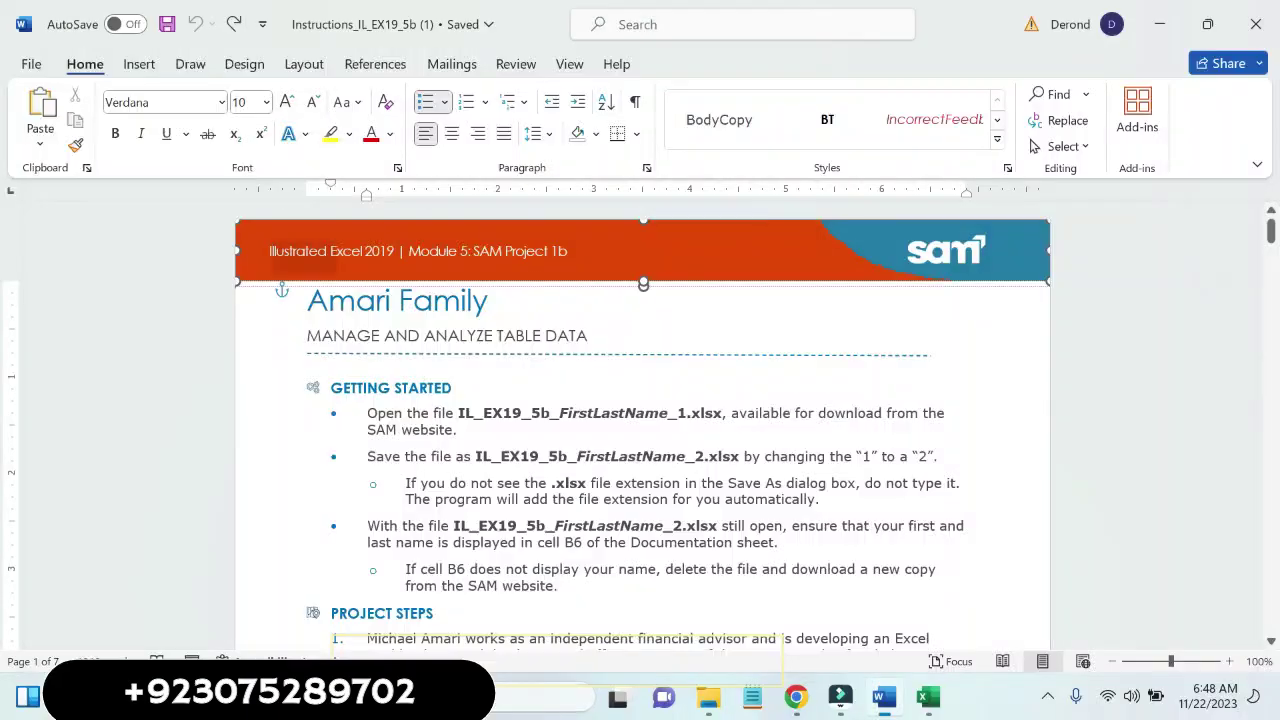
# Select the module heading text in the instructions document's banner
pyautogui.moveTo(268, 251); pyautogui.dragTo(579, 253)
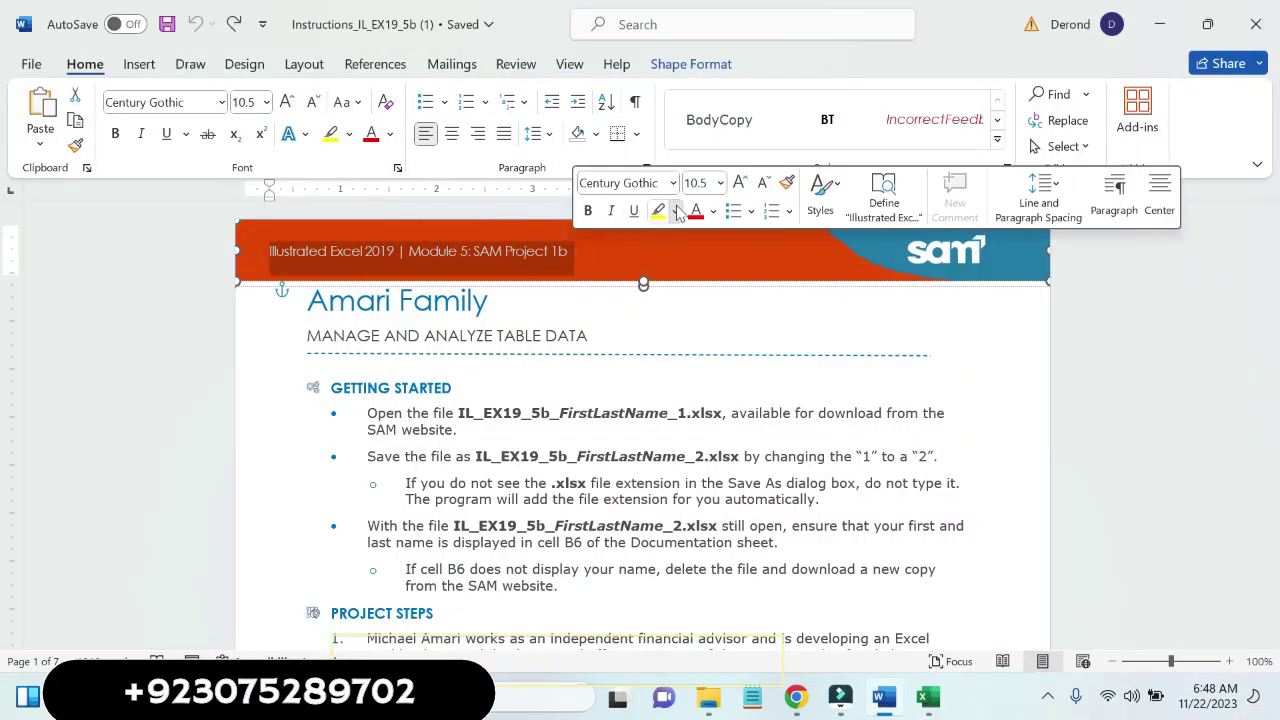
# Highlight the banner text black and the Amari Family title and subtitle yellow
pyautogui.click(675, 211)
pyautogui.click(784, 338)
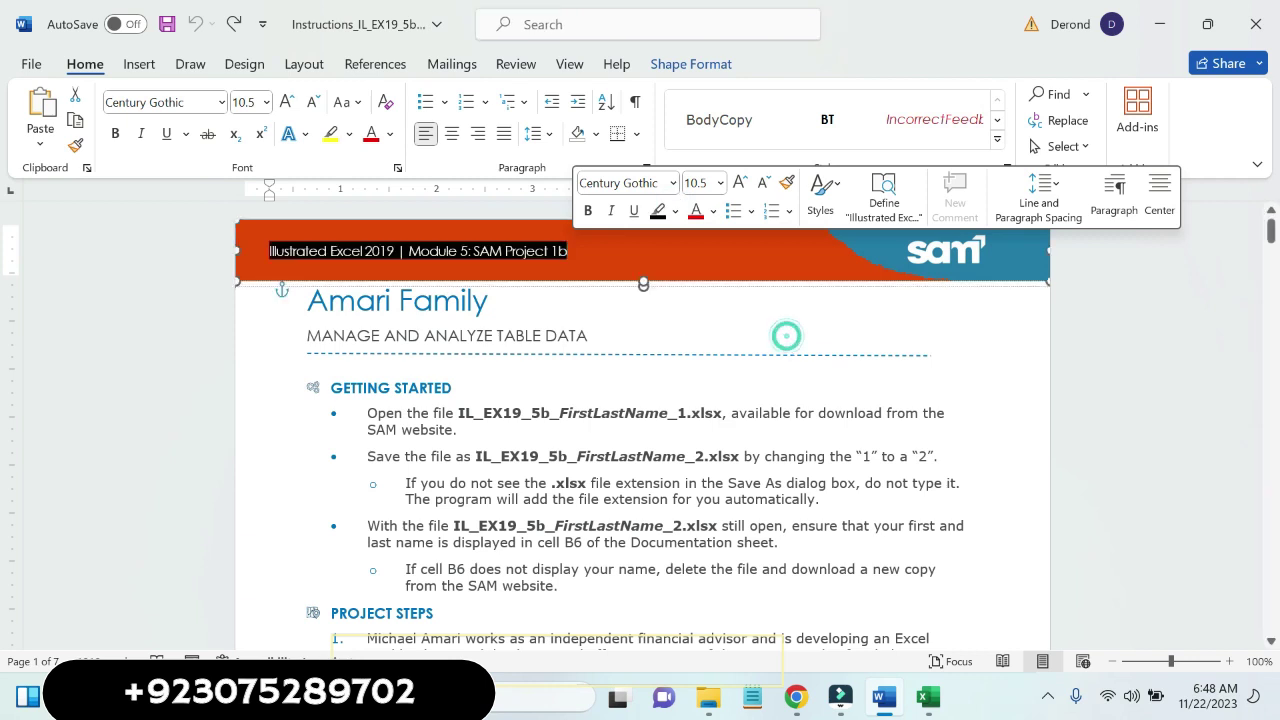
pyautogui.moveTo(306, 295); pyautogui.dragTo(596, 340)
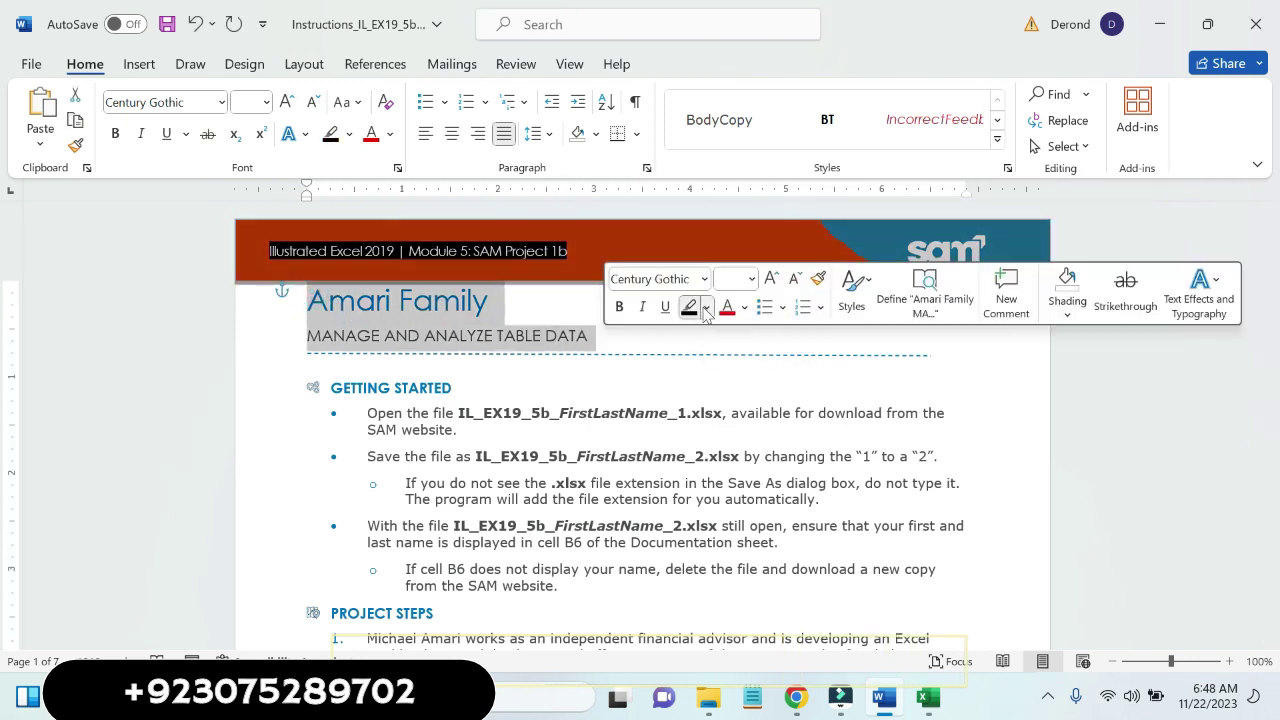
pyautogui.click(705, 308)
pyautogui.click(702, 370)
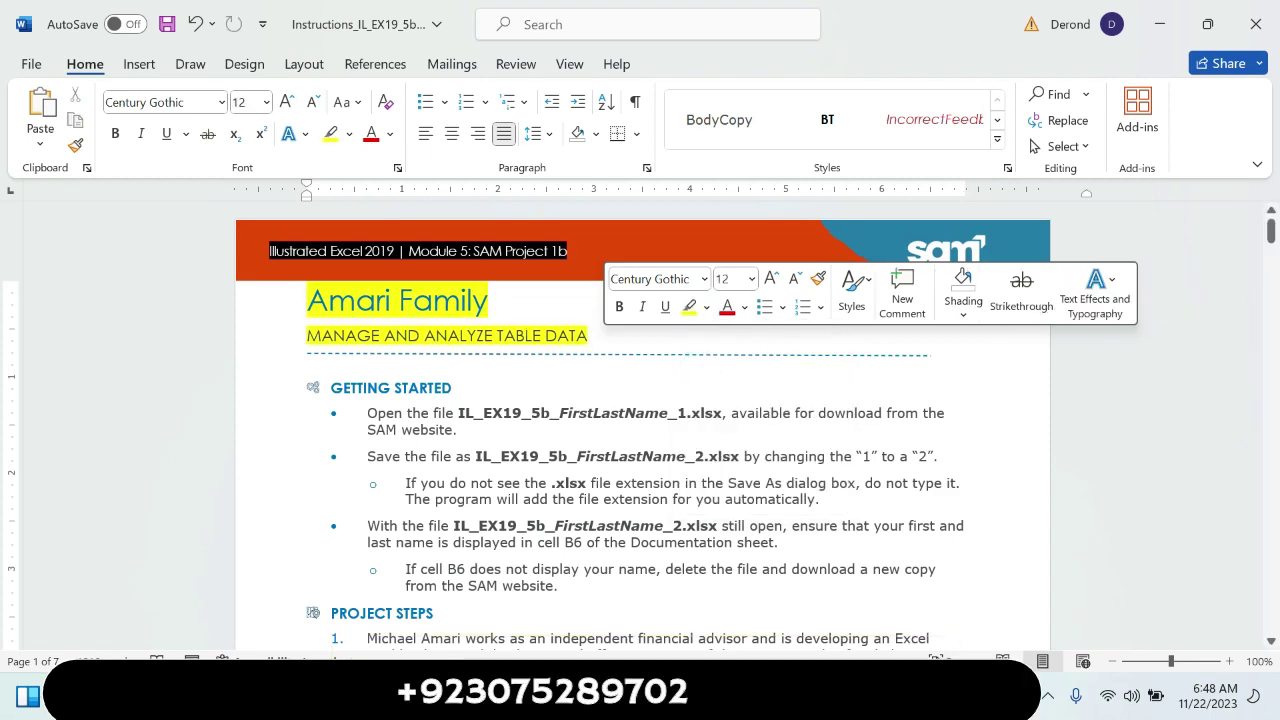
pyautogui.click(370, 268)
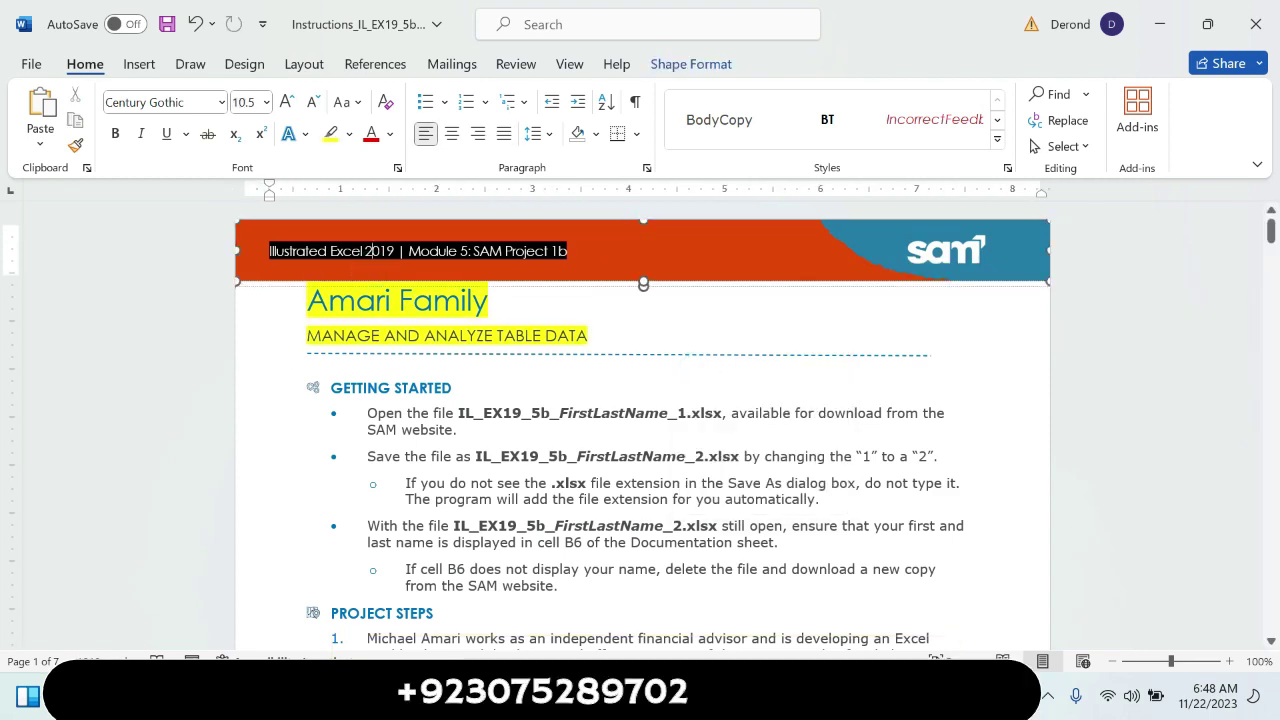
# Highlight the first Getting Started bullet yellow, then return to the Excel workbook
pyautogui.scroll(3, 643, 433)
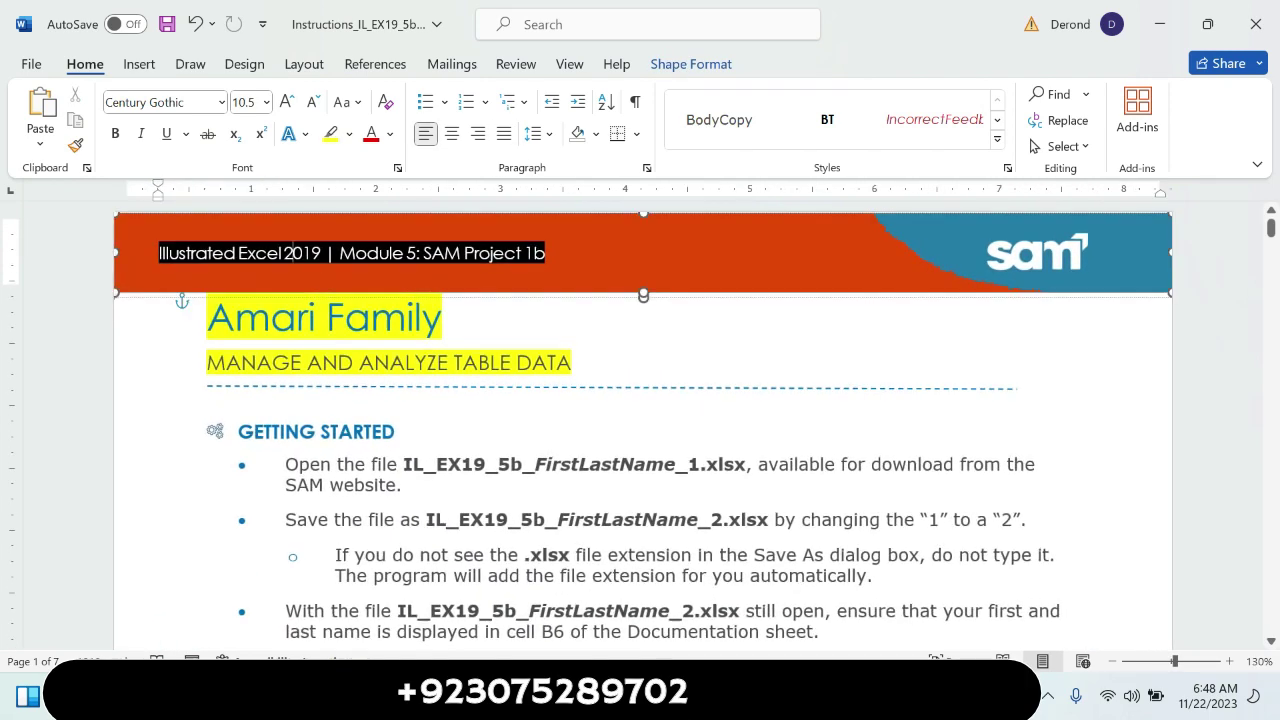
pyautogui.keyDown('ctrl'); pyautogui.scroll(-2, 220, 270); pyautogui.keyUp('ctrl')
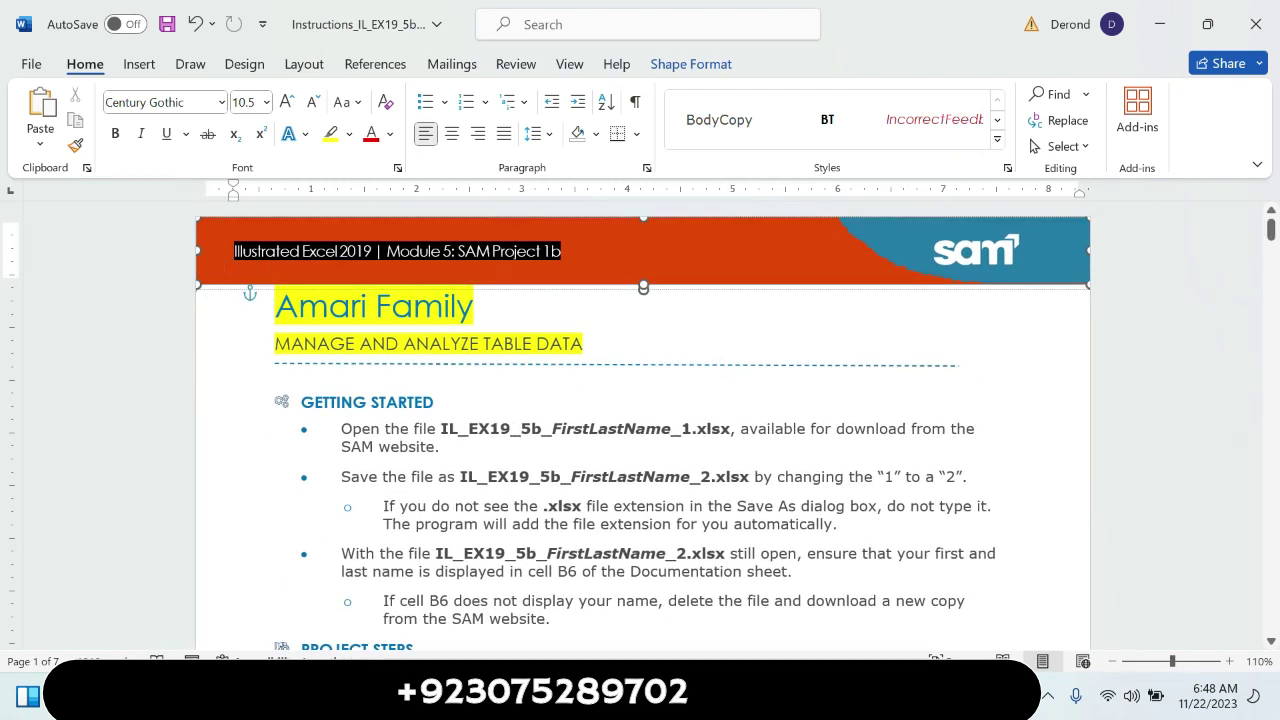
pyautogui.tripleClick(340, 436)
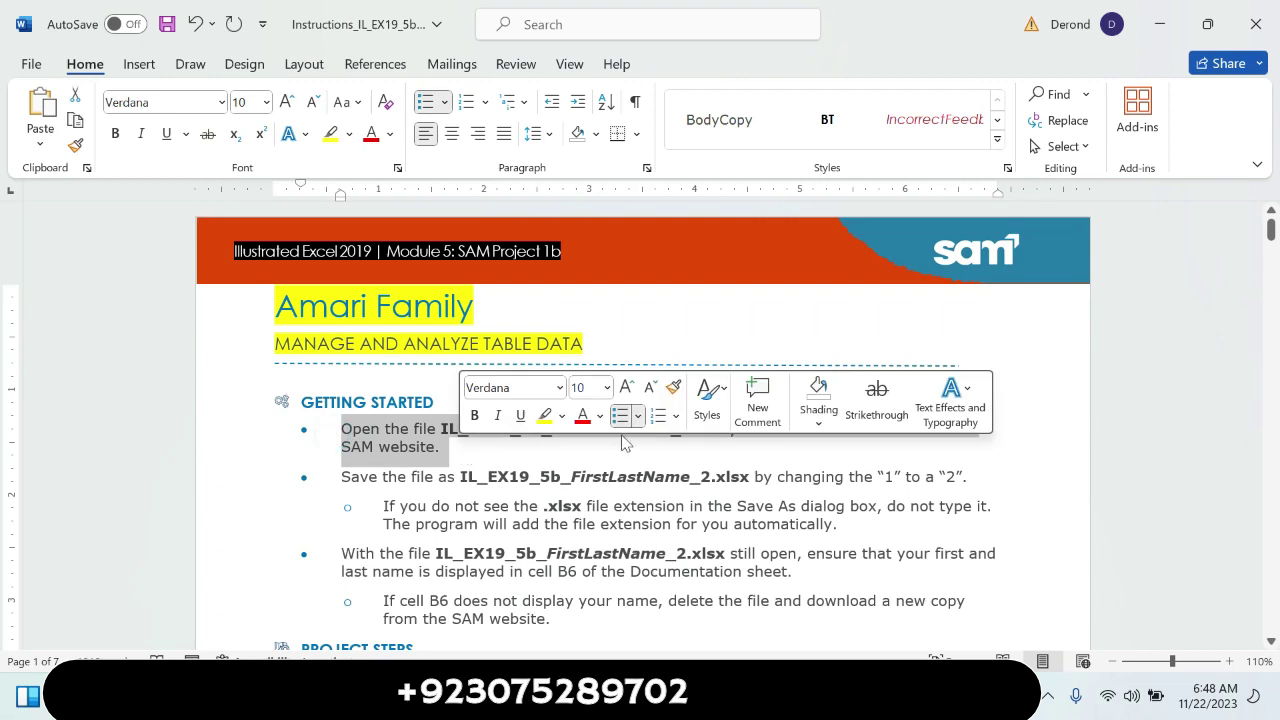
pyautogui.click(545, 414)
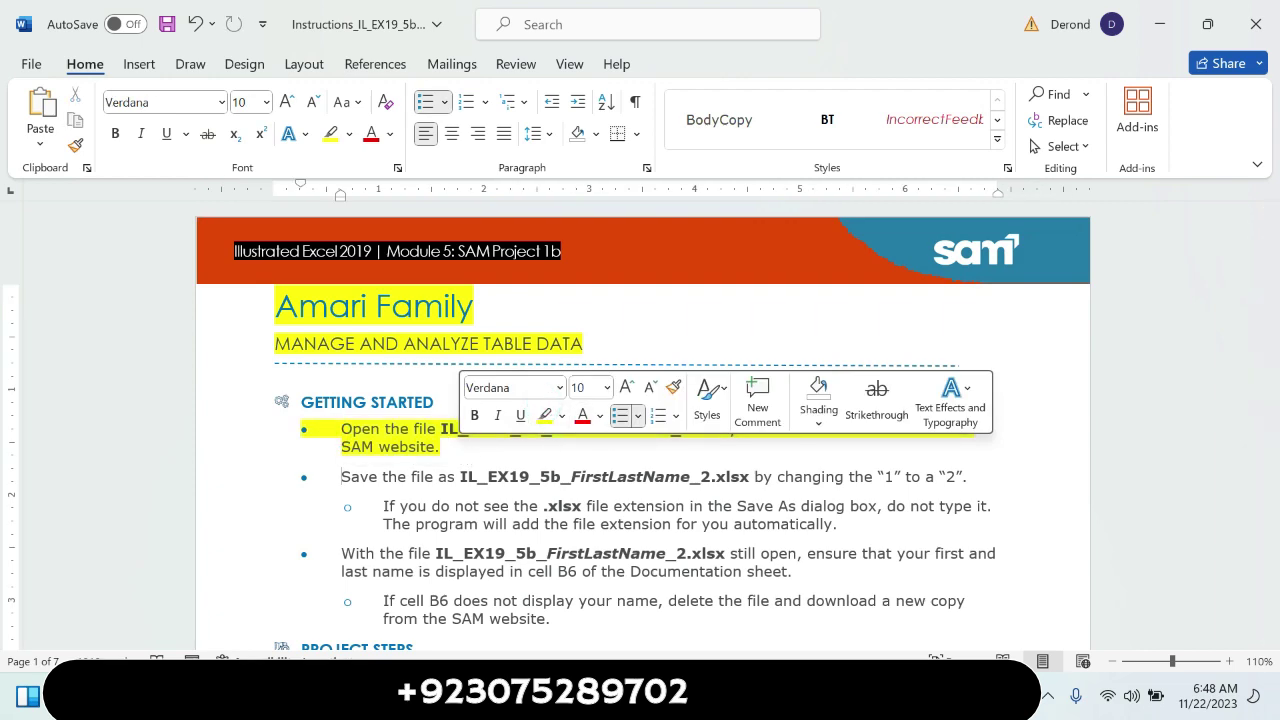
pyautogui.hotkey('alt', 'Tab')
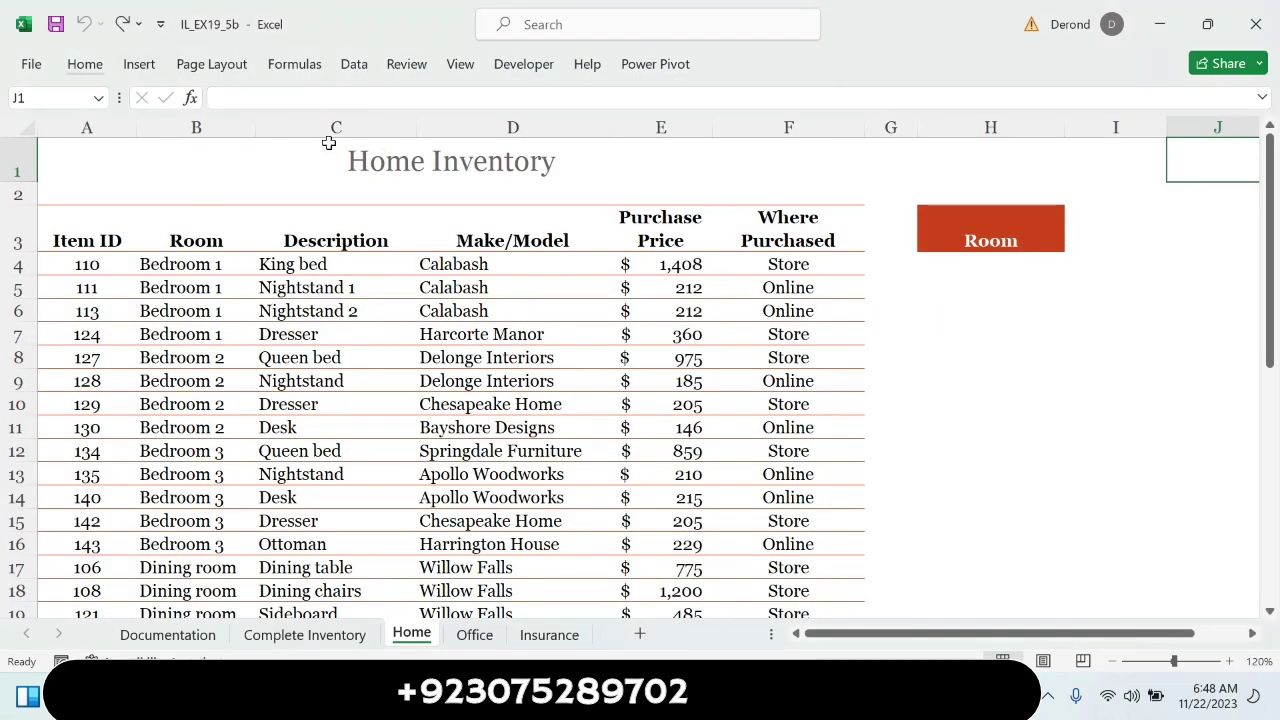
# Browse the Complete Inventory, Home, Office, Insurance and Documentation sheets, then go back to Word
pyautogui.click(315, 638)
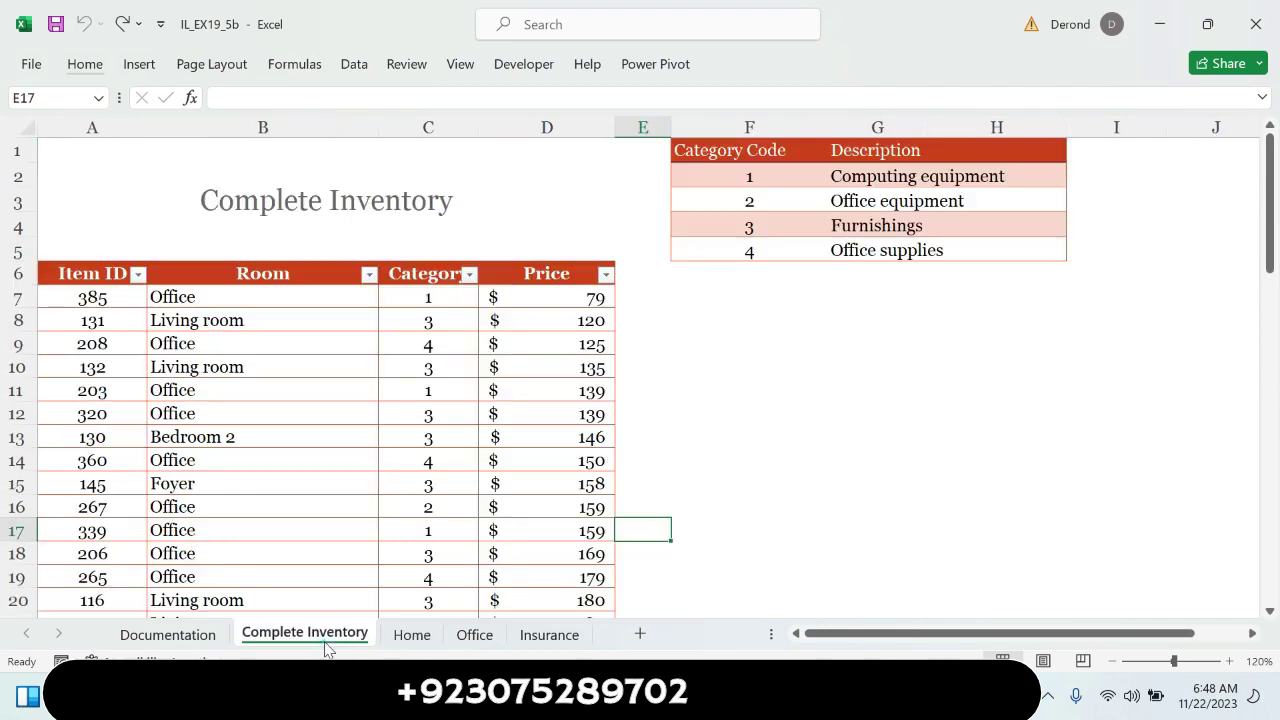
pyautogui.click(415, 636)
pyautogui.click(470, 636)
pyautogui.click(545, 636)
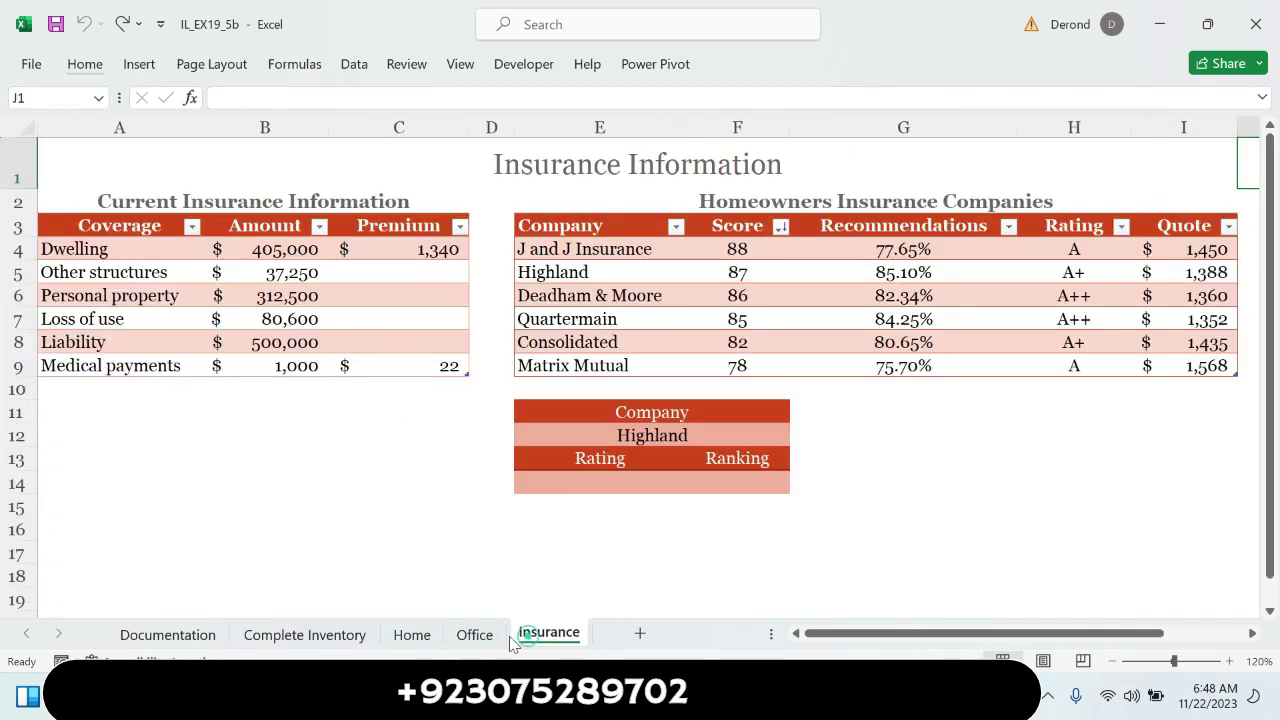
pyautogui.click(166, 634)
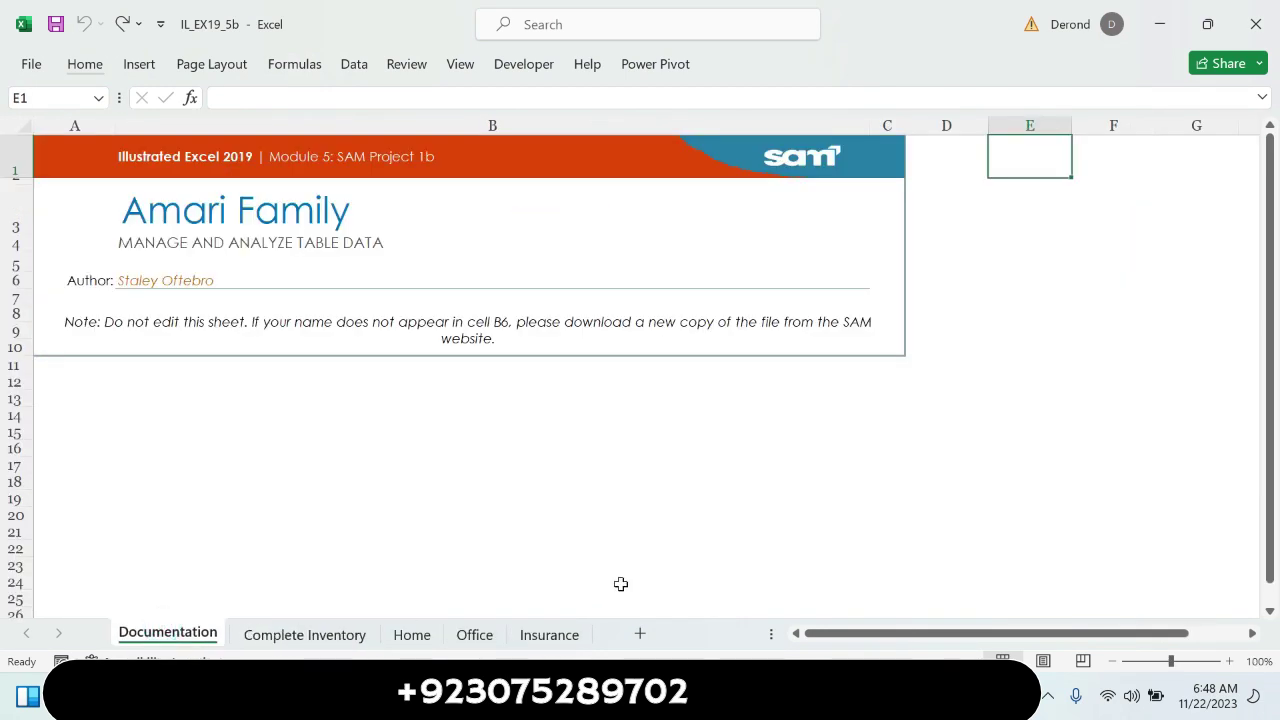
pyautogui.hotkey('alt', 'Tab')
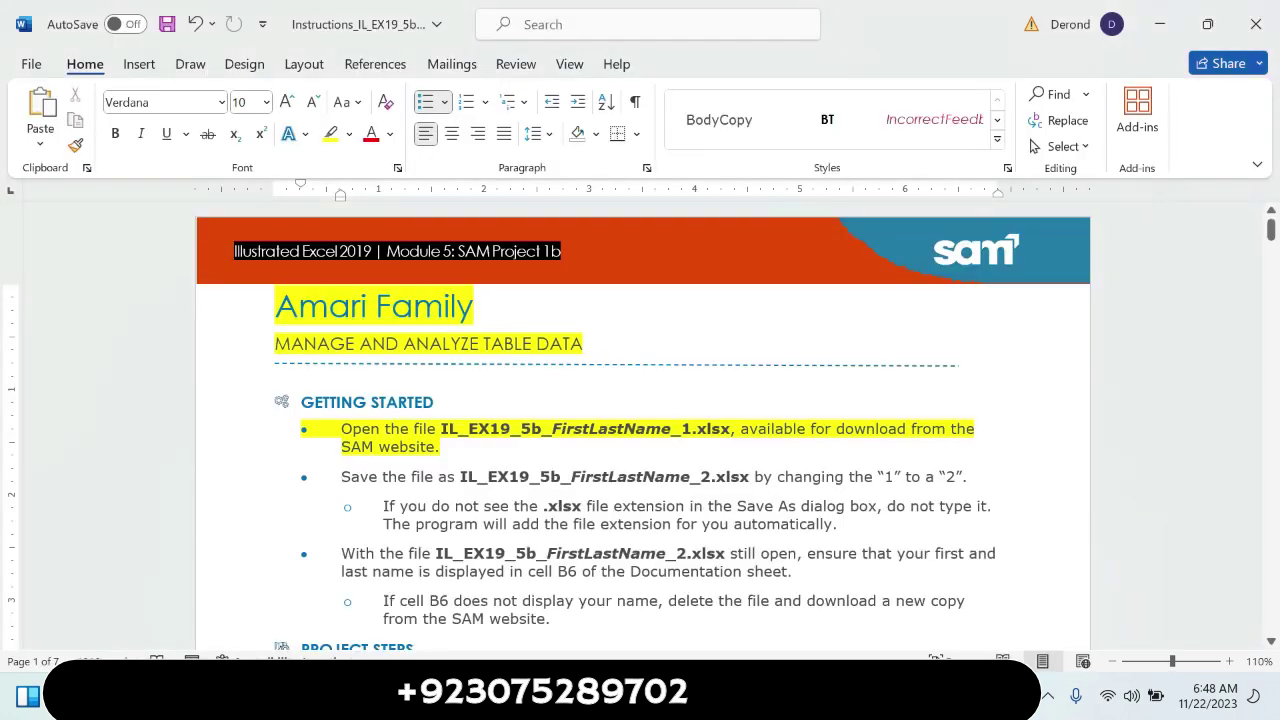
# Highlight the 'Save the file as' bullet and the remaining Getting Started lines yellow
pyautogui.moveTo(341, 476); pyautogui.dragTo(836, 524)
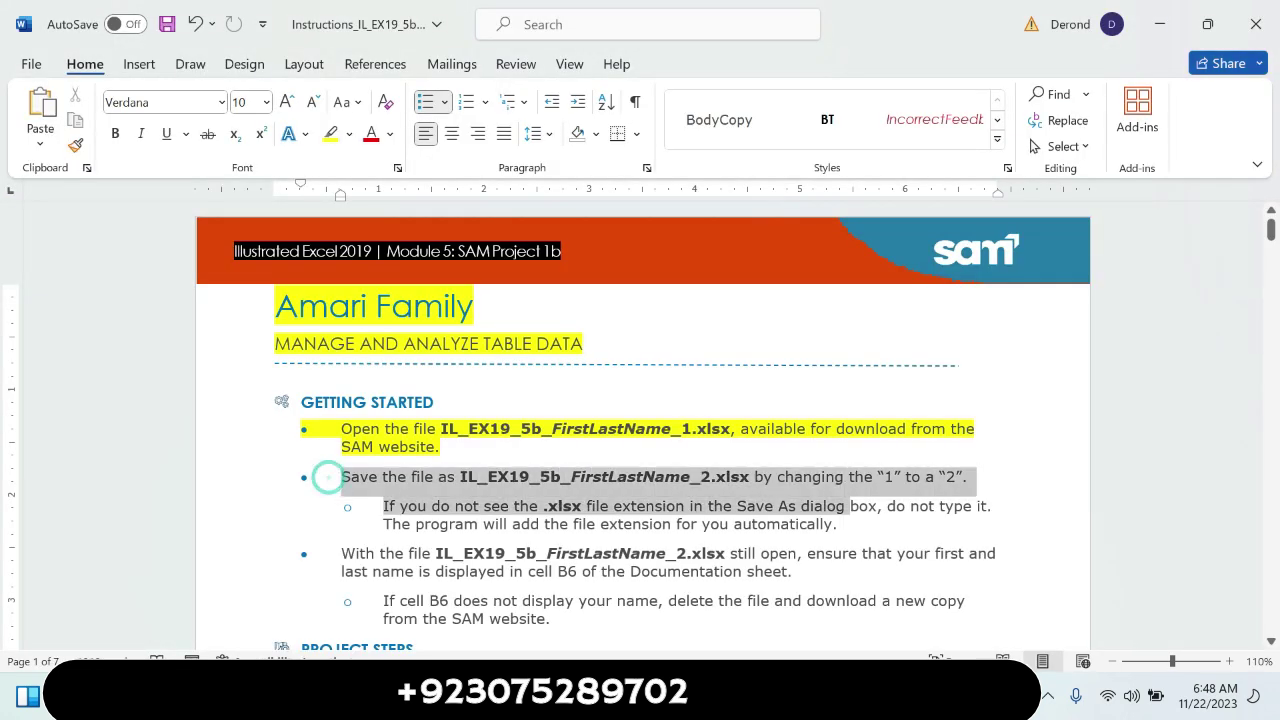
pyautogui.click(829, 488)
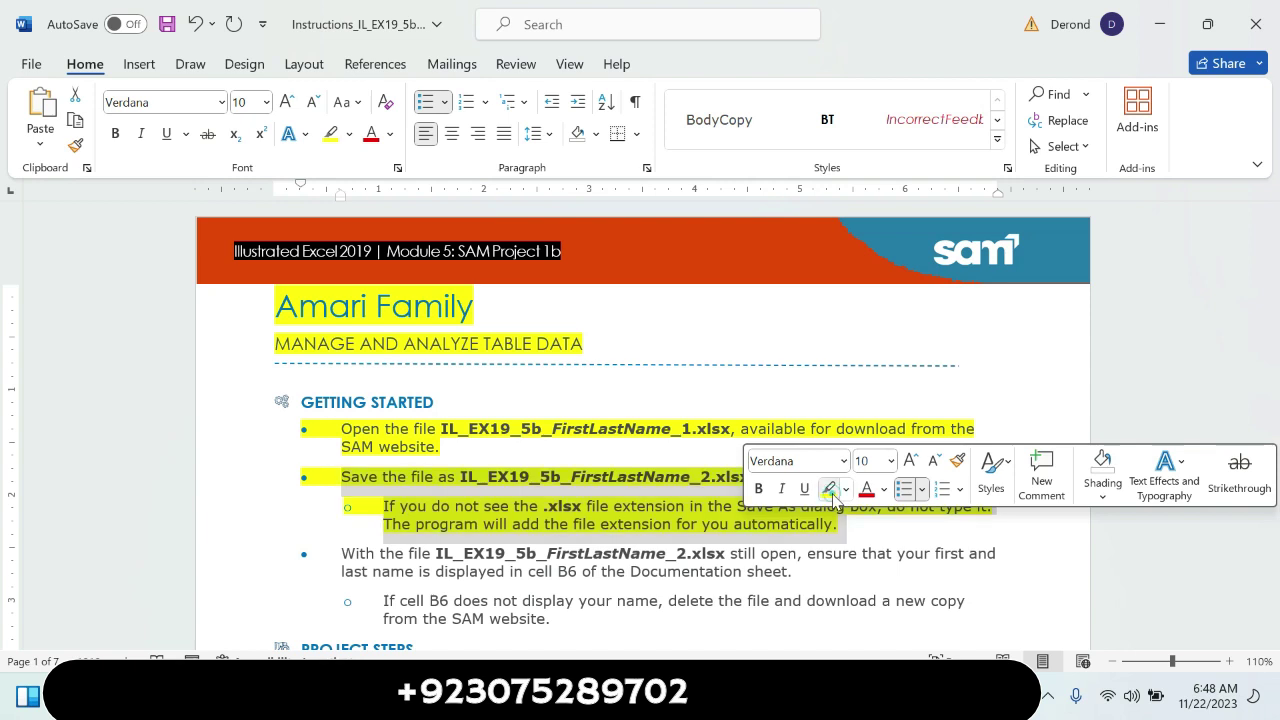
pyautogui.click(900, 546)
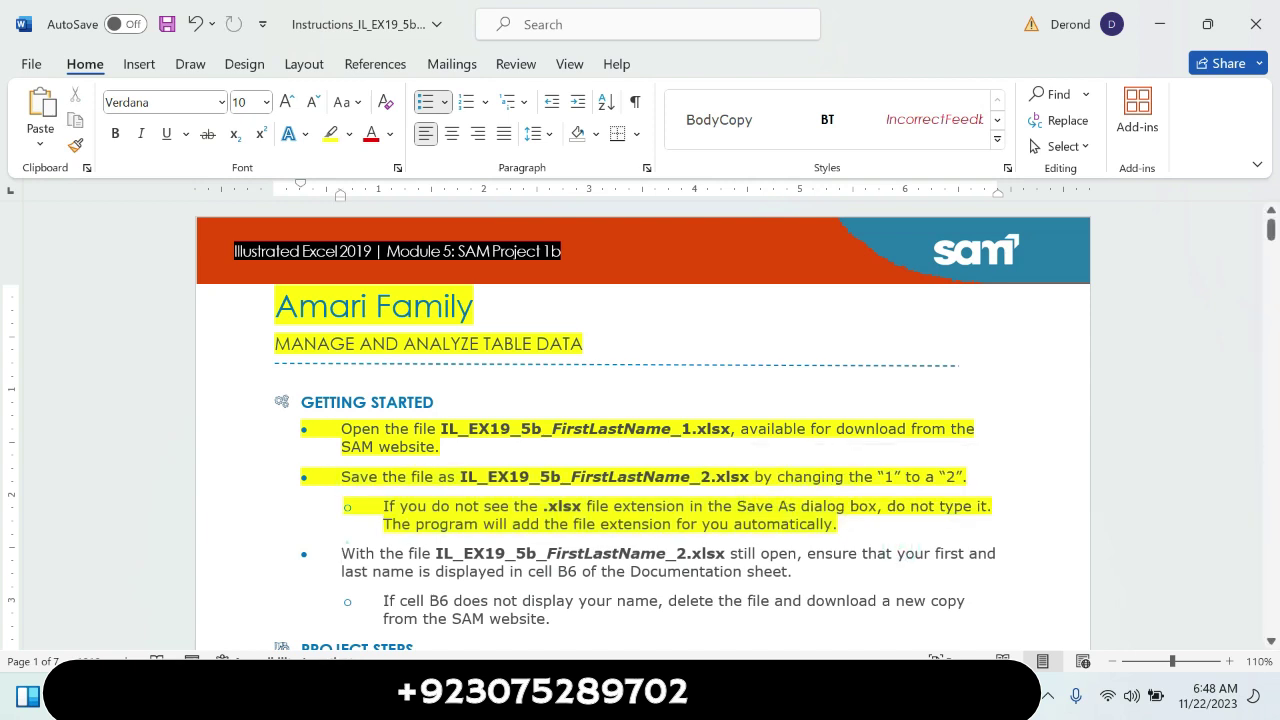
pyautogui.moveTo(349, 530); pyautogui.dragTo(560, 620)
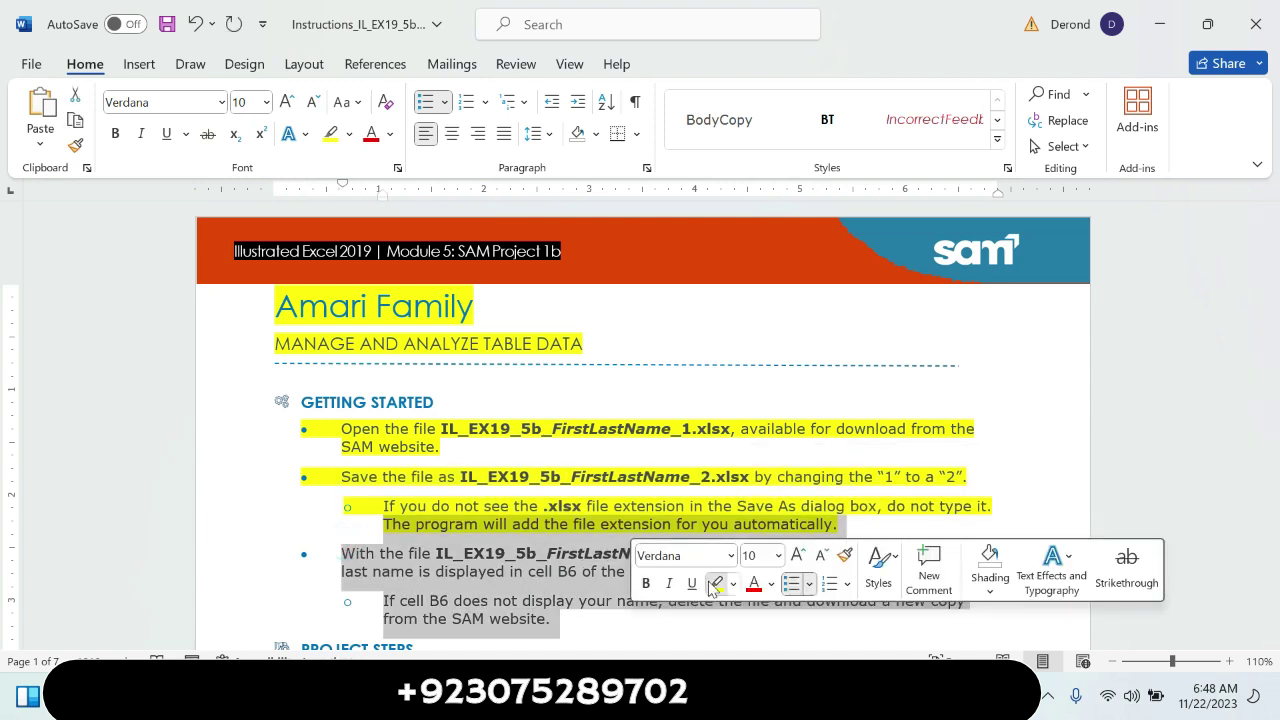
pyautogui.click(716, 584)
pyautogui.click(1123, 449)
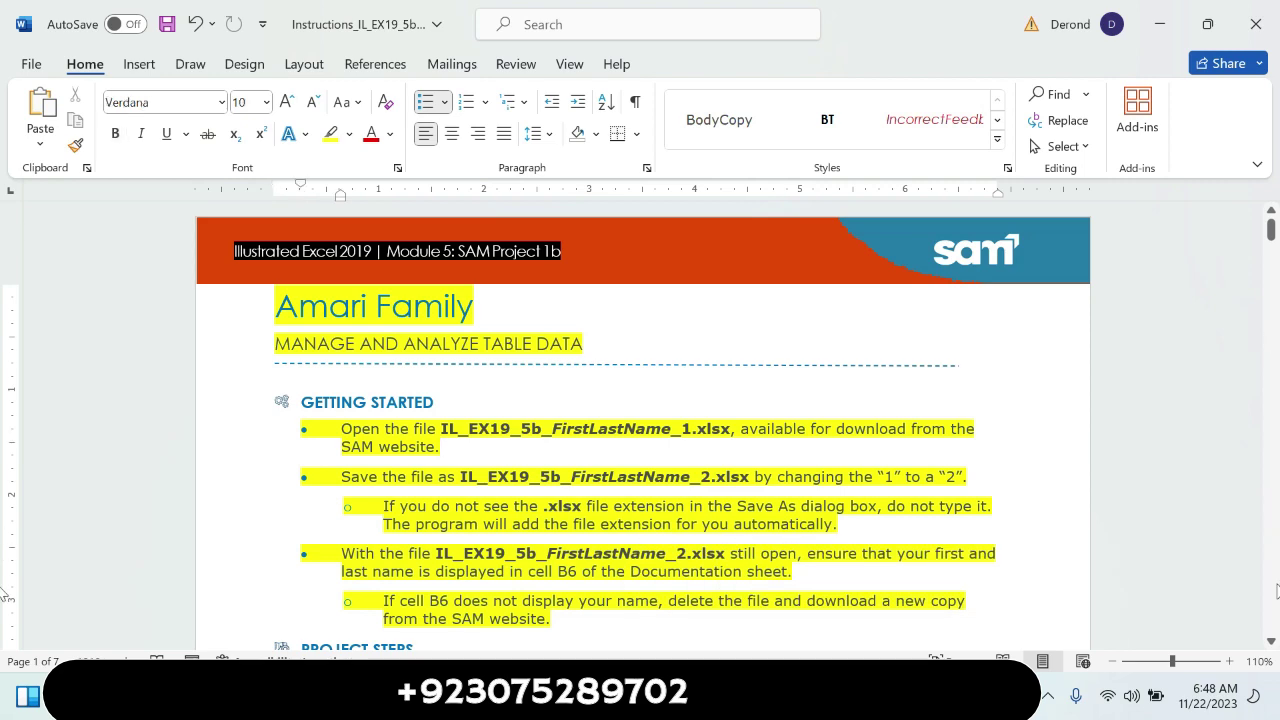
# Scroll down the instructions to the Project Steps section
pyautogui.scroll(-8, 4, 594)
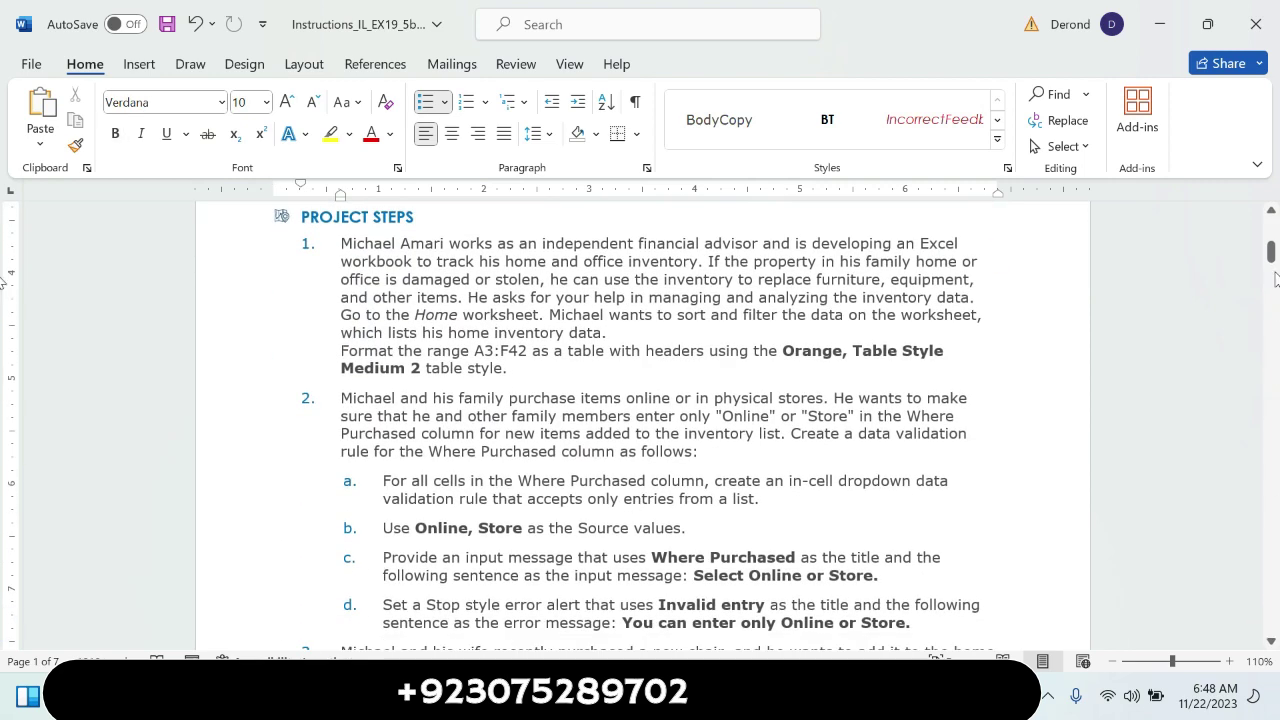
pyautogui.moveTo(1272, 255); pyautogui.dragTo(1273, 240)
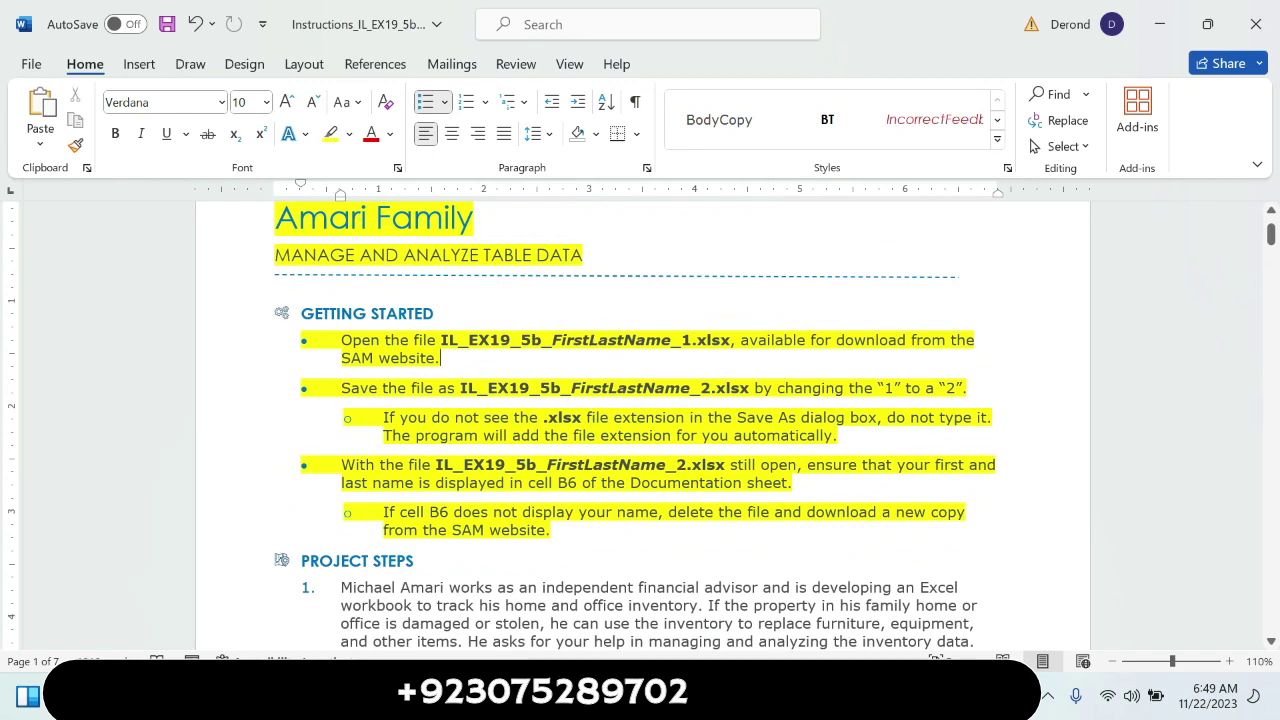
pyautogui.click(1271, 641)
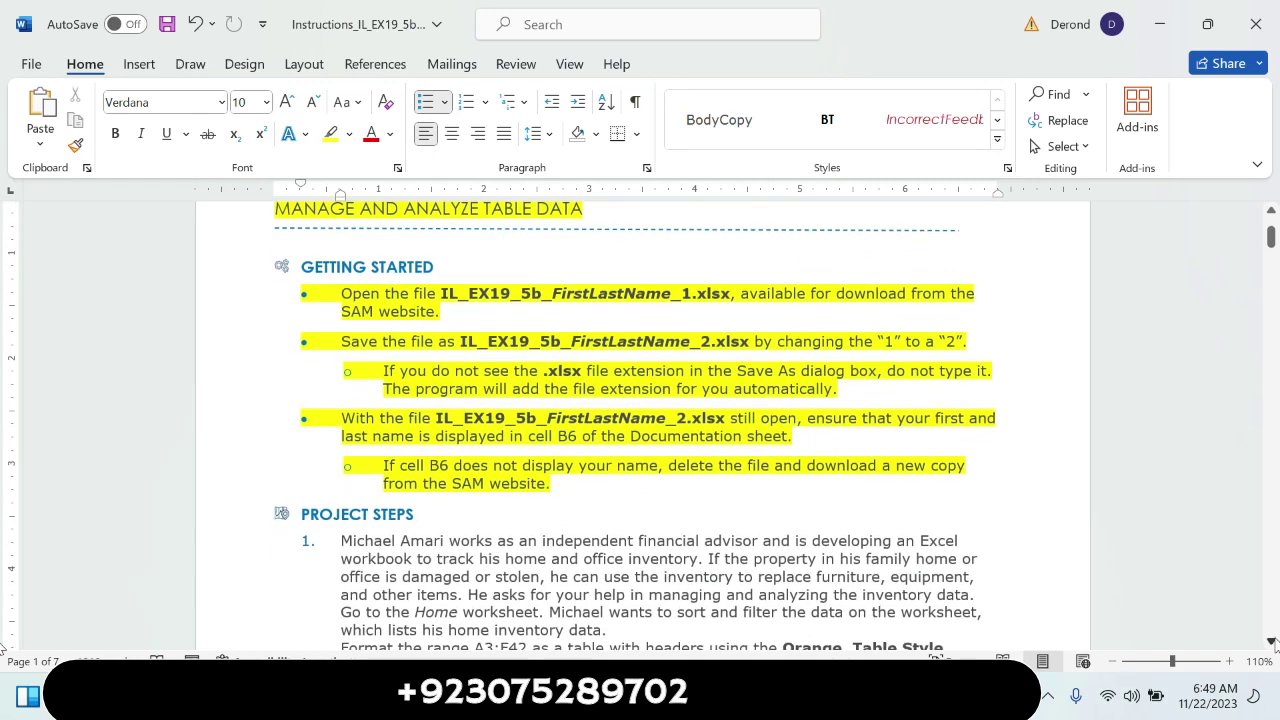
pyautogui.click(1271, 641)
pyautogui.click(1271, 641)
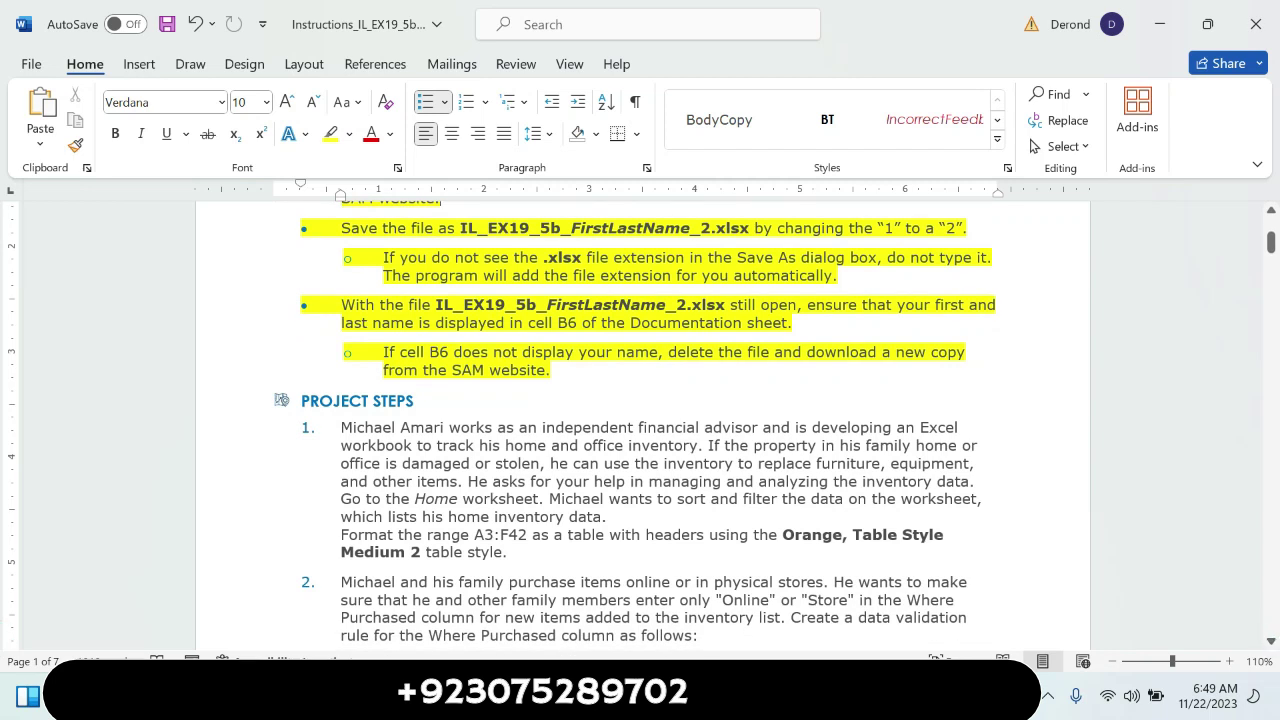
# Highlight the step 1 paragraph yellow, with 'Go to the Home worksheet' in turquoise
pyautogui.moveTo(341, 427); pyautogui.dragTo(608, 517)
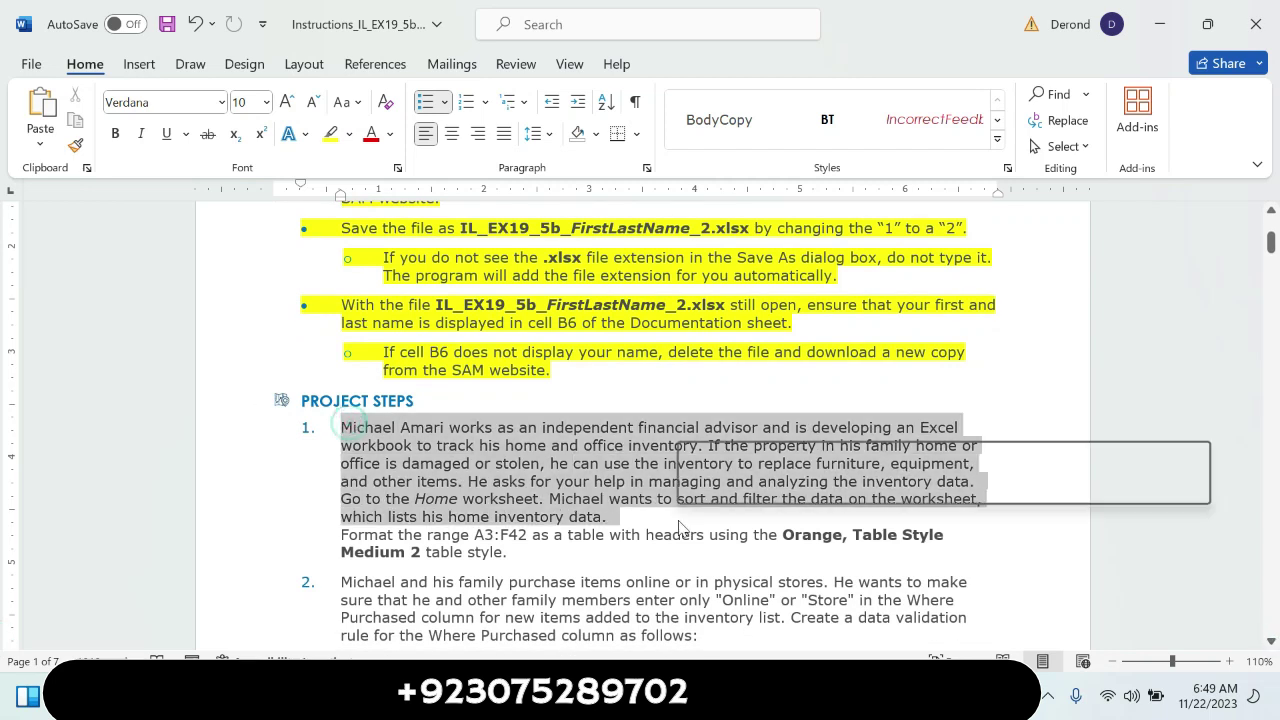
pyautogui.click(762, 486)
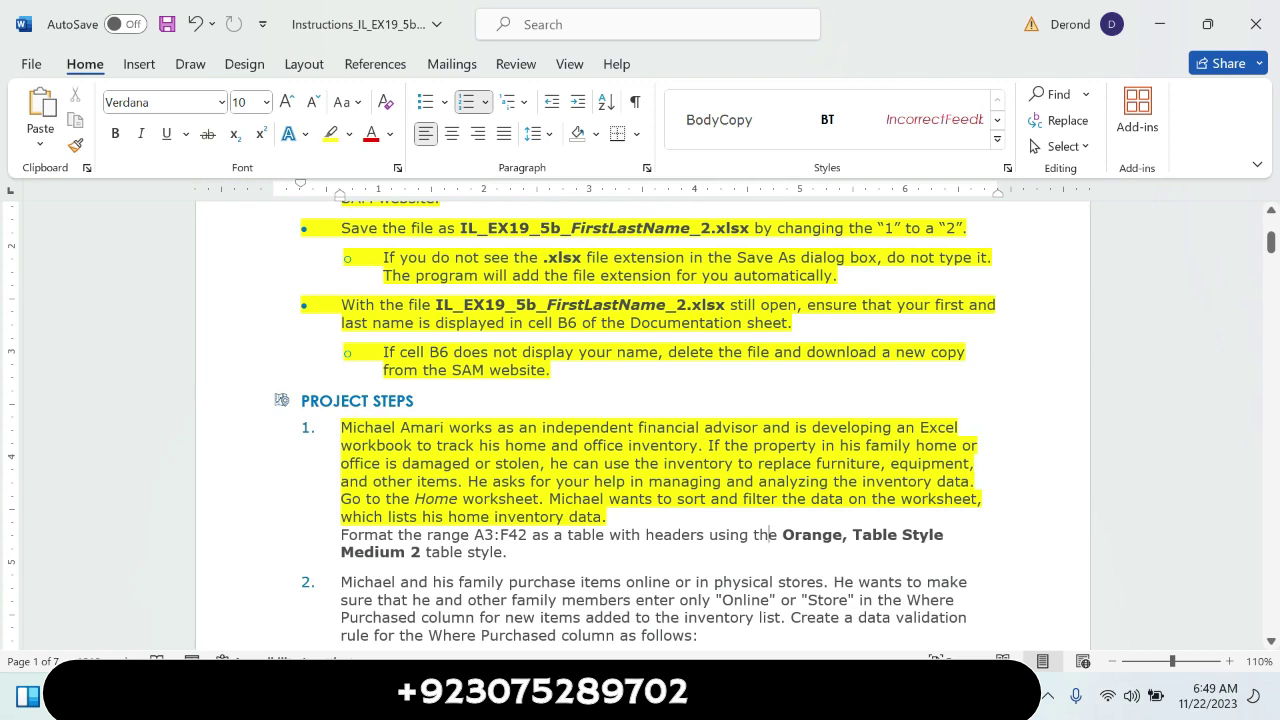
pyautogui.moveTo(539, 498); pyautogui.dragTo(342, 499)
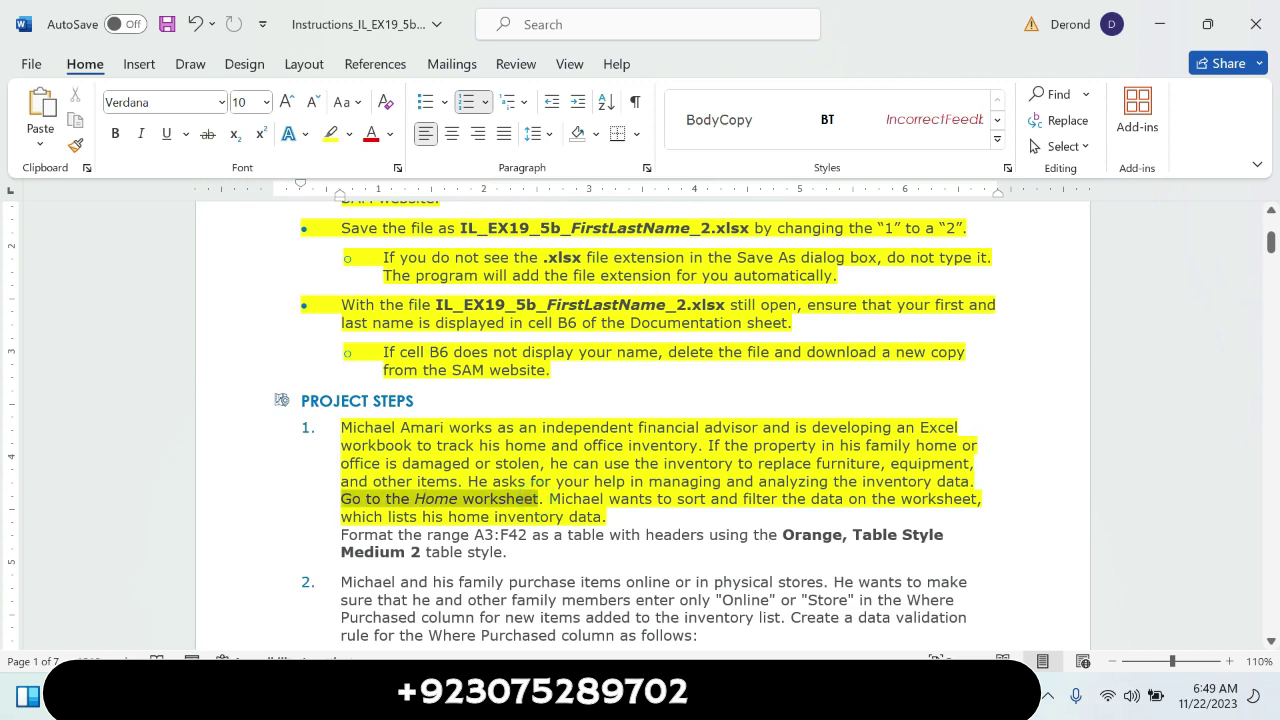
pyautogui.click(452, 464)
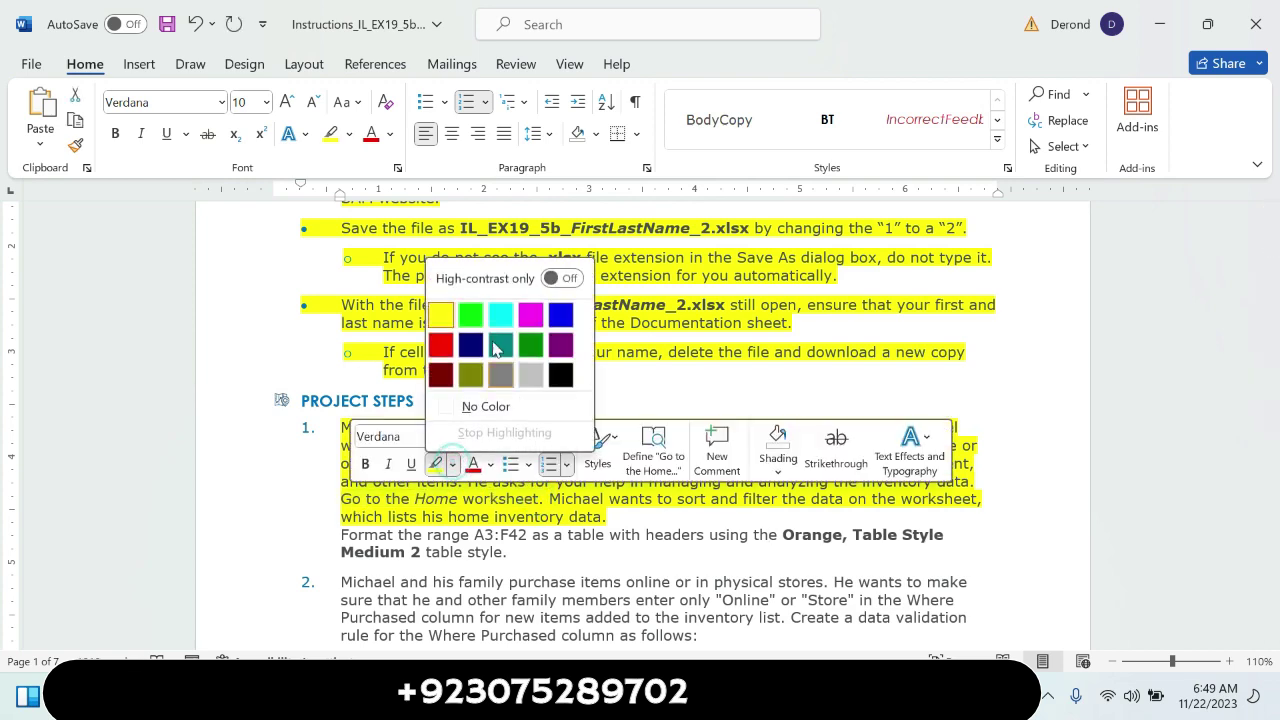
pyautogui.click(501, 317)
pyautogui.click(488, 322)
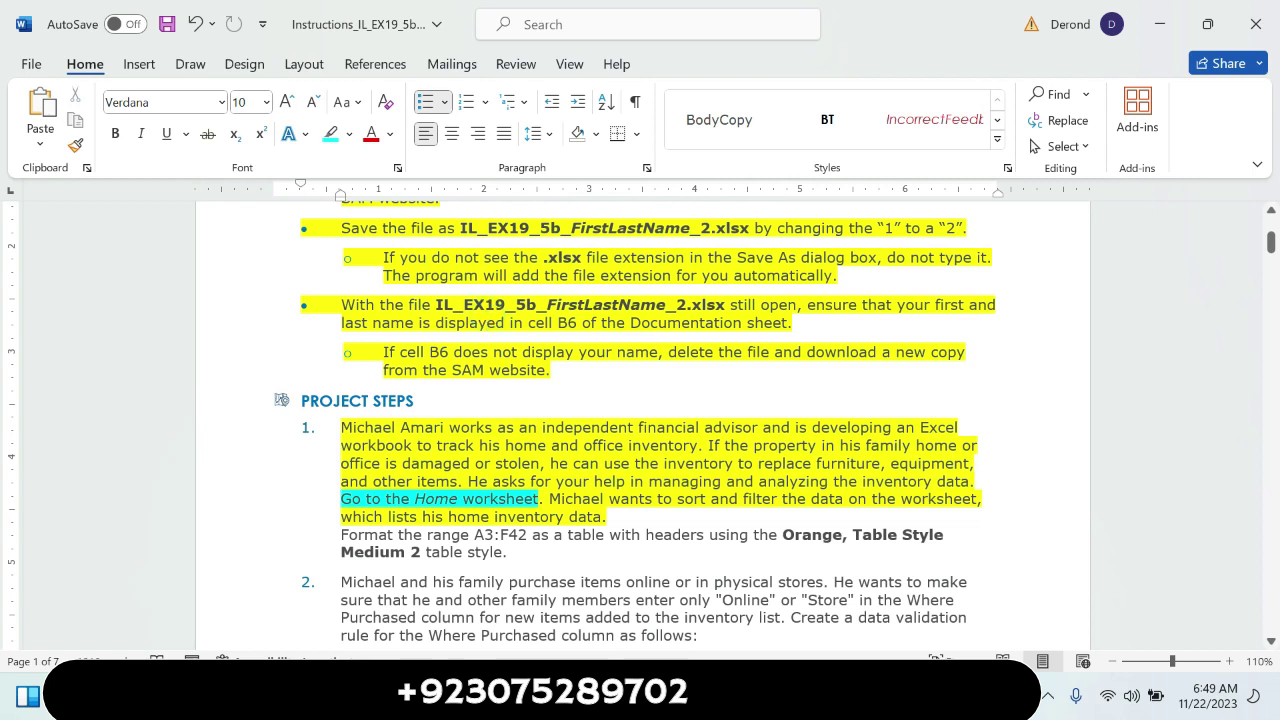
# Clear step 1's paragraph highlighting, keeping the 'Format the range A3:F42' sentence yellow
pyautogui.moveTo(507, 552); pyautogui.dragTo(341, 534)
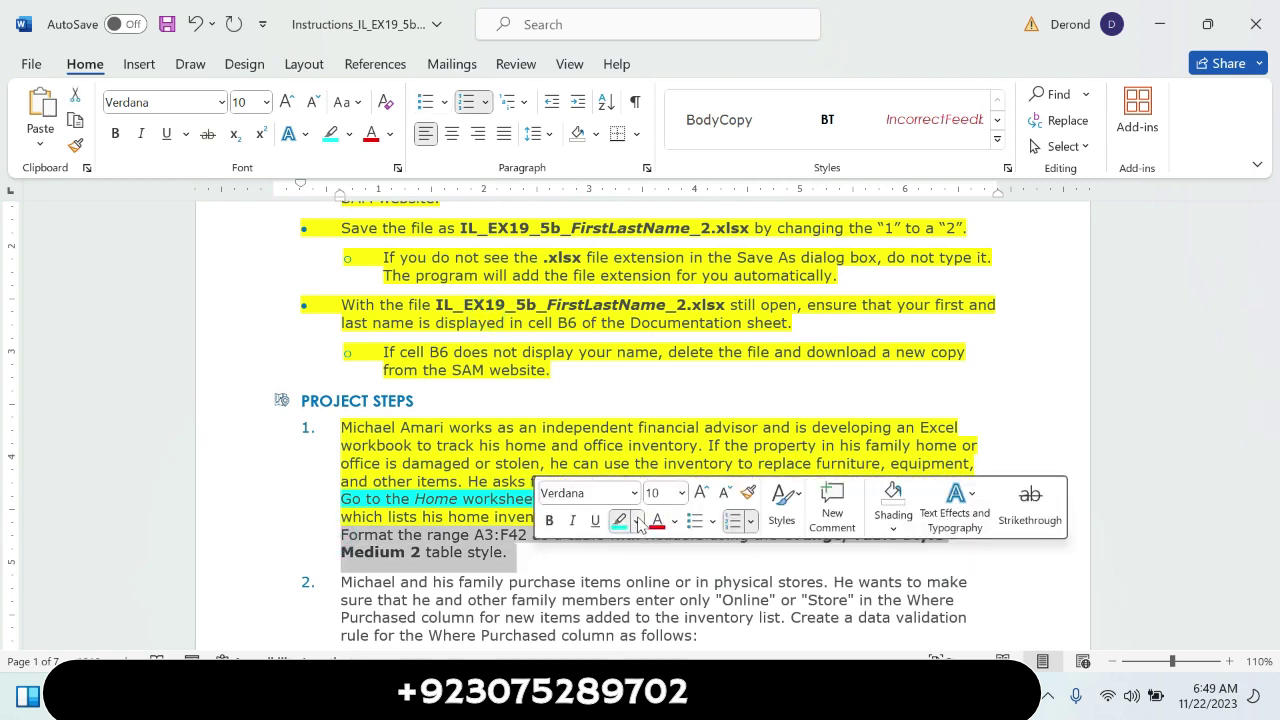
pyautogui.click(634, 521)
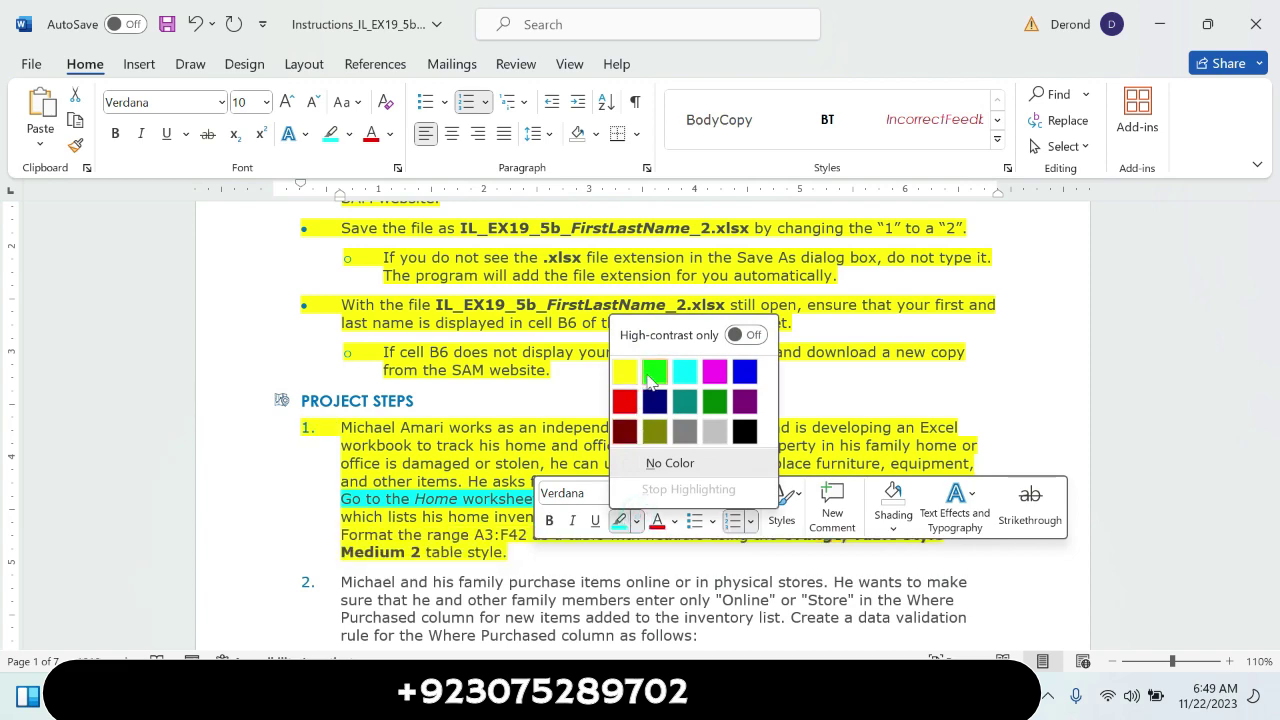
pyautogui.click(633, 374)
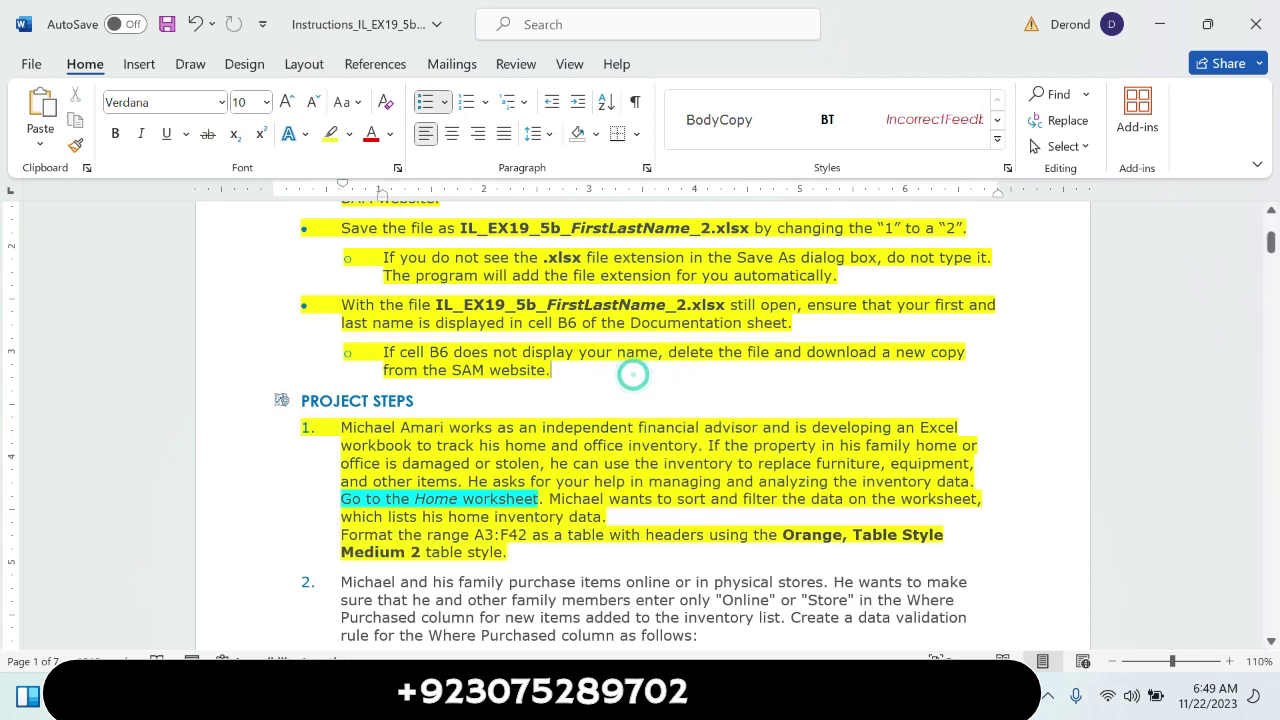
pyautogui.moveTo(607, 517)
pyautogui.mouseDown()
pyautogui.moveTo(548, 516)
pyautogui.moveTo(345, 445)
pyautogui.moveTo(341, 427)
pyautogui.mouseUp()
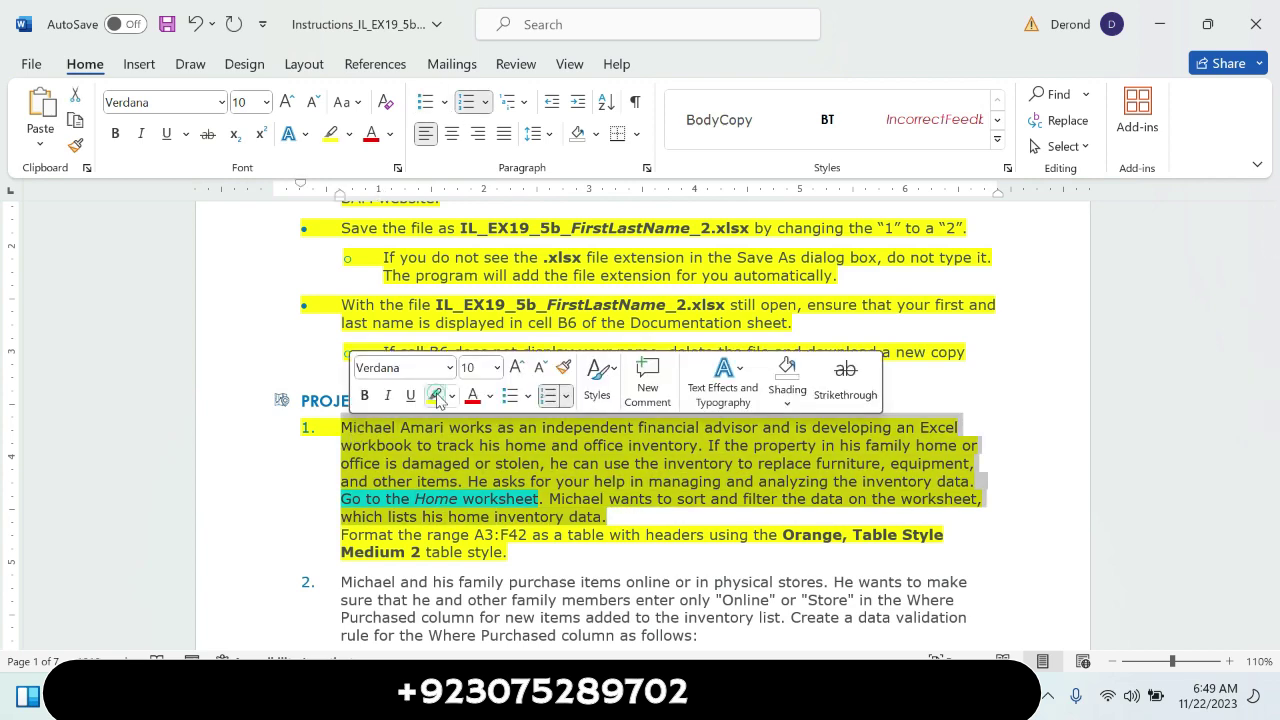
pyautogui.click(434, 395)
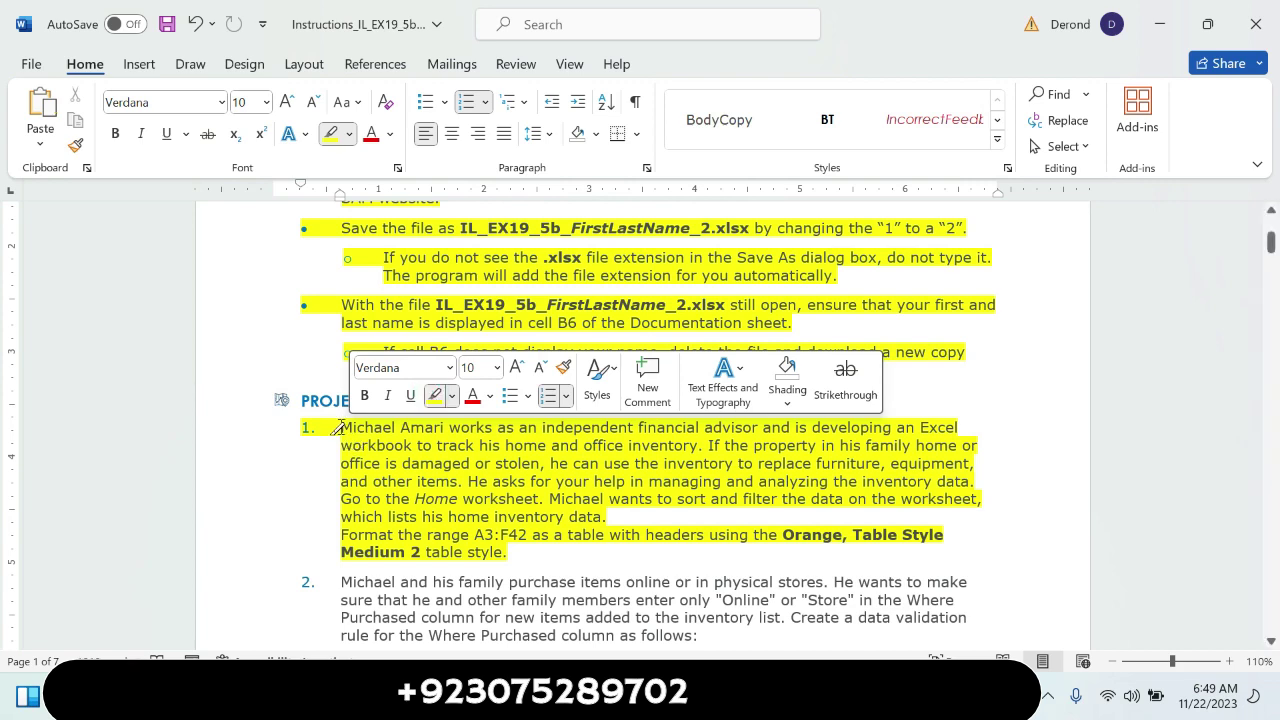
pyautogui.moveTo(341, 427); pyautogui.dragTo(607, 518)
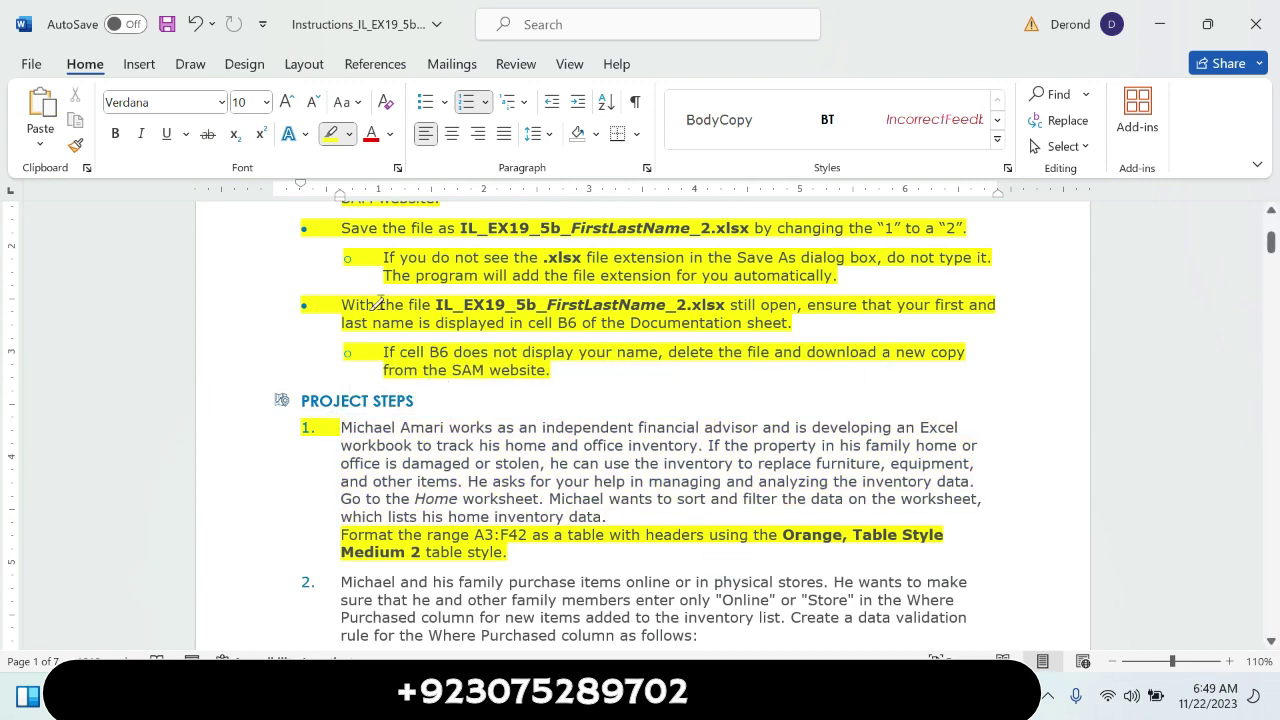
pyautogui.click(330, 133)
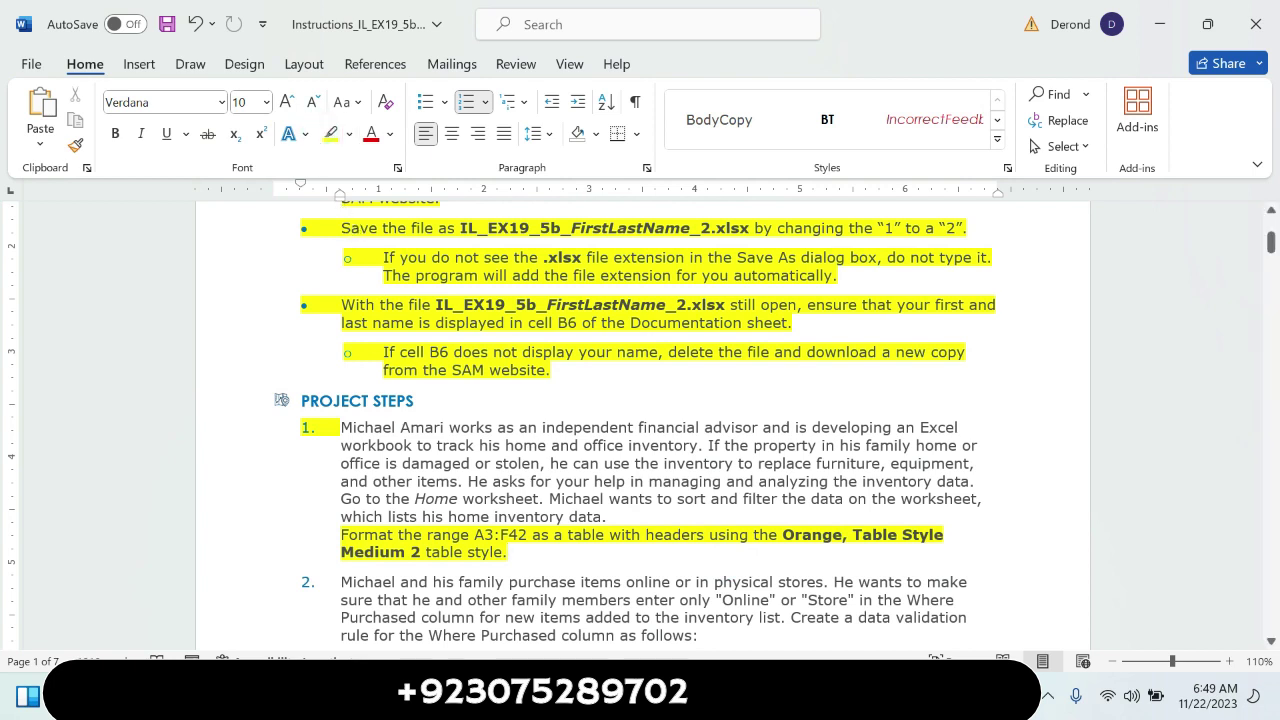
pyautogui.moveTo(527, 535); pyautogui.dragTo(476, 536)
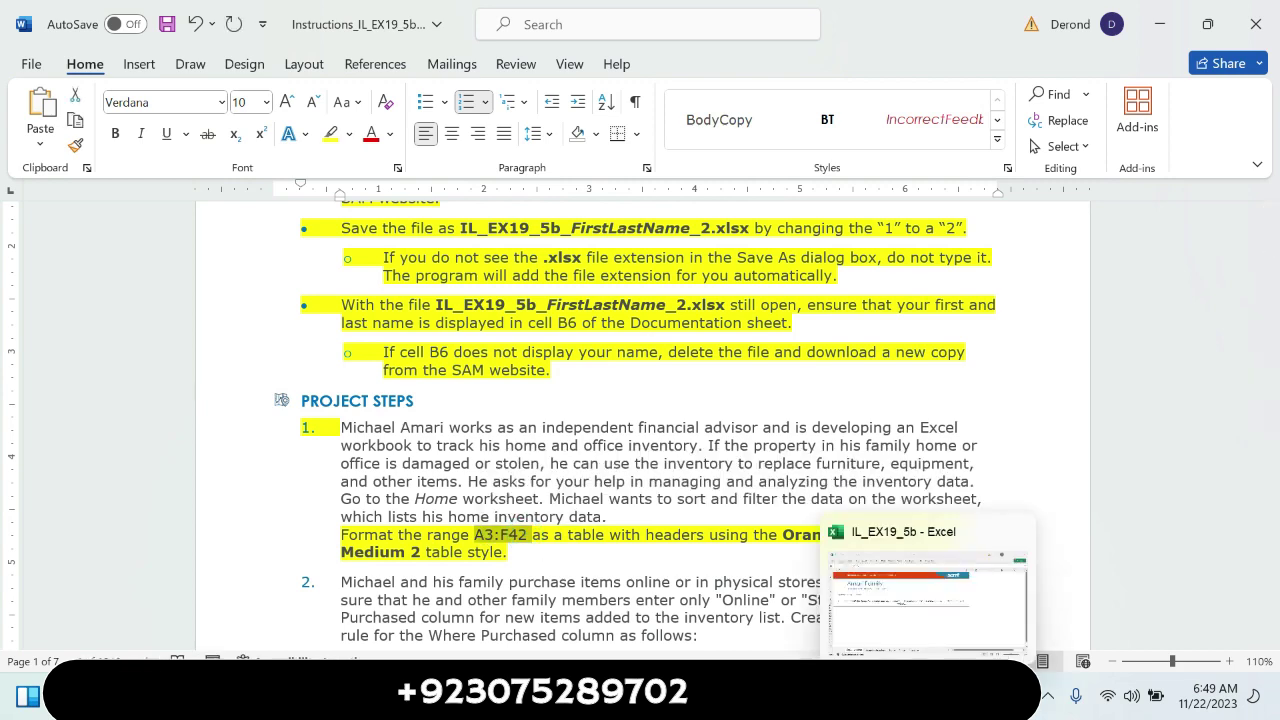
# On the Home sheet, select A3:F42 via the Name Box and open the Format as Table gallery
pyautogui.click(928, 600)
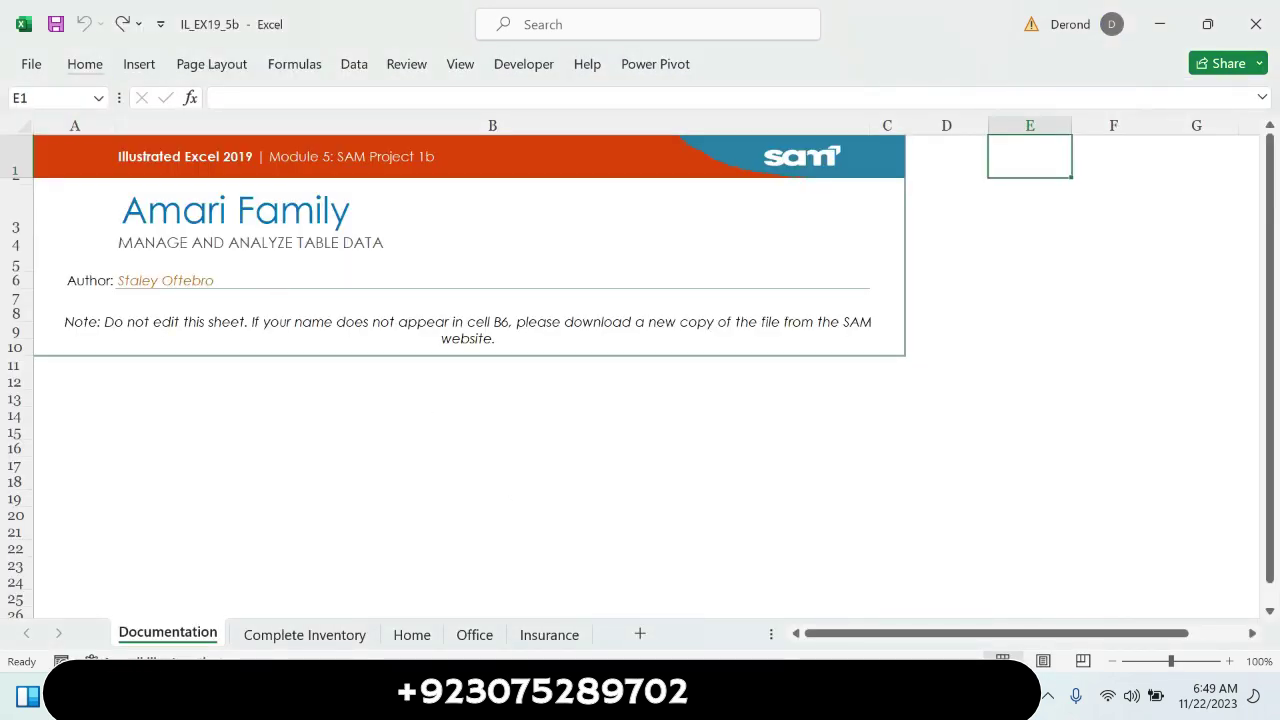
pyautogui.click(410, 636)
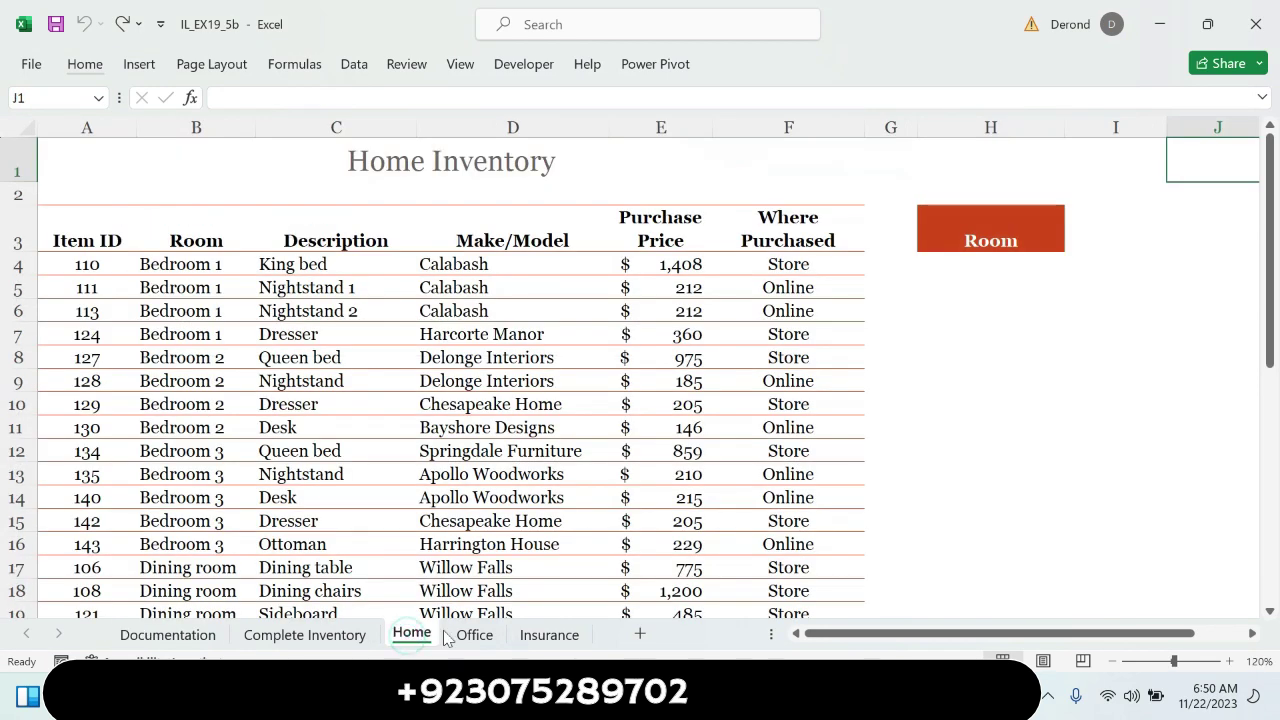
pyautogui.click(45, 97)
pyautogui.write('A3:F42')
pyautogui.press('Return')
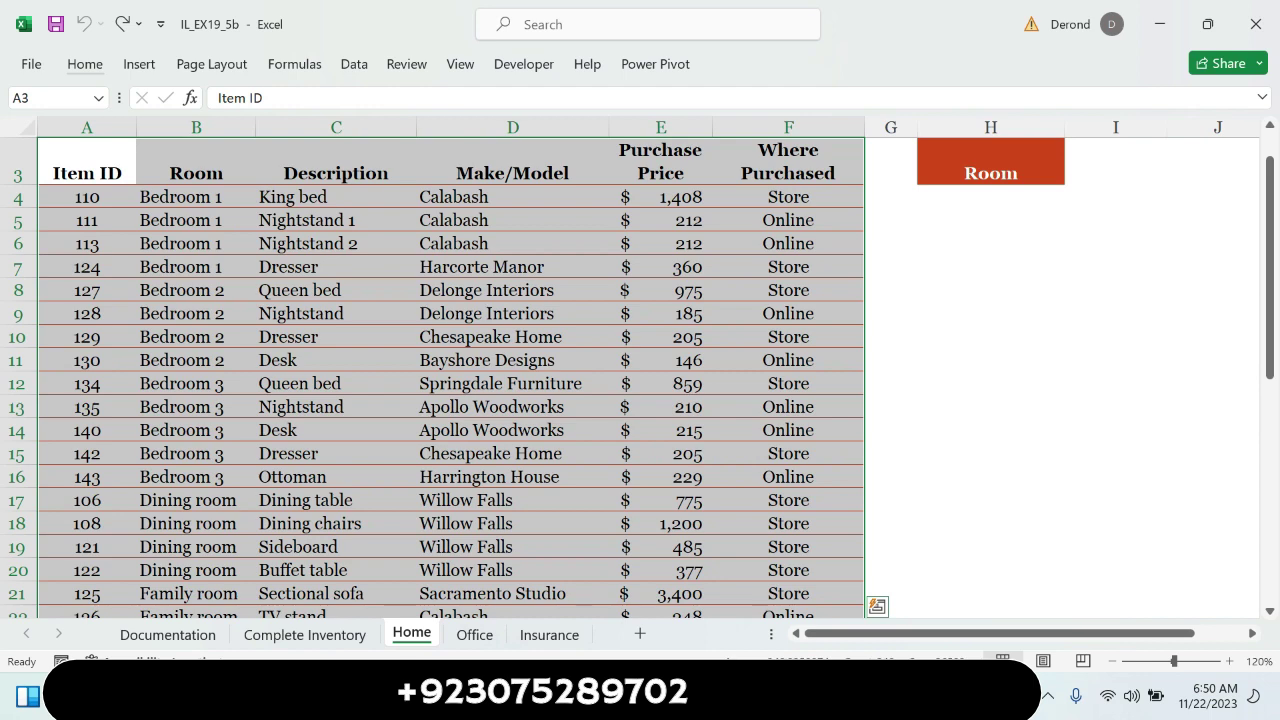
pyautogui.click(88, 63)
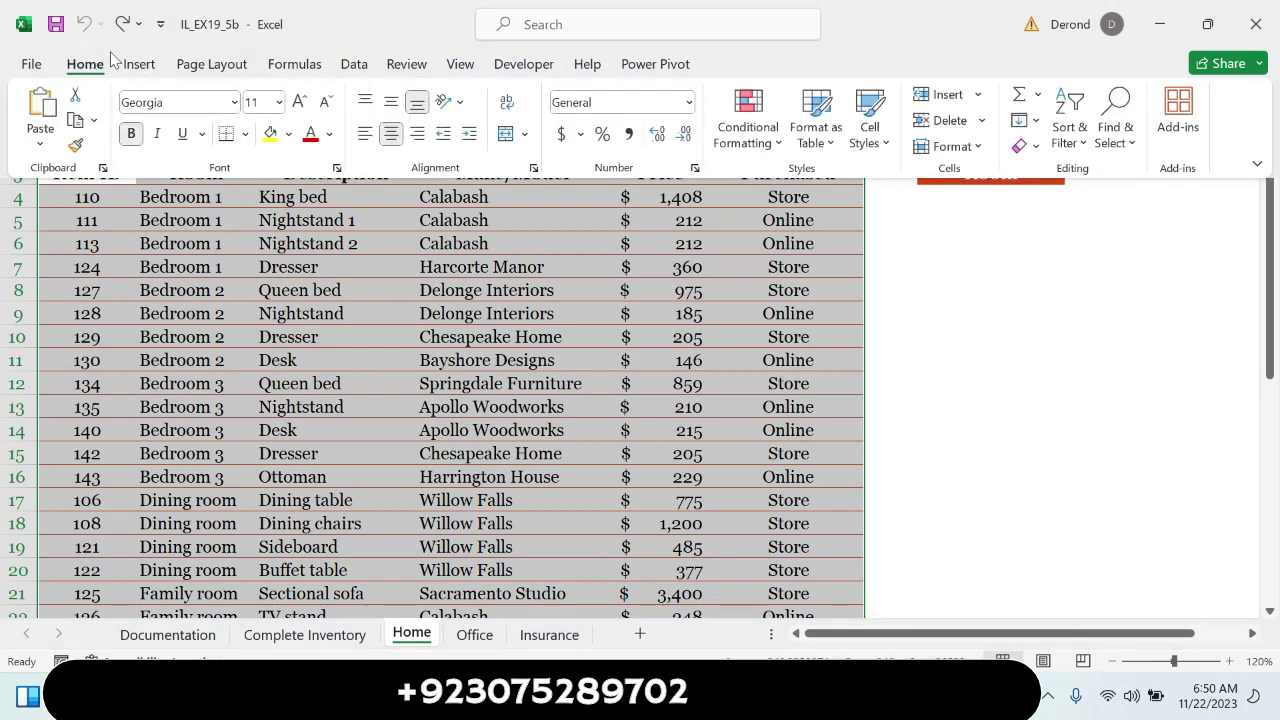
pyautogui.click(842, 142)
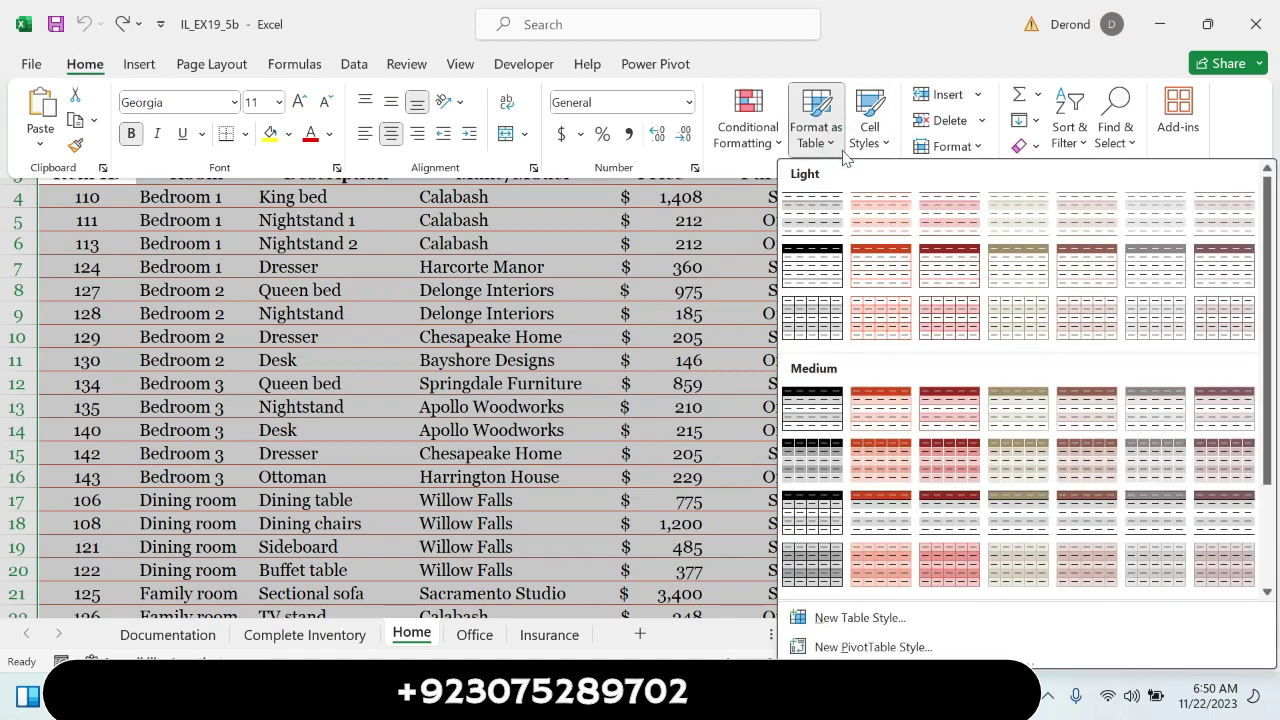
pyautogui.hotkey('alt', 'Tab')
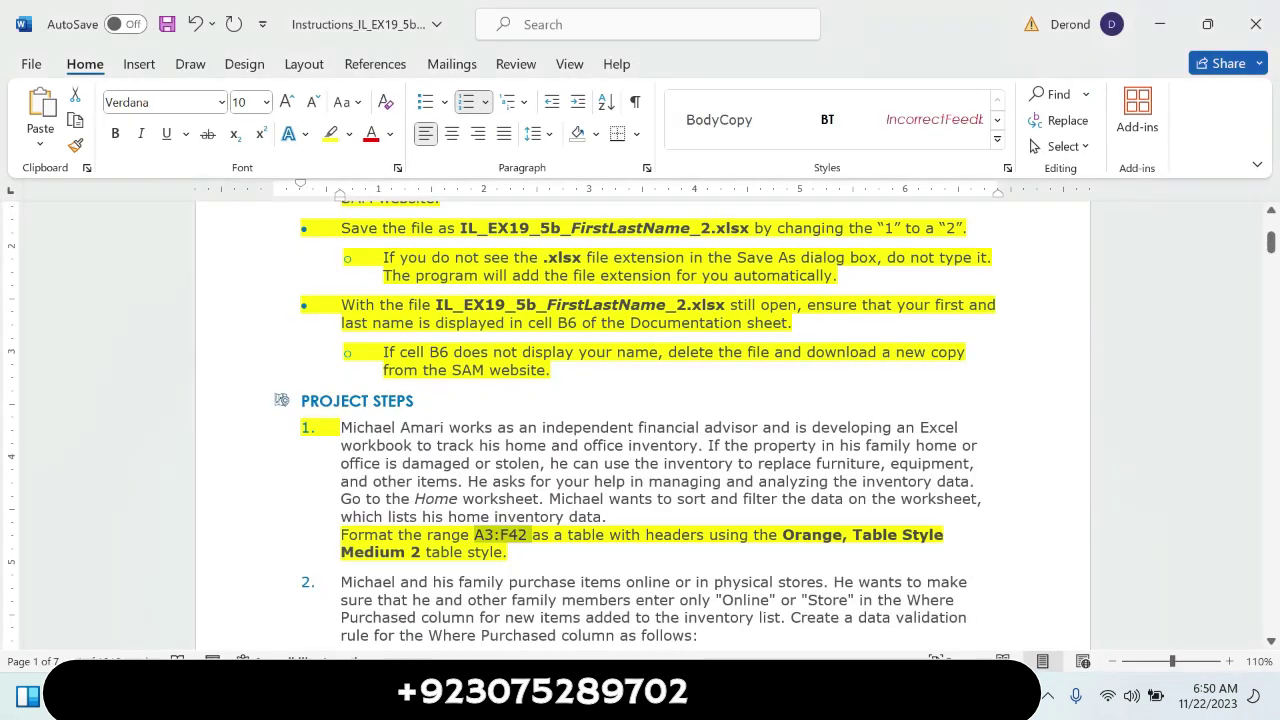
# Highlight step 1's 'Orange, Table Style Medium 2' style name turquoise, then return to Excel
pyautogui.moveTo(782, 535); pyautogui.dragTo(510, 553)
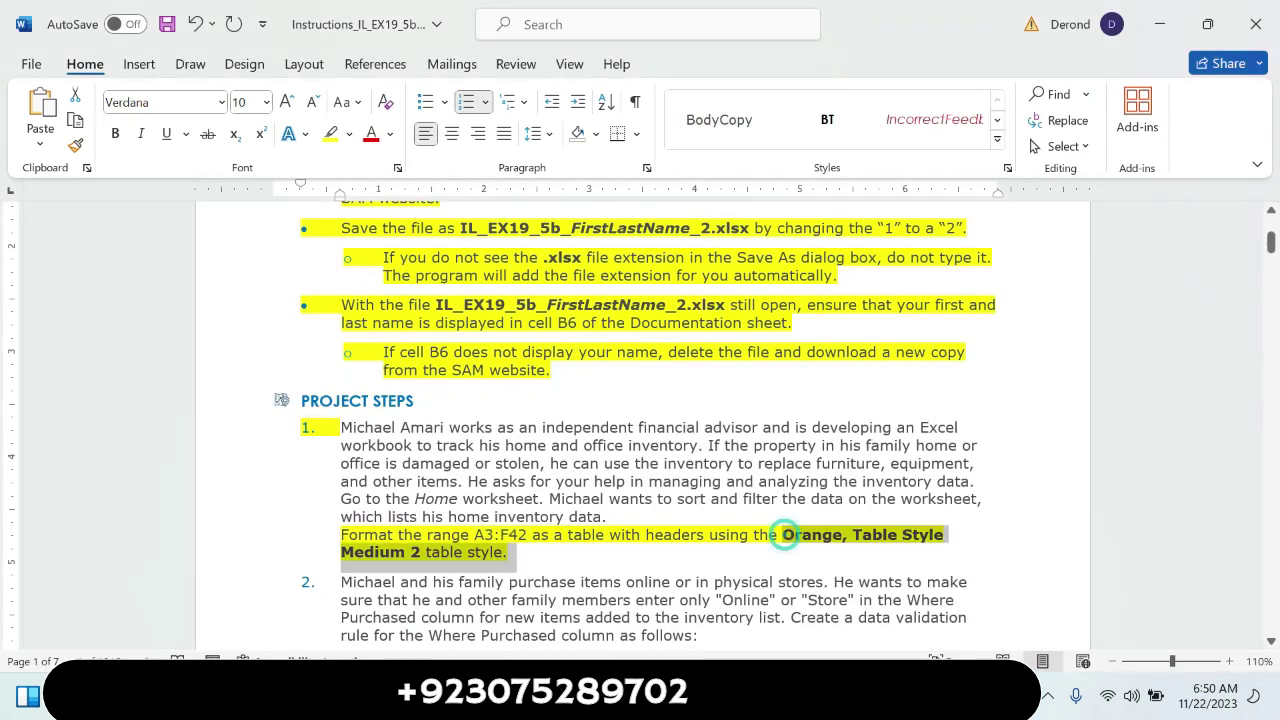
pyautogui.click(625, 538)
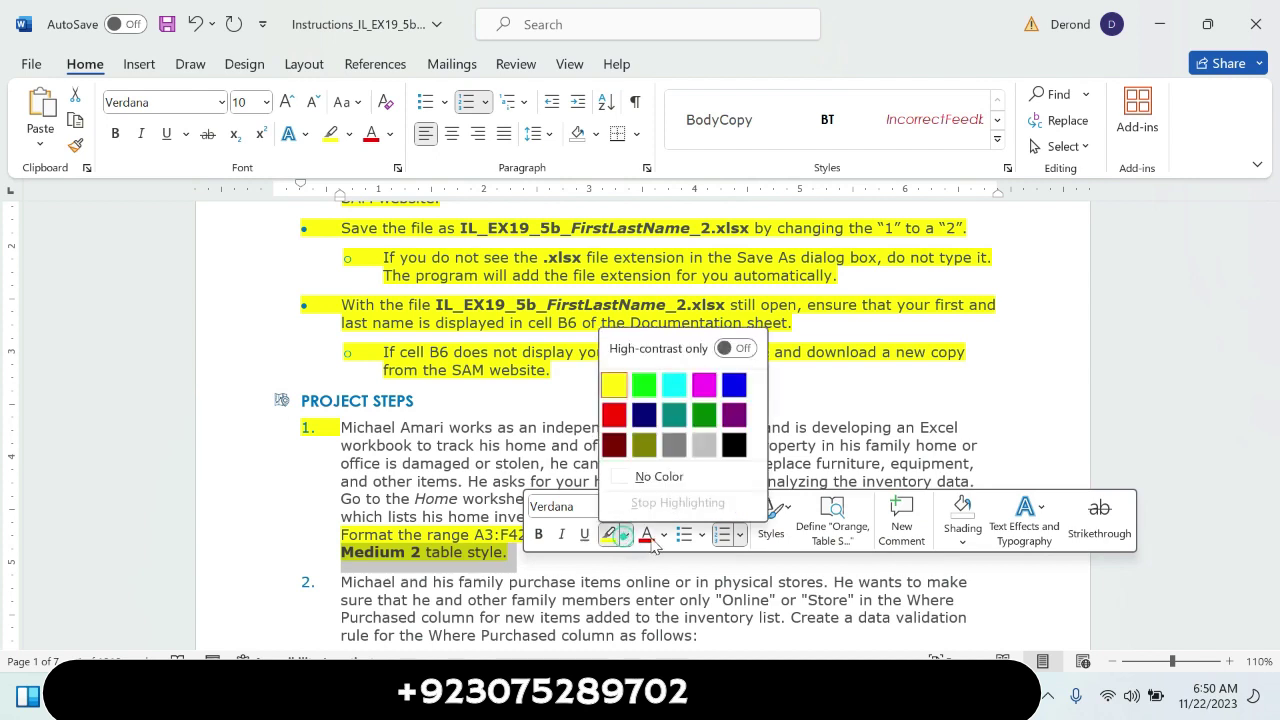
pyautogui.click(678, 385)
pyautogui.click(680, 385)
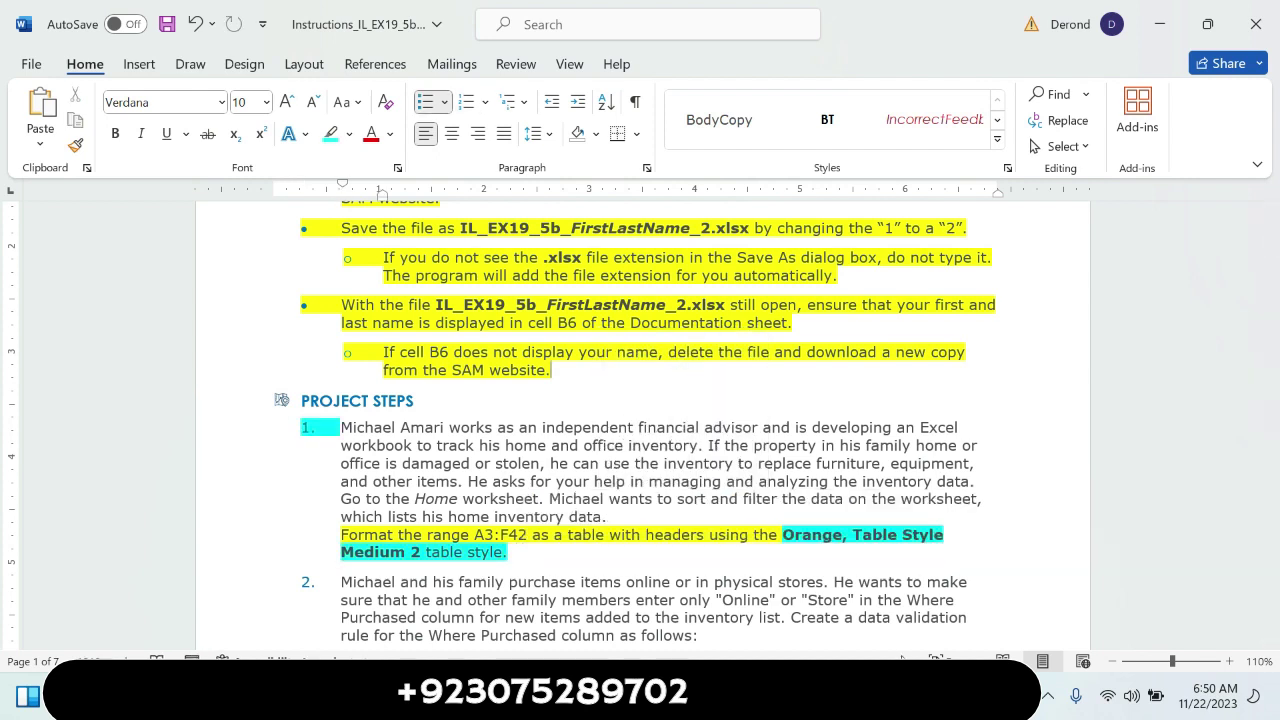
pyautogui.hotkey('alt', 'Tab')
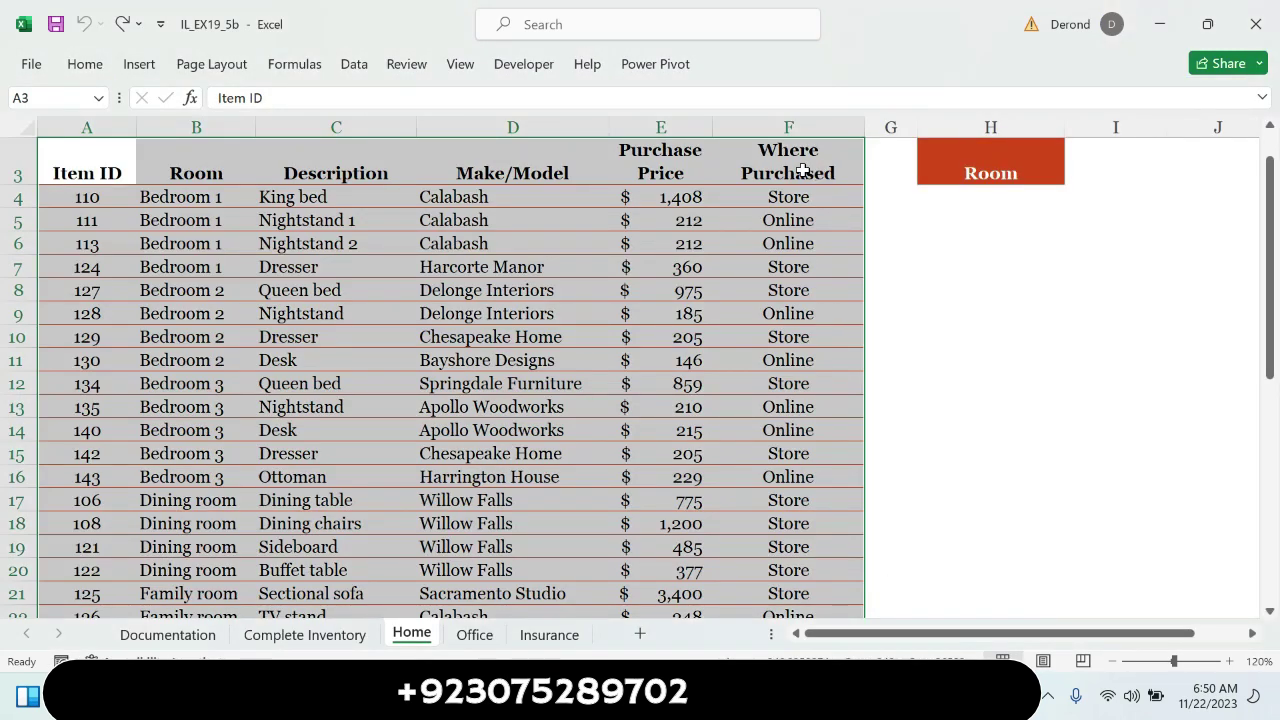
# Format A3:F42 as a table with headers in Orange, Table Style Medium 2
pyautogui.click(90, 63)
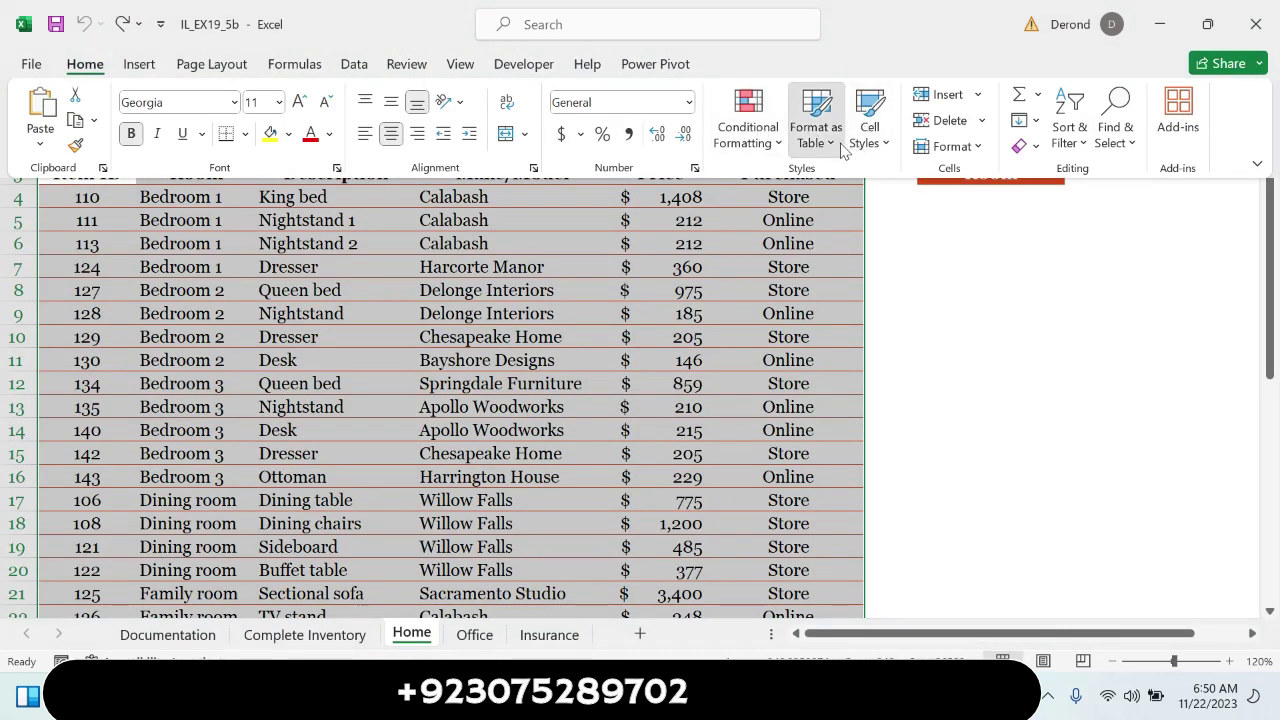
pyautogui.click(816, 130)
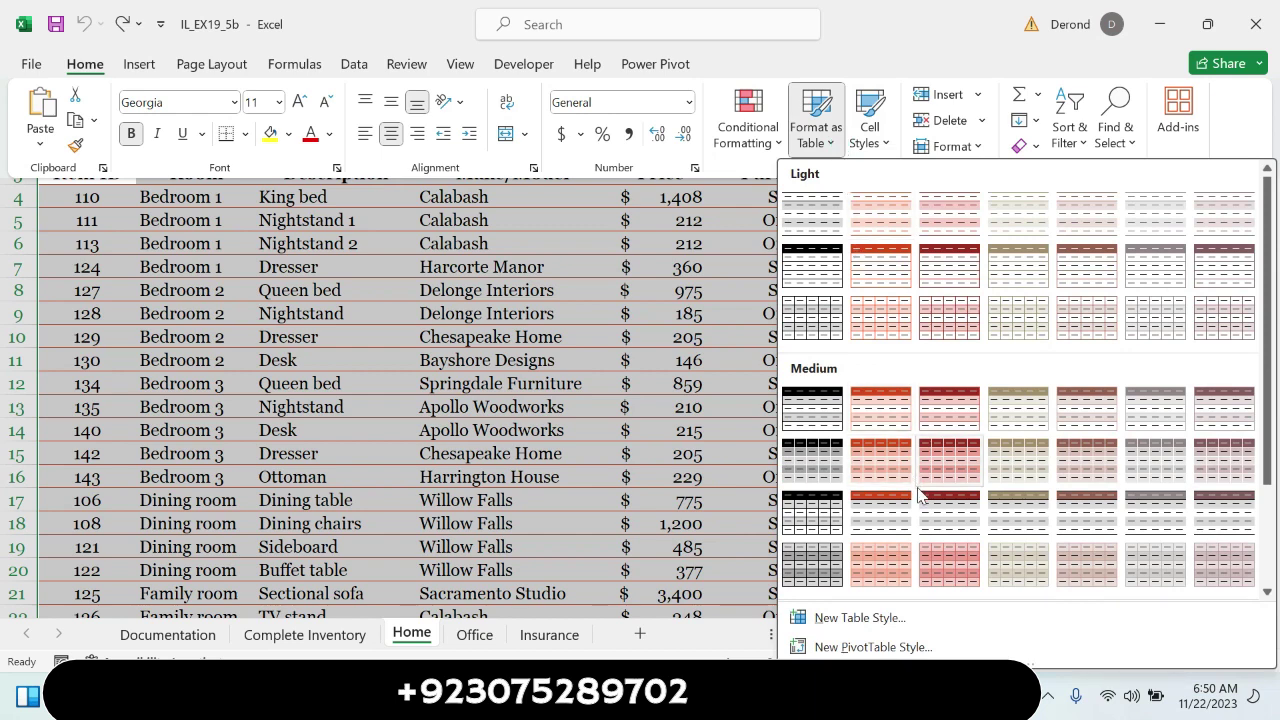
pyautogui.scroll(-3, 915, 342)
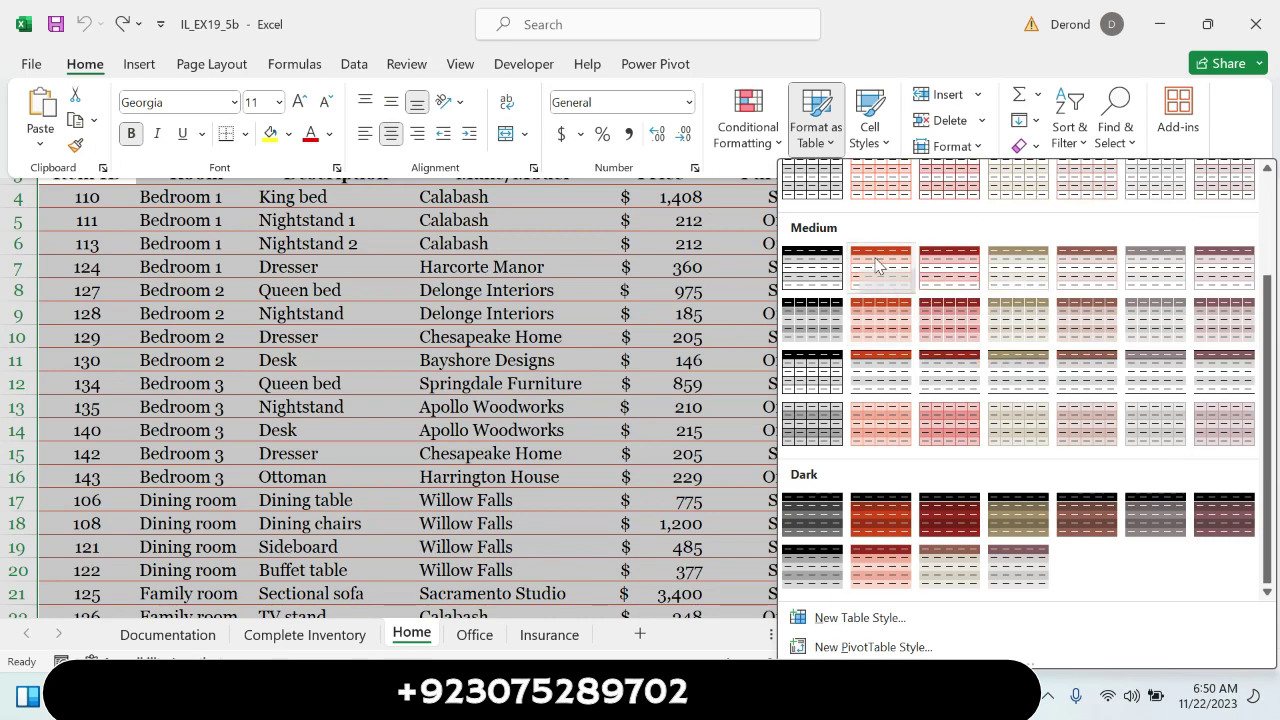
pyautogui.click(876, 263)
pyautogui.click(655, 370)
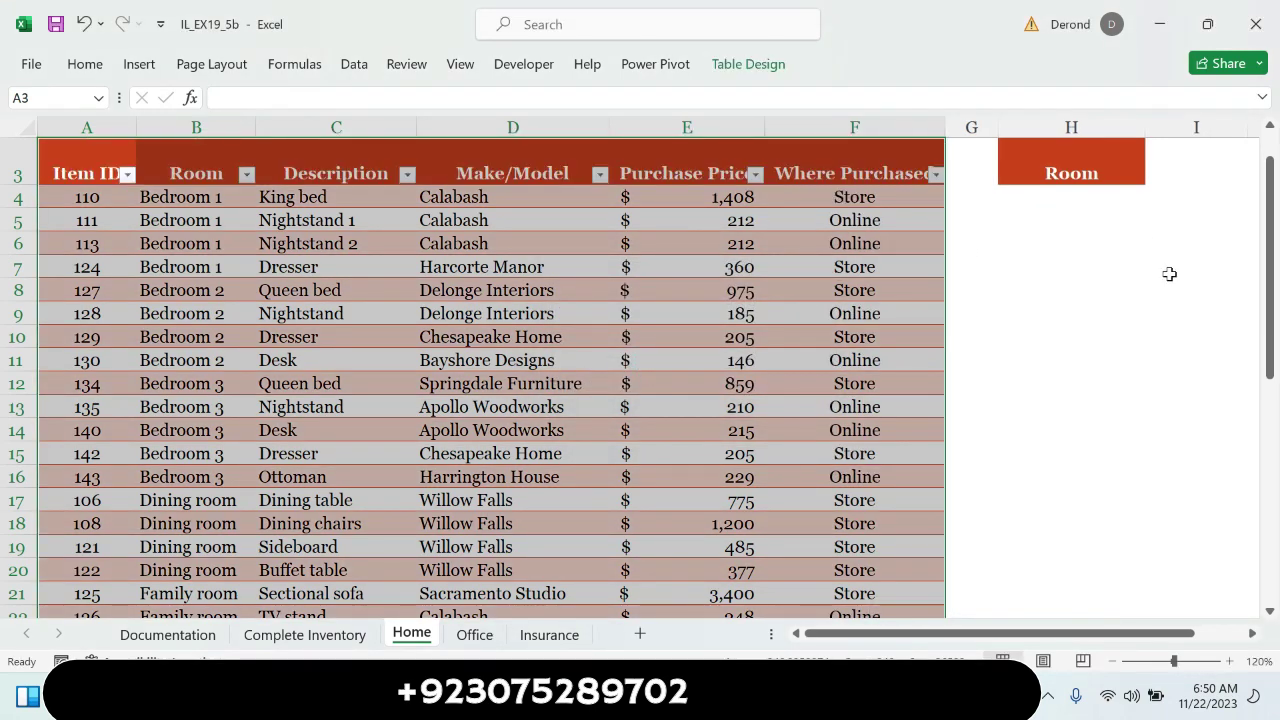
pyautogui.moveTo(1272, 285); pyautogui.dragTo(1272, 263)
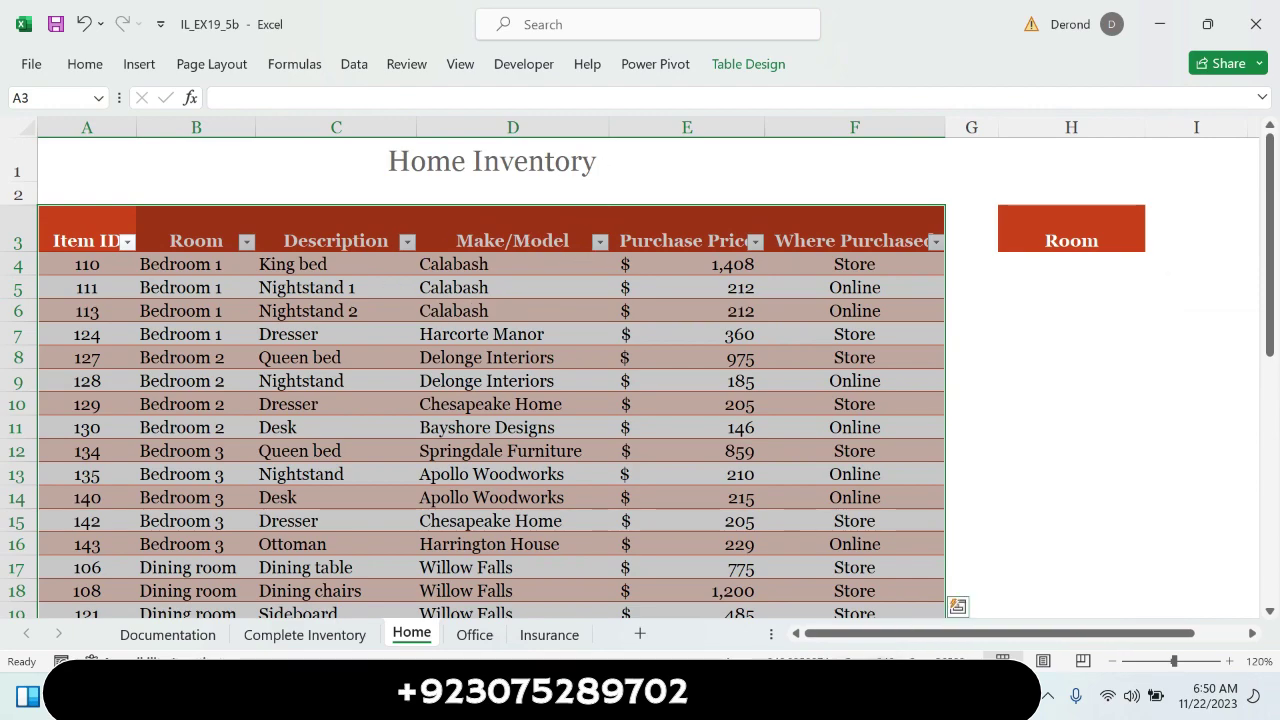
# Highlight step 2's introductory paragraph yellow in the Word instructions
pyautogui.hotkey('alt', 'Tab')
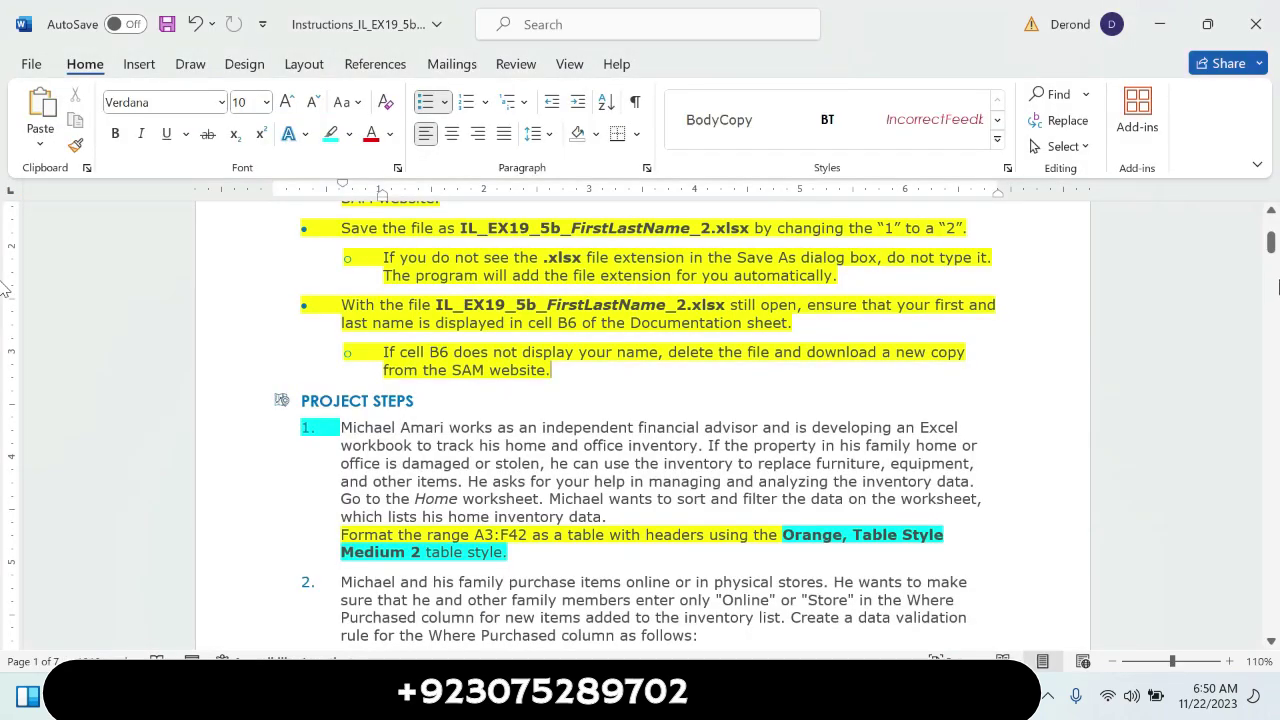
pyautogui.moveTo(1272, 243)
pyautogui.mouseDown()
pyautogui.moveTo(1277, 497)
pyautogui.moveTo(1274, 484)
pyautogui.mouseUp()
pyautogui.moveTo(1273, 468); pyautogui.dragTo(1276, 268)
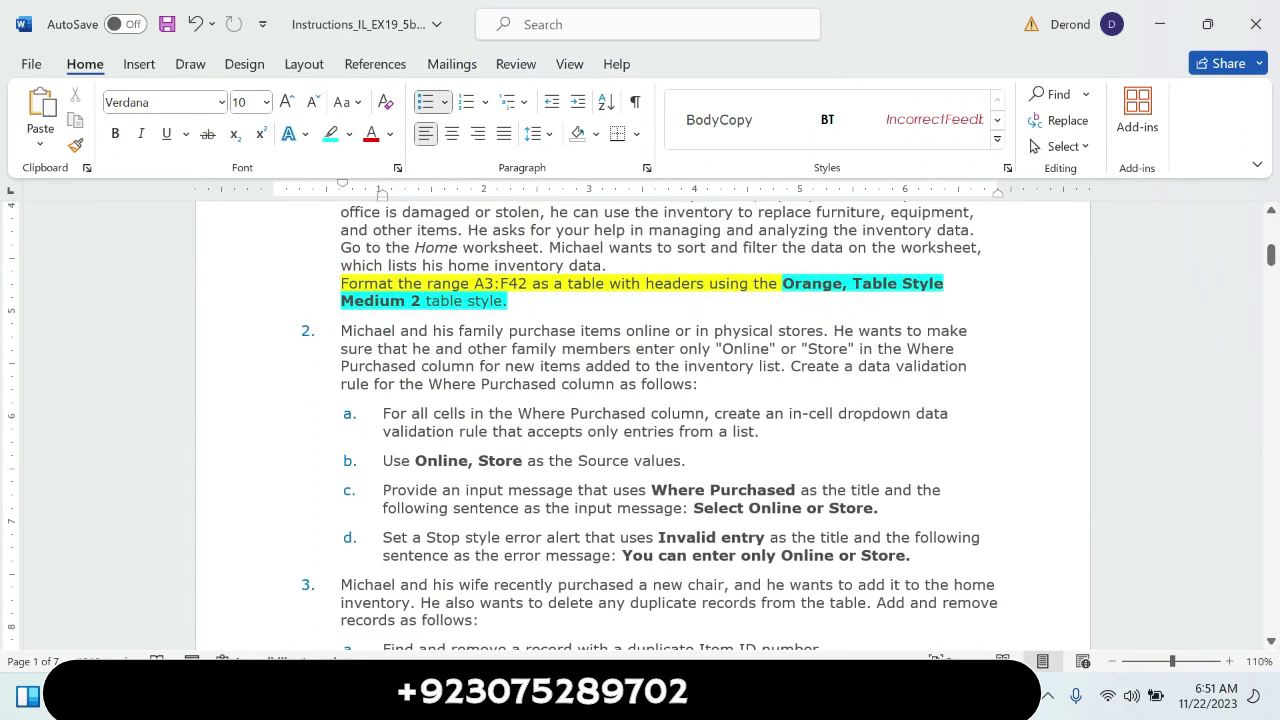
pyautogui.moveTo(341, 331); pyautogui.dragTo(699, 384)
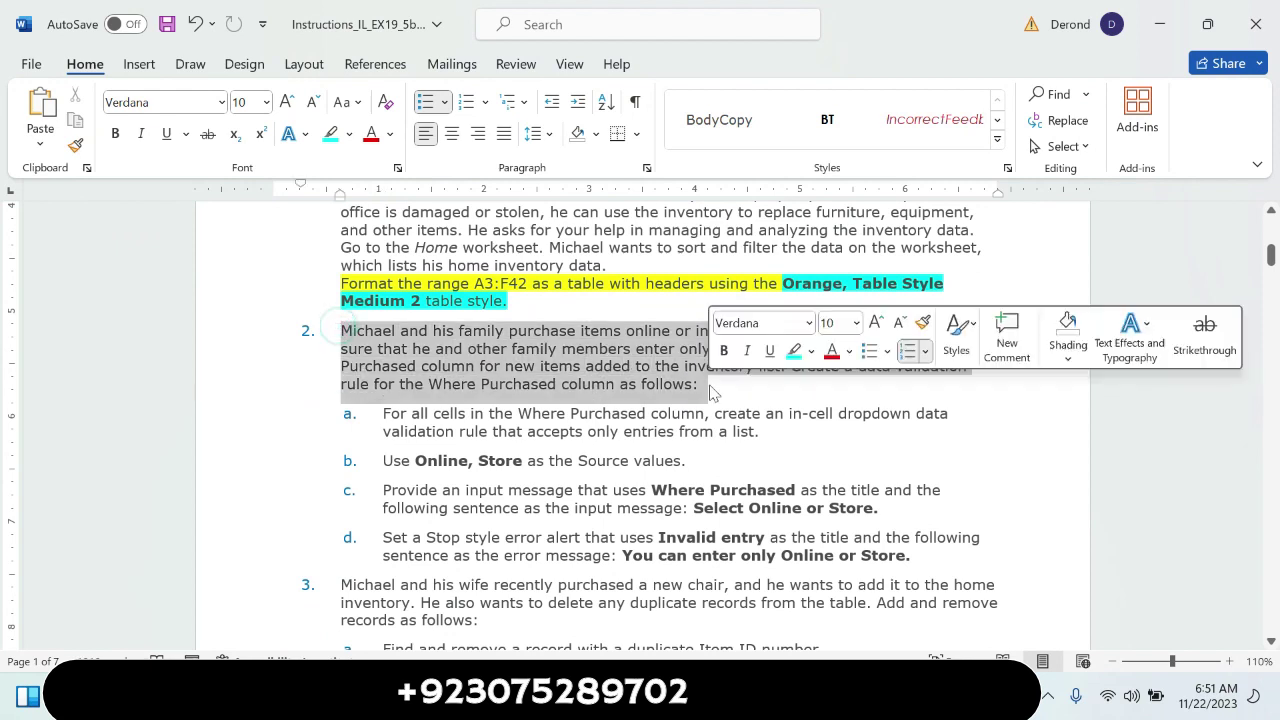
pyautogui.click(811, 352)
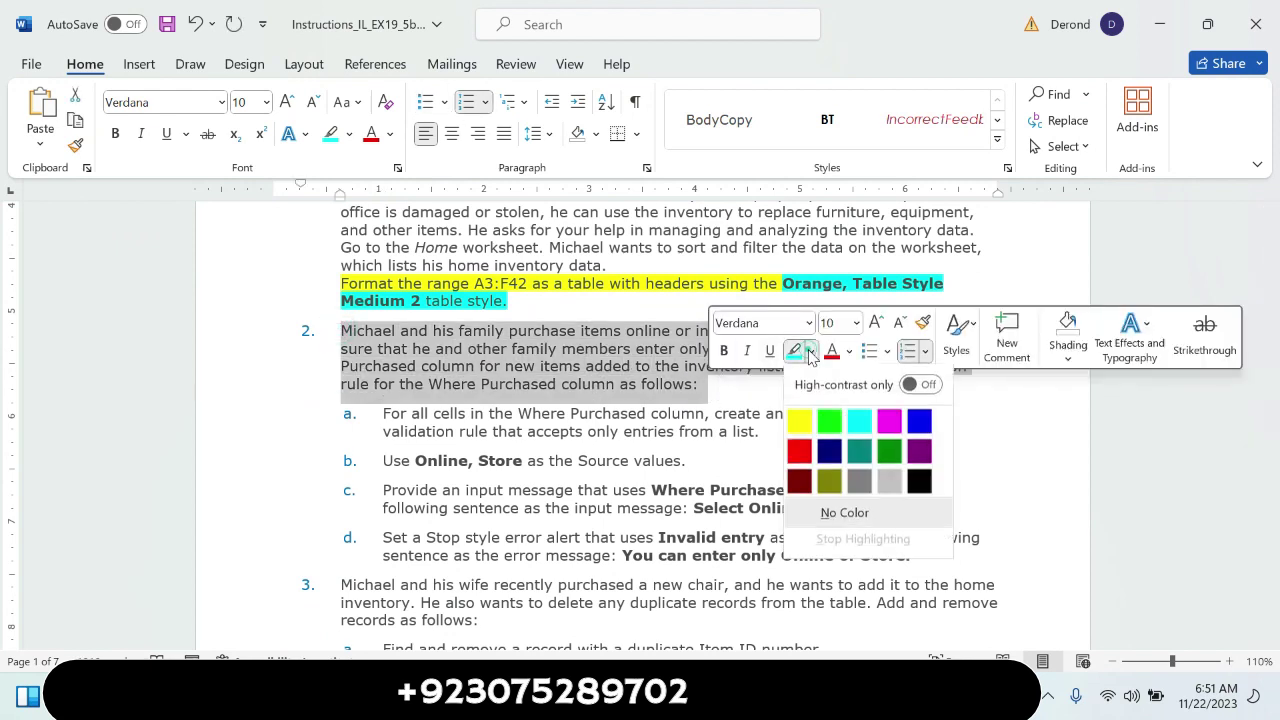
pyautogui.click(800, 416)
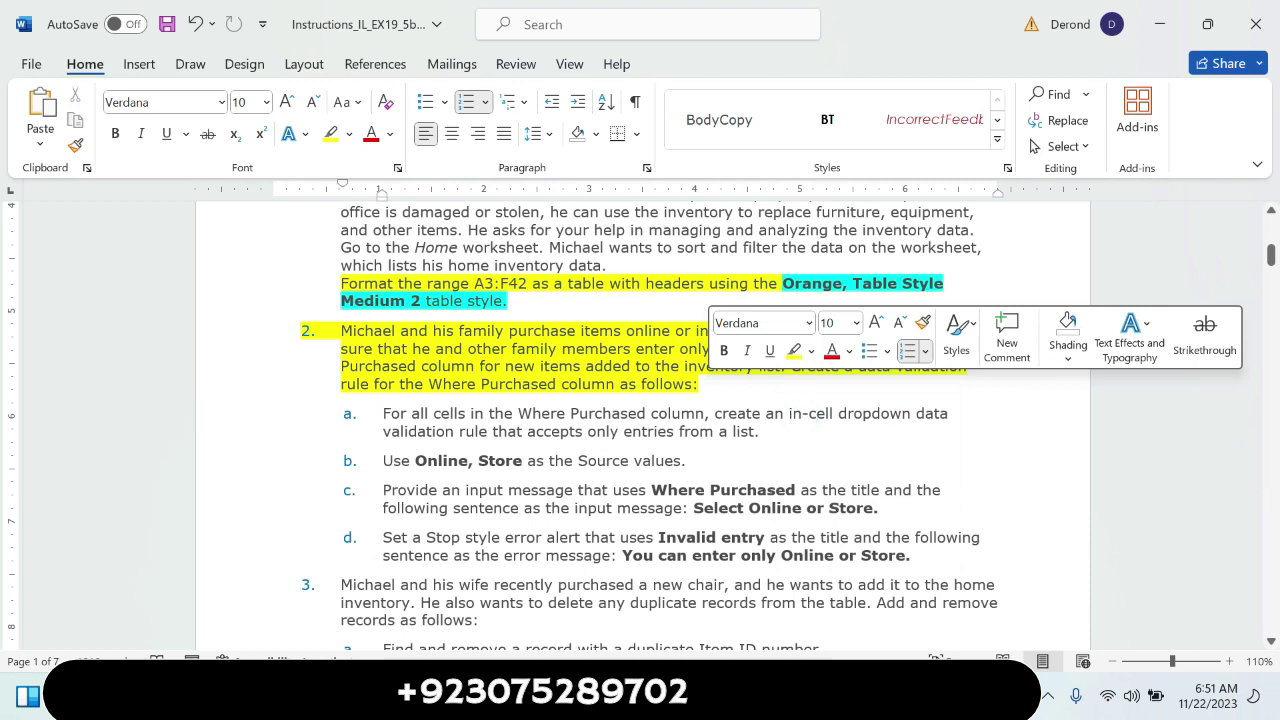
pyautogui.click(820, 450)
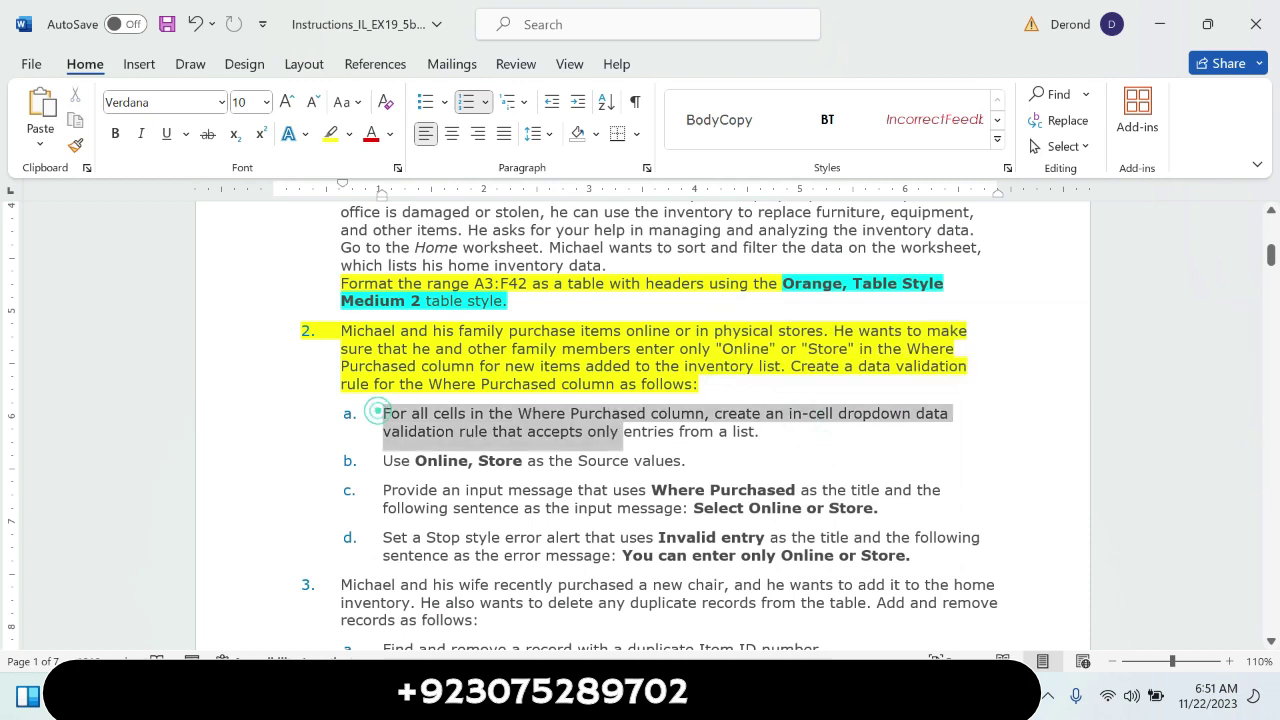
# Highlight item 2a green, with 'Where Purchased column' in turquoise
pyautogui.moveTo(381, 413); pyautogui.dragTo(768, 432)
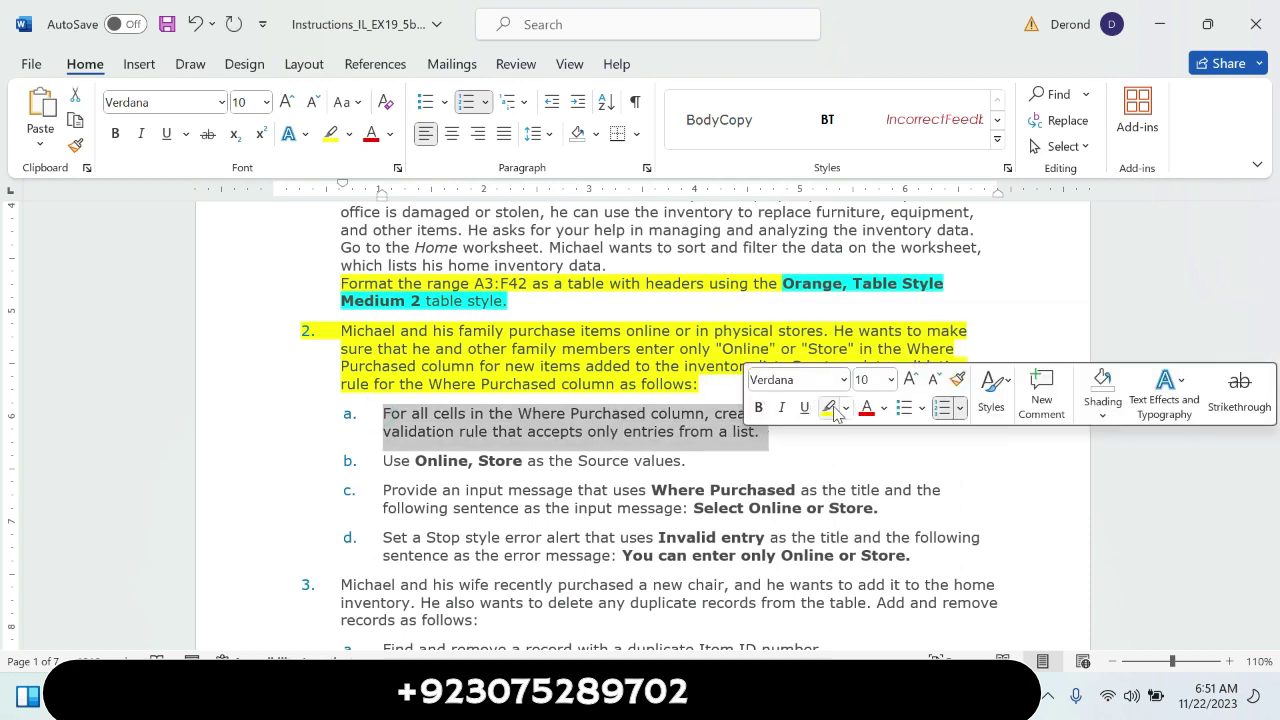
pyautogui.click(829, 407)
pyautogui.click(868, 500)
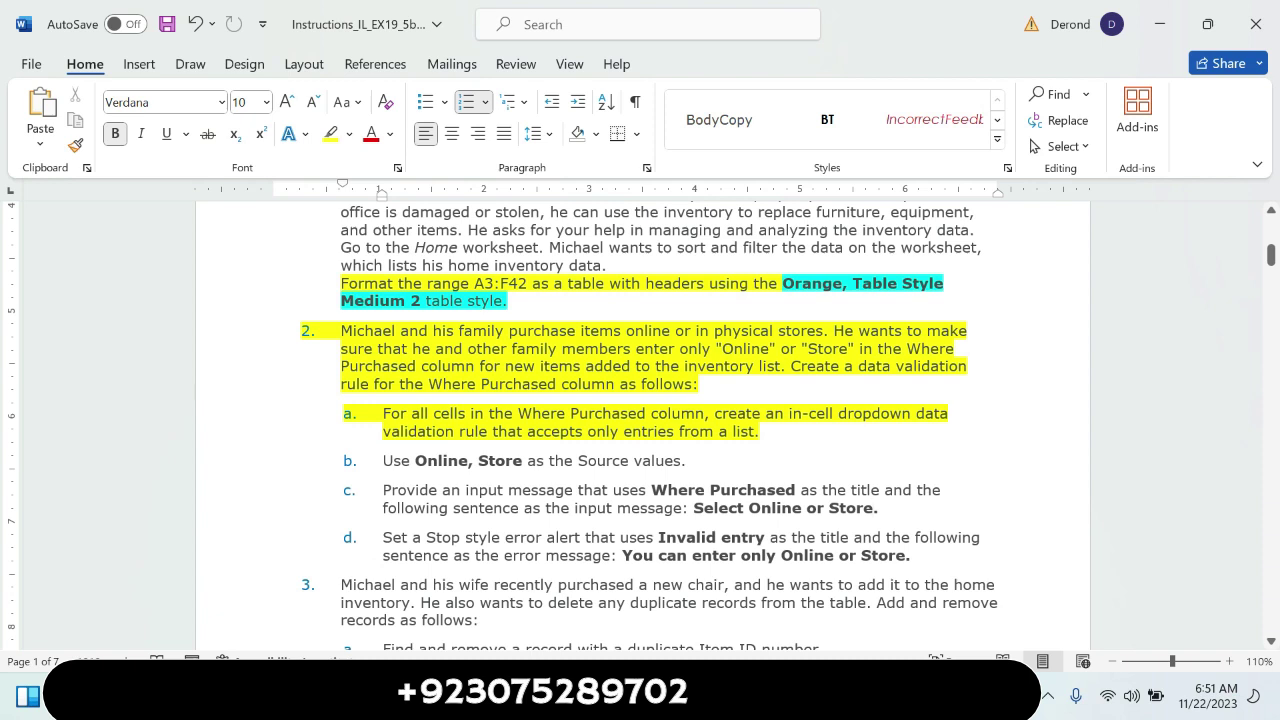
pyautogui.moveTo(704, 413); pyautogui.dragTo(518, 413)
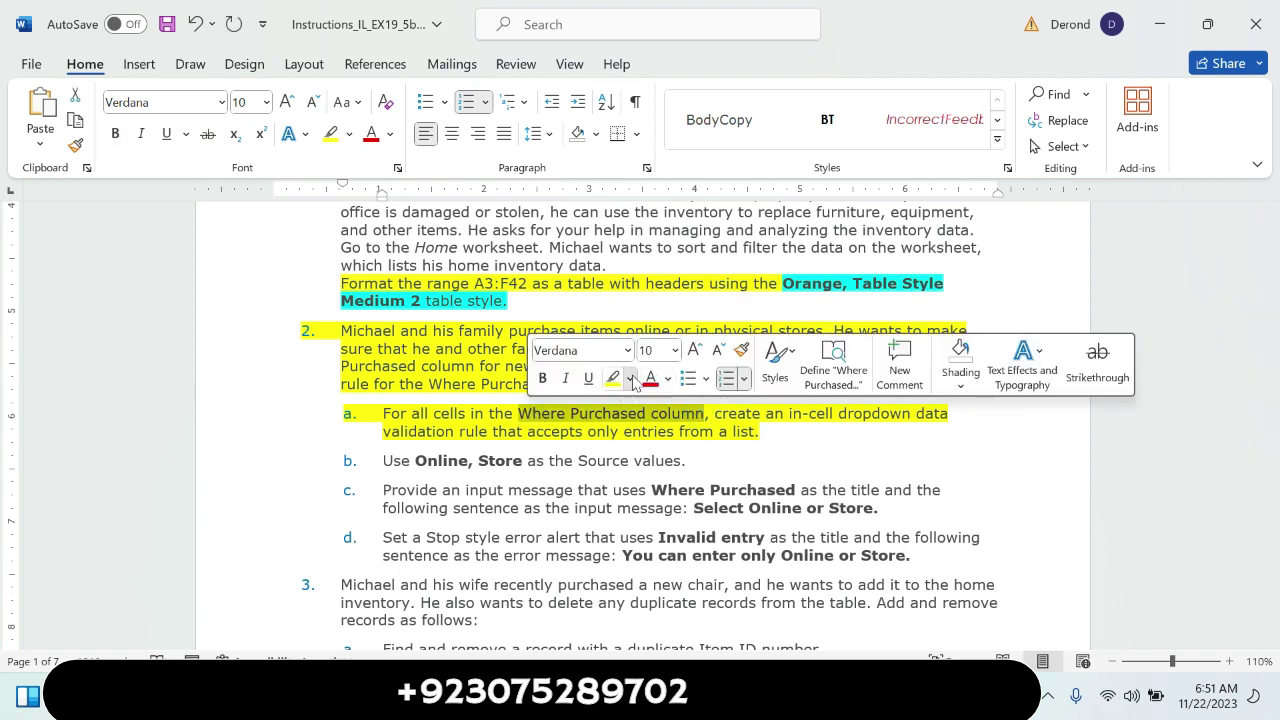
pyautogui.click(632, 380)
pyautogui.click(678, 444)
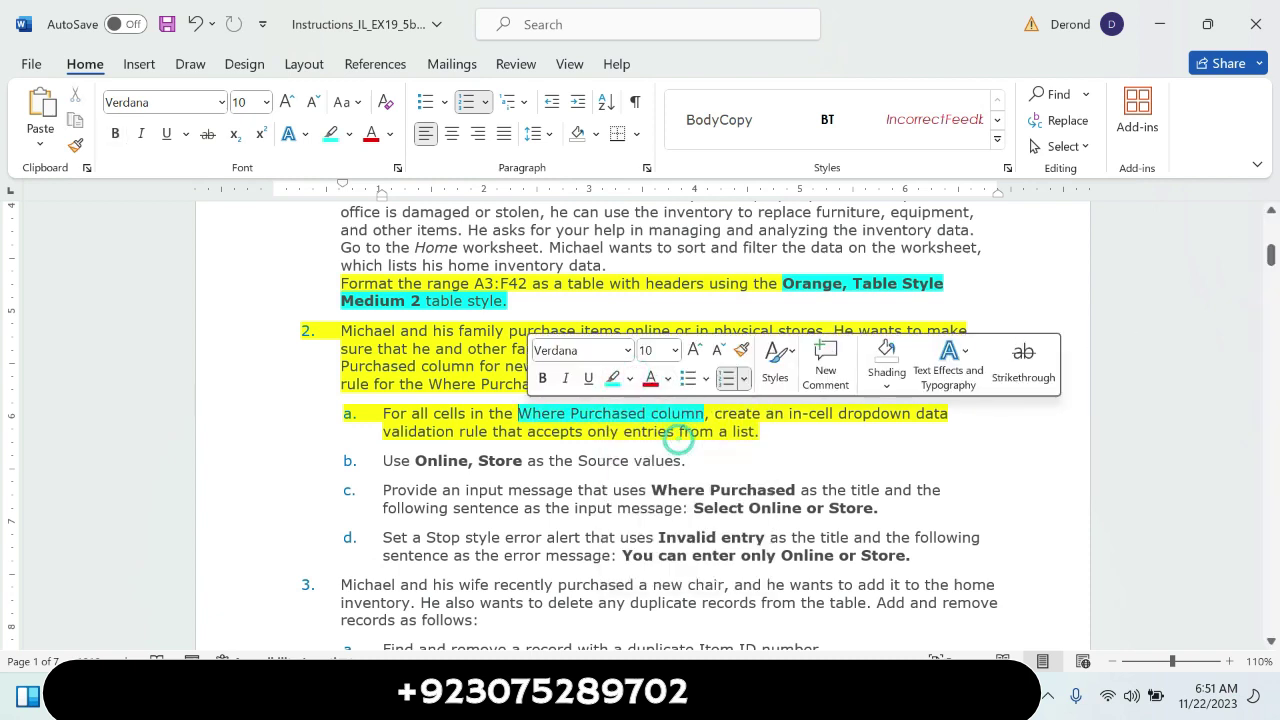
pyautogui.click(801, 454)
pyautogui.moveTo(716, 413); pyautogui.dragTo(760, 431)
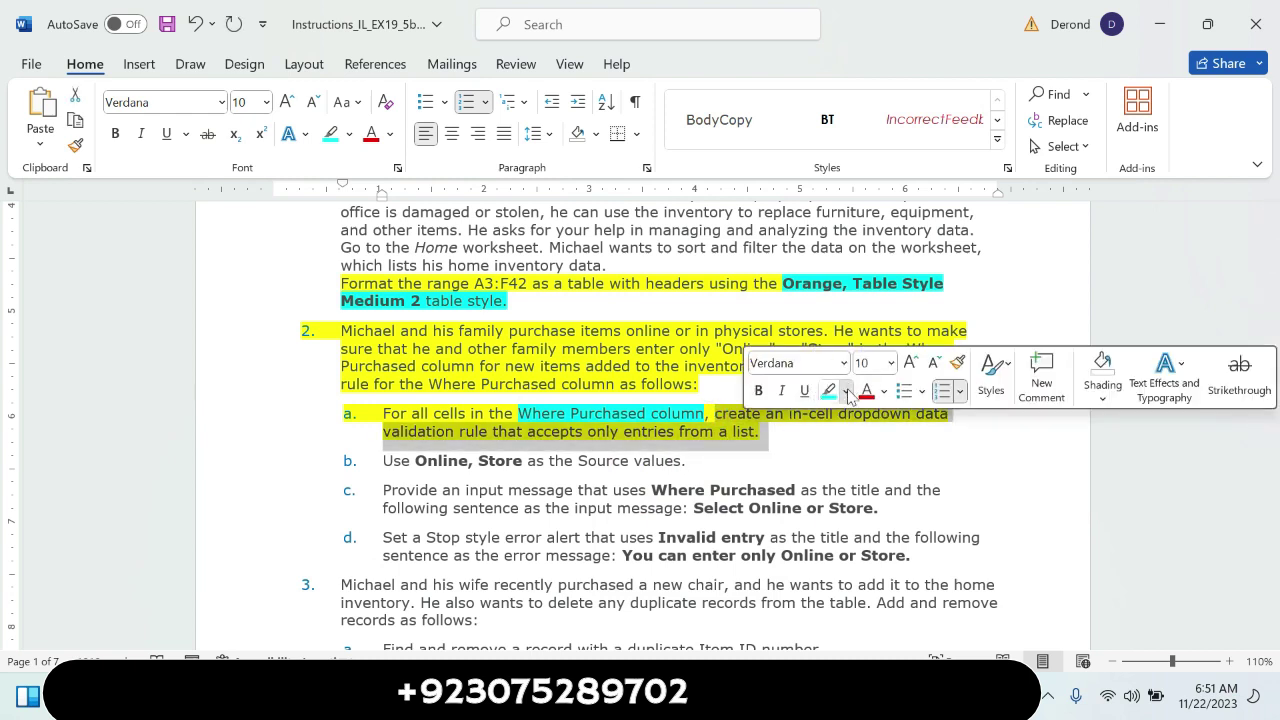
pyautogui.click(846, 391)
pyautogui.click(864, 461)
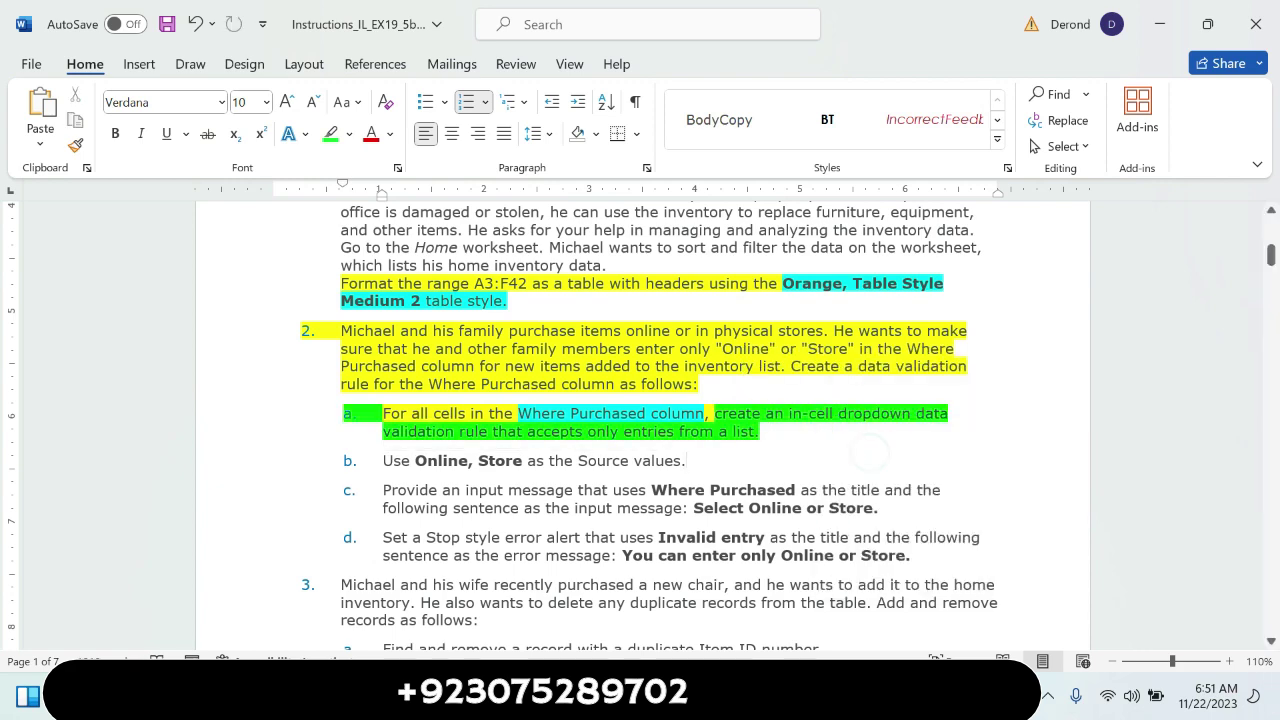
# Select the Where Purchased cells F4:F42 on the Home sheet
pyautogui.hotkey('alt', 'Tab')
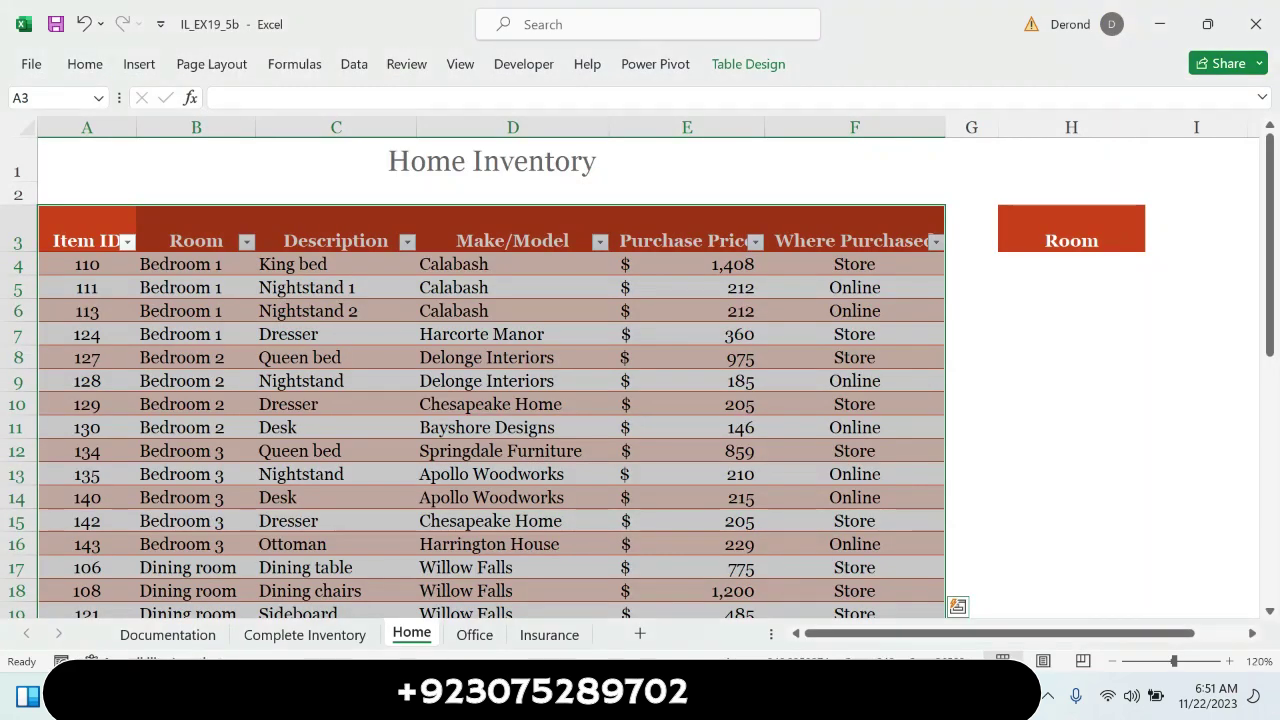
pyautogui.click(887, 399)
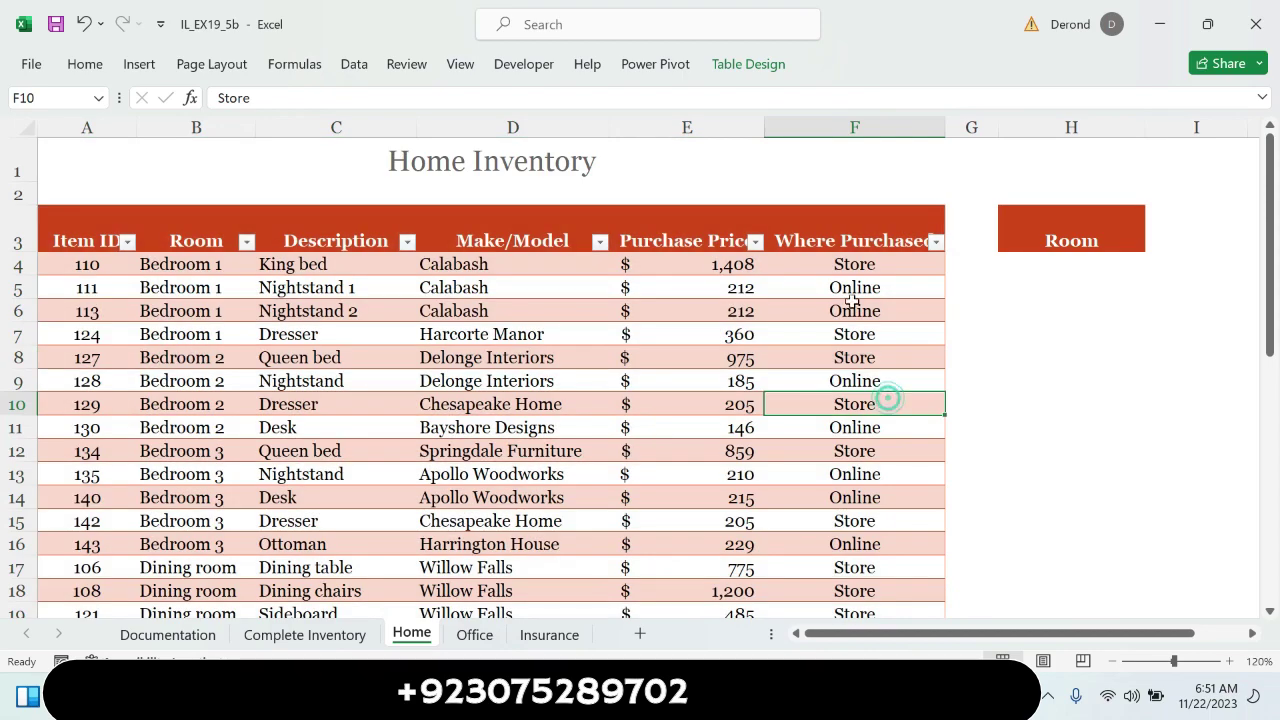
pyautogui.click(847, 261)
pyautogui.moveTo(847, 261)
pyautogui.mouseDown()
pyautogui.moveTo(945, 585)
pyautogui.moveTo(875, 574)
pyautogui.mouseUp()
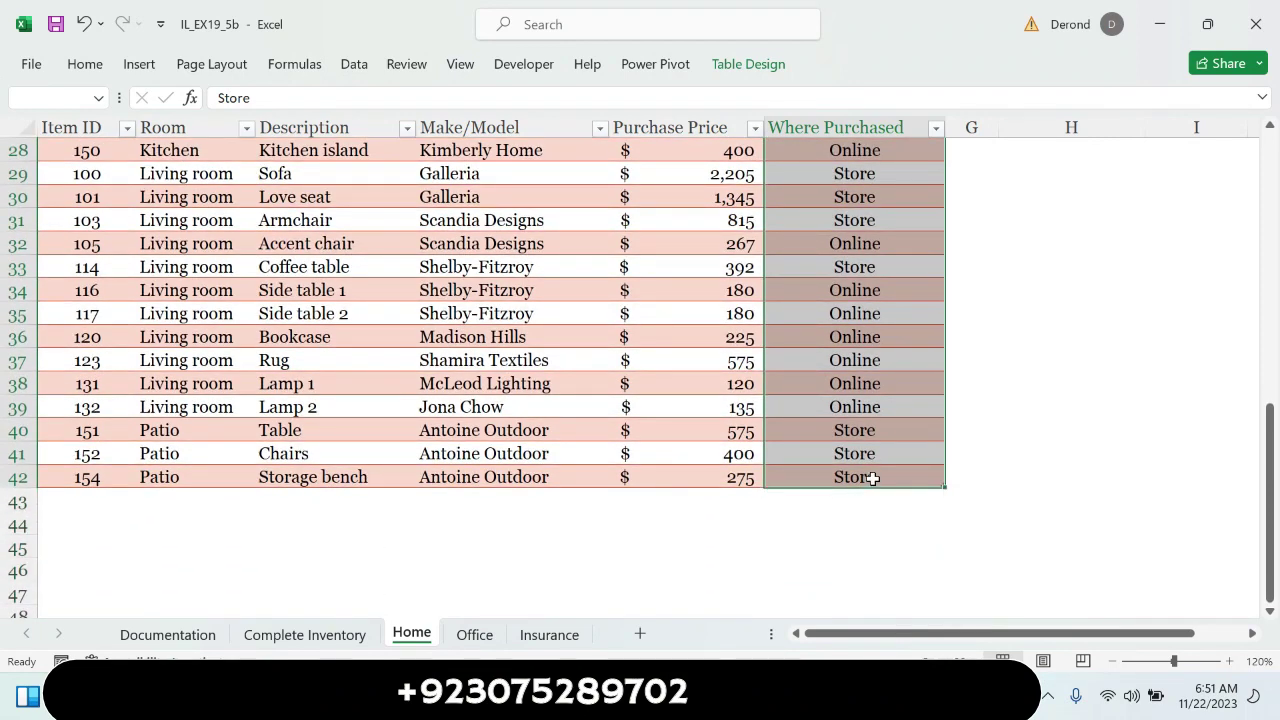
pyautogui.moveTo(875, 574); pyautogui.dragTo(874, 479)
pyautogui.hotkey('alt', 'Tab')
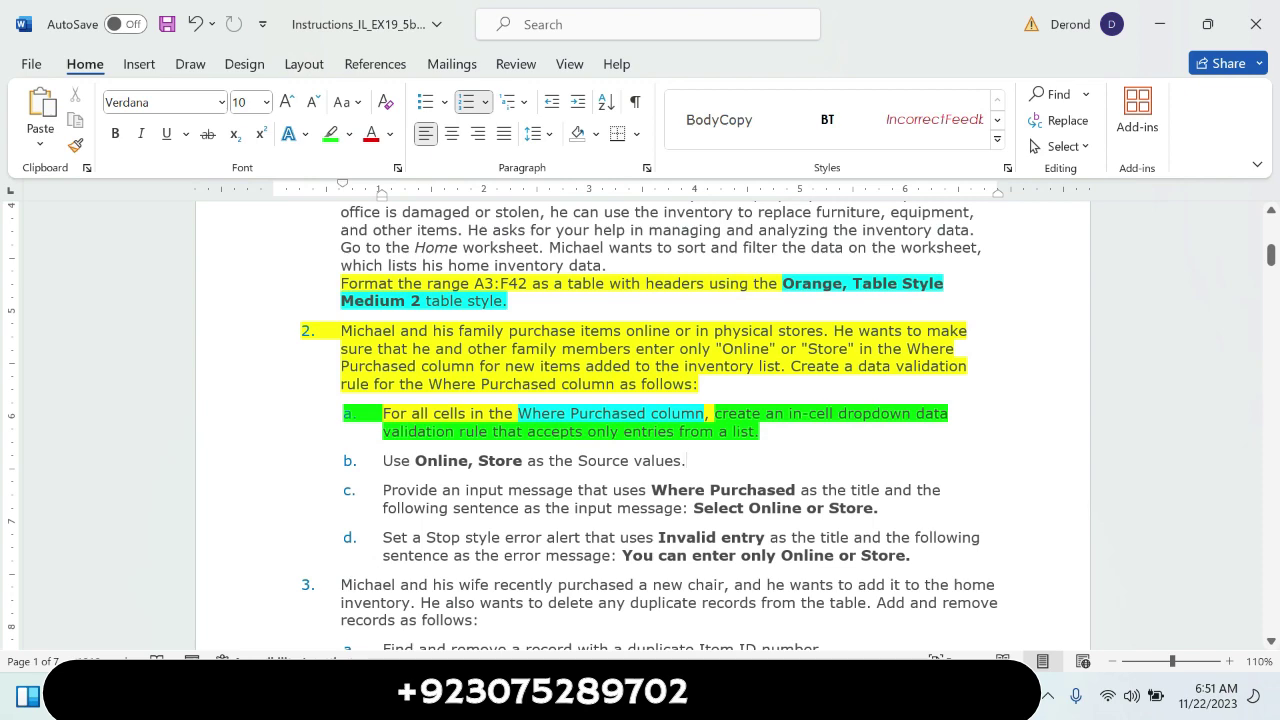
pyautogui.hotkey('alt', 'Tab')
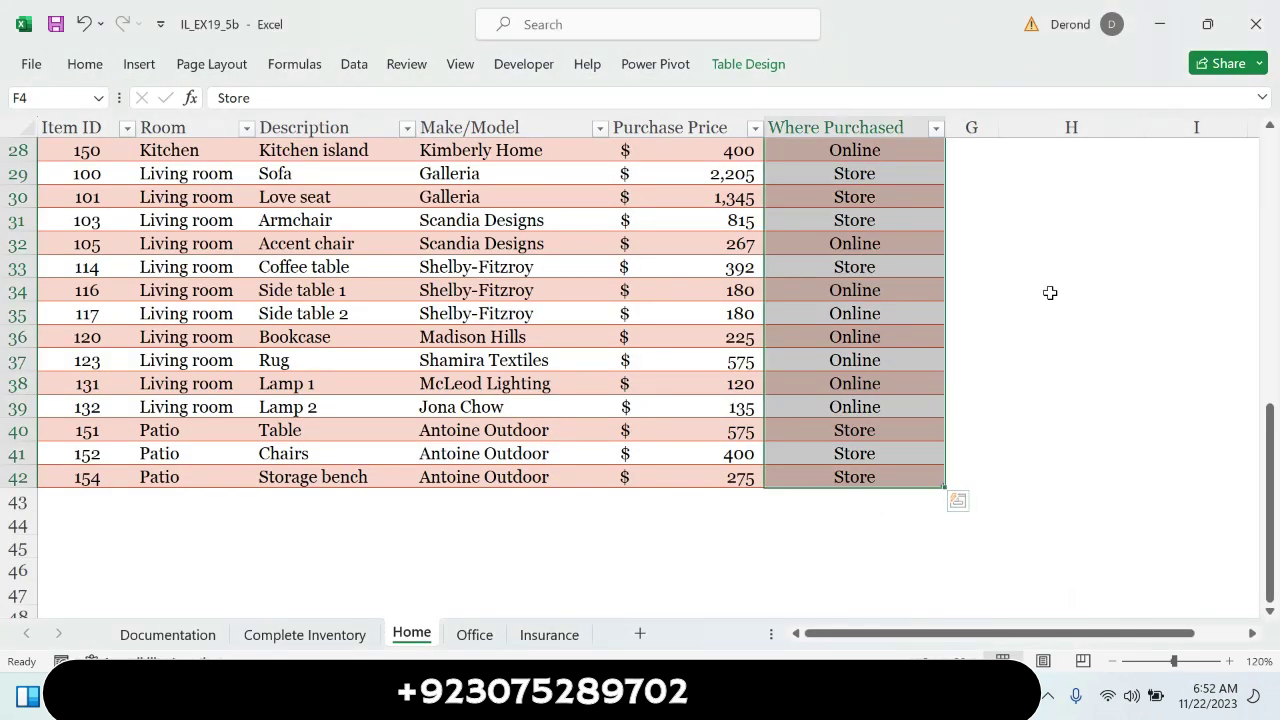
# Open the Data Validation dialog from the Data tab's Data Tools group
pyautogui.moveTo(1268, 290); pyautogui.dragTo(1262, 157)
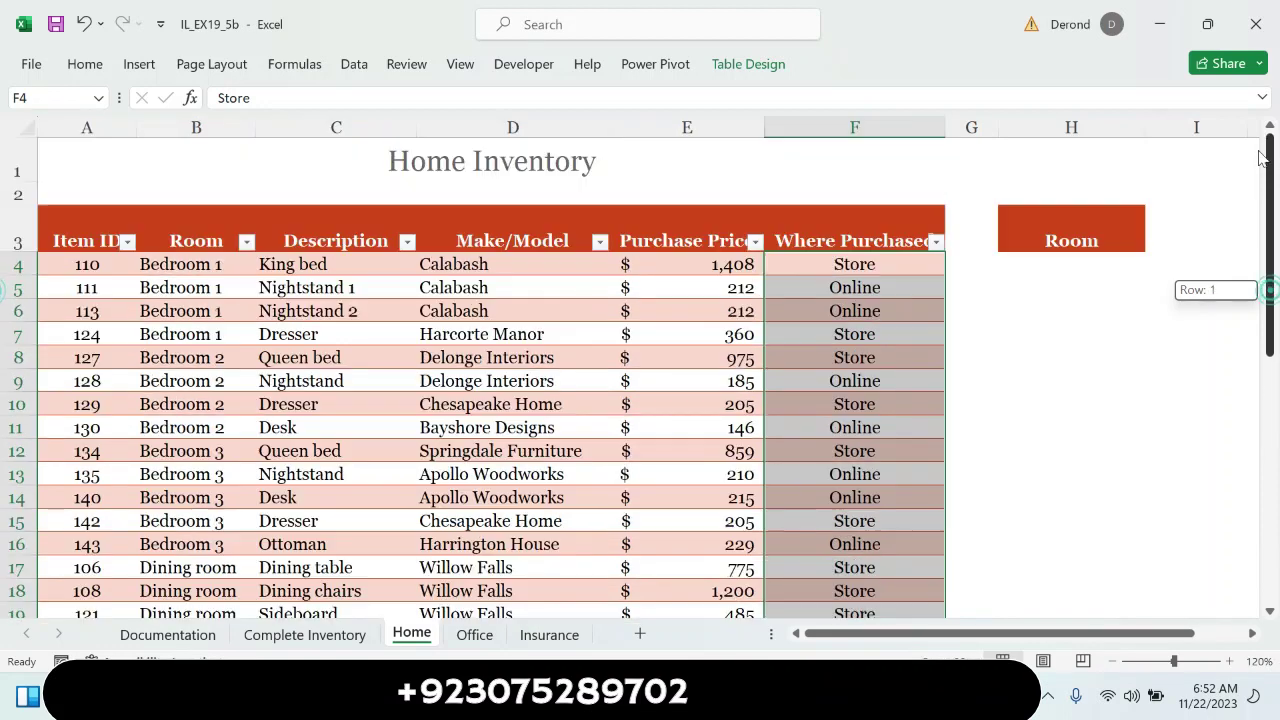
pyautogui.click(222, 66)
pyautogui.click(139, 62)
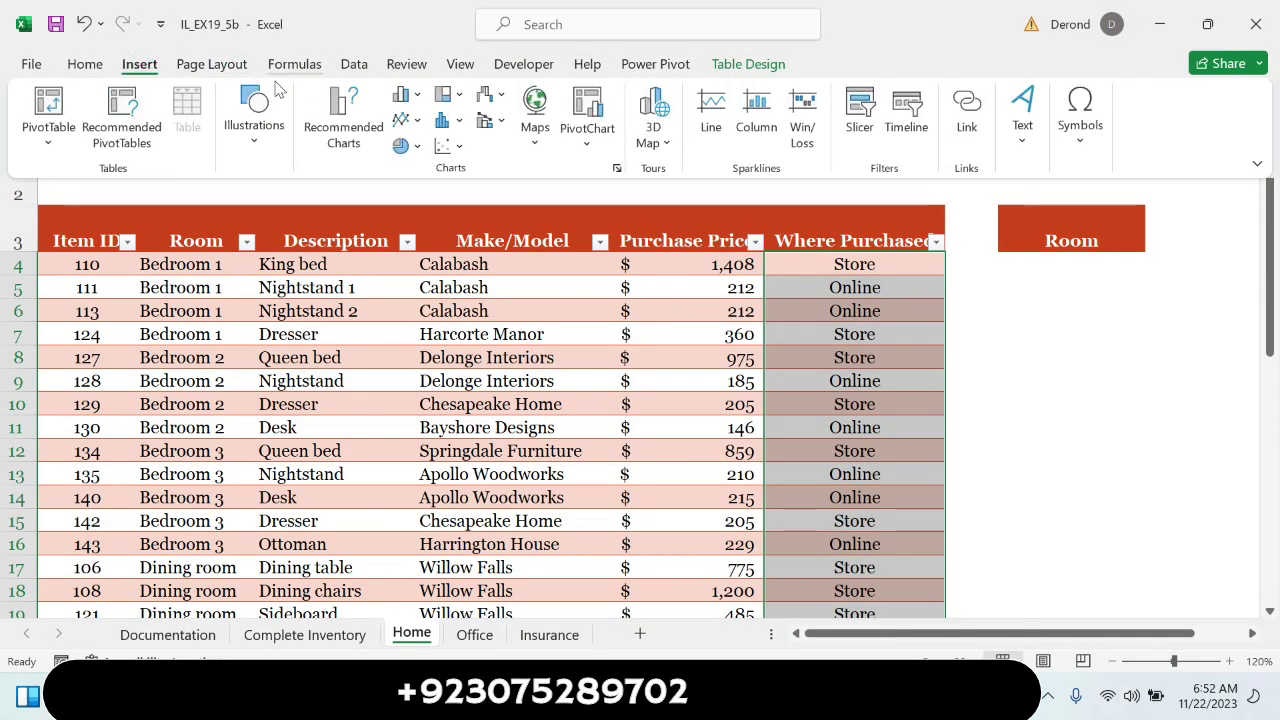
pyautogui.click(300, 63)
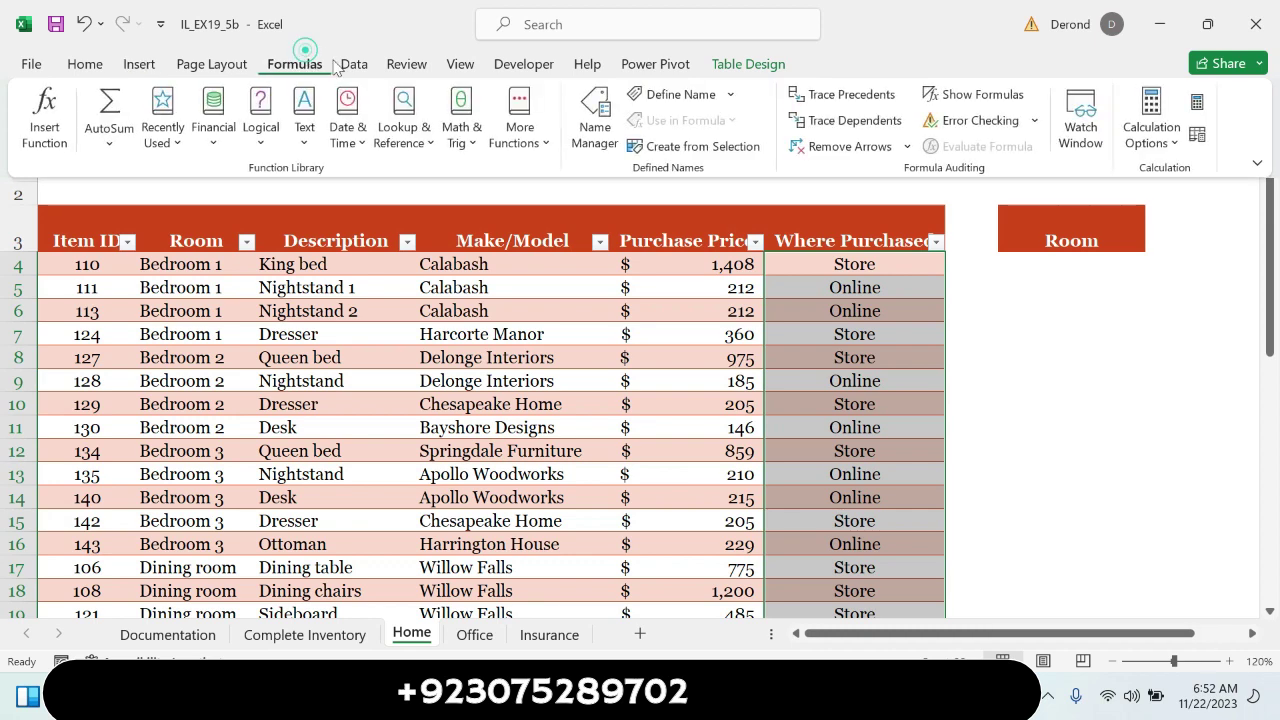
pyautogui.click(345, 64)
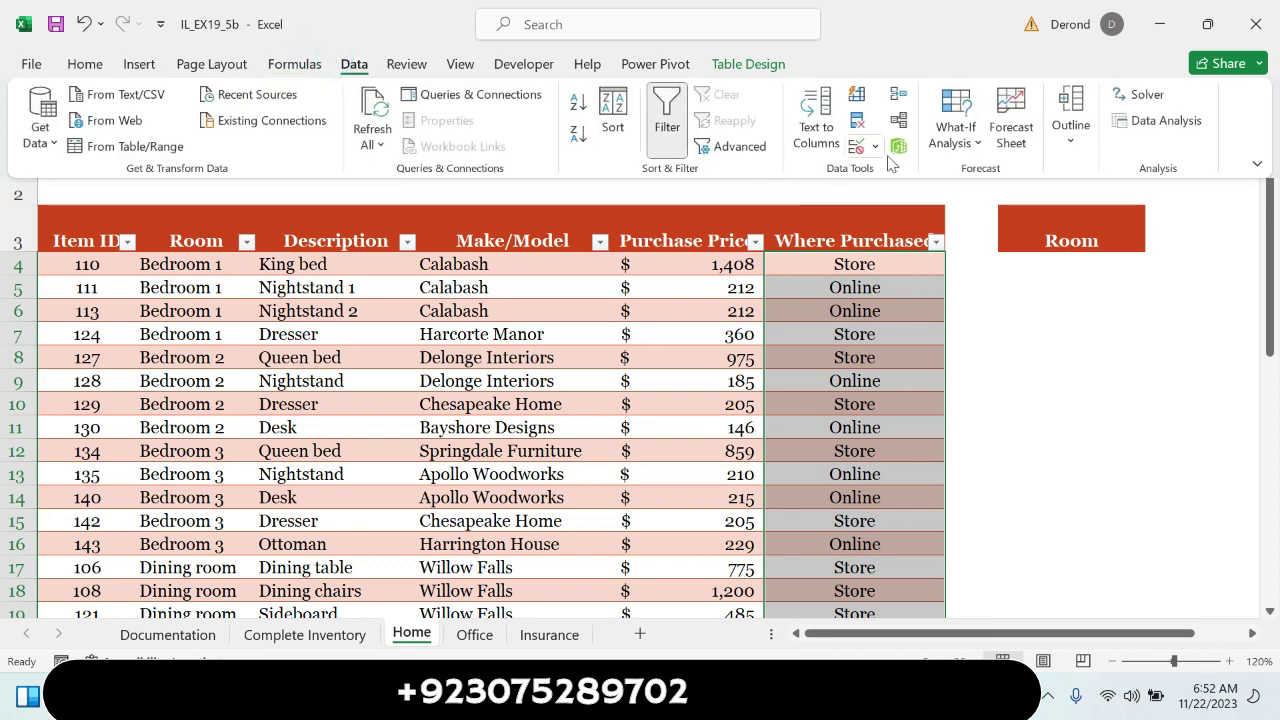
pyautogui.click(875, 147)
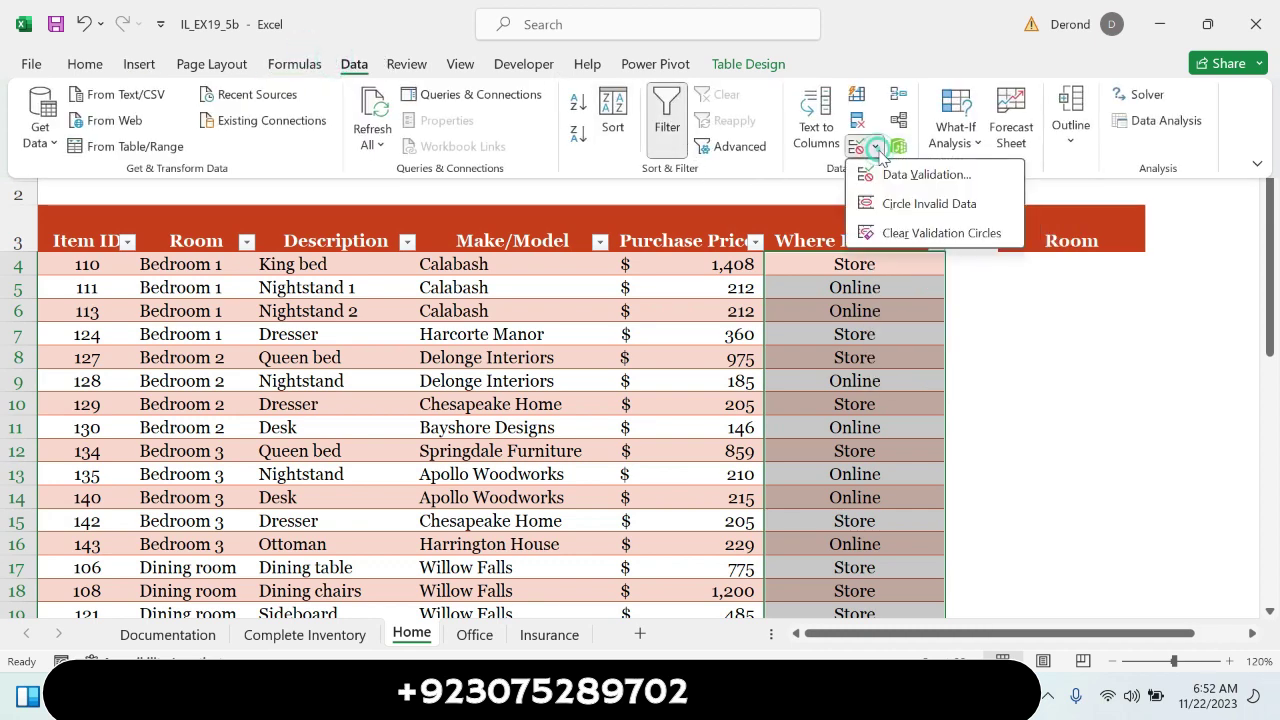
pyautogui.click(894, 174)
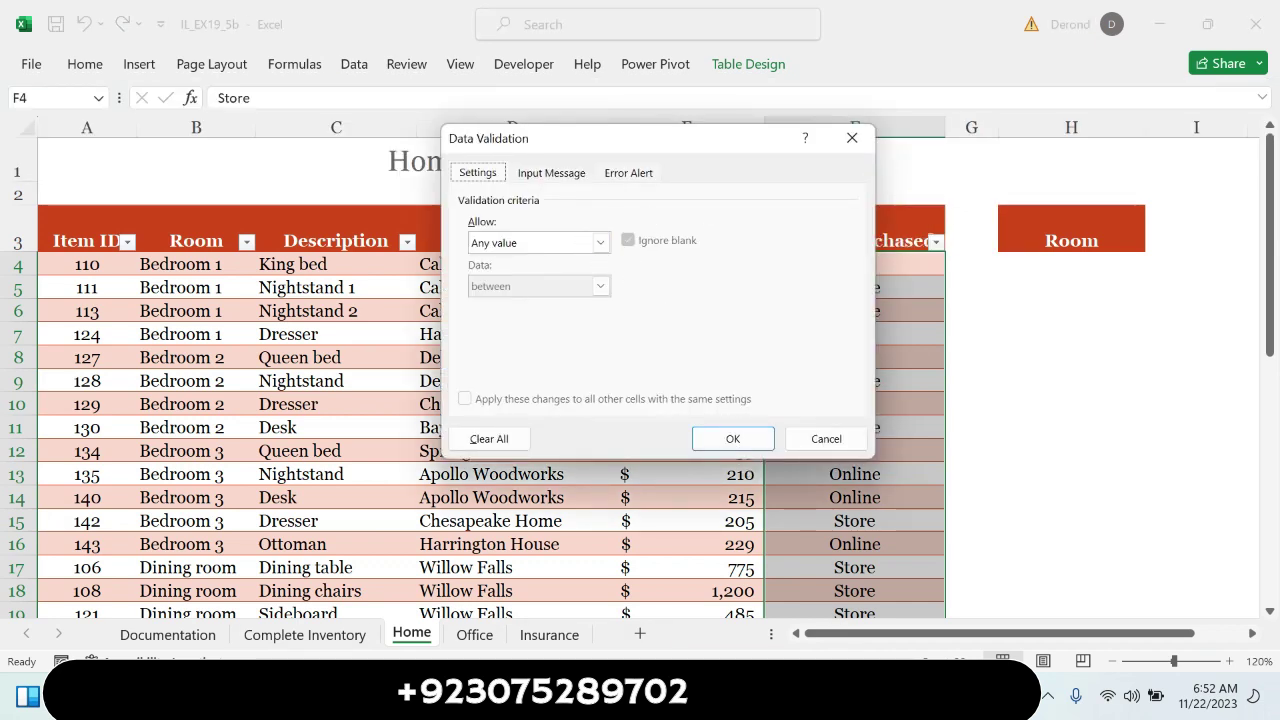
# In Word, highlight "entries from a list." in turquoise
pyautogui.hotkey('alt', 'Tab')
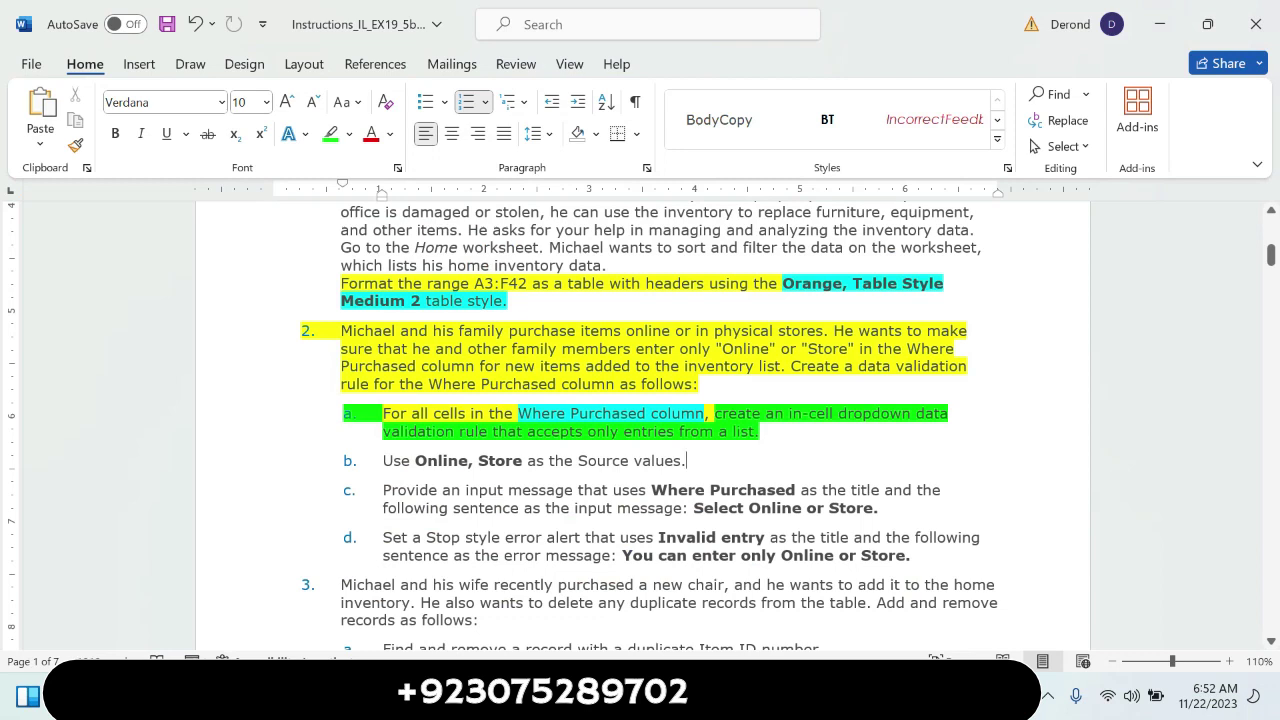
pyautogui.moveTo(383, 460); pyautogui.dragTo(683, 460)
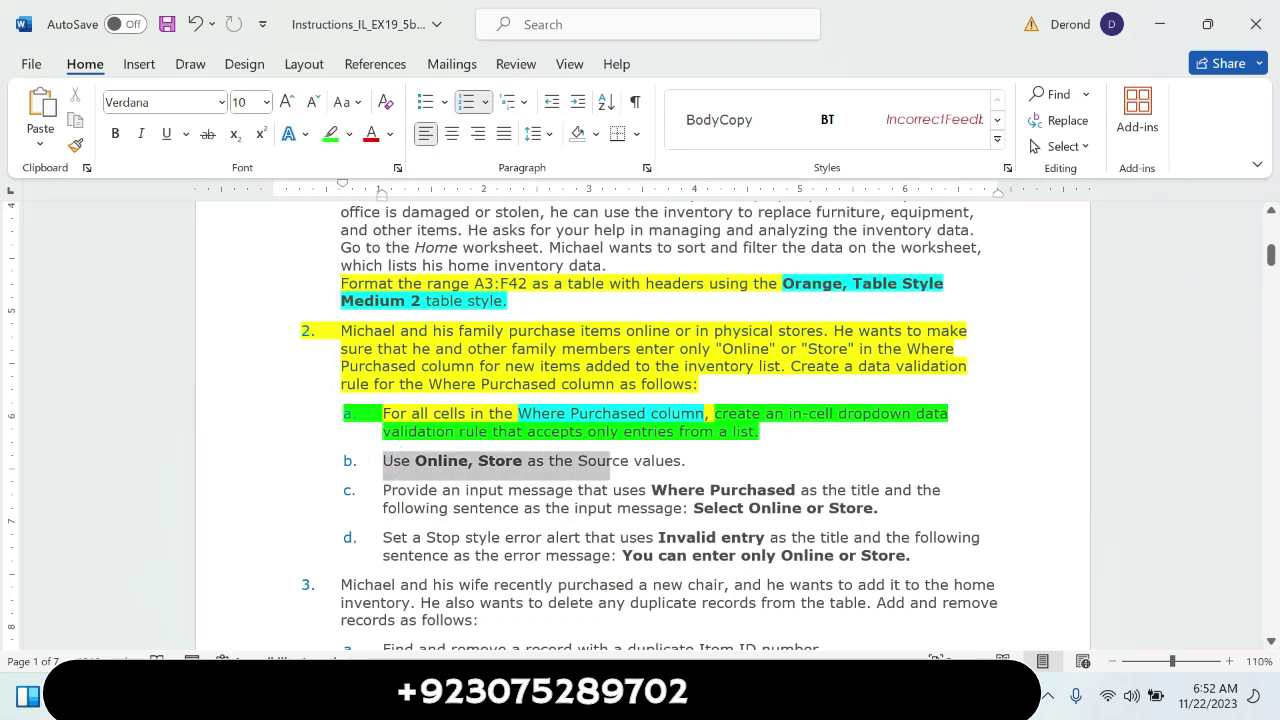
pyautogui.click(751, 468)
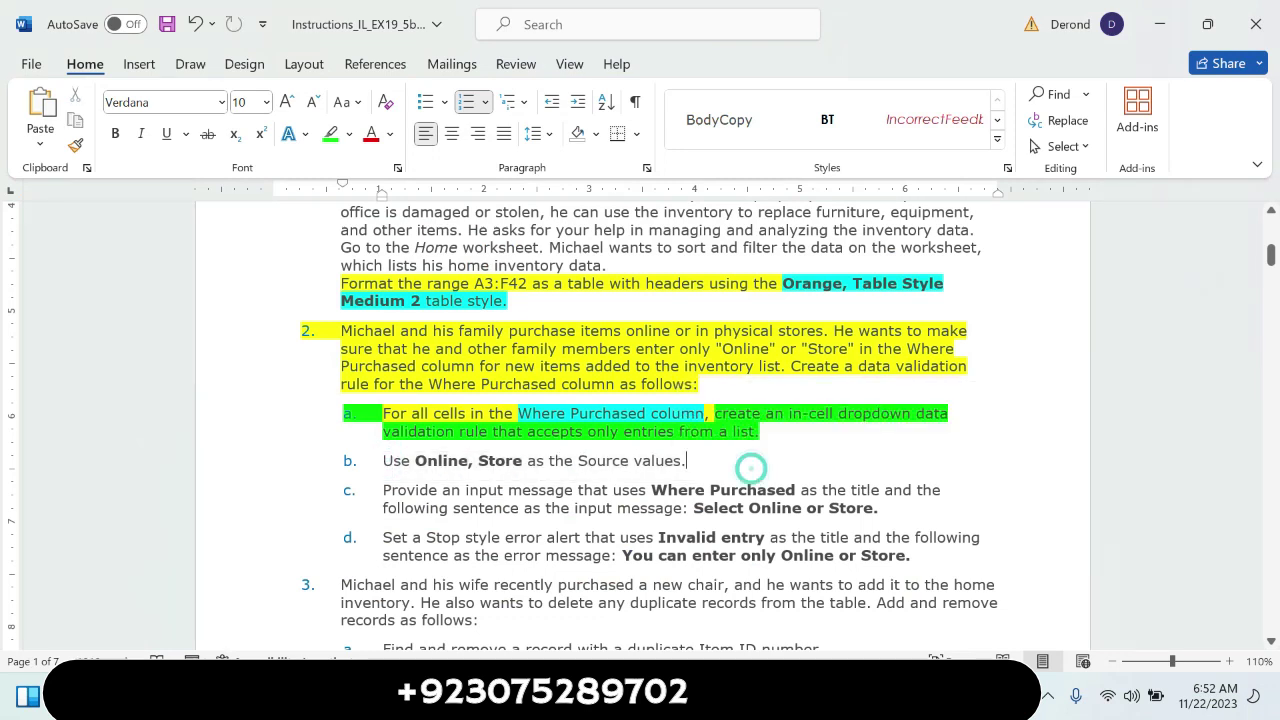
pyautogui.moveTo(760, 432); pyautogui.dragTo(623, 432)
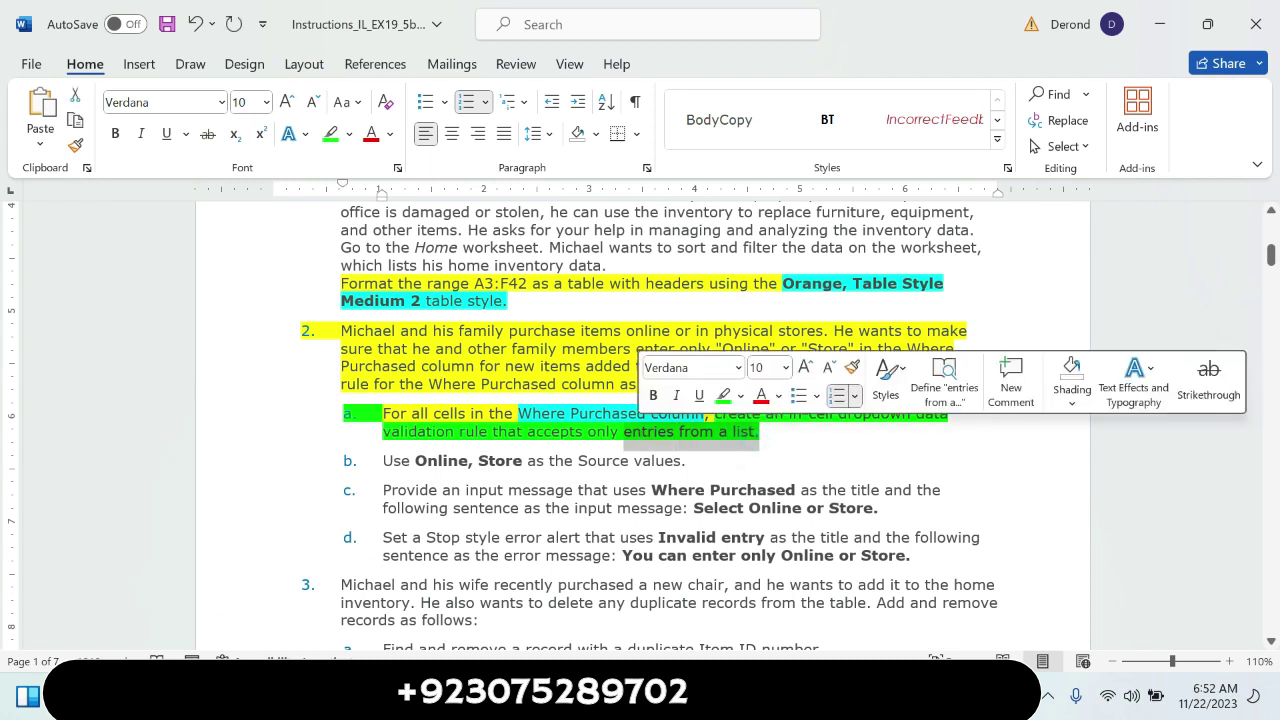
pyautogui.click(740, 395)
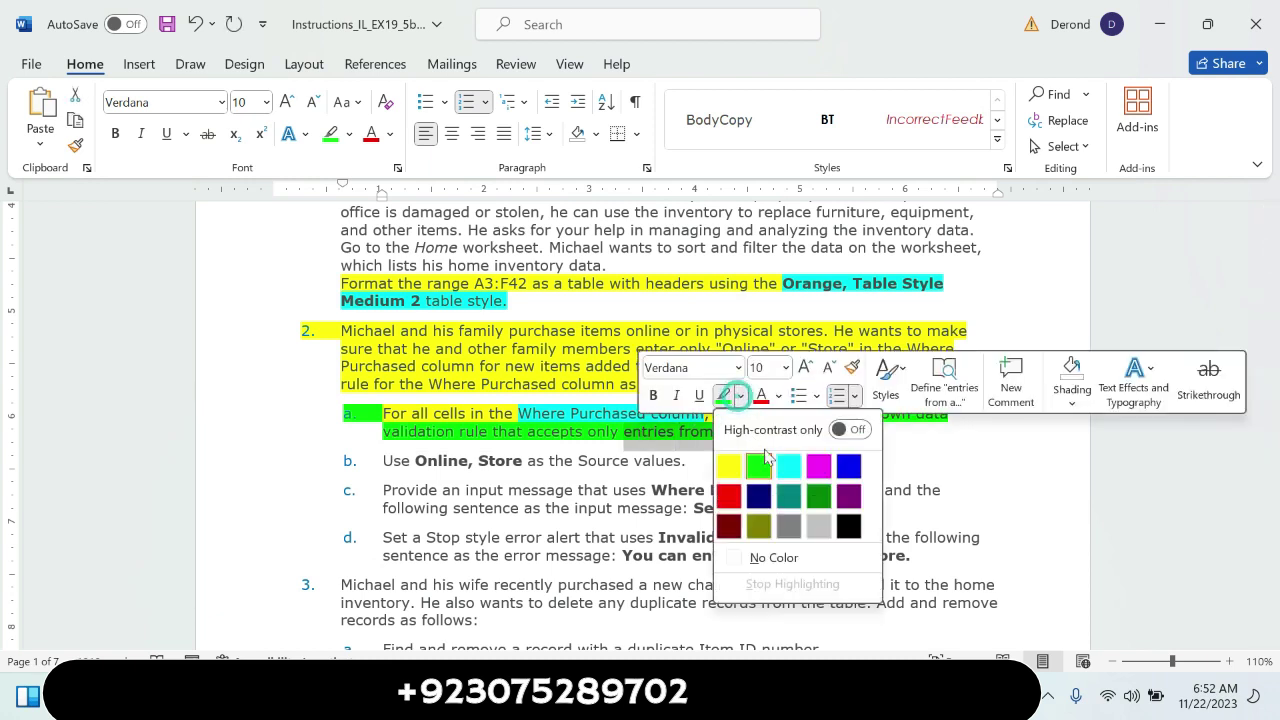
pyautogui.click(788, 466)
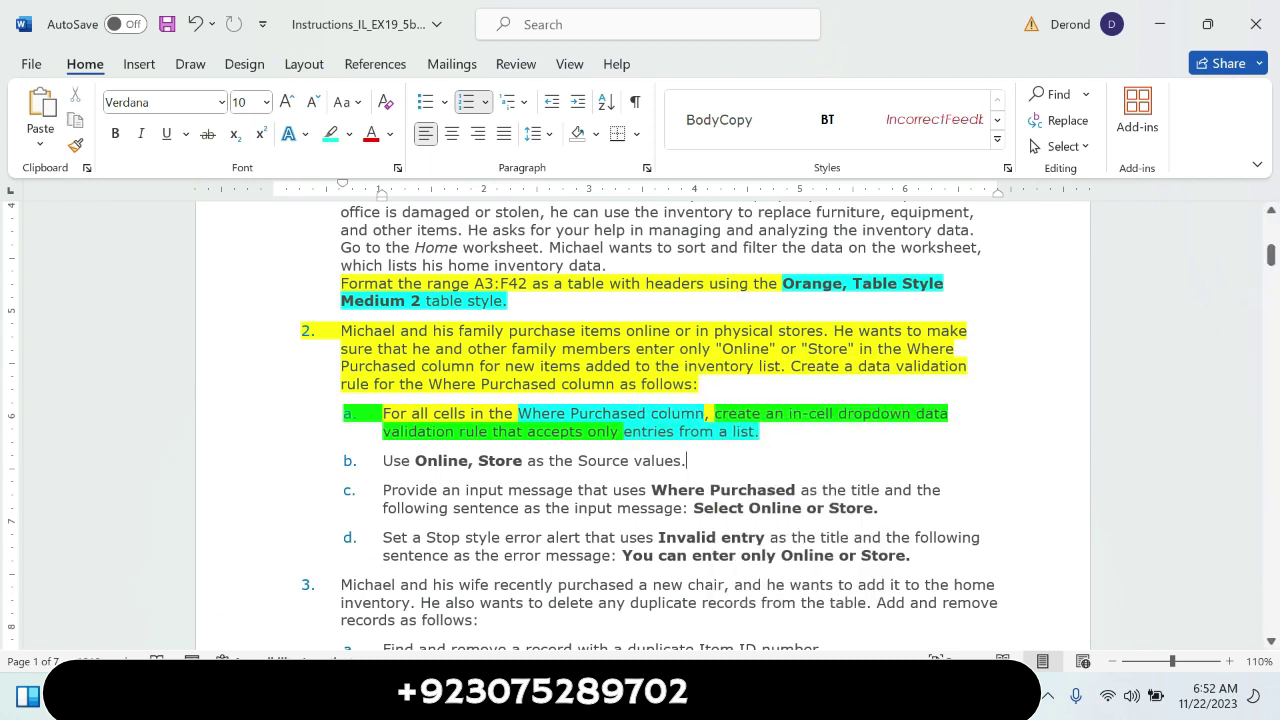
# In Excel's Data Validation, set Allow to List
pyautogui.hotkey('alt', 'Tab')
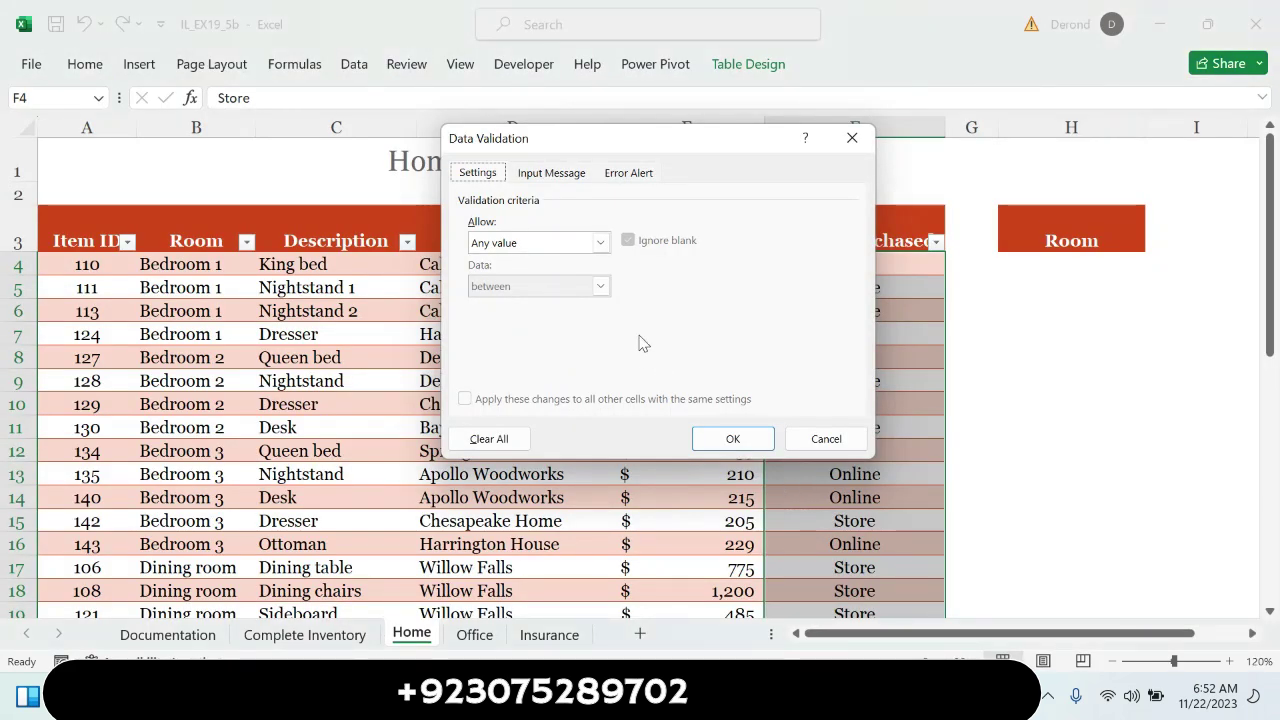
pyautogui.click(601, 243)
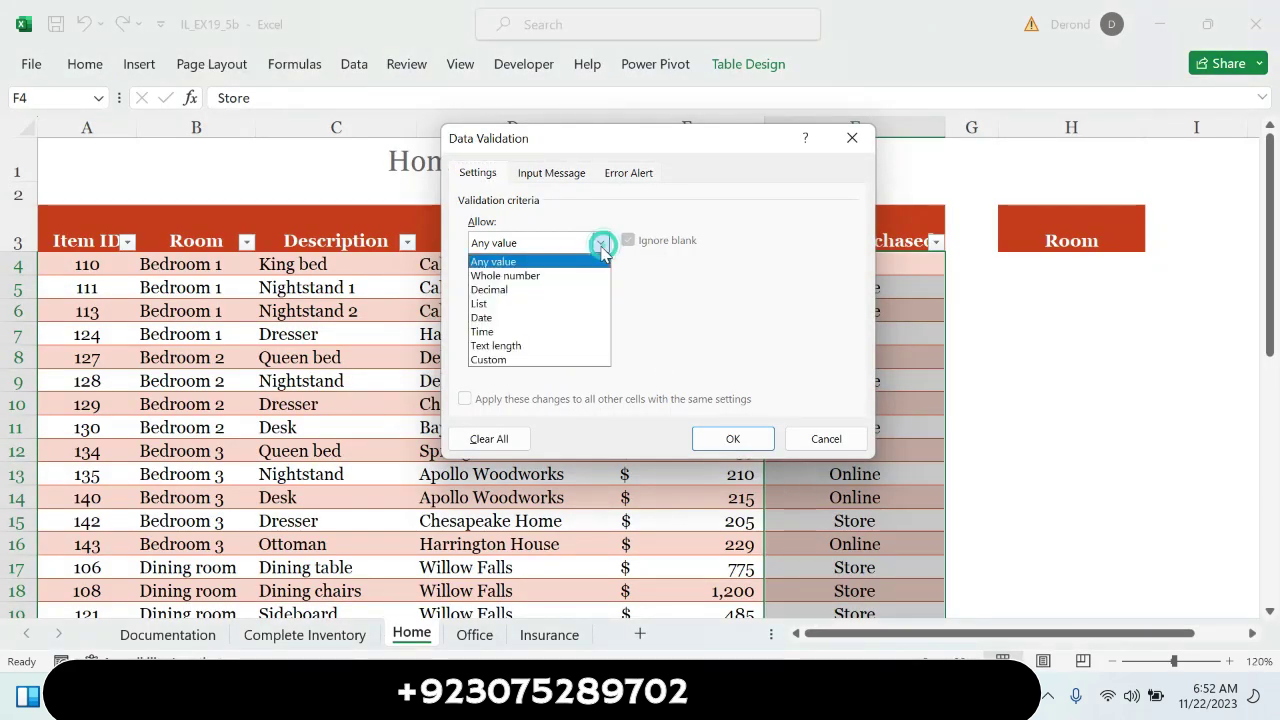
pyautogui.click(537, 300)
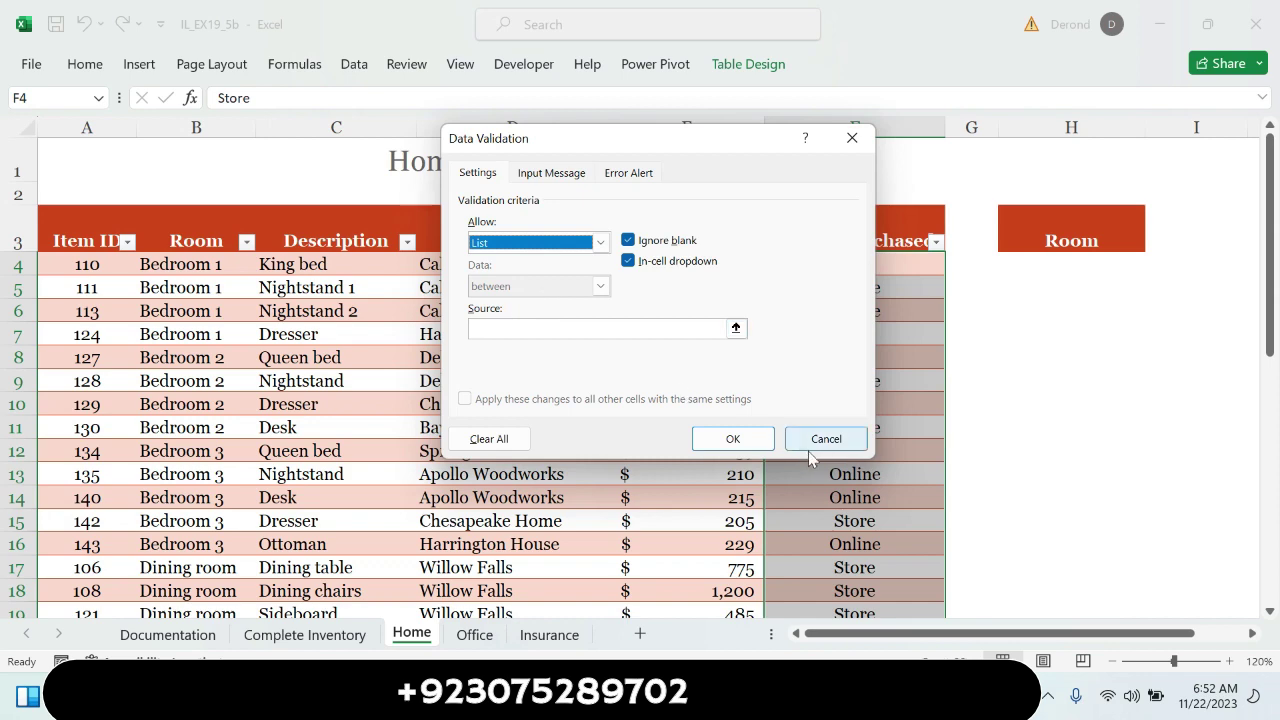
# In Word, highlight instruction b in yellow
pyautogui.hotkey('alt', 'Tab')
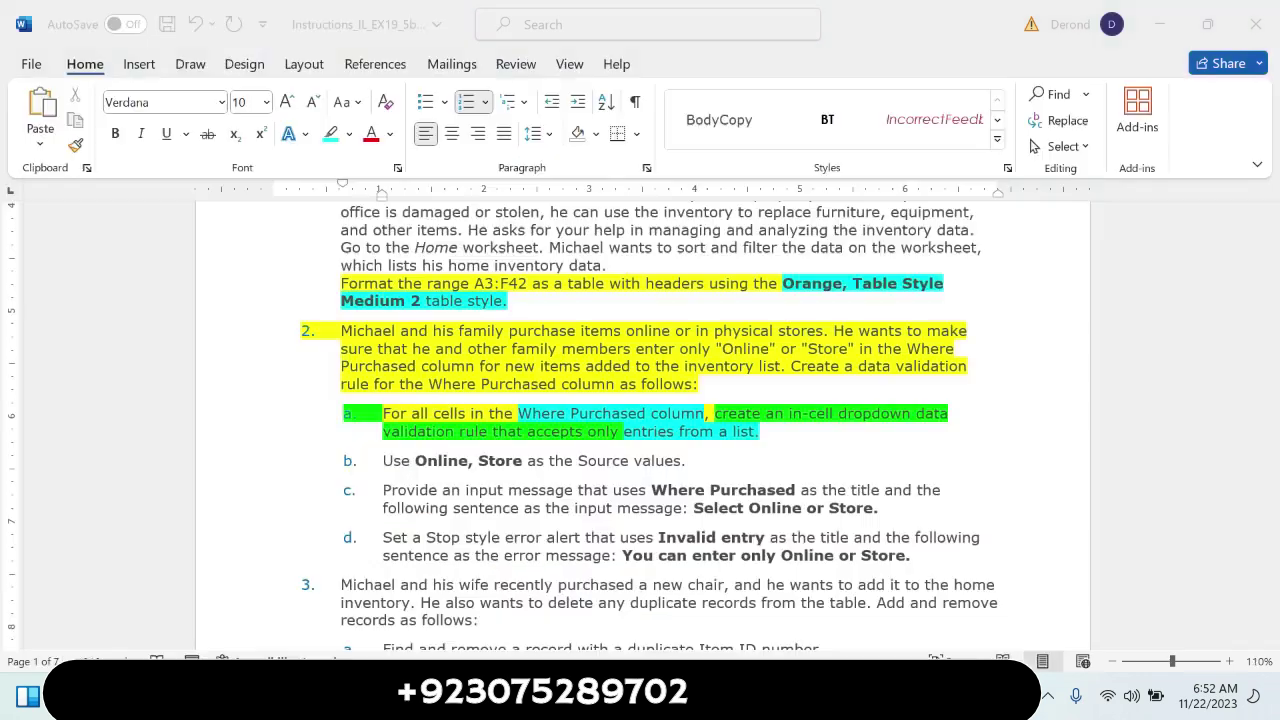
pyautogui.moveTo(381, 460); pyautogui.dragTo(690, 461)
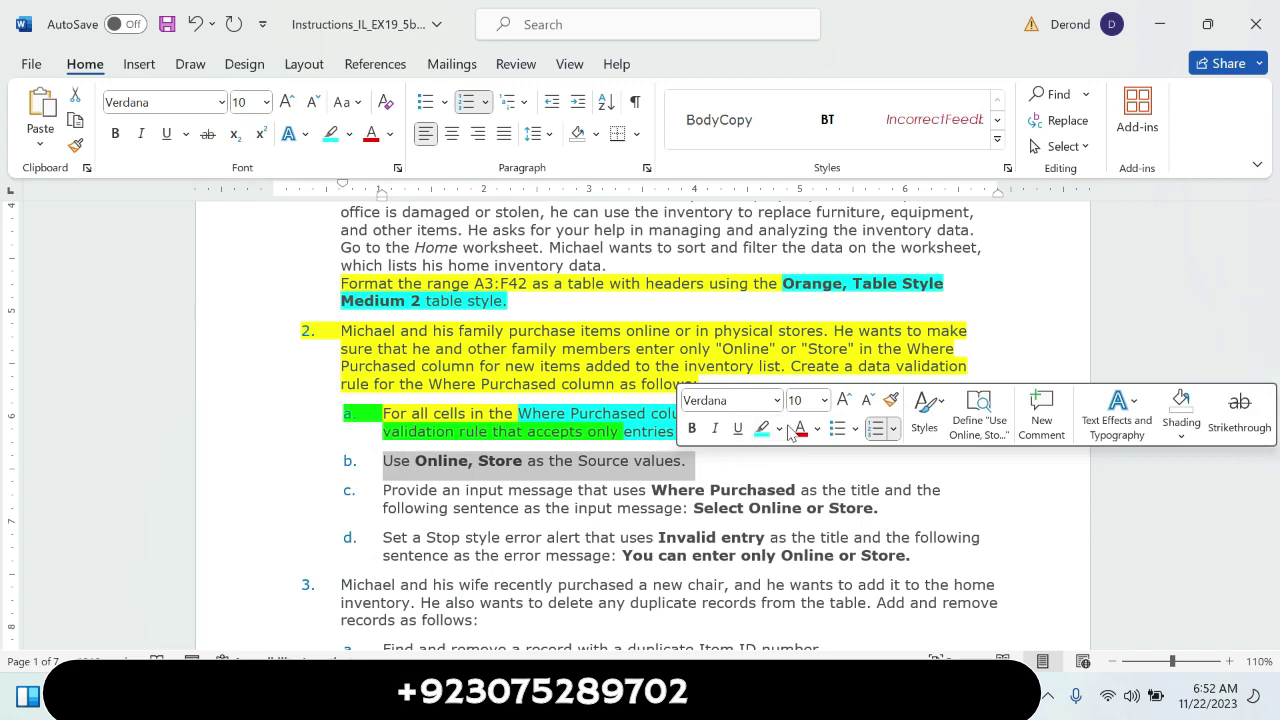
pyautogui.click(780, 428)
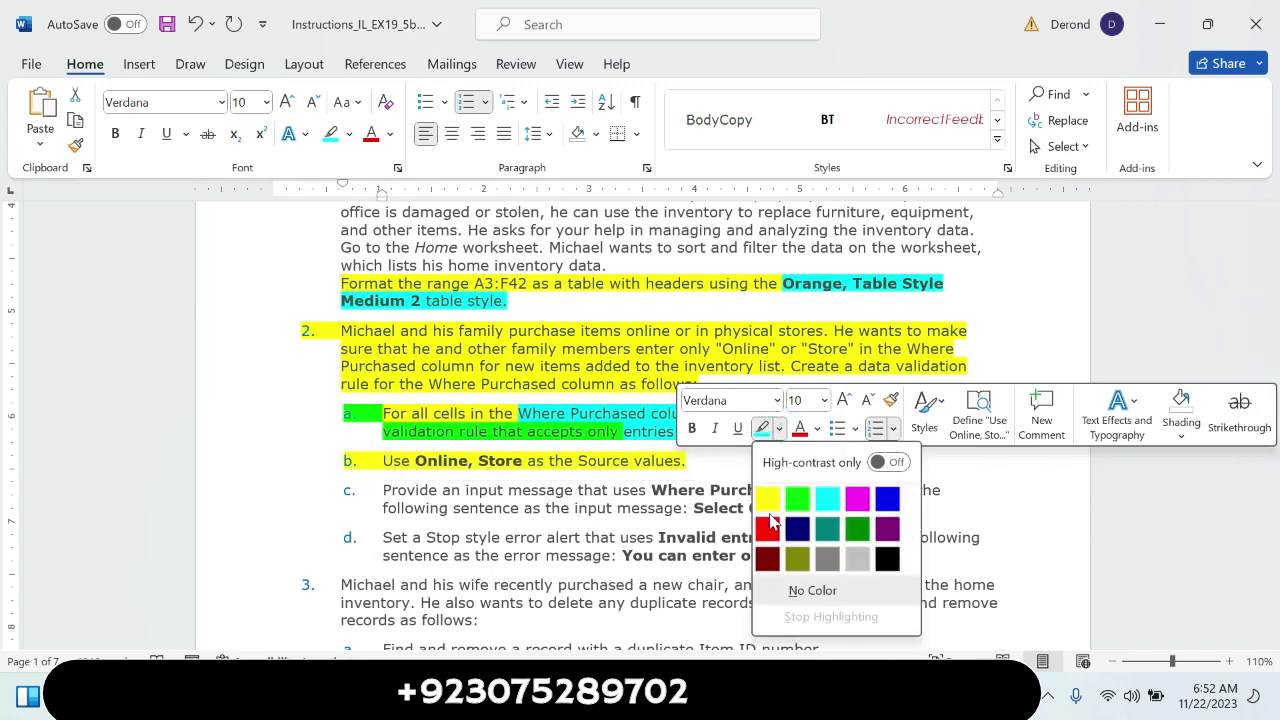
pyautogui.click(768, 500)
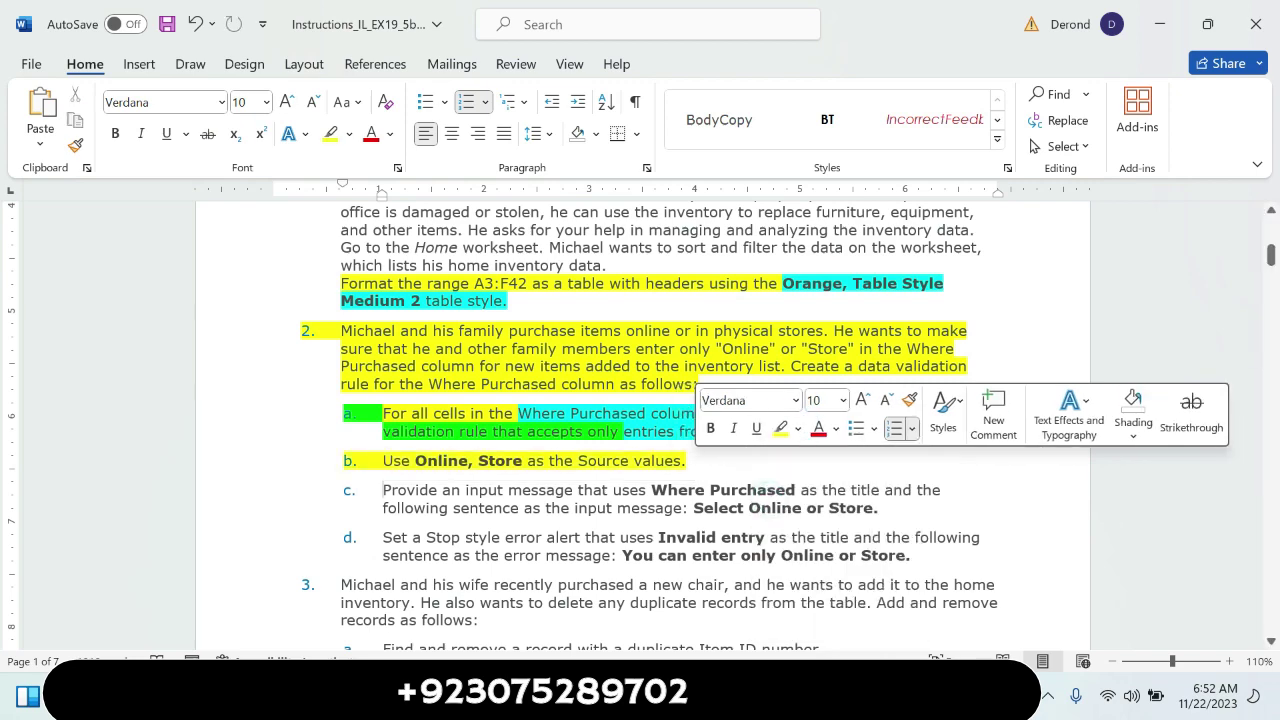
# Paste 'Online, Store' into the validation list's Source box in Excel
pyautogui.moveTo(524, 462); pyautogui.dragTo(415, 463)
pyautogui.hotkey('ctrl', 'c')
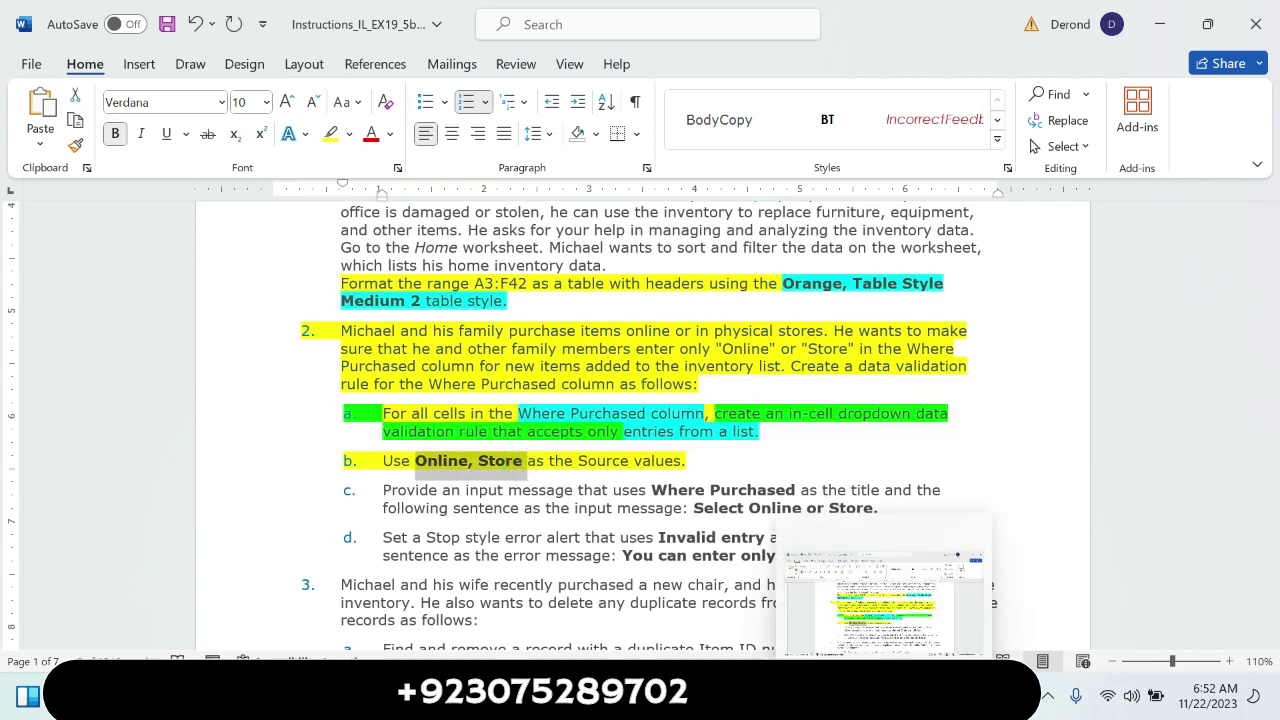
pyautogui.click(880, 590)
pyautogui.click(605, 322)
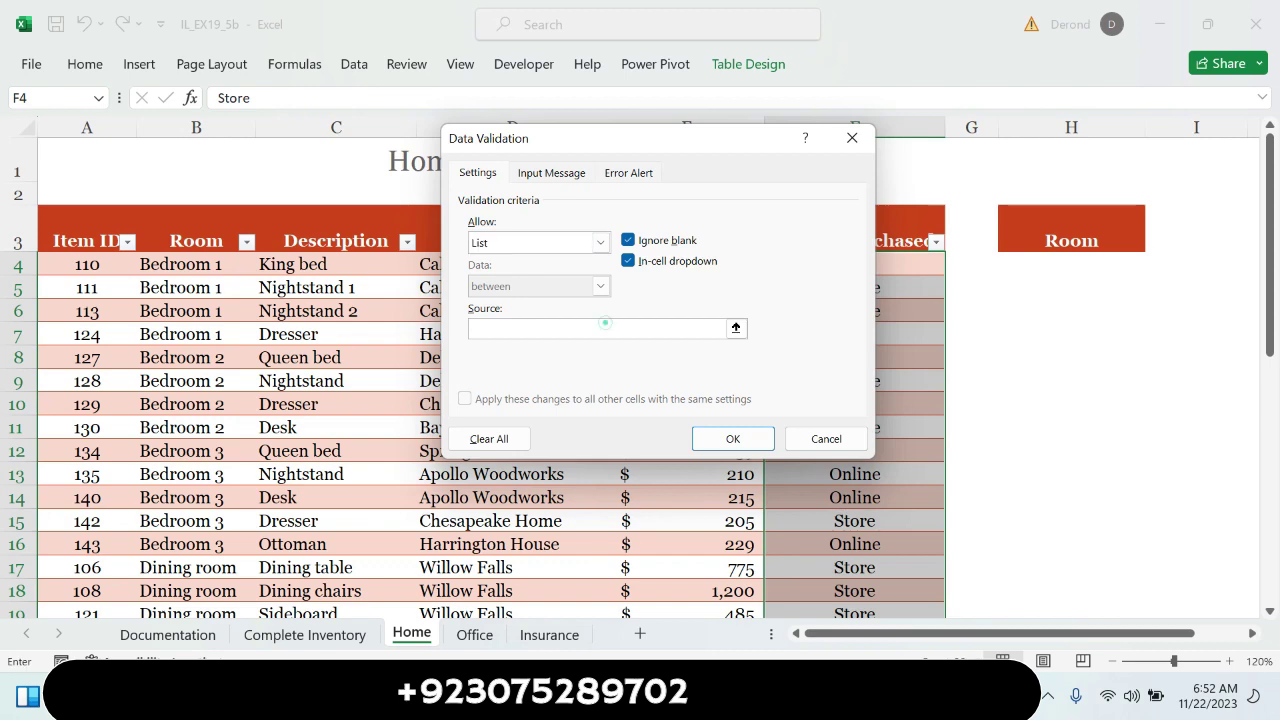
pyautogui.hotkey('ctrl', 'v')
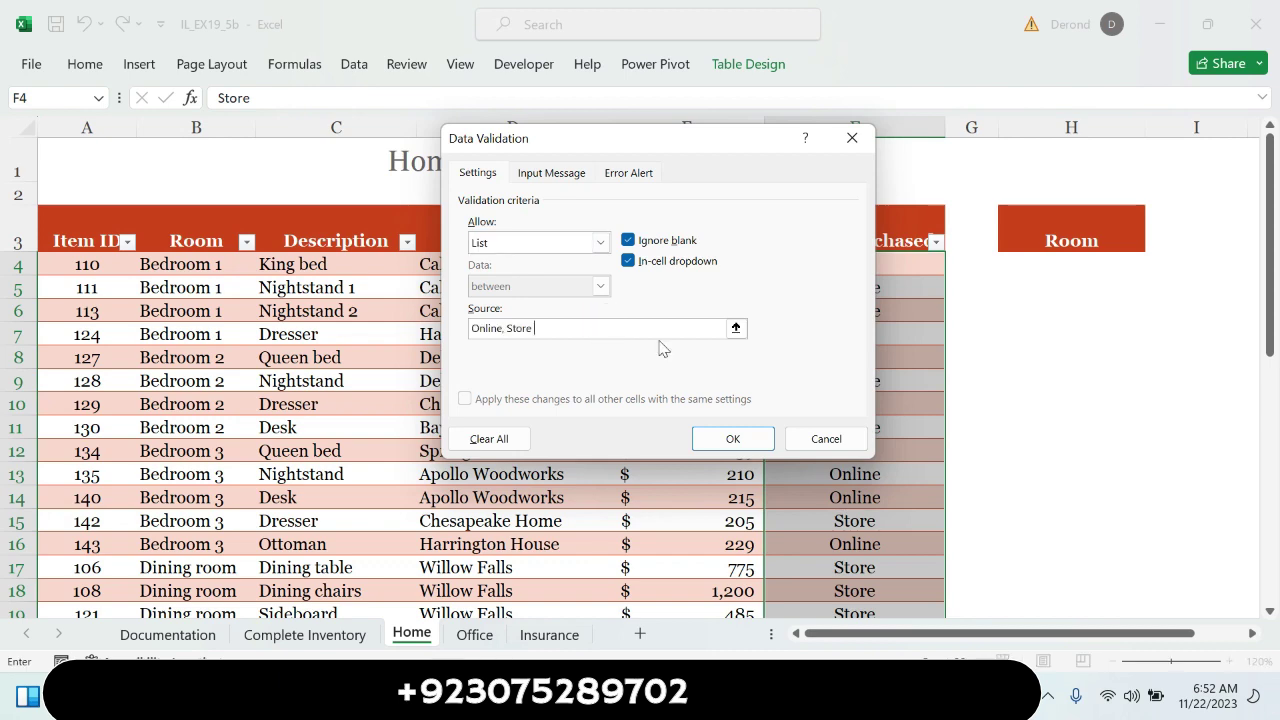
# Highlight instruction c in yellow
pyautogui.hotkey('alt', 'Tab')
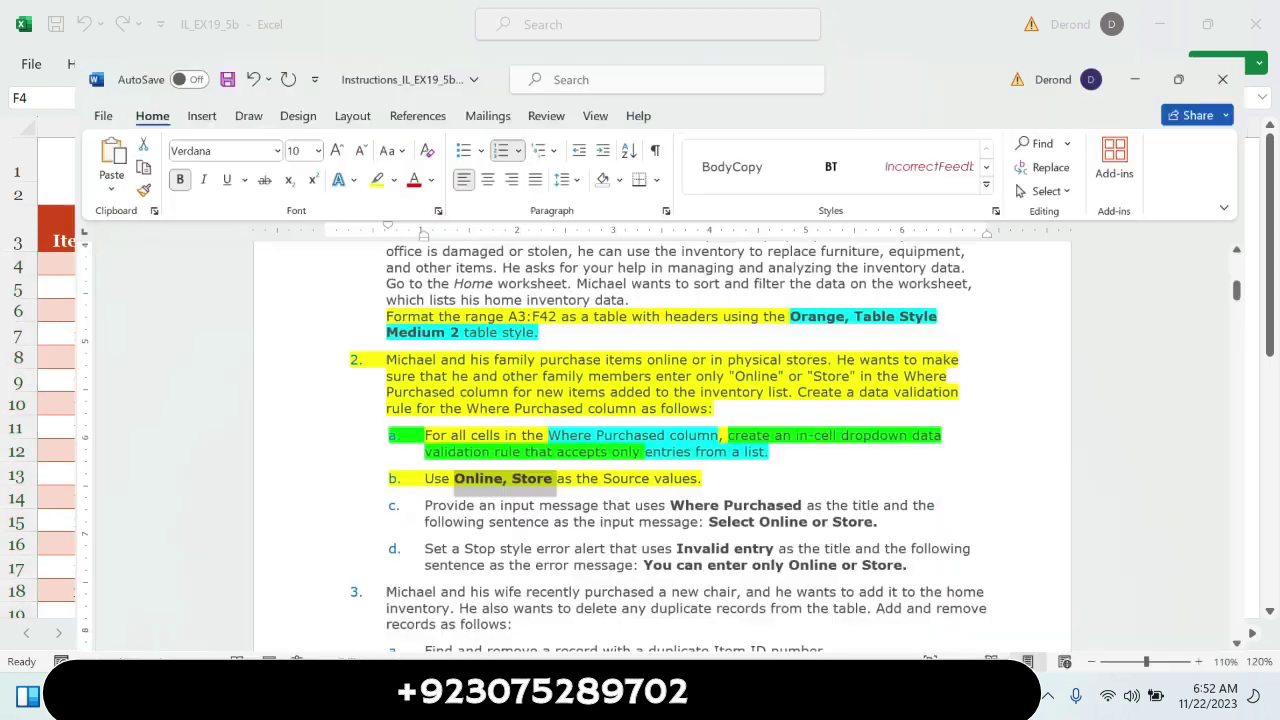
pyautogui.click(530, 462)
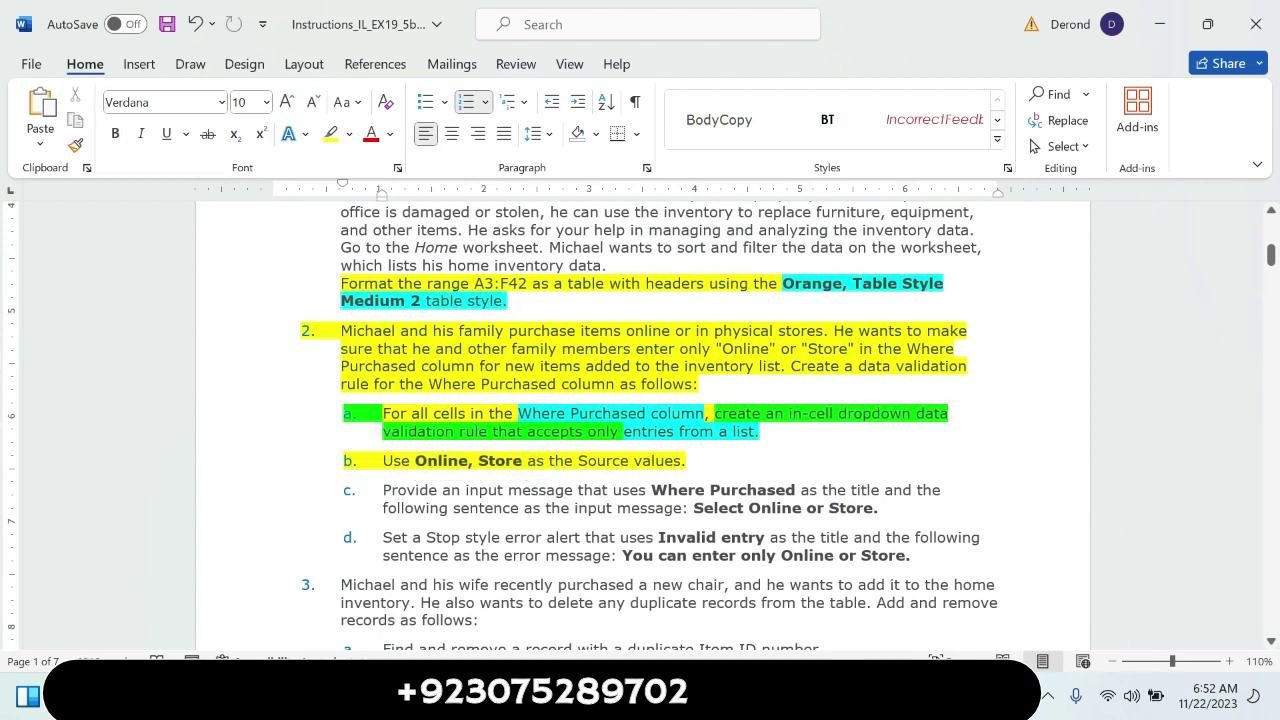
pyautogui.moveTo(380, 490); pyautogui.dragTo(858, 516)
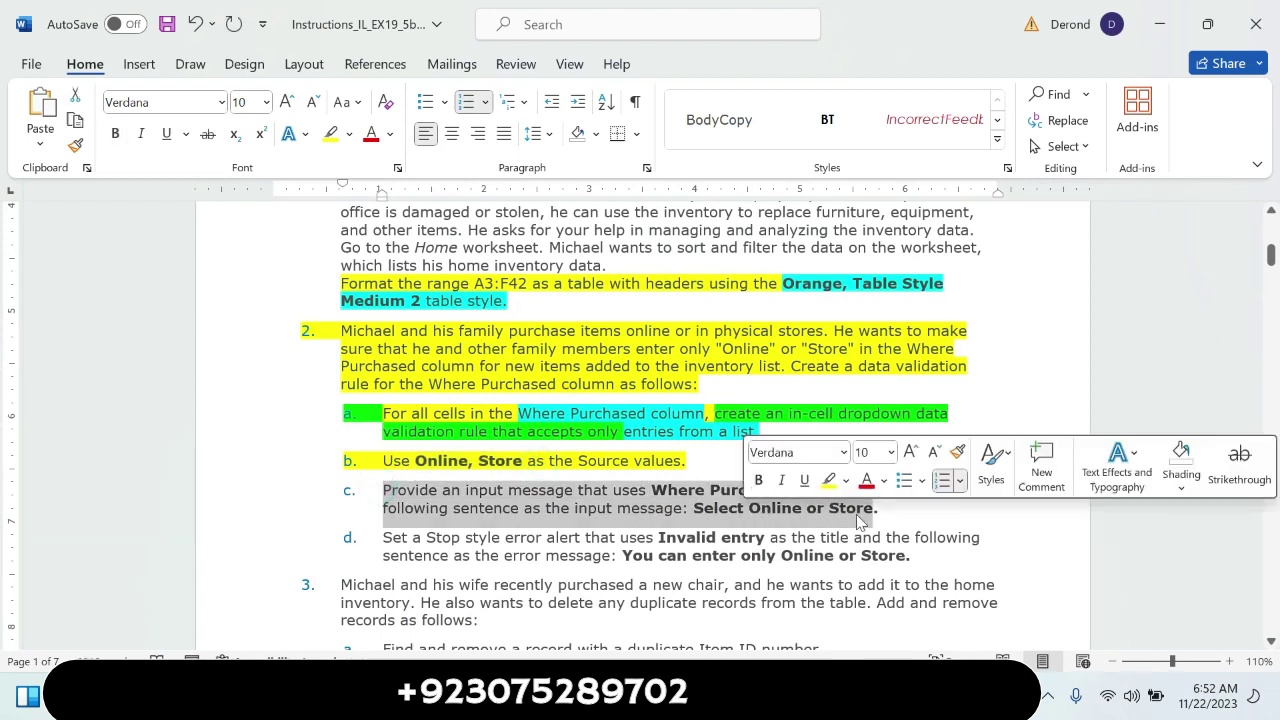
pyautogui.click(829, 480)
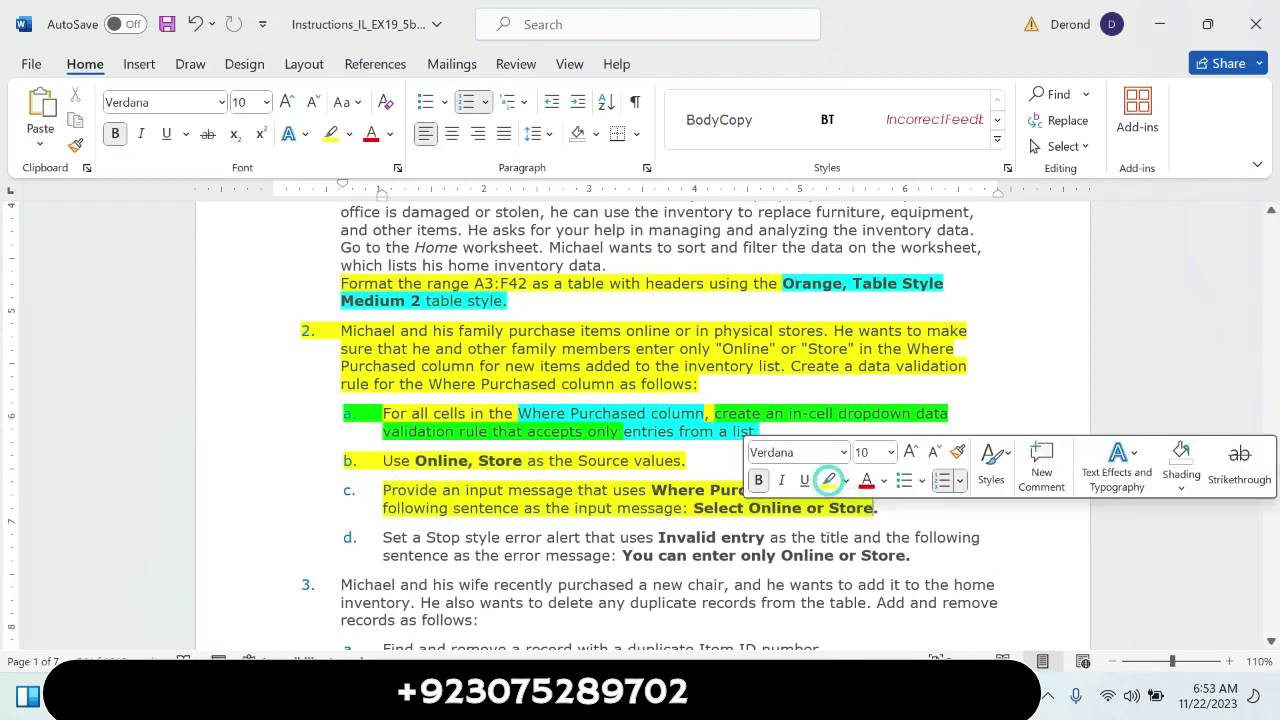
pyautogui.click(935, 517)
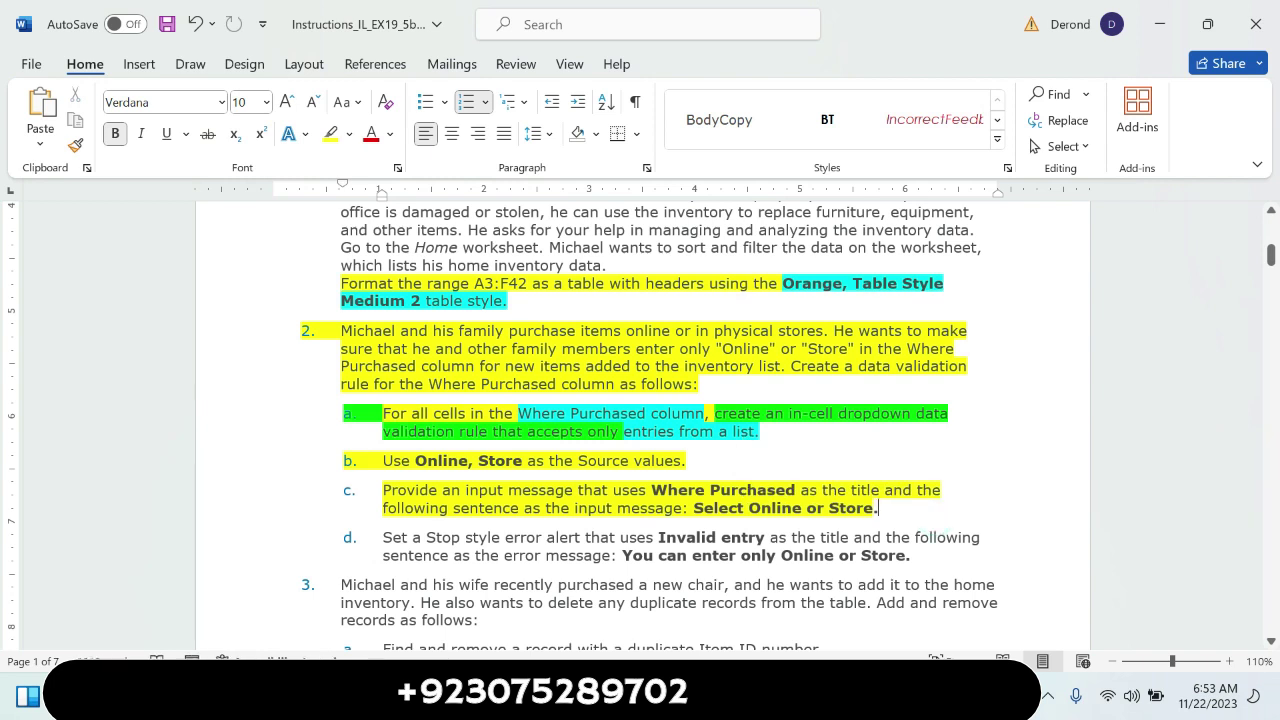
# Highlight 'input message' and 'as the title' in turquoise
pyautogui.moveTo(464, 490)
pyautogui.mouseDown()
pyautogui.moveTo(612, 492)
pyautogui.moveTo(576, 492)
pyautogui.mouseUp()
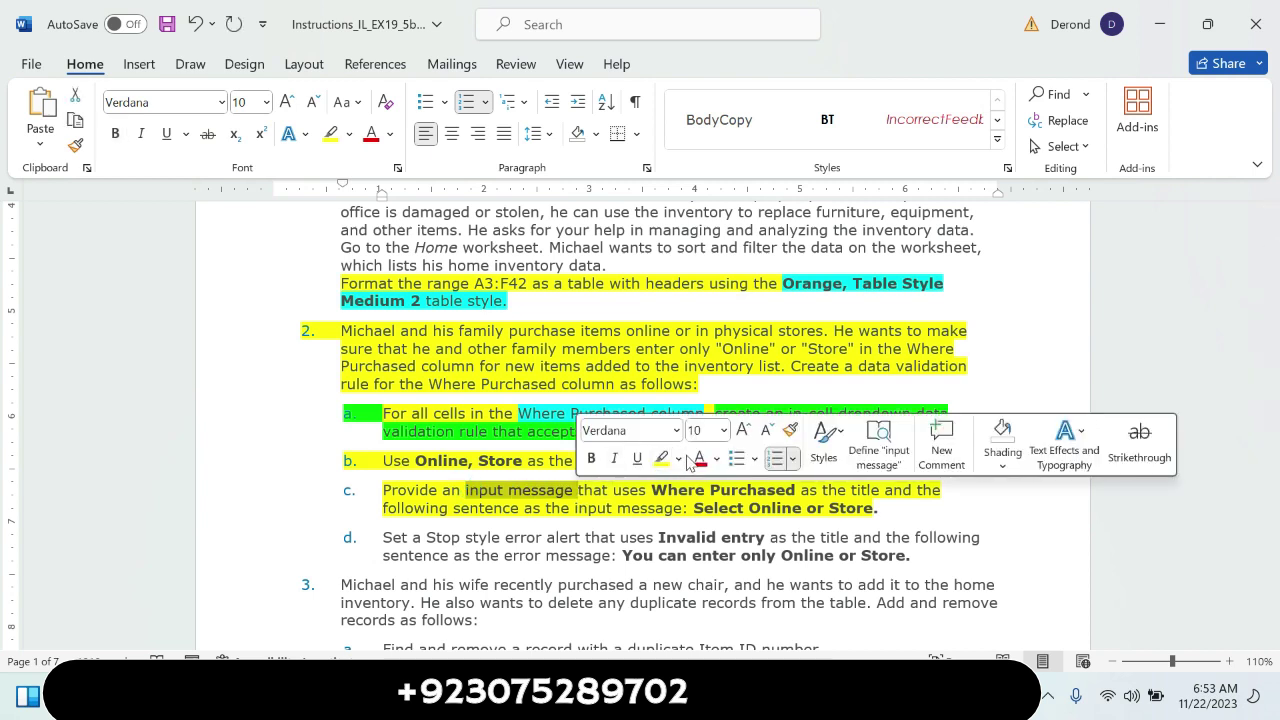
pyautogui.click(679, 459)
pyautogui.click(730, 521)
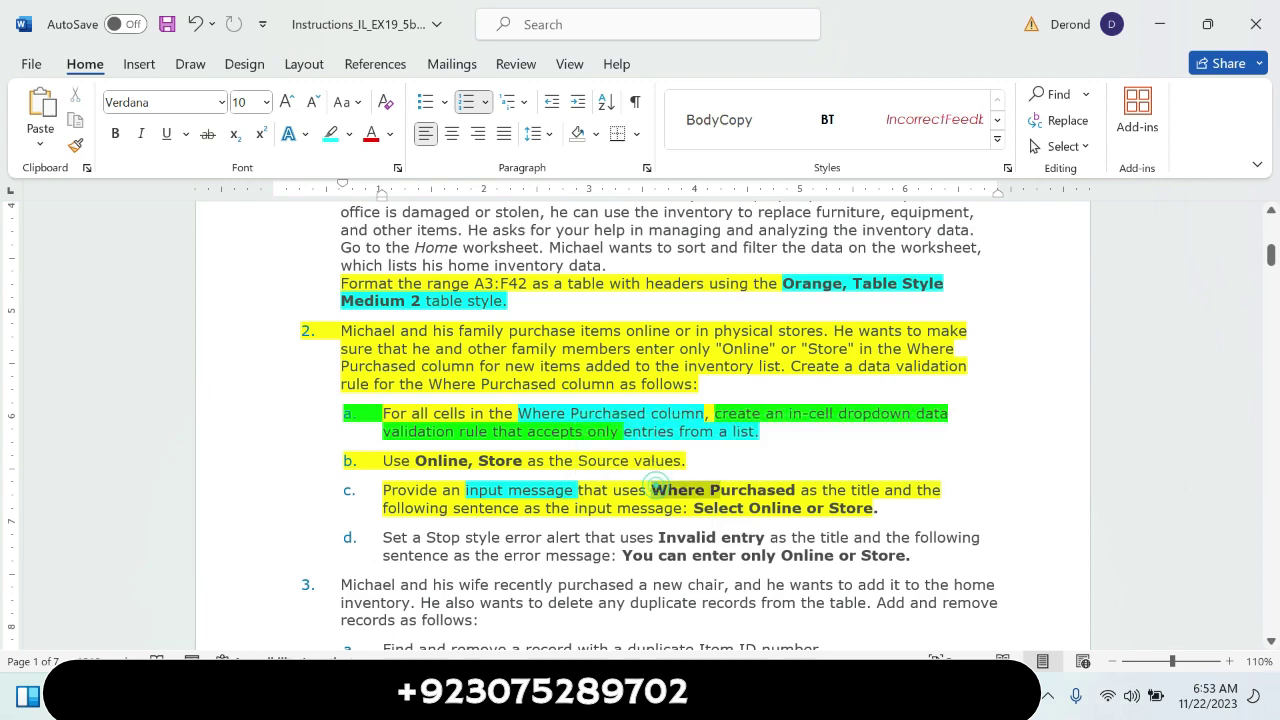
pyautogui.moveTo(652, 491); pyautogui.dragTo(797, 491)
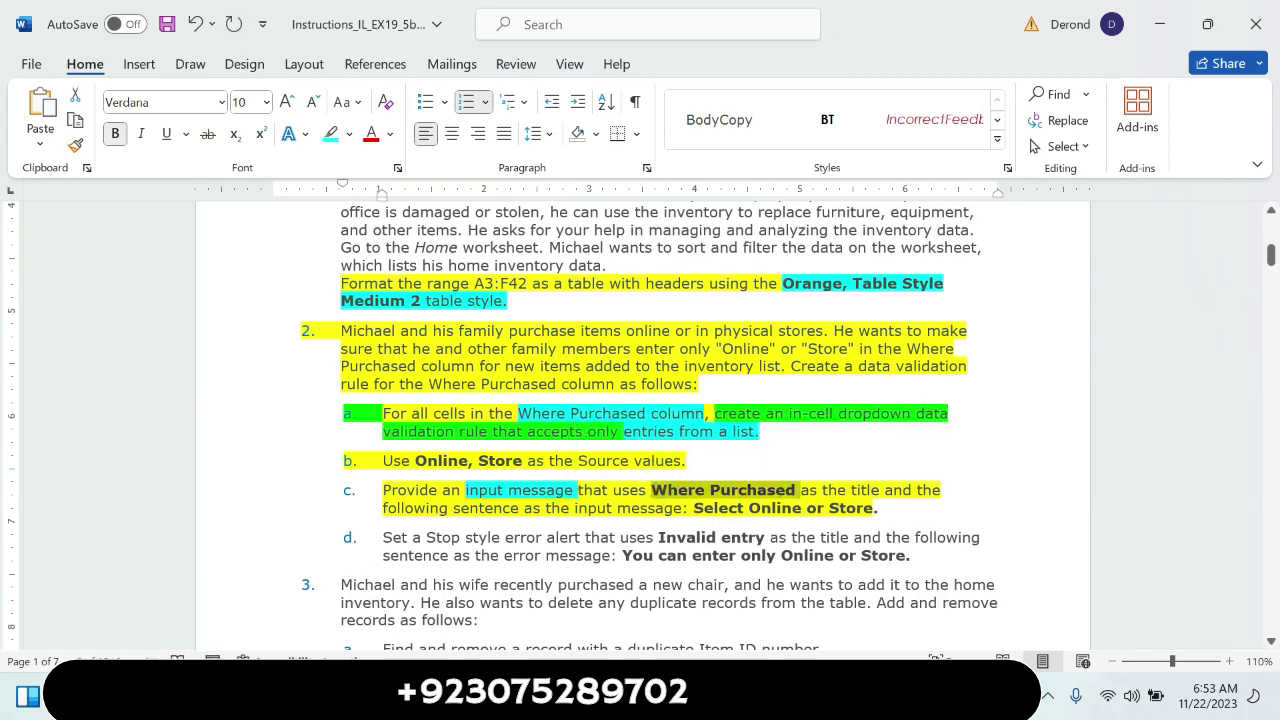
pyautogui.moveTo(801, 490); pyautogui.dragTo(882, 490)
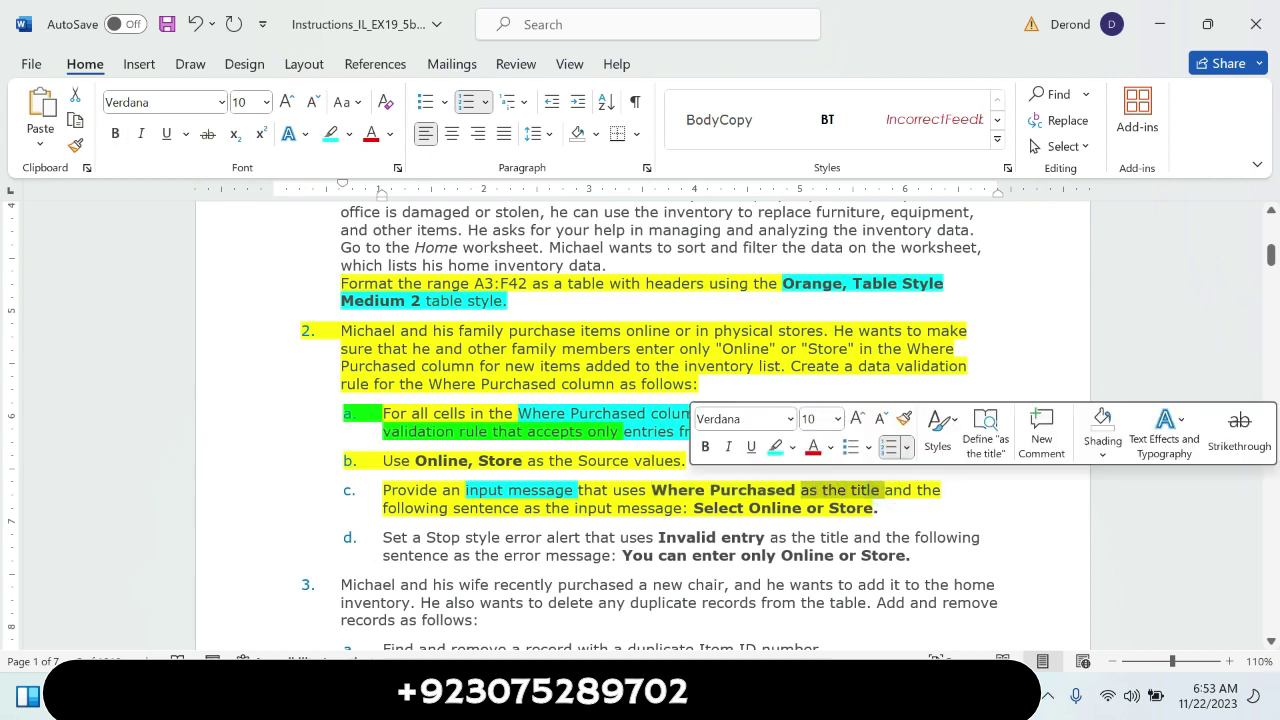
pyautogui.click(777, 447)
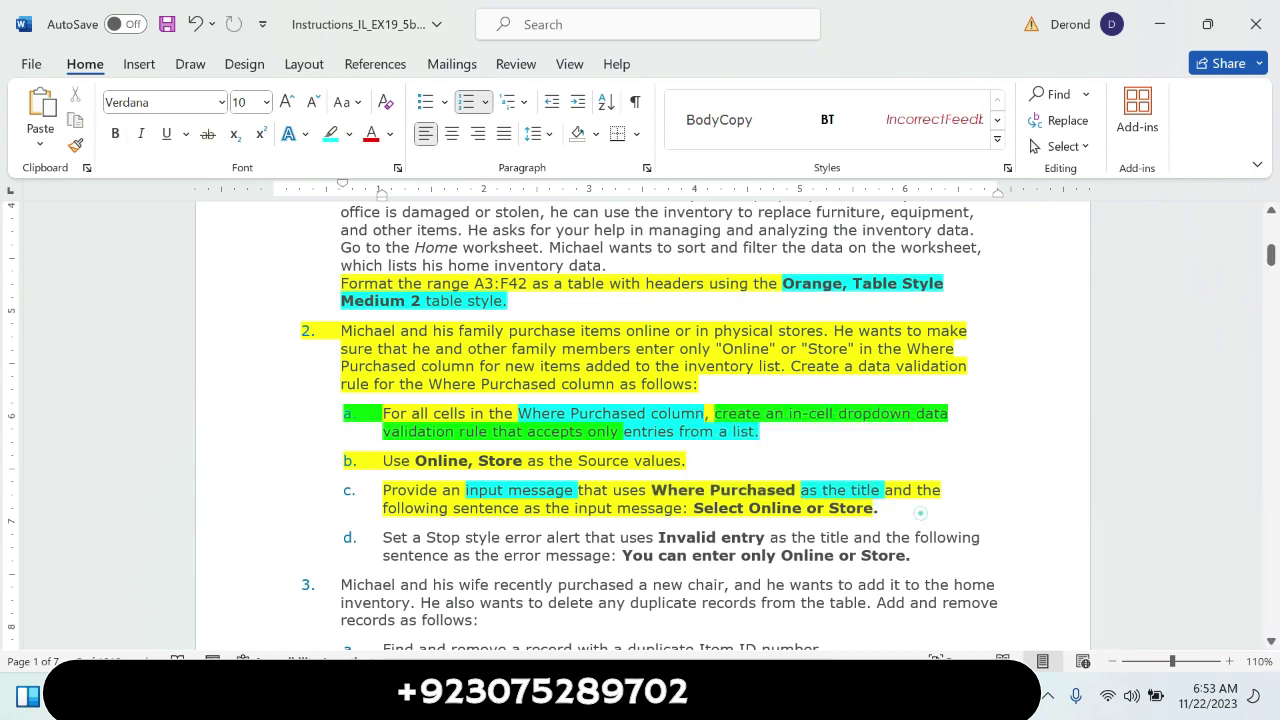
pyautogui.click(918, 512)
# Set the Input Message title to 'Where Purchased'
pyautogui.hotkey('alt', 'Tab')
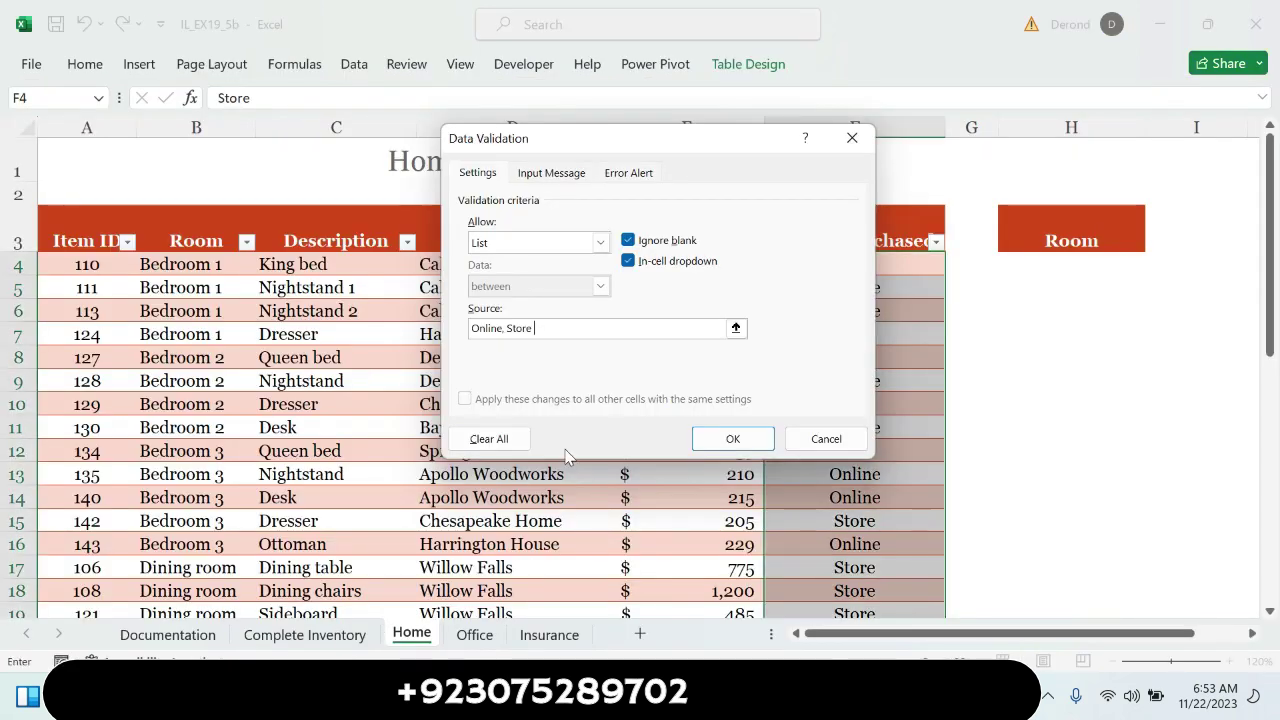
pyautogui.click(540, 176)
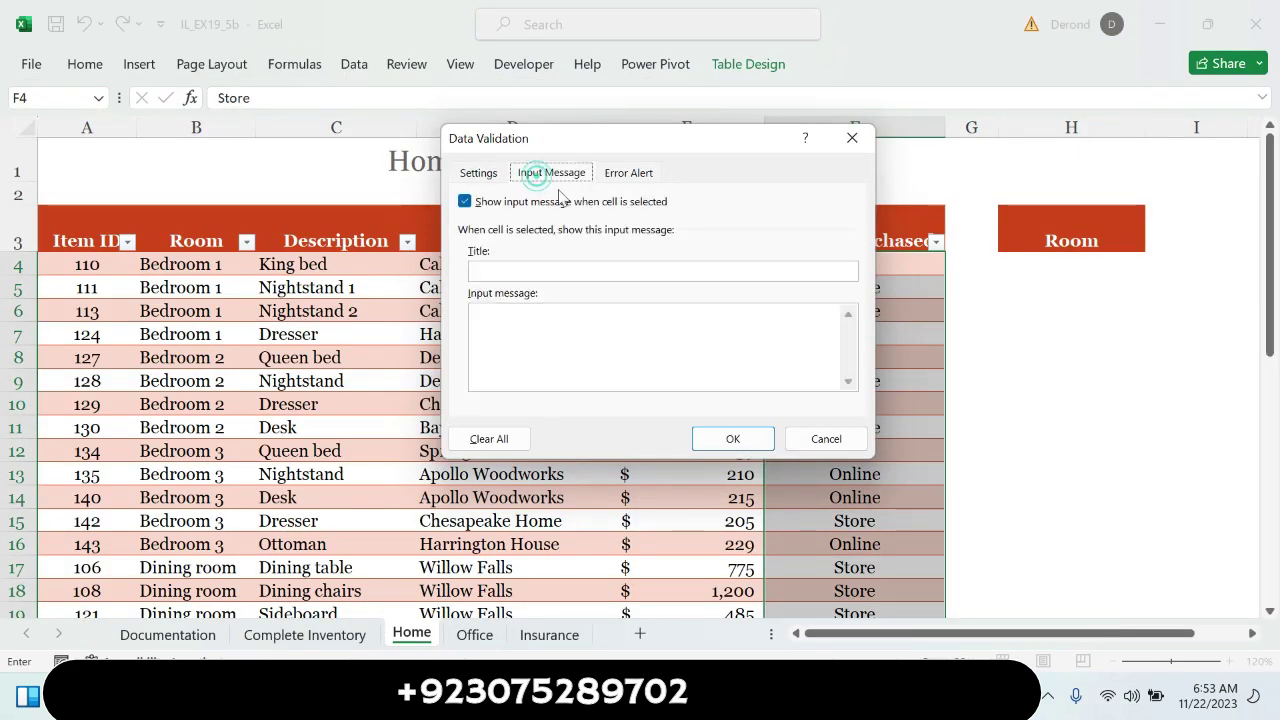
pyautogui.click(572, 266)
pyautogui.write('Where Purchased')
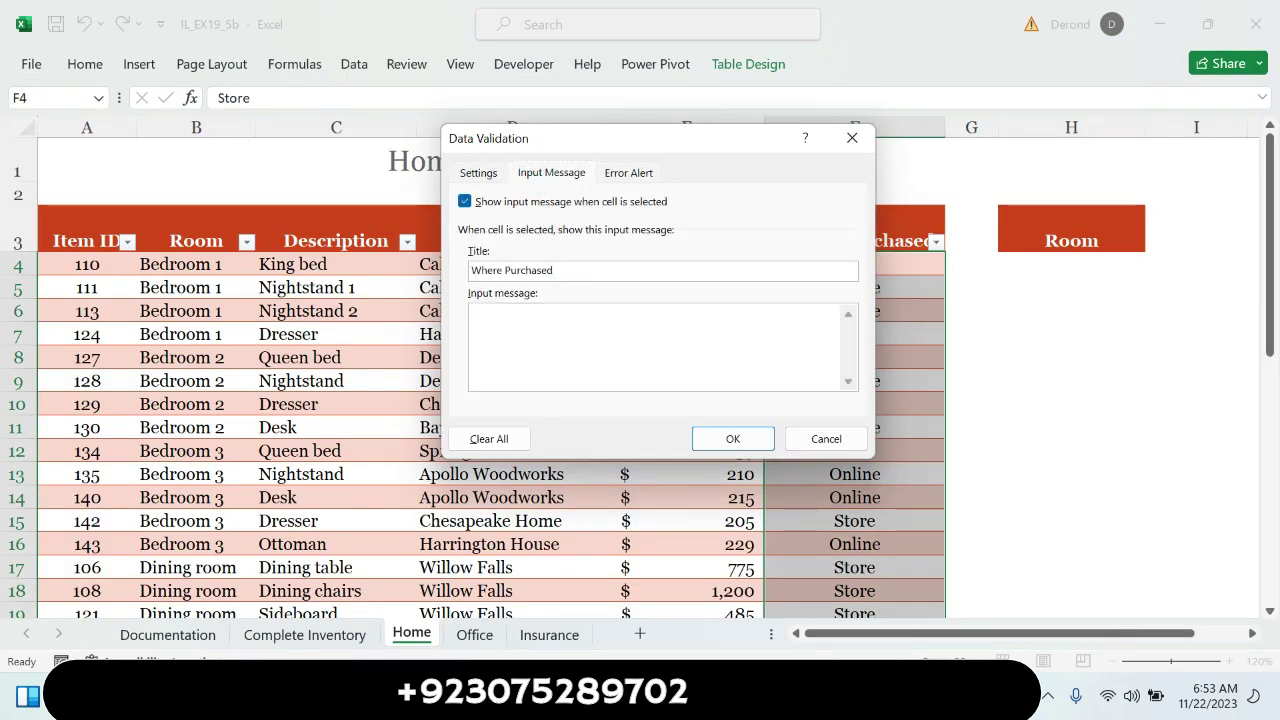
# In Word, highlight the second 'input message' turquoise and copy 'Select Online or Store.'
pyautogui.hotkey('alt', 'Tab')
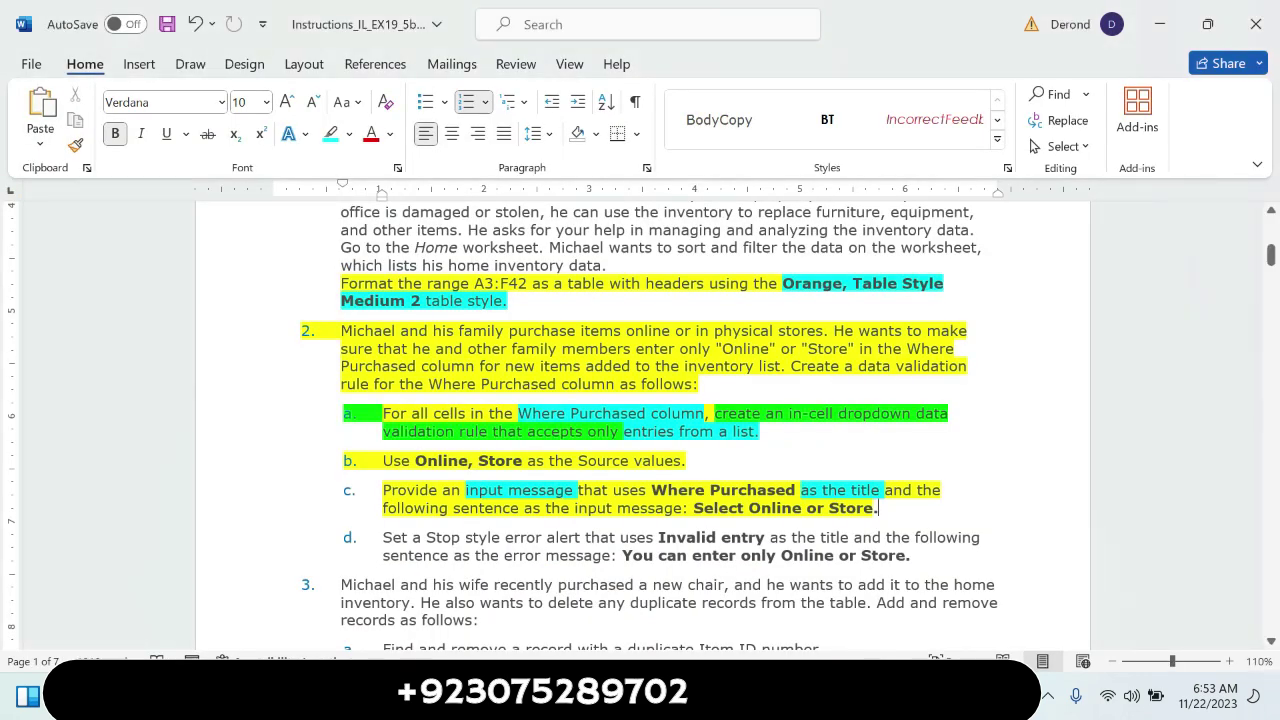
pyautogui.moveTo(574, 508); pyautogui.dragTo(682, 508)
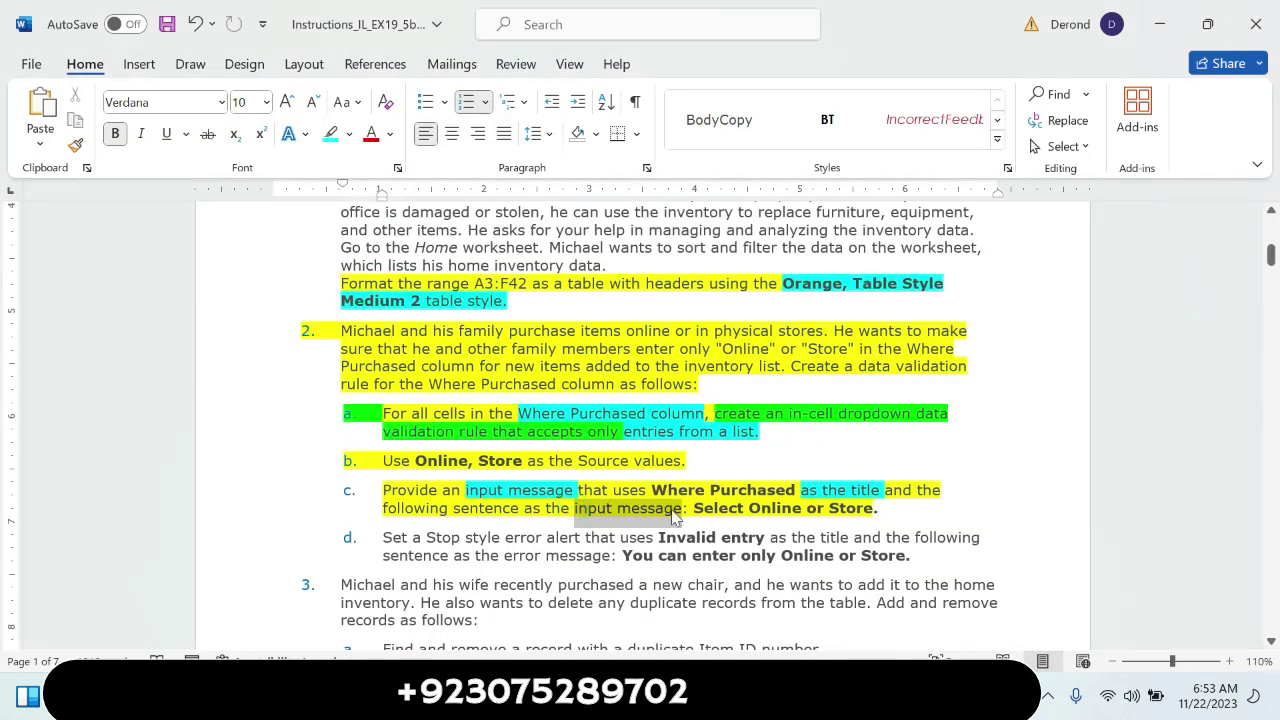
pyautogui.click(756, 478)
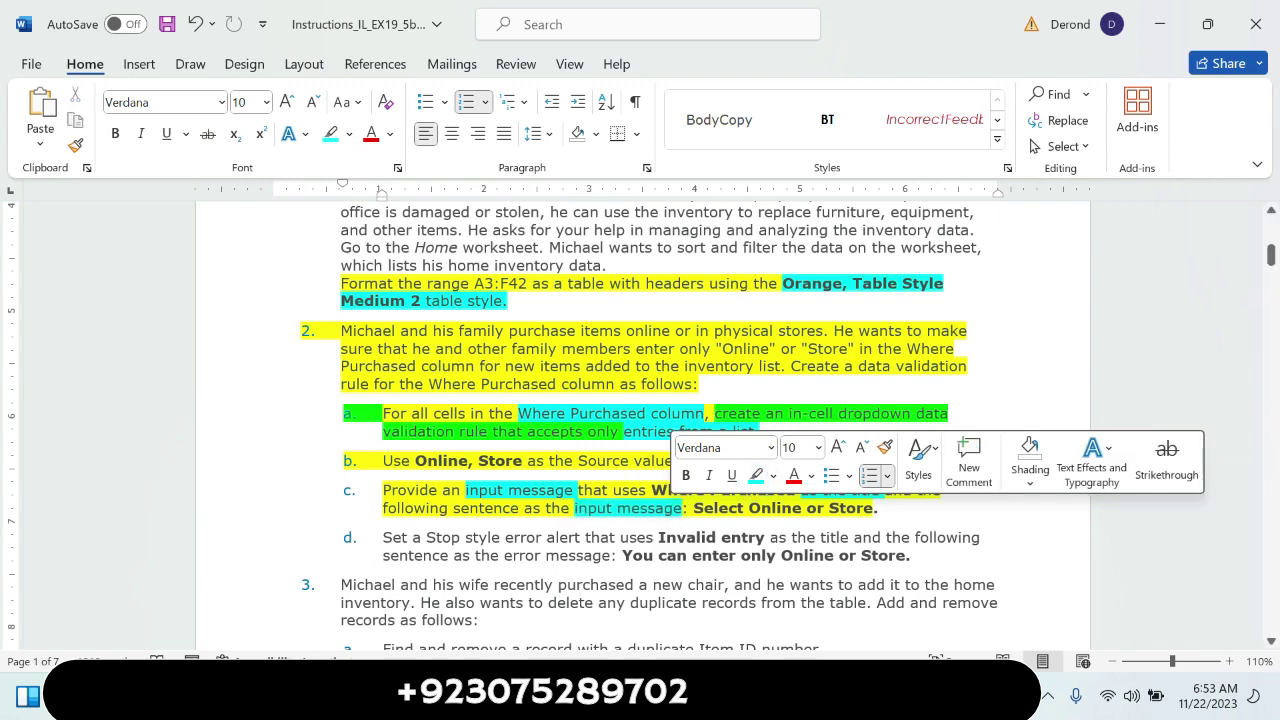
pyautogui.moveTo(693, 510); pyautogui.dragTo(872, 512)
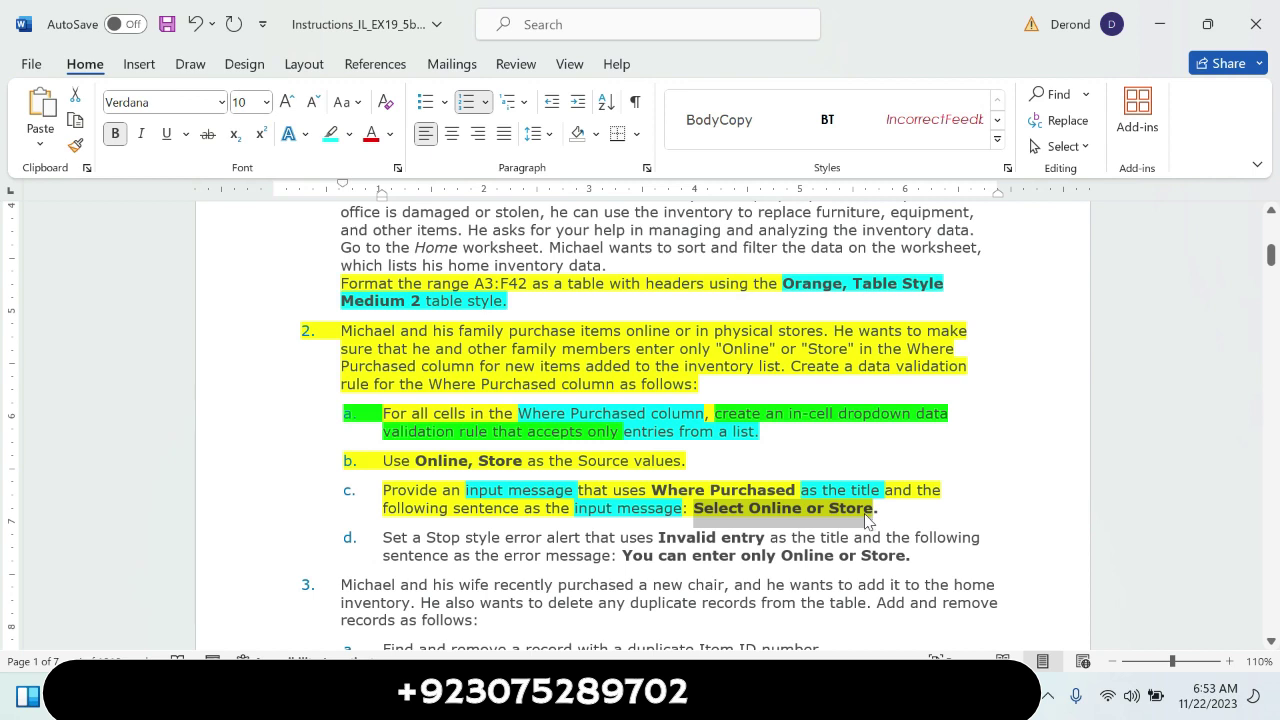
pyautogui.click(331, 133)
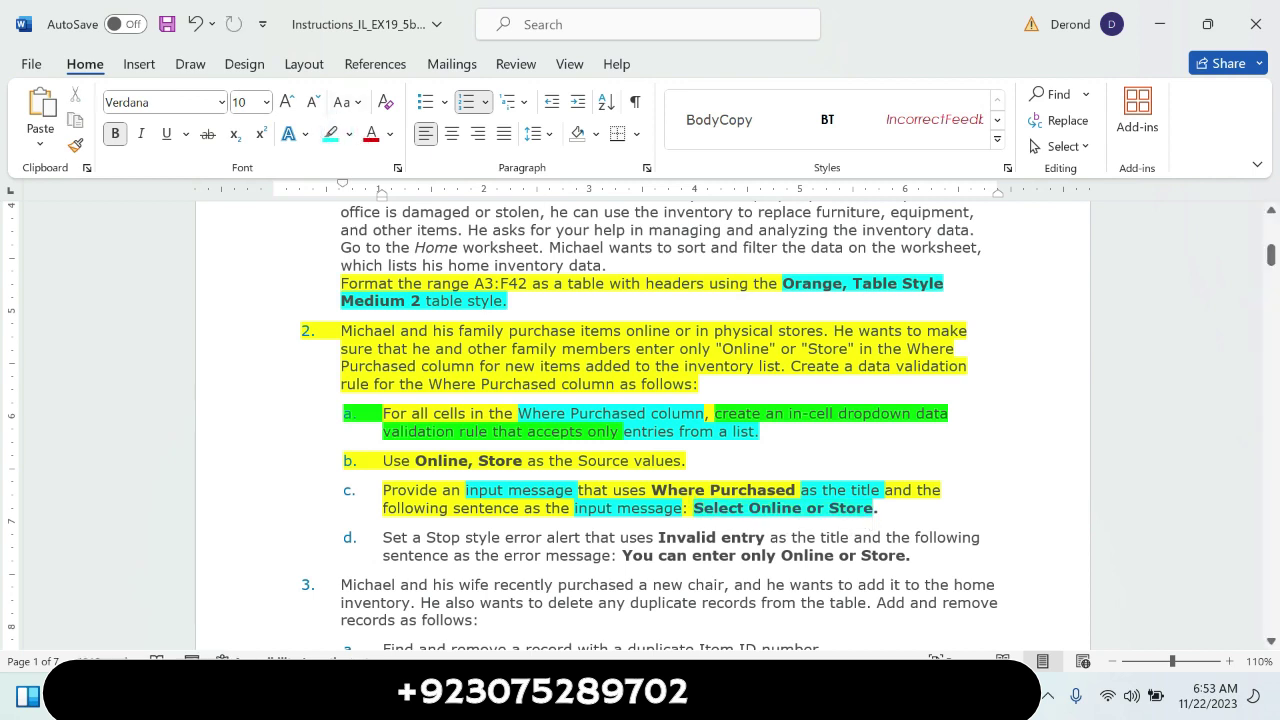
pyautogui.hotkey('ctrl', 'z')
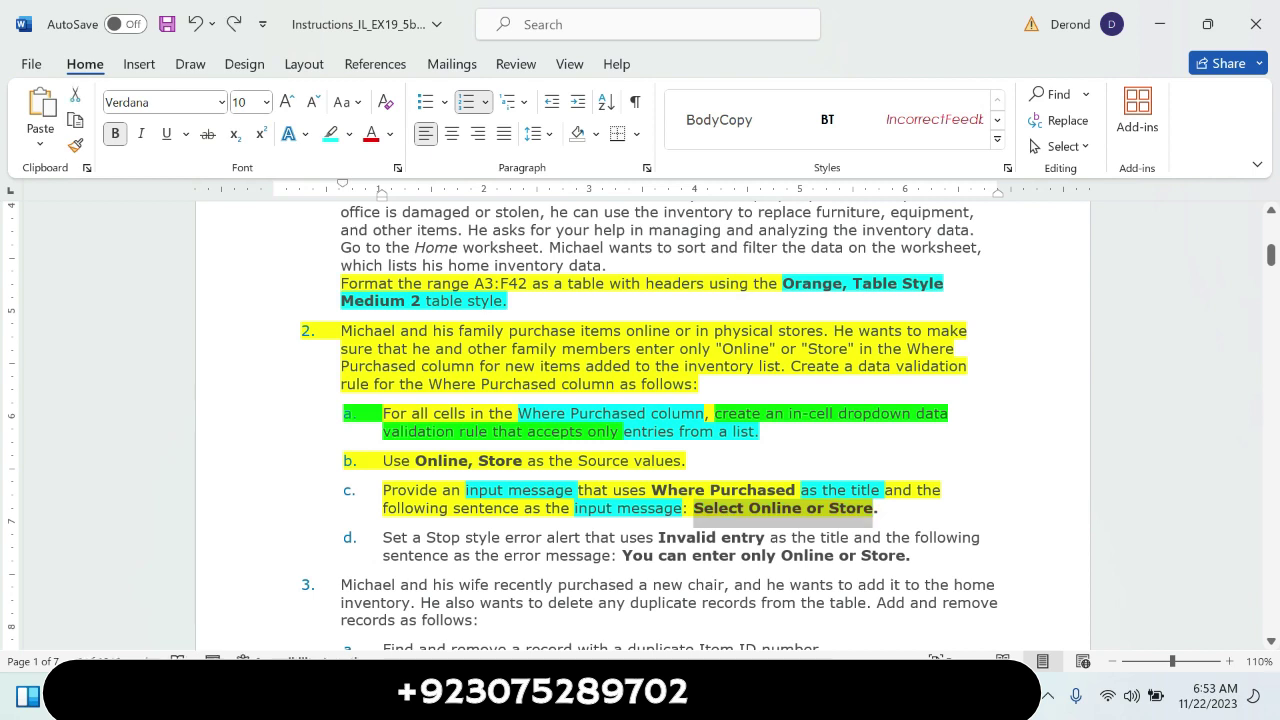
pyautogui.click(877, 508)
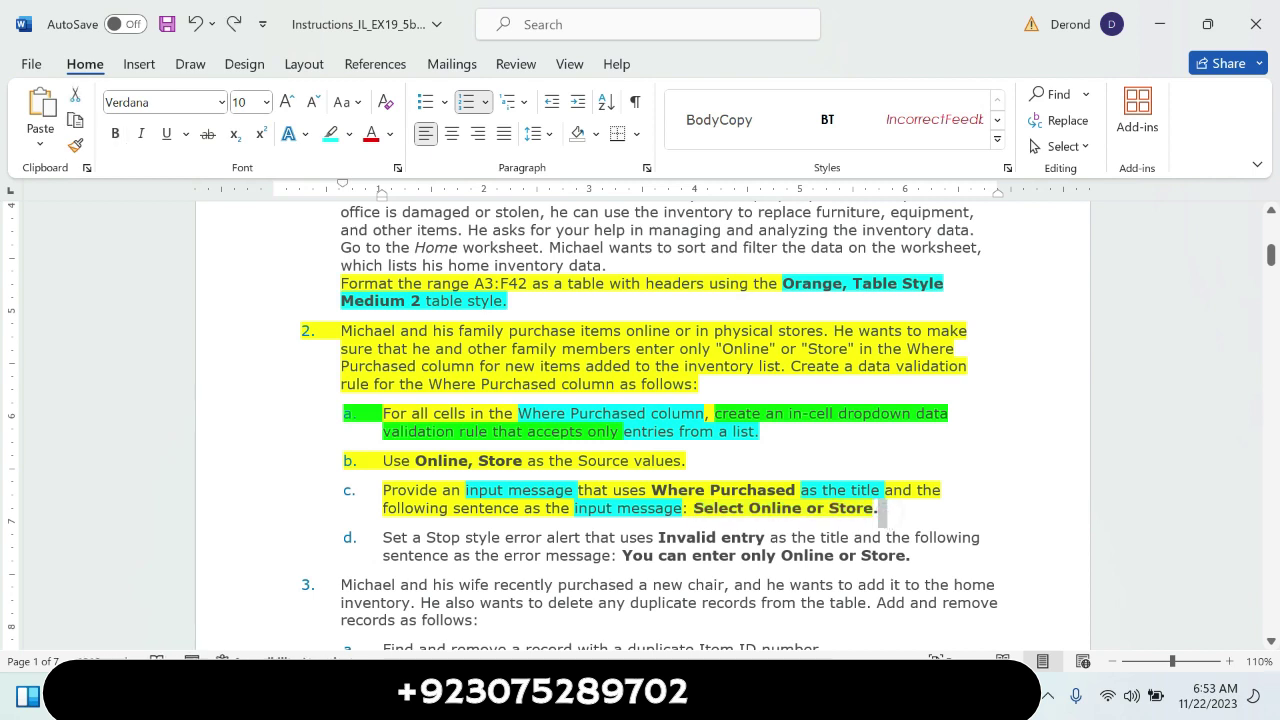
pyautogui.moveTo(575, 508); pyautogui.dragTo(682, 508)
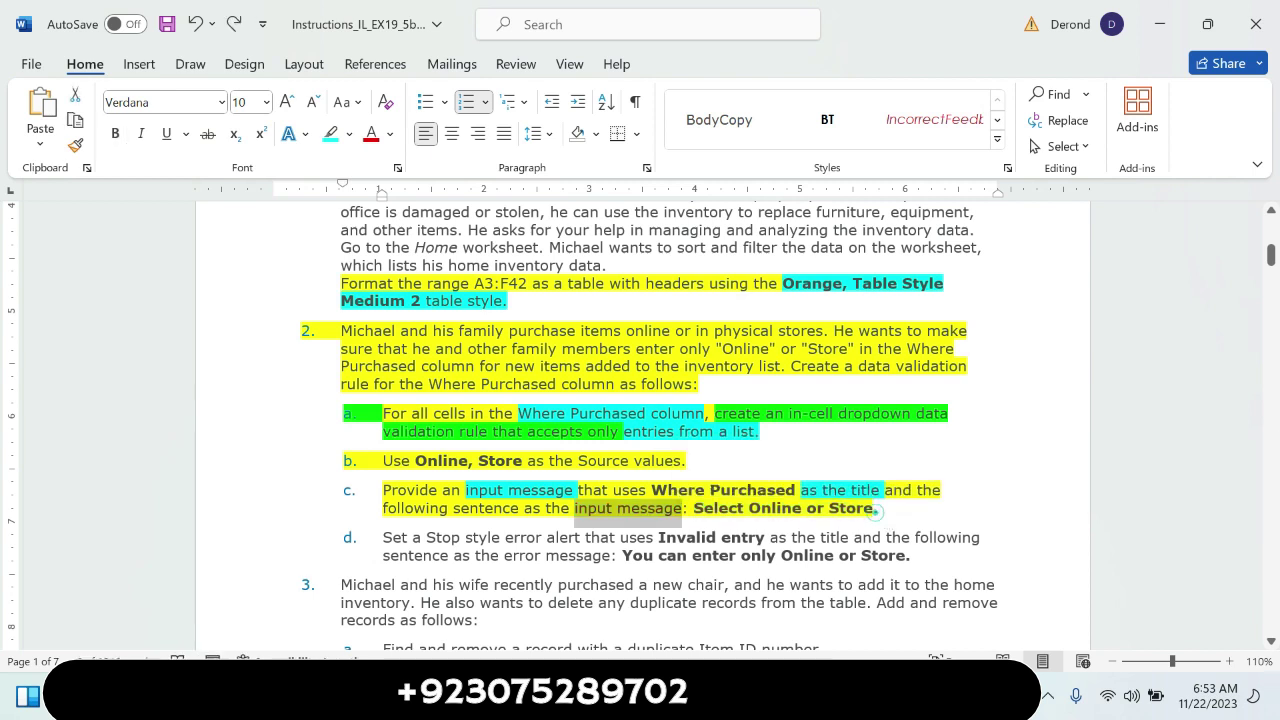
pyautogui.moveTo(877, 508); pyautogui.dragTo(694, 508)
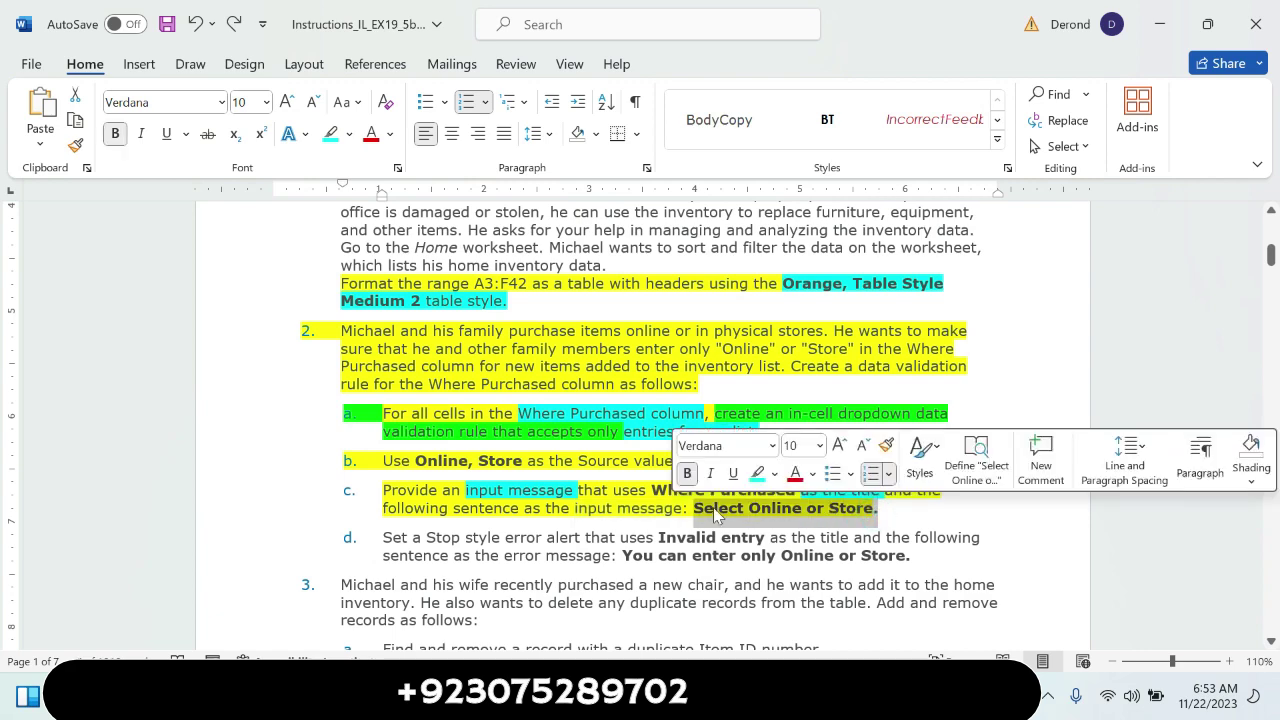
pyautogui.hotkey('ctrl', 'c')
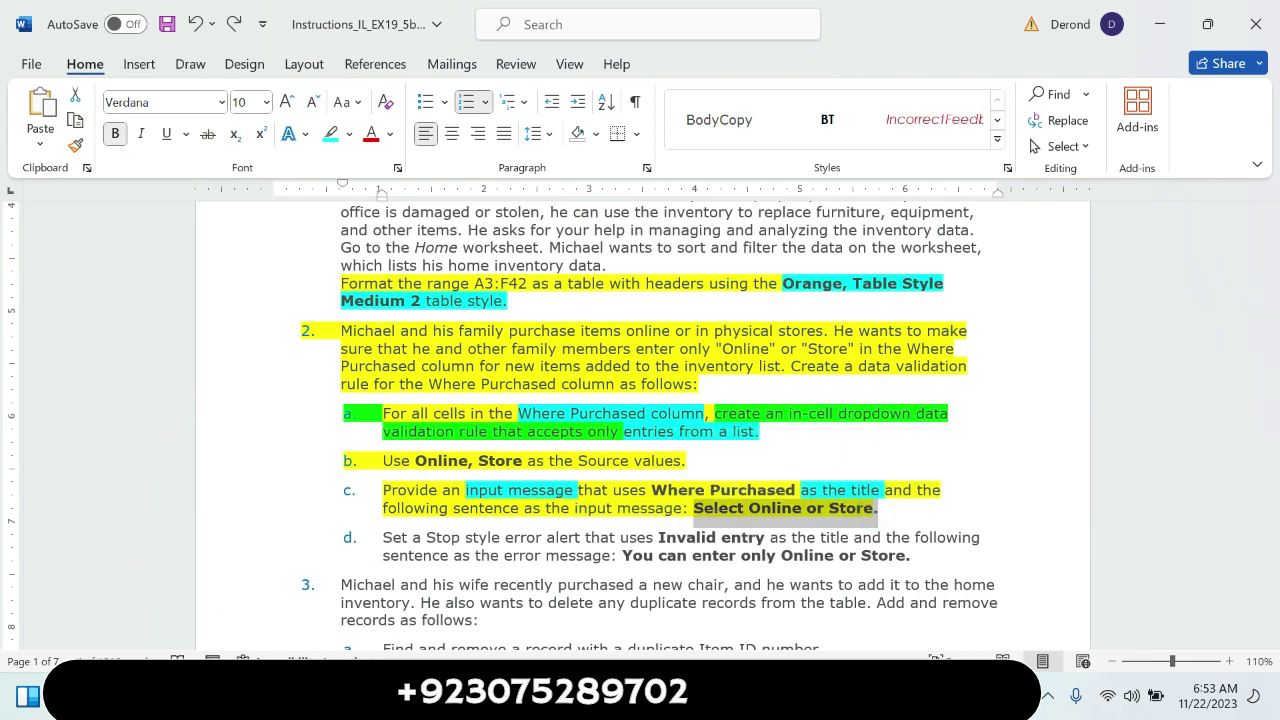
# Paste 'Select Online or Store.' as the input message text
pyautogui.hotkey('alt', 'Tab')
pyautogui.click(621, 370)
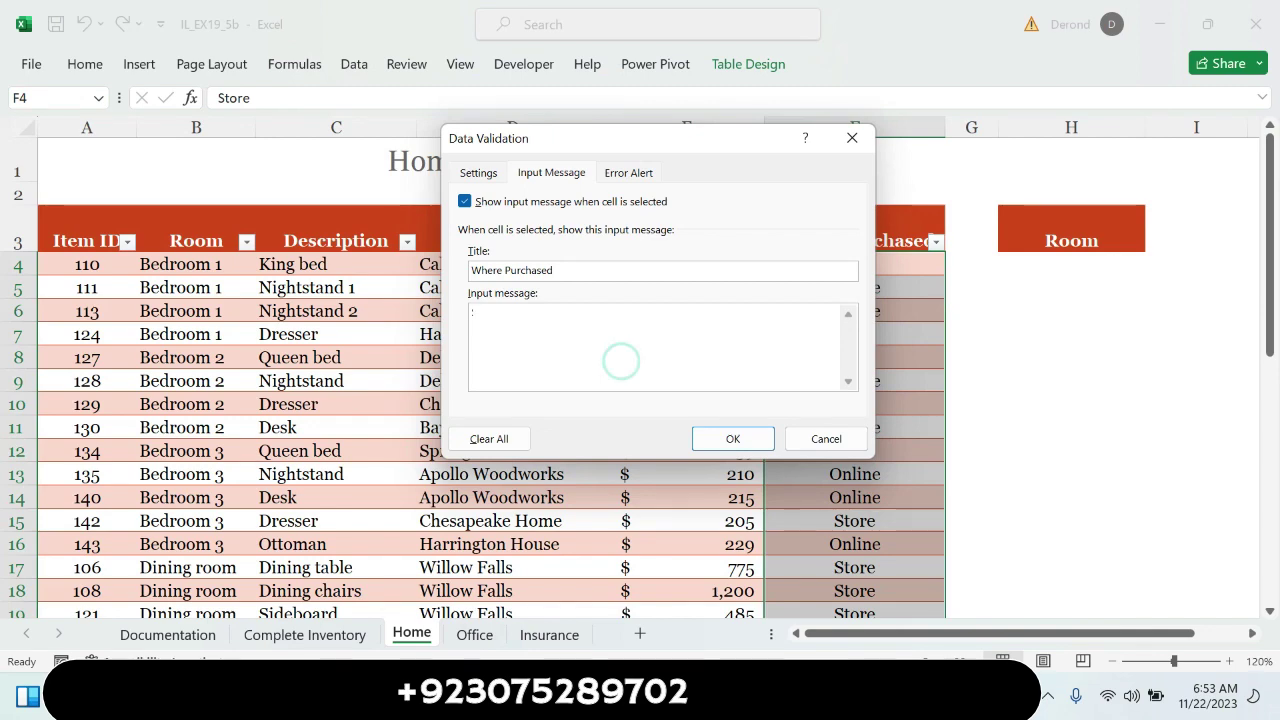
pyautogui.hotkey('ctrl', 'v')
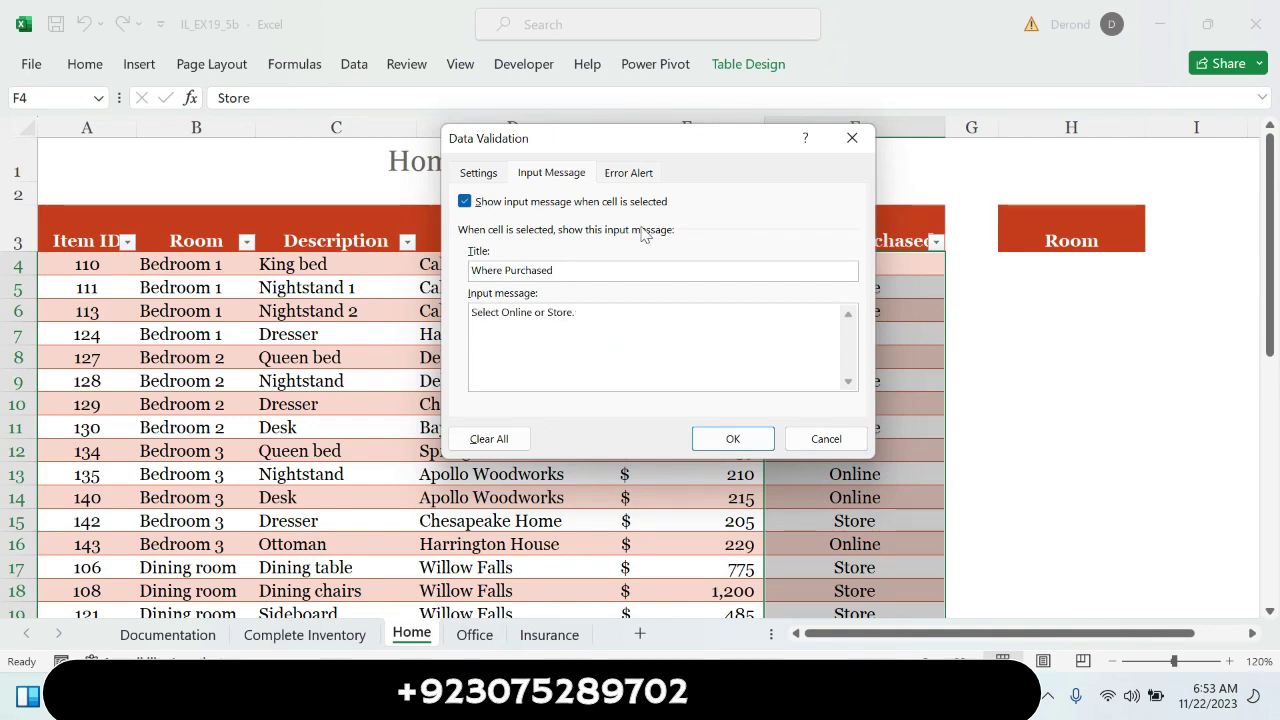
# Highlight instruction d in yellow
pyautogui.hotkey('alt', 'Tab')
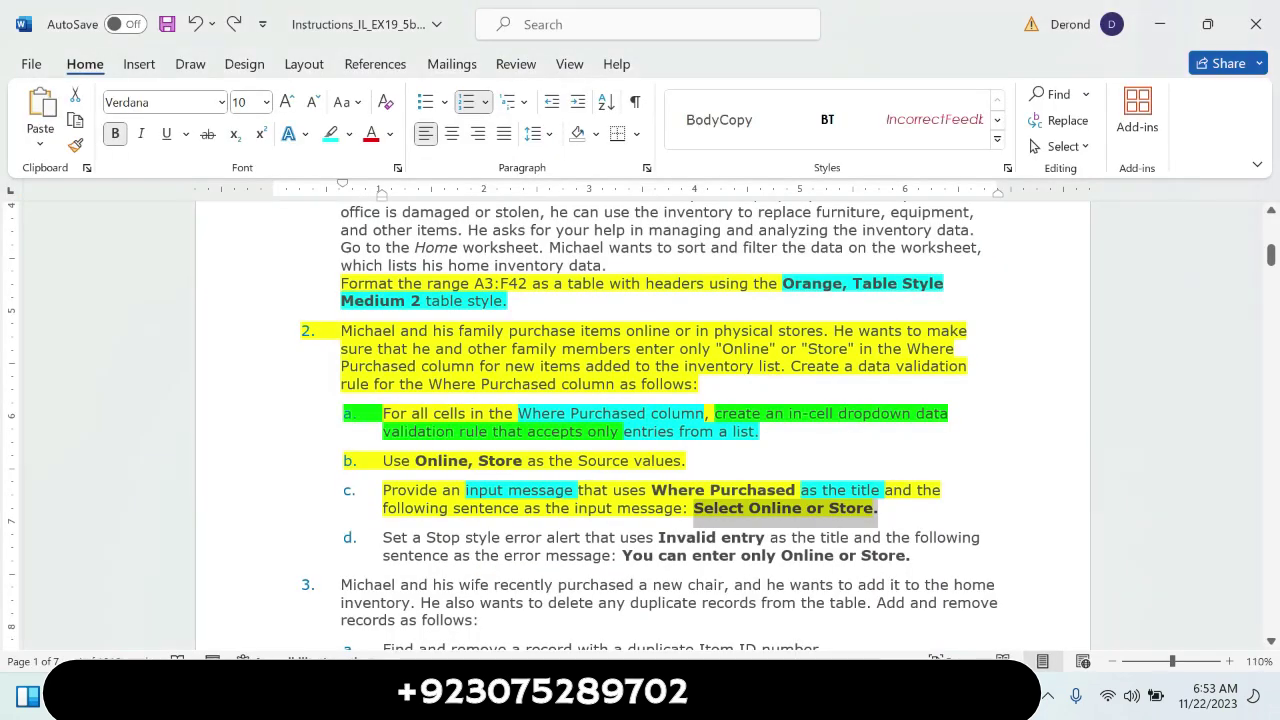
pyautogui.click(988, 523)
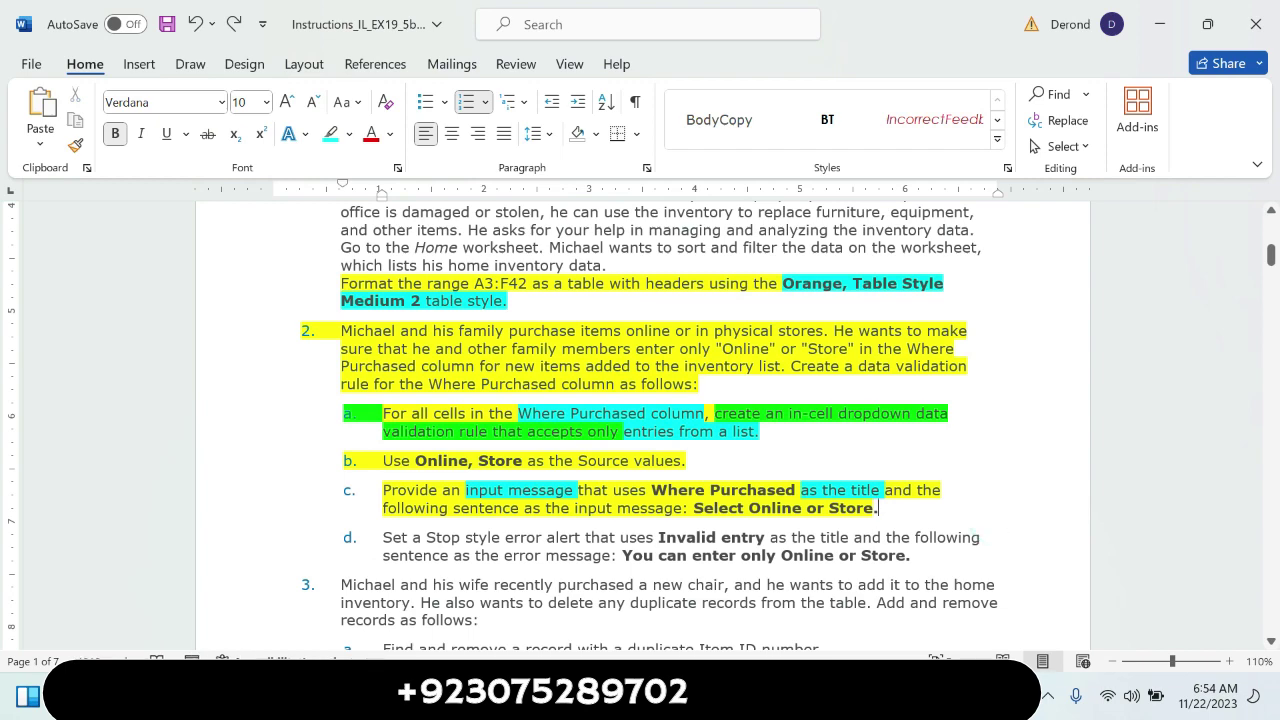
pyautogui.click(1271, 642)
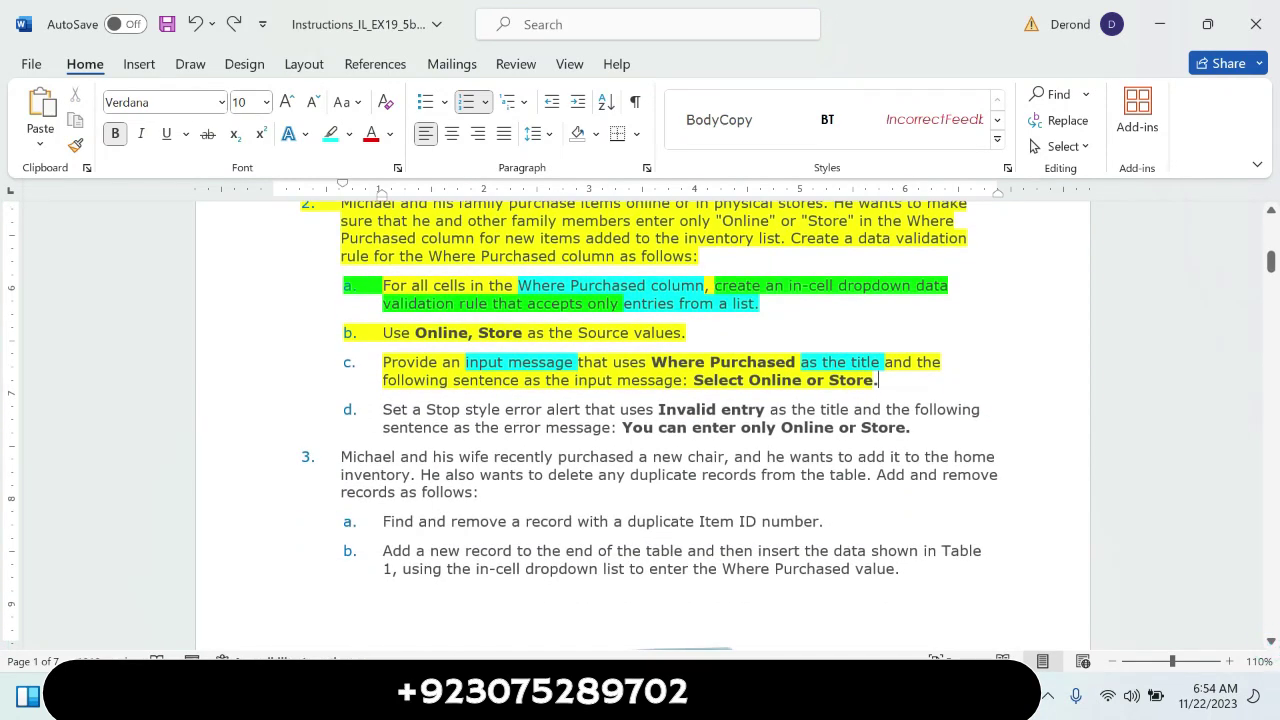
pyautogui.moveTo(383, 409); pyautogui.dragTo(911, 428)
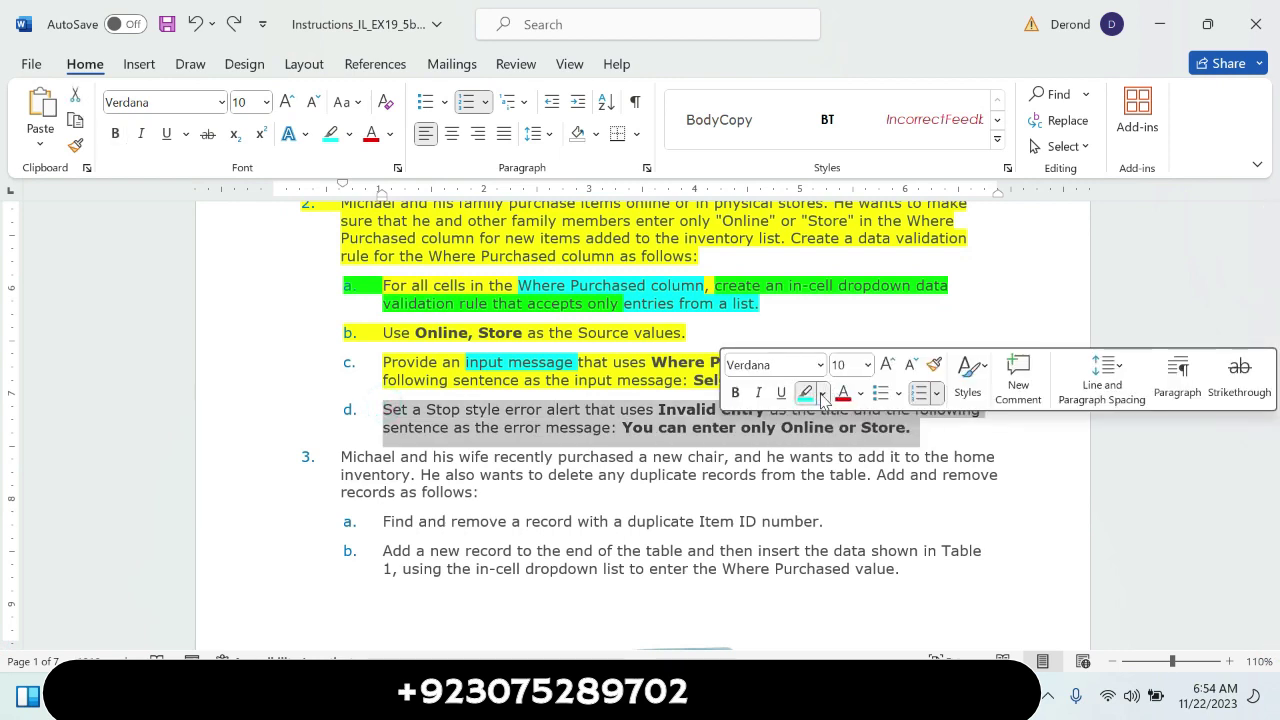
pyautogui.click(821, 393)
pyautogui.click(813, 456)
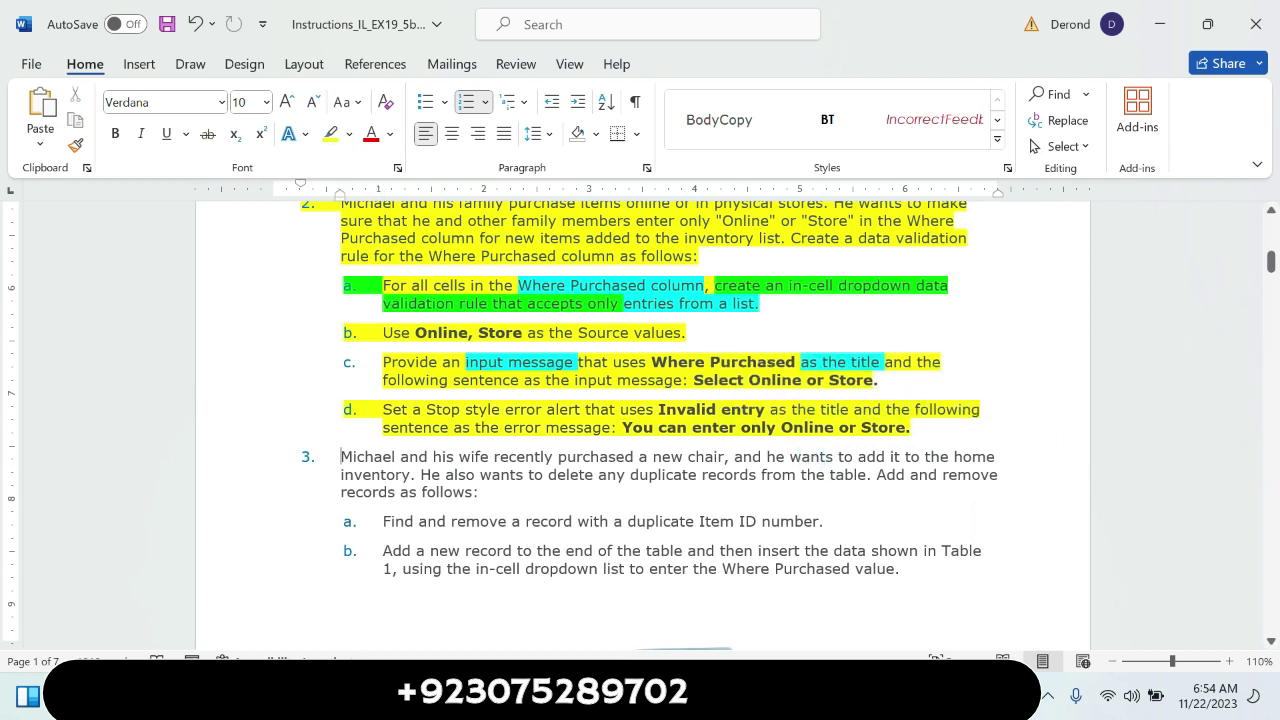
pyautogui.click(688, 427)
# Highlight 'uses Invalid entry' and 'title and' in turquoise
pyautogui.moveTo(620, 409); pyautogui.dragTo(768, 410)
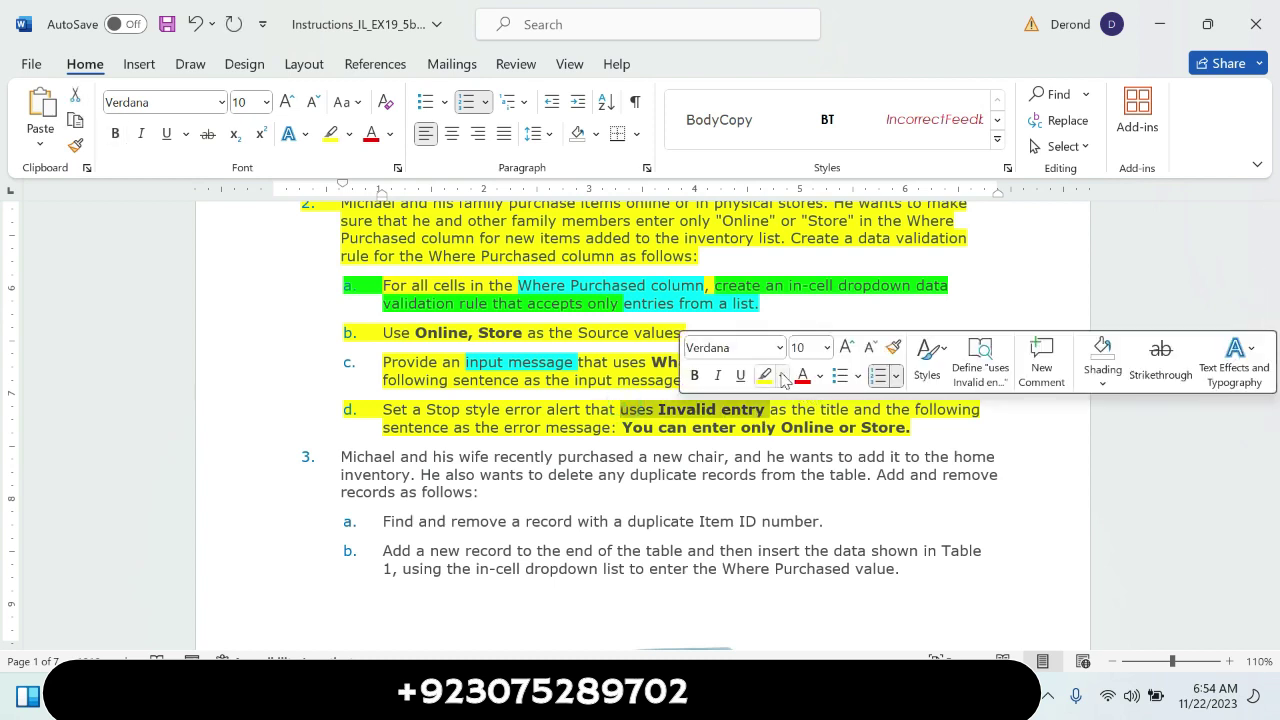
pyautogui.click(783, 376)
pyautogui.click(822, 441)
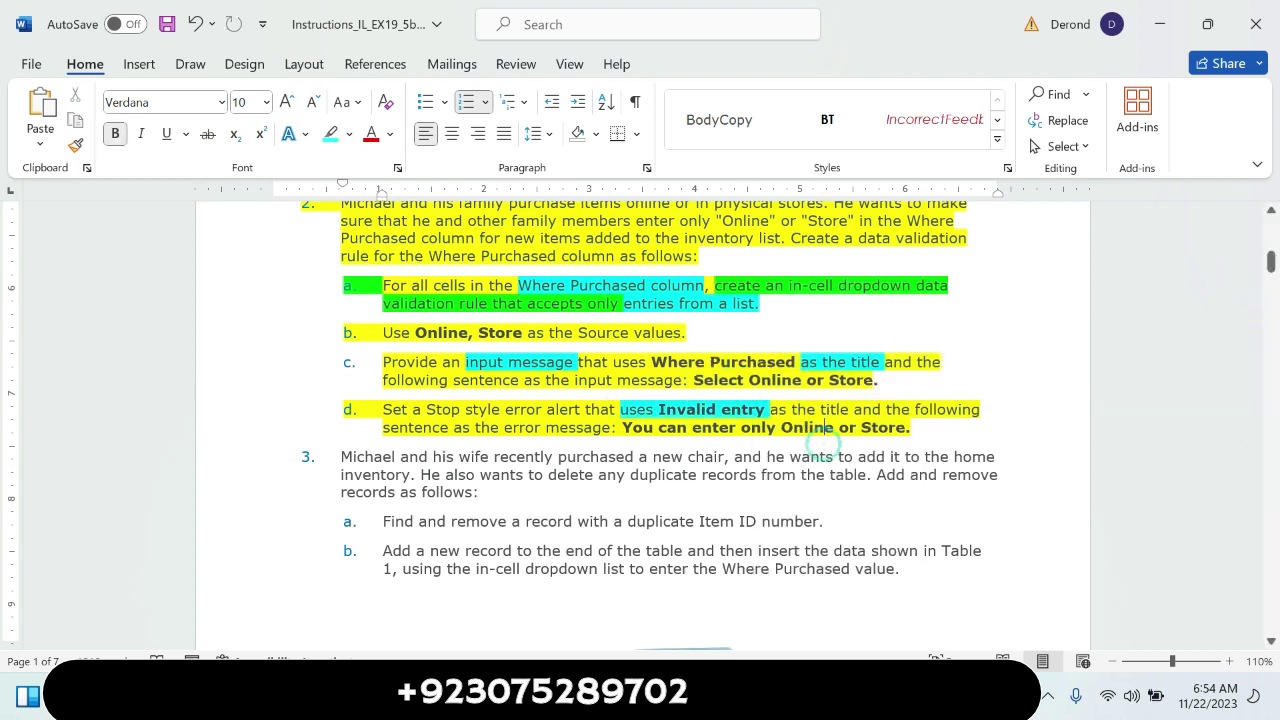
pyautogui.moveTo(821, 409); pyautogui.dragTo(884, 409)
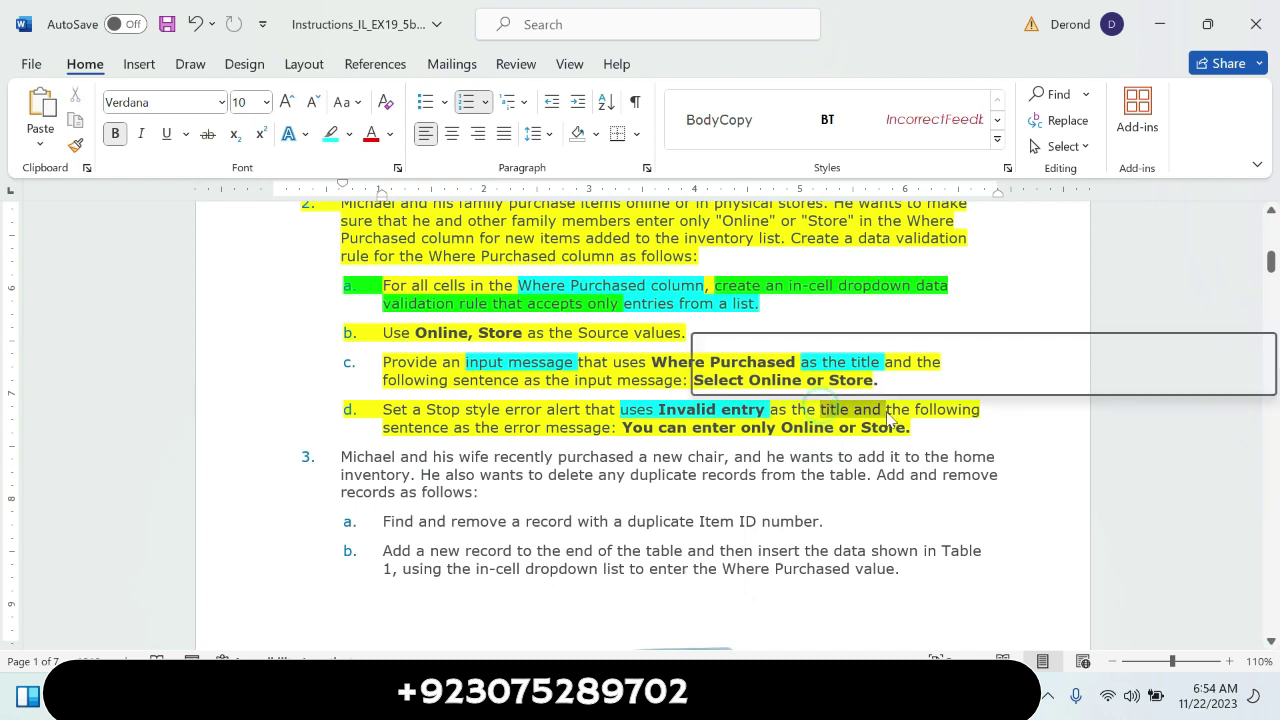
pyautogui.click(776, 380)
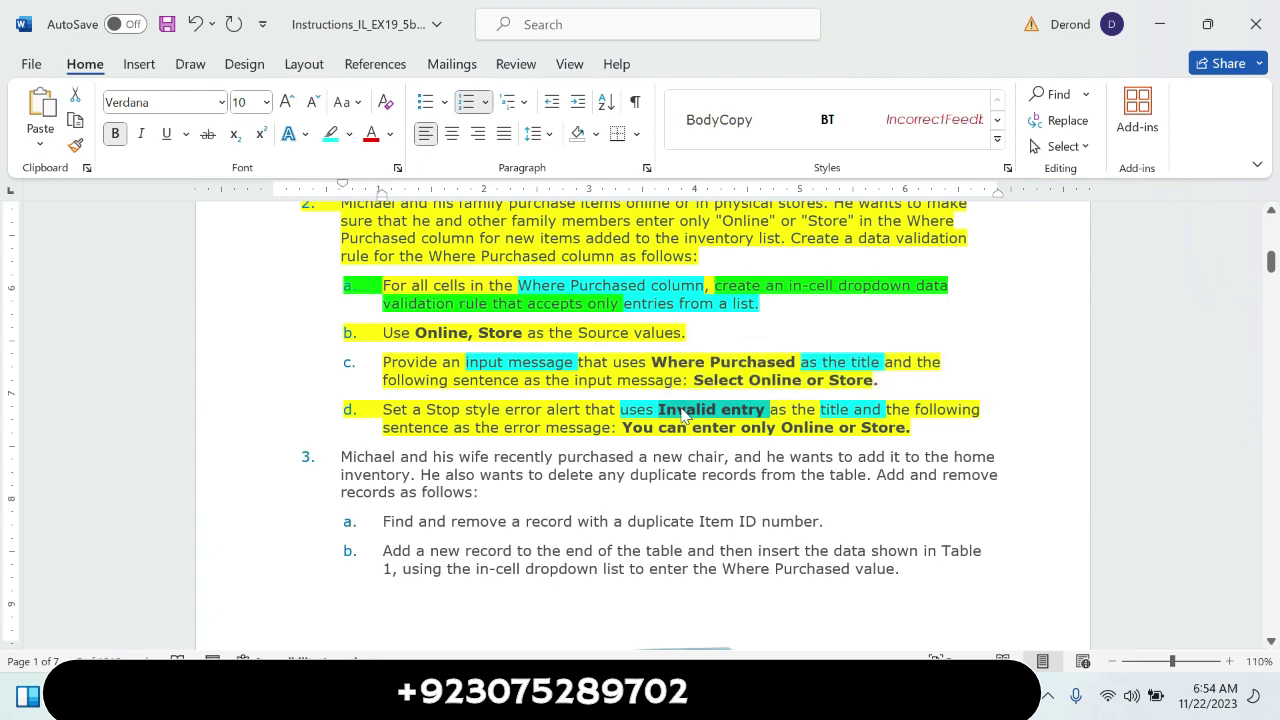
# Paste 'Invalid entry' as the Error Alert title
pyautogui.hotkey('alt', 'Tab')
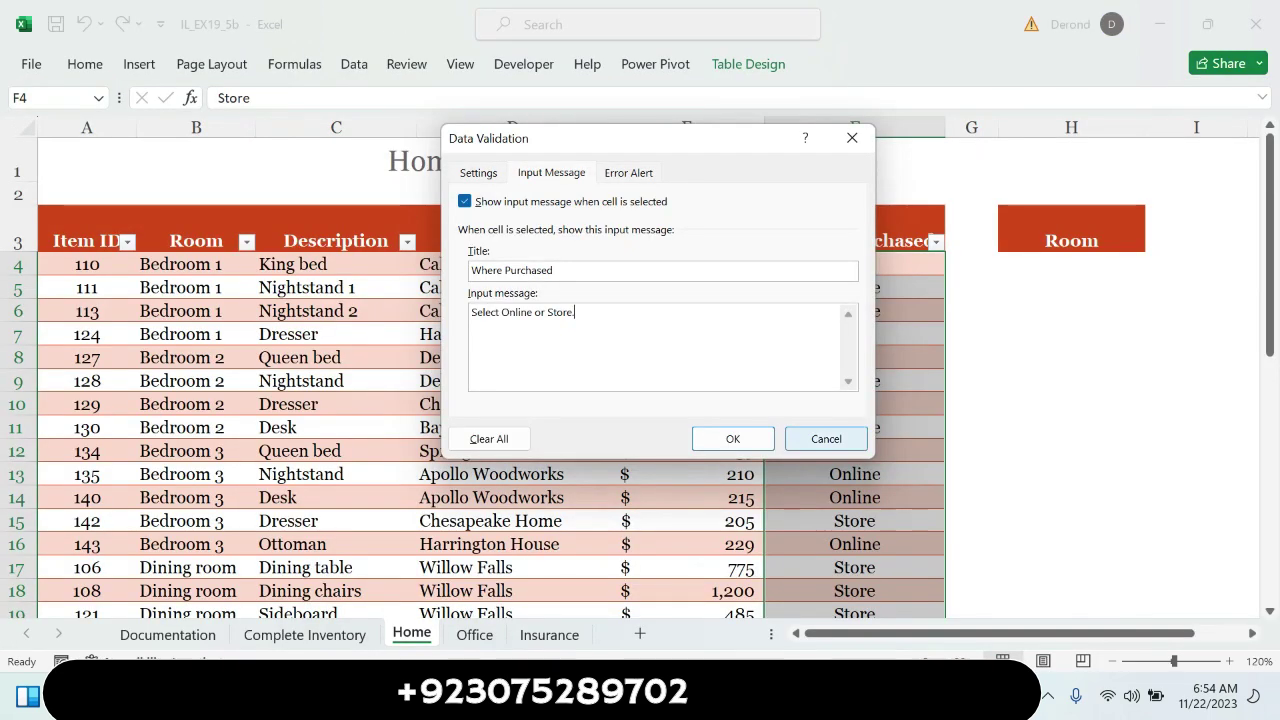
pyautogui.click(640, 172)
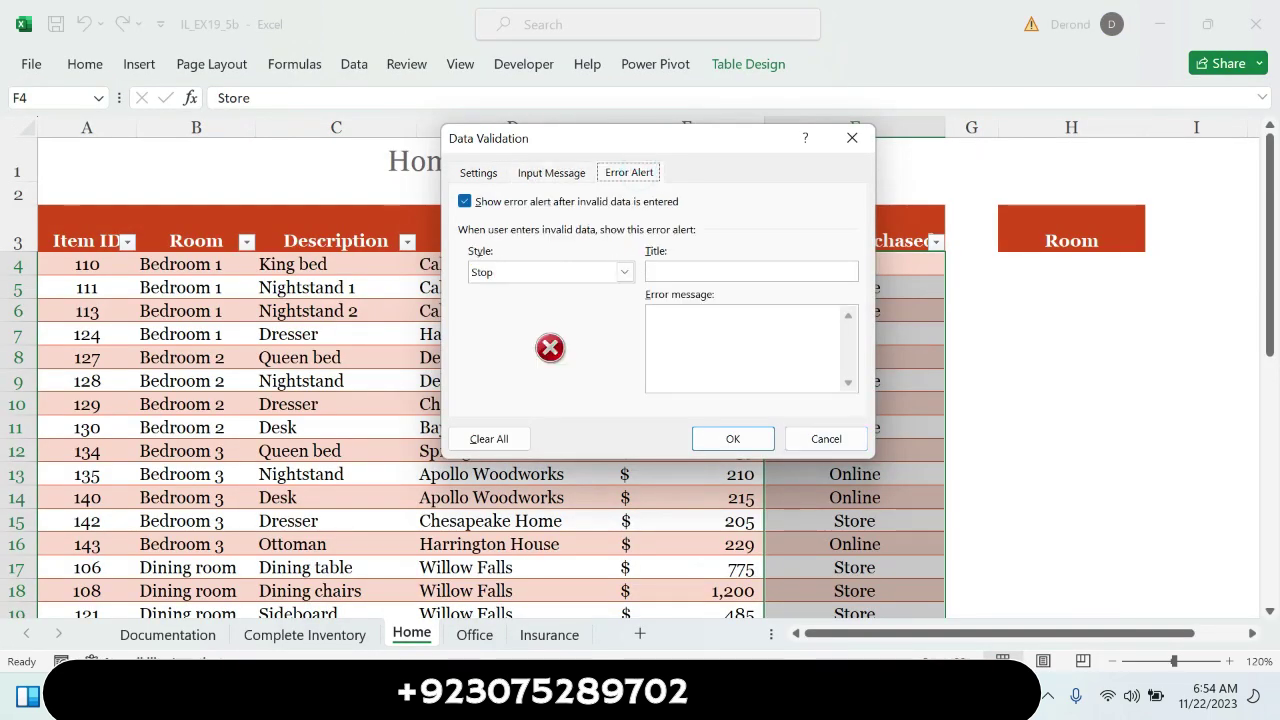
pyautogui.click(671, 270)
pyautogui.write('Invalid entry')
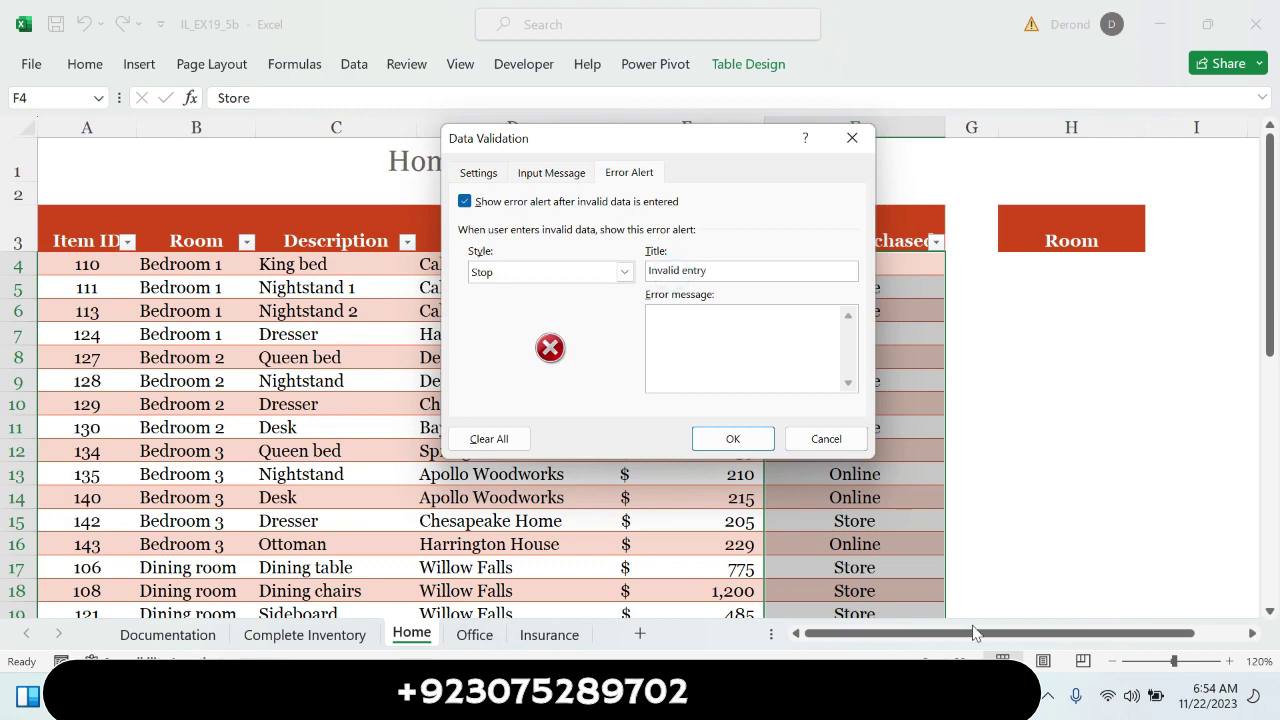
# Highlight 'Stop style error alert' turquoise in Word and set the alert Style to Stop
pyautogui.hotkey('alt', 'Tab')
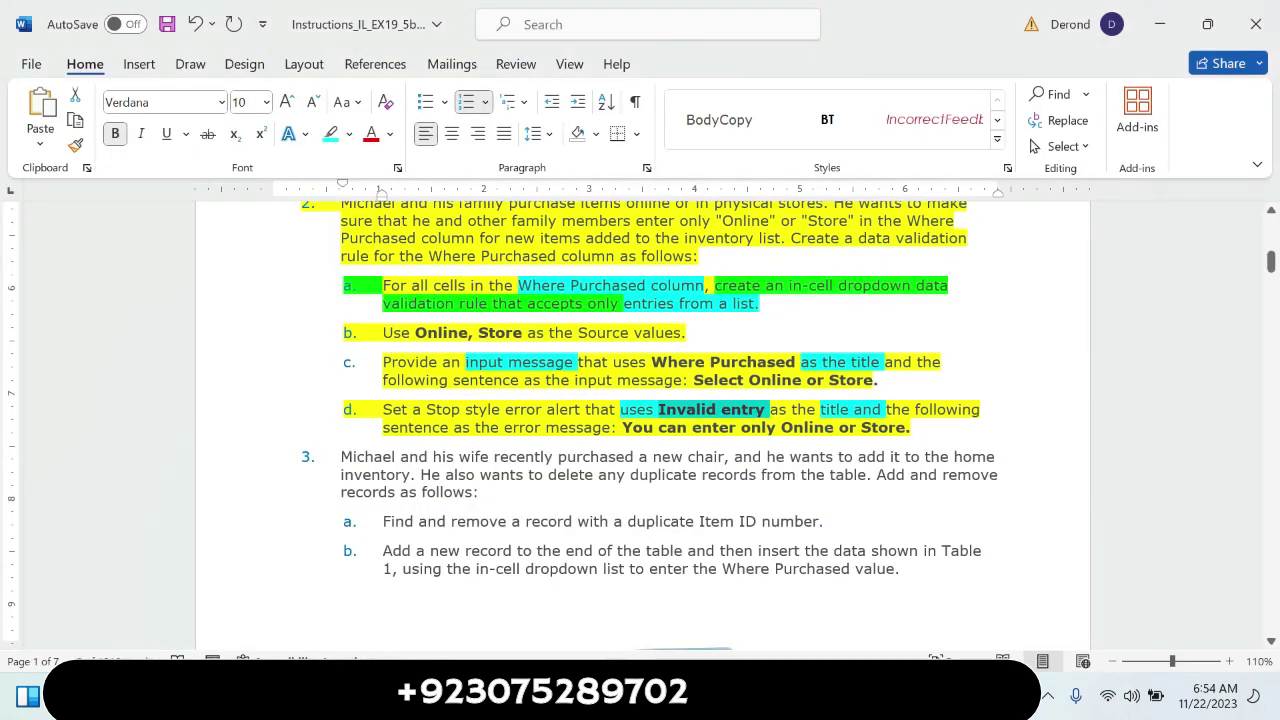
pyautogui.moveTo(426, 409); pyautogui.dragTo(580, 409)
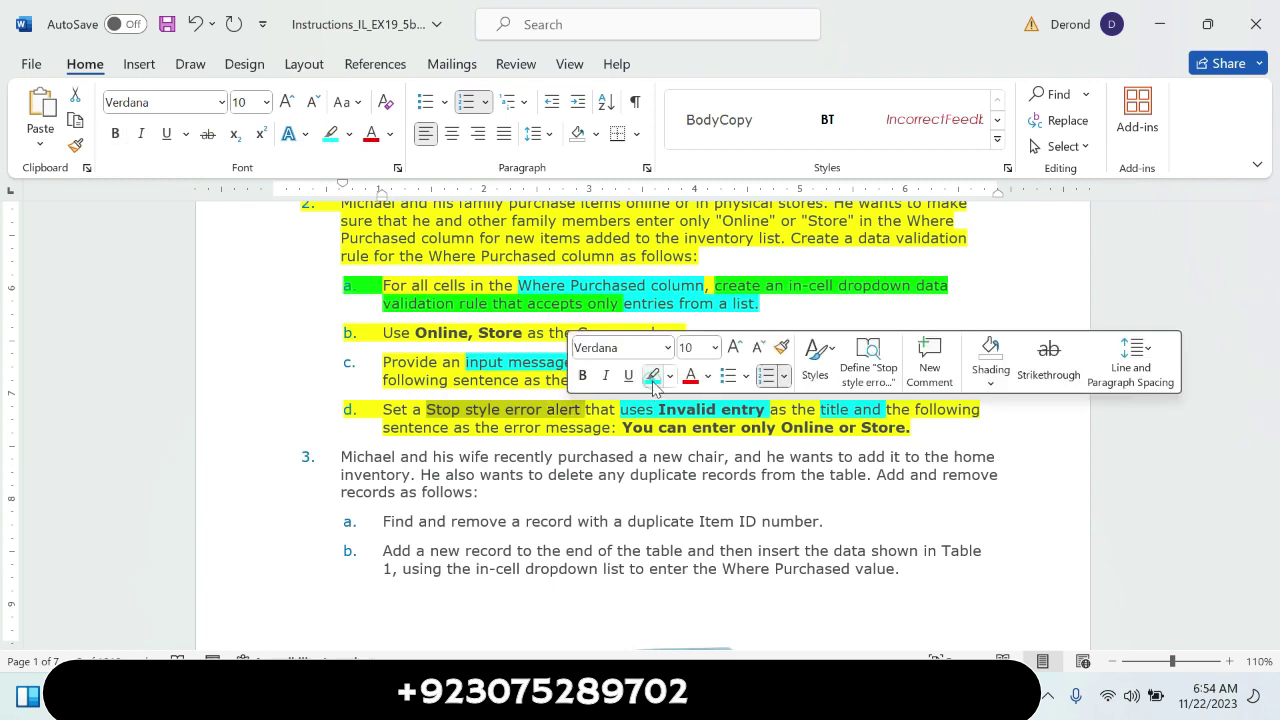
pyautogui.click(652, 377)
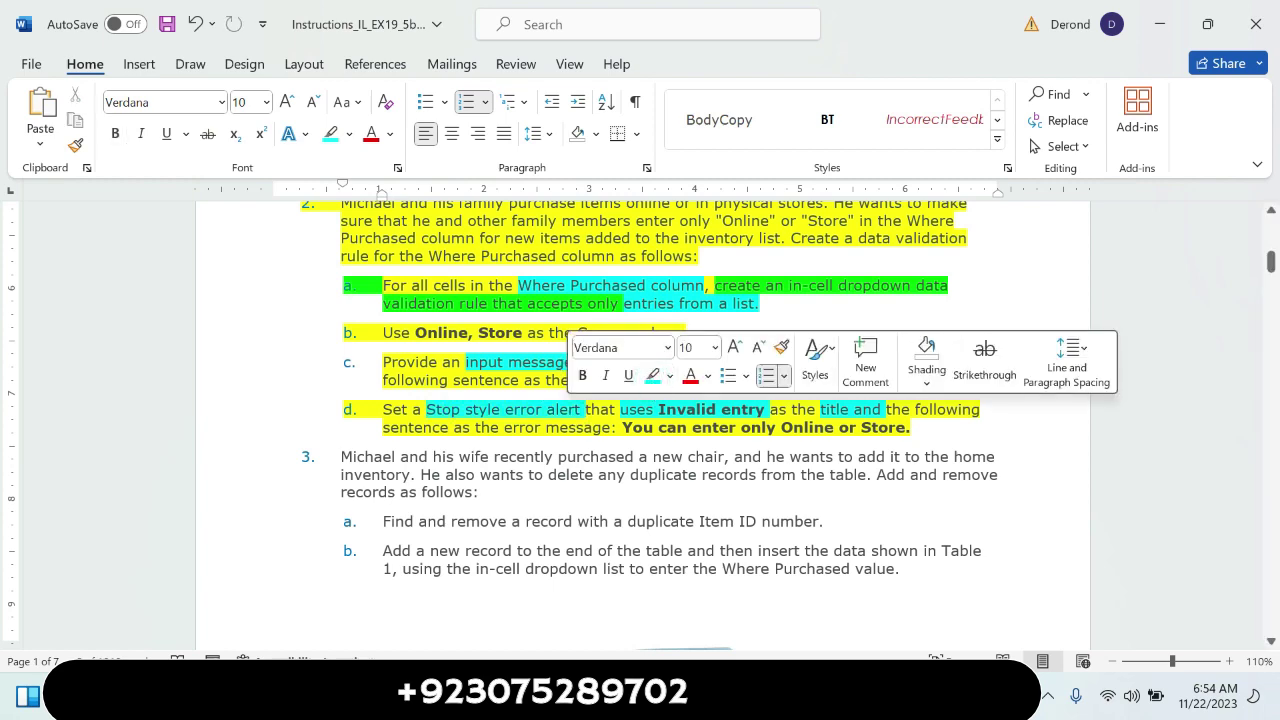
pyautogui.hotkey('alt', 'Tab')
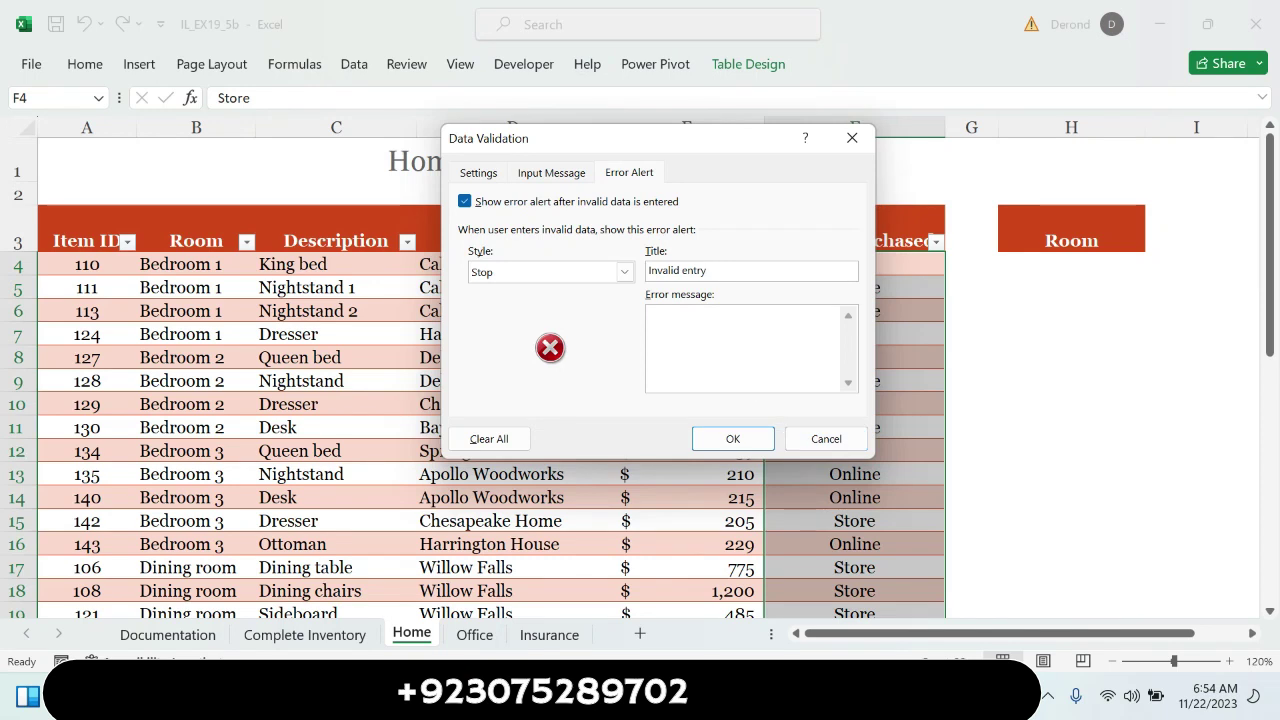
pyautogui.click(624, 272)
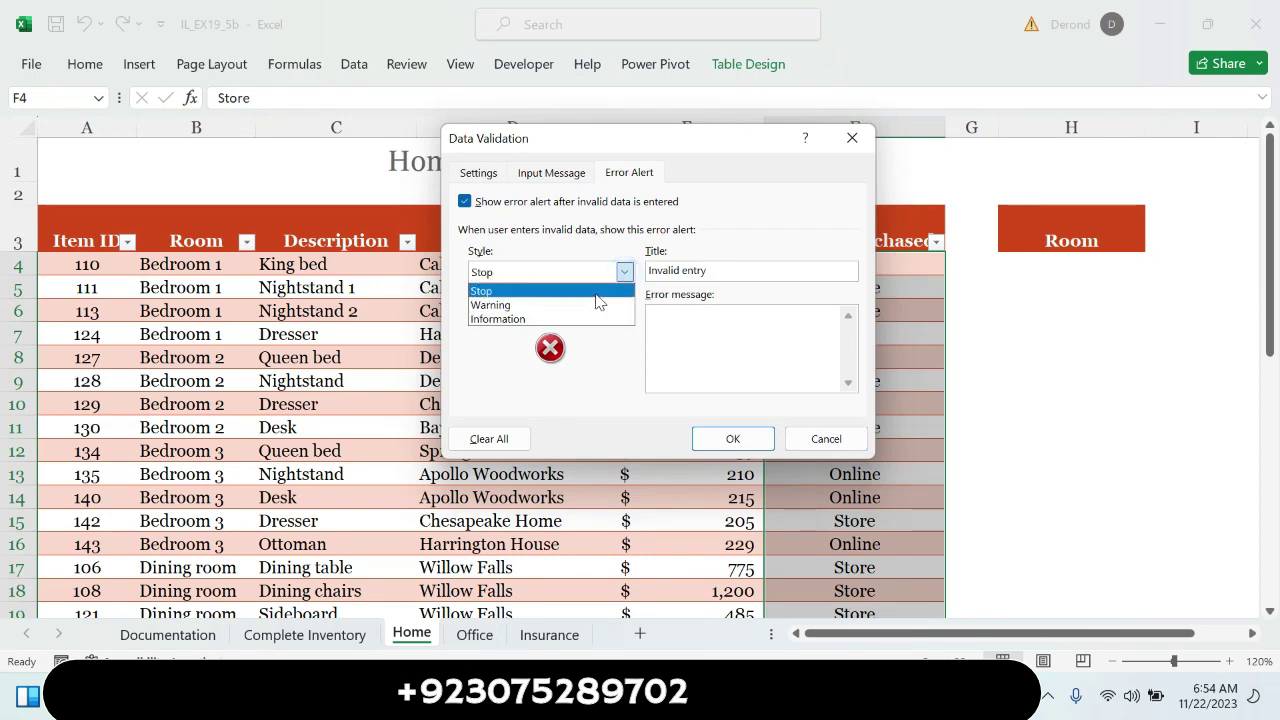
pyautogui.click(598, 291)
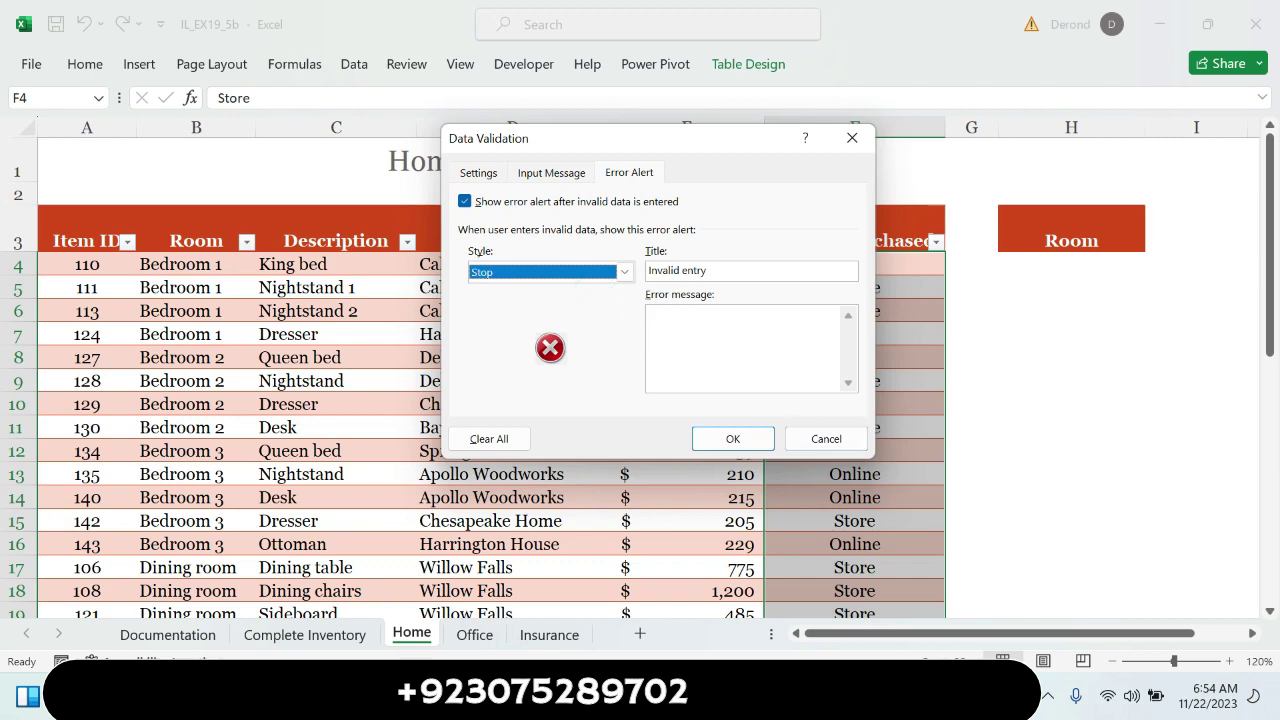
# Highlight 'error message' in Word and enter 'You can enter only Online or Store.' as the message
pyautogui.hotkey('alt', 'Tab')
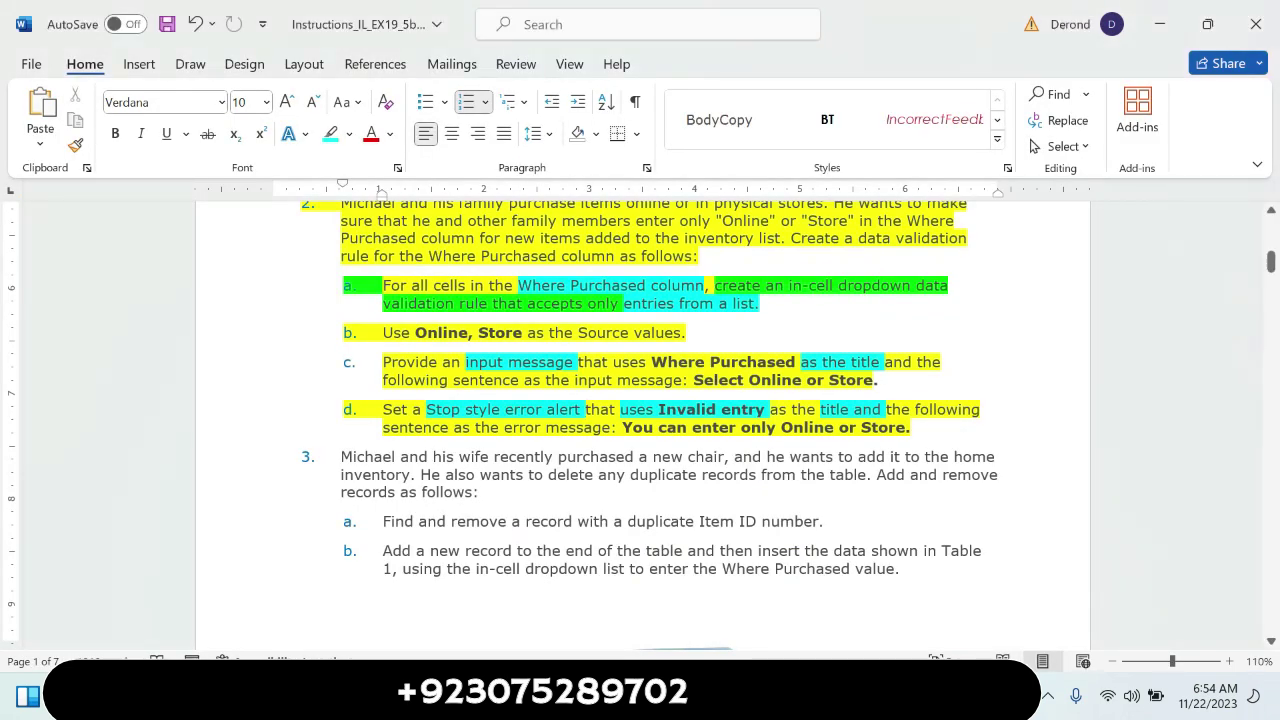
pyautogui.moveTo(504, 427); pyautogui.dragTo(610, 428)
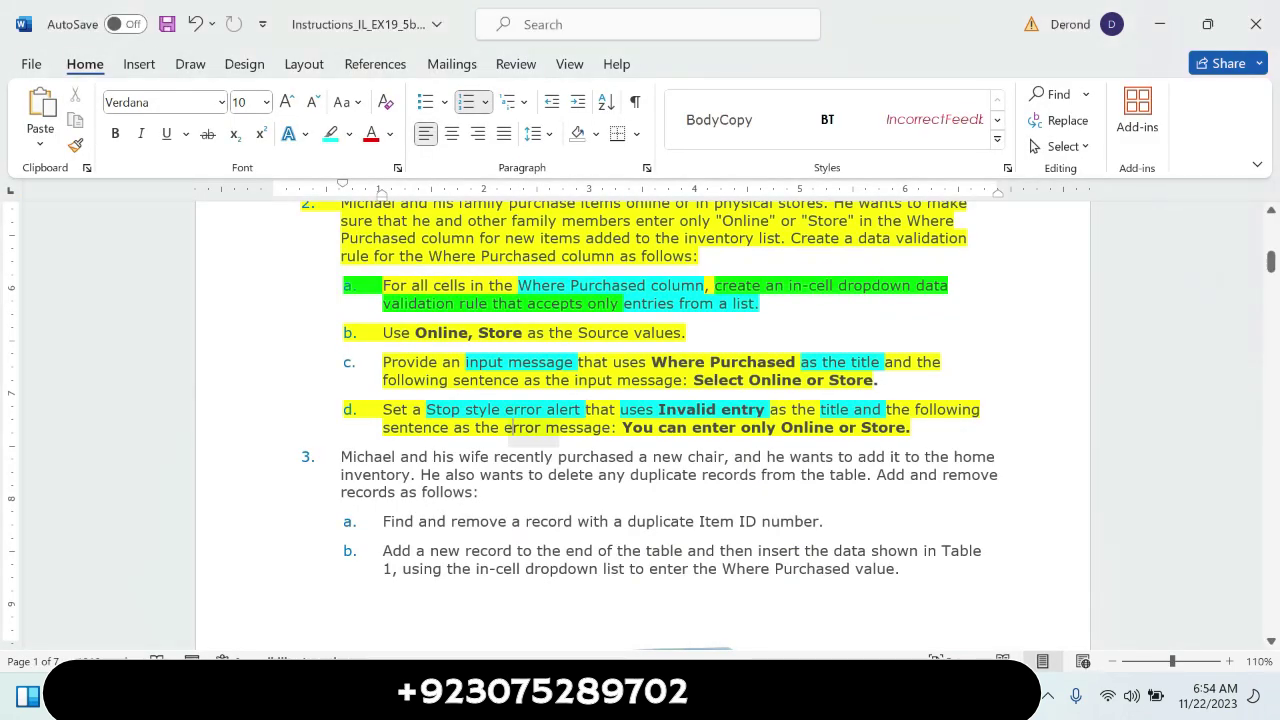
pyautogui.click(685, 398)
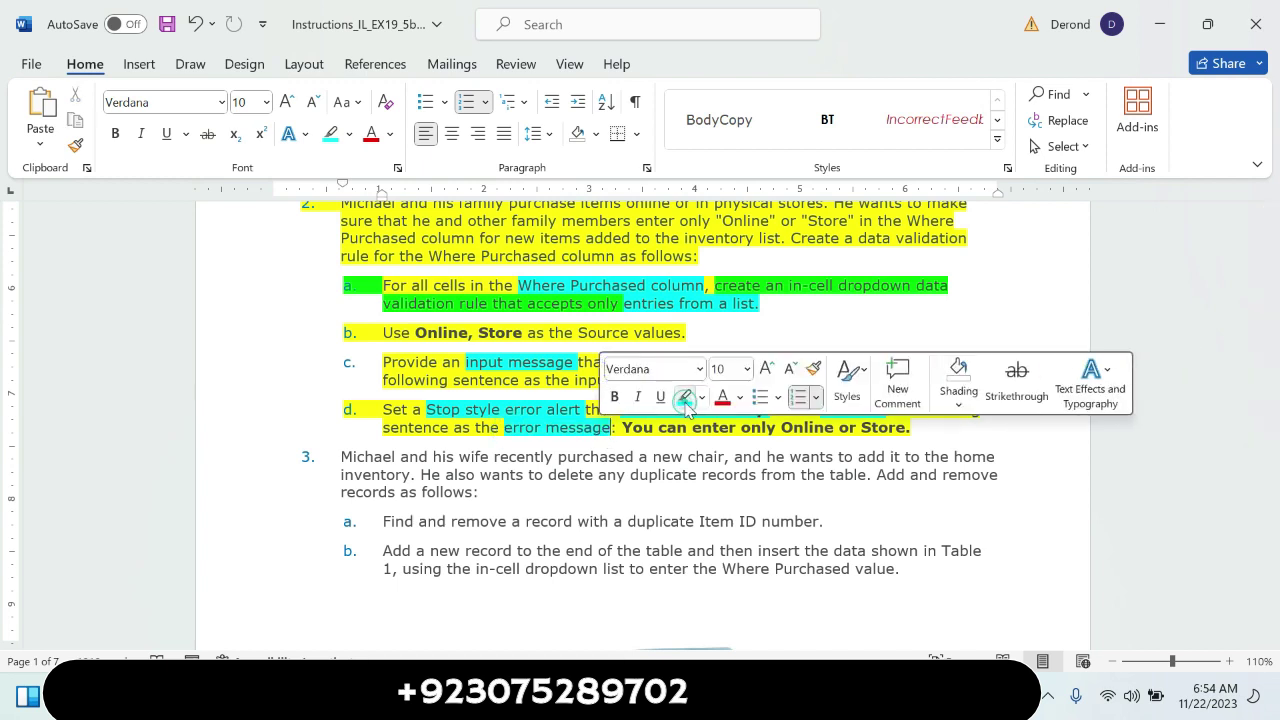
pyautogui.moveTo(622, 427); pyautogui.dragTo(906, 428)
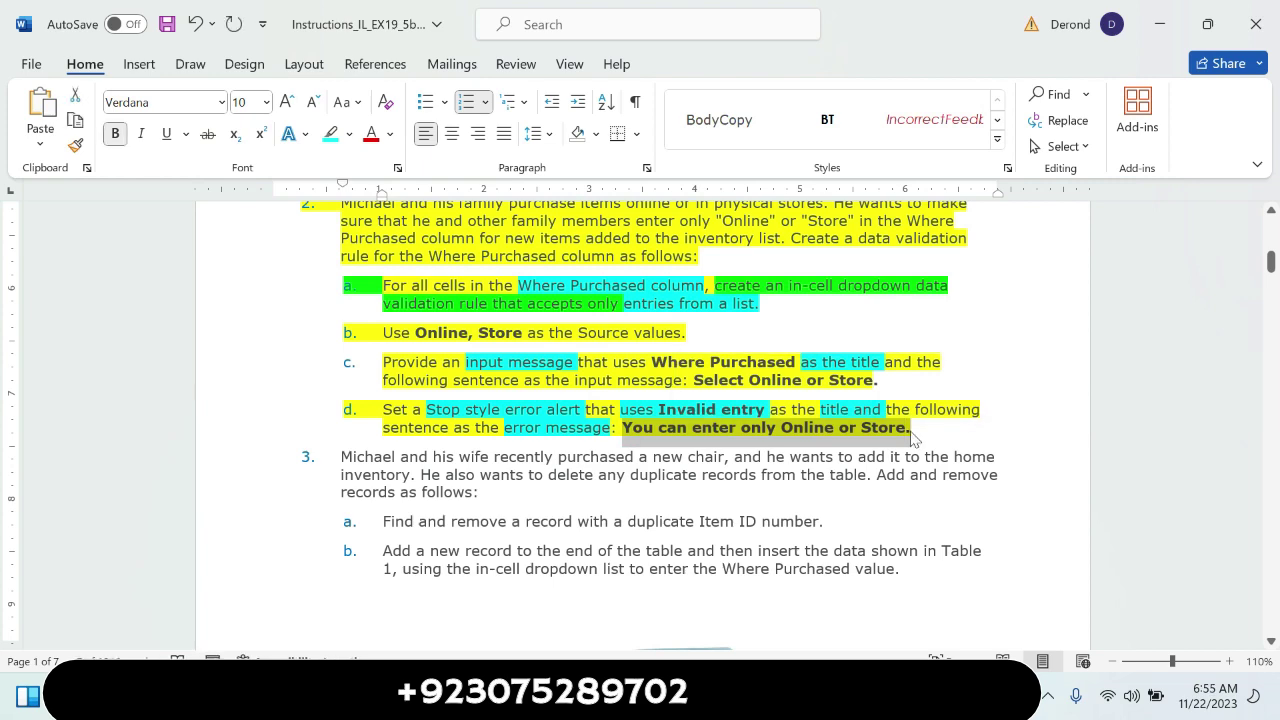
pyautogui.hotkey('alt', 'Tab')
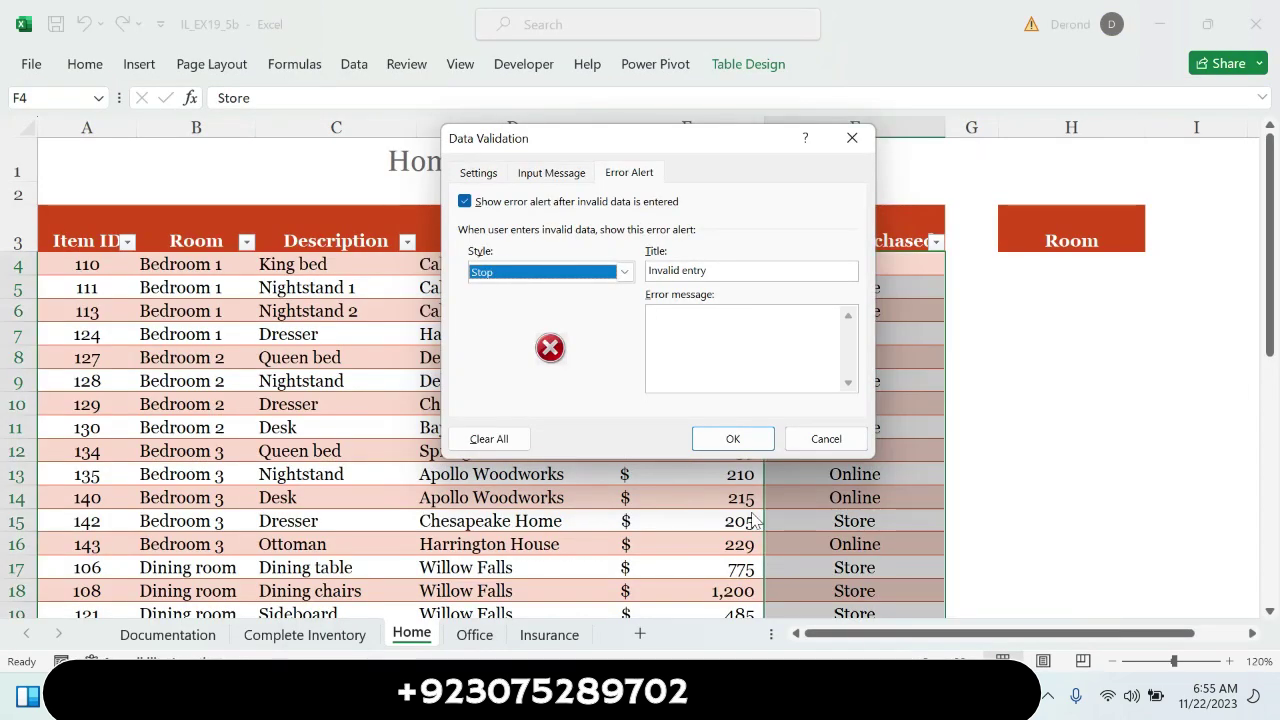
pyautogui.click(730, 380)
pyautogui.write('You can enter only Online or Store.')
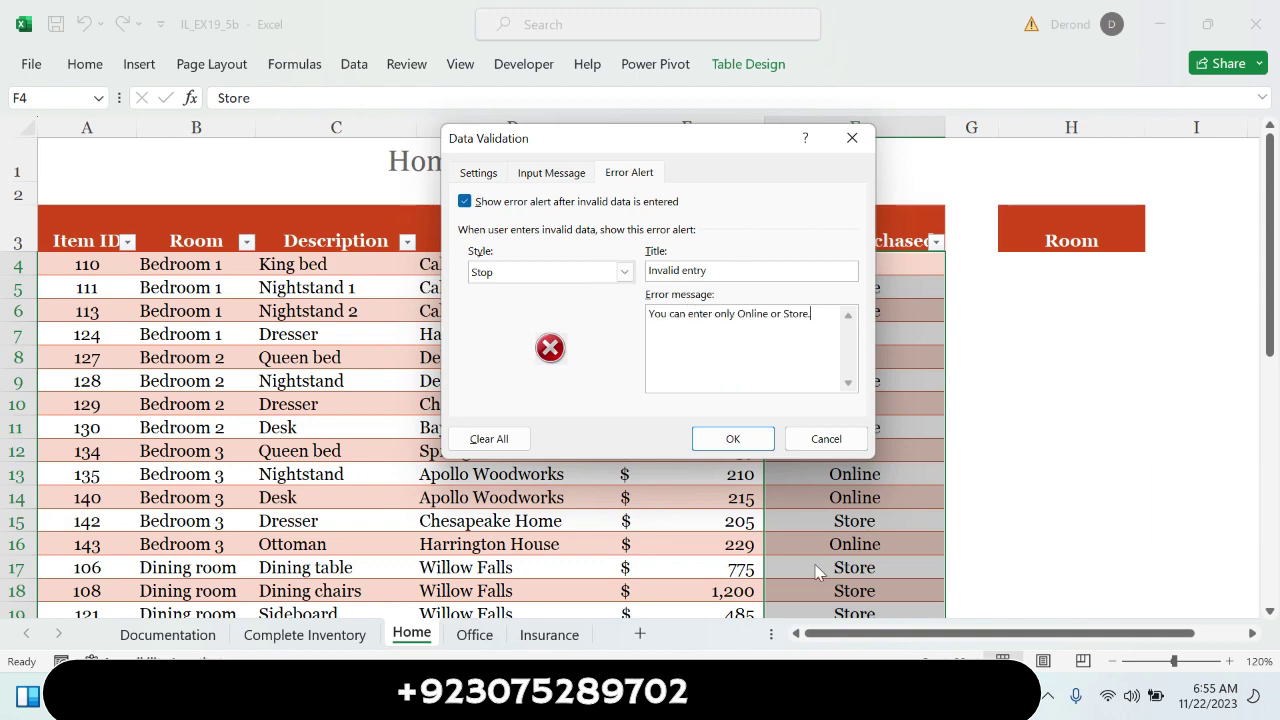
# Apply the Where Purchased validation rule with OK
pyautogui.hotkey('alt', 'Tab')
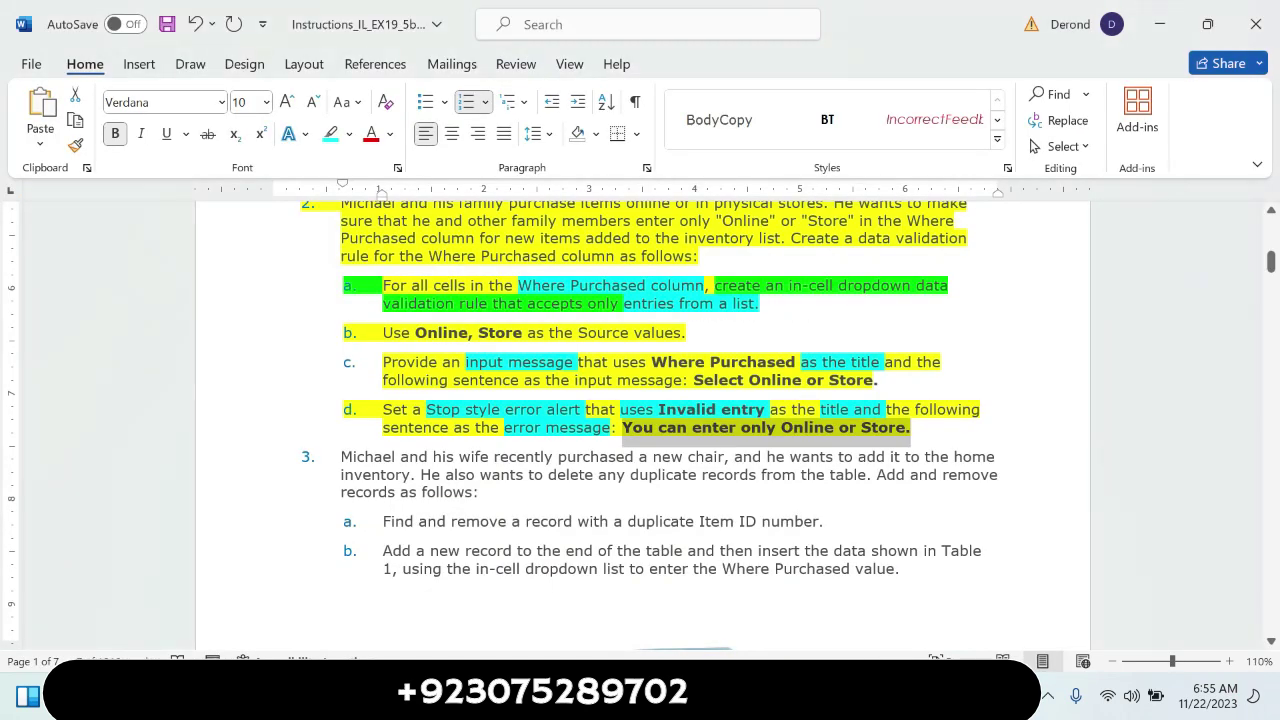
pyautogui.click(745, 521)
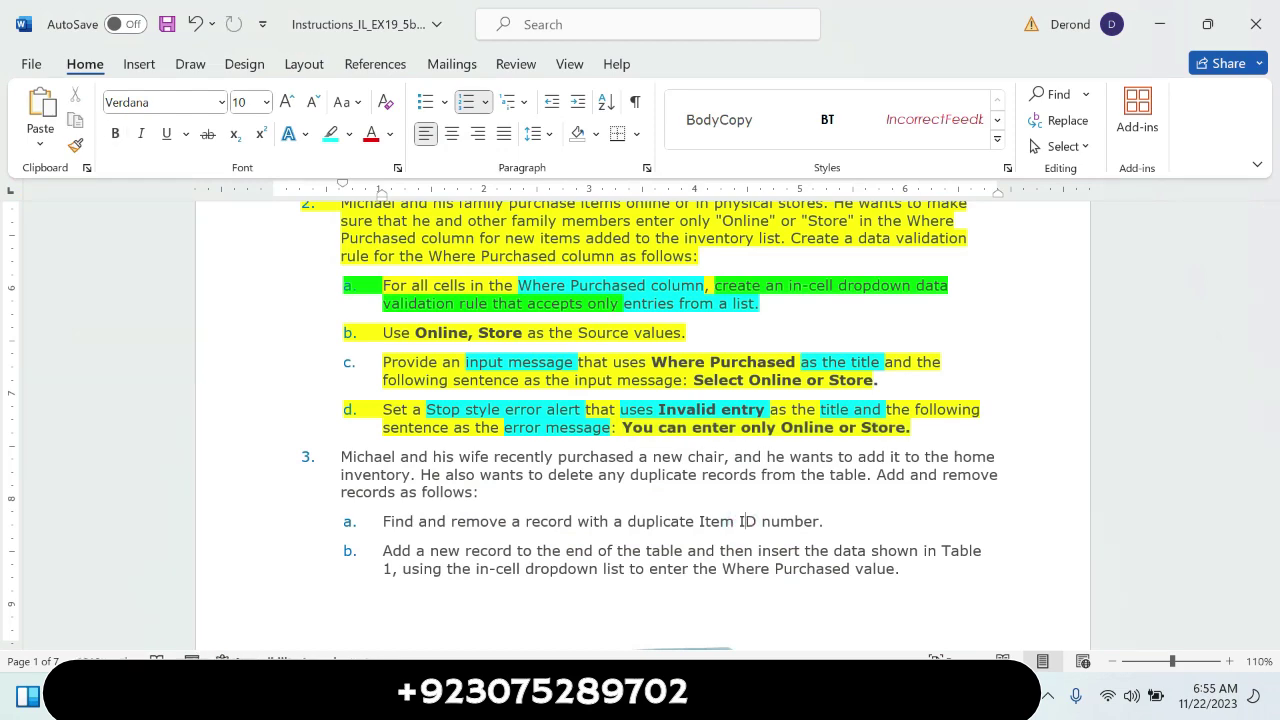
pyautogui.hotkey('alt', 'Tab')
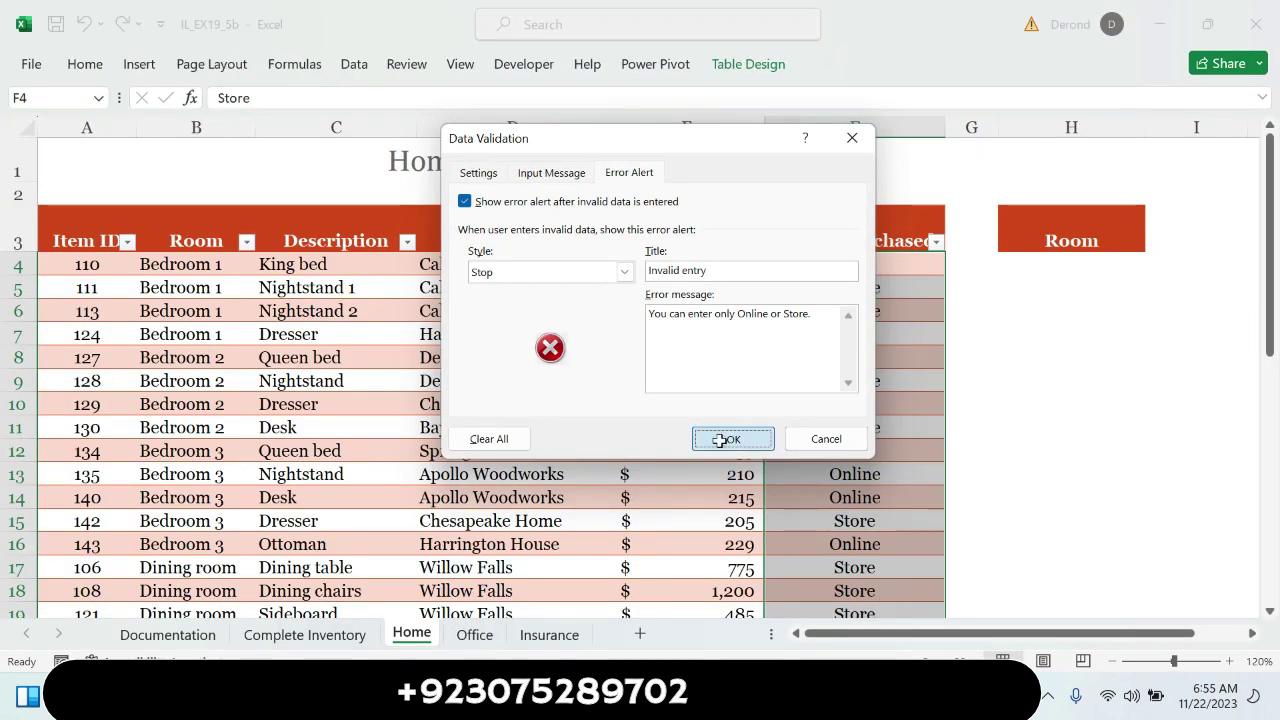
pyautogui.click(719, 441)
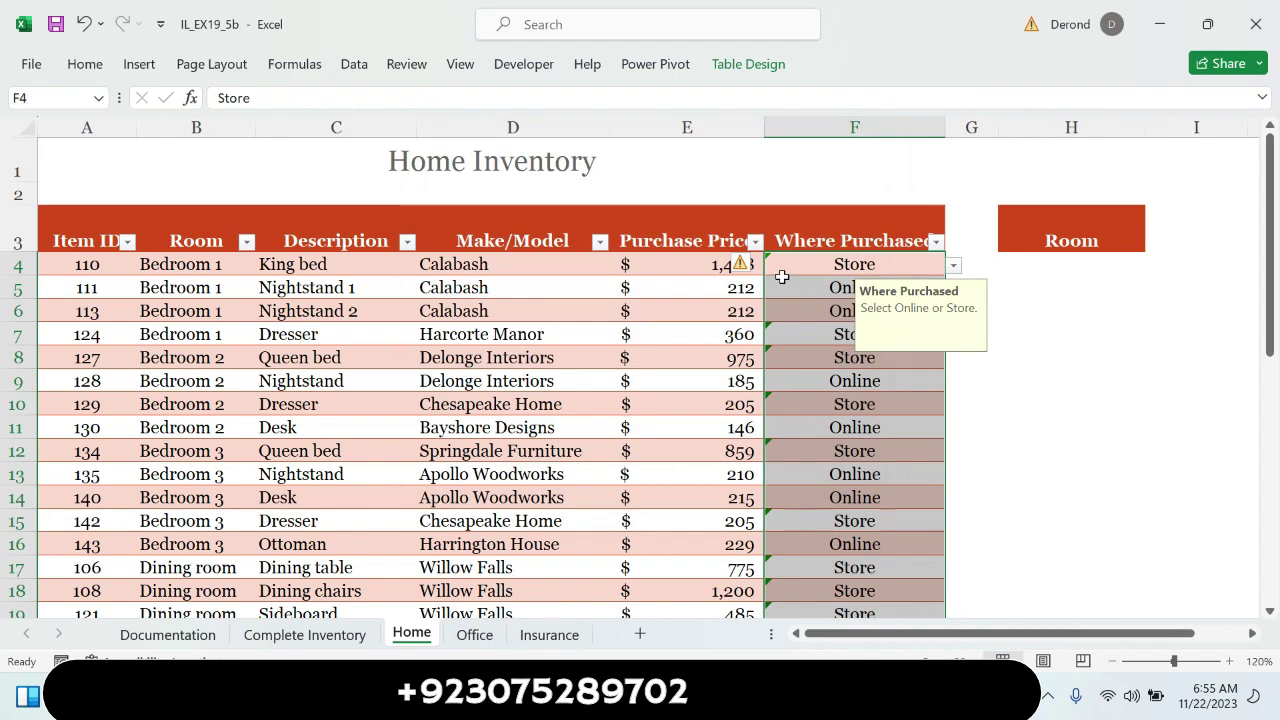
pyautogui.click(741, 265)
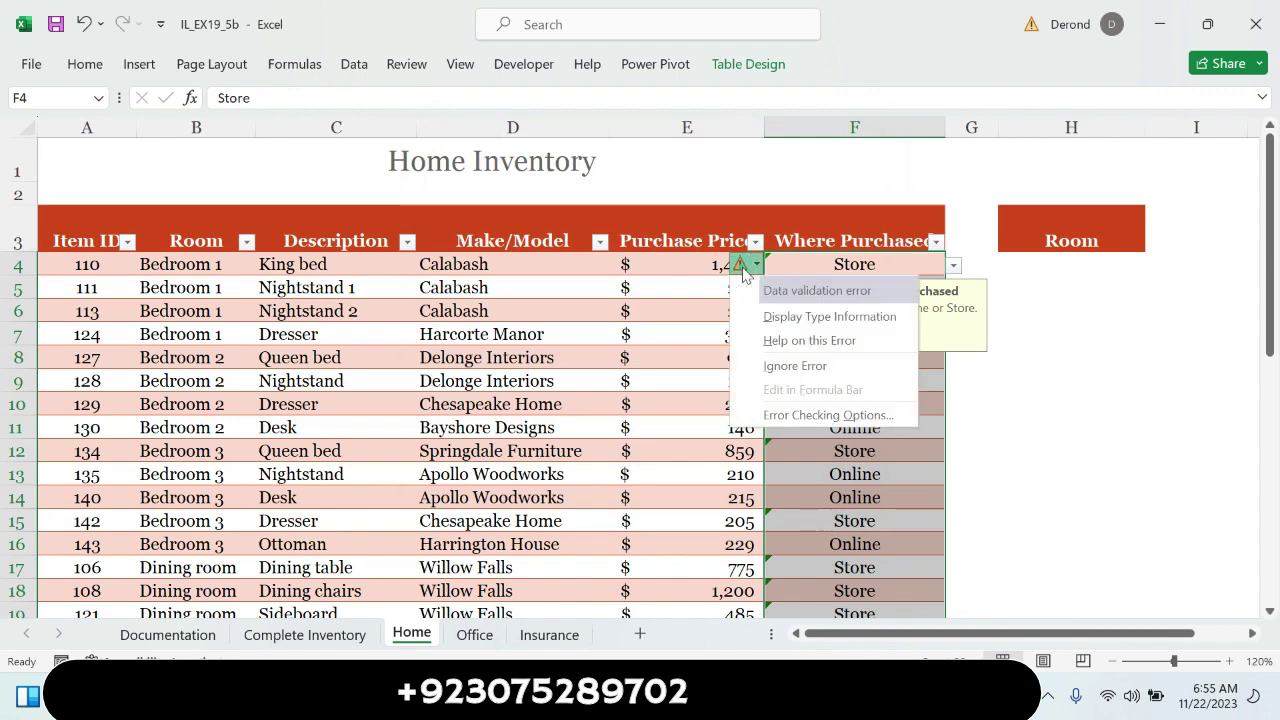
# Ignore the error on E4 and confirm the input message appears on F4, F5 and F6
pyautogui.click(790, 361)
pyautogui.click(1017, 398)
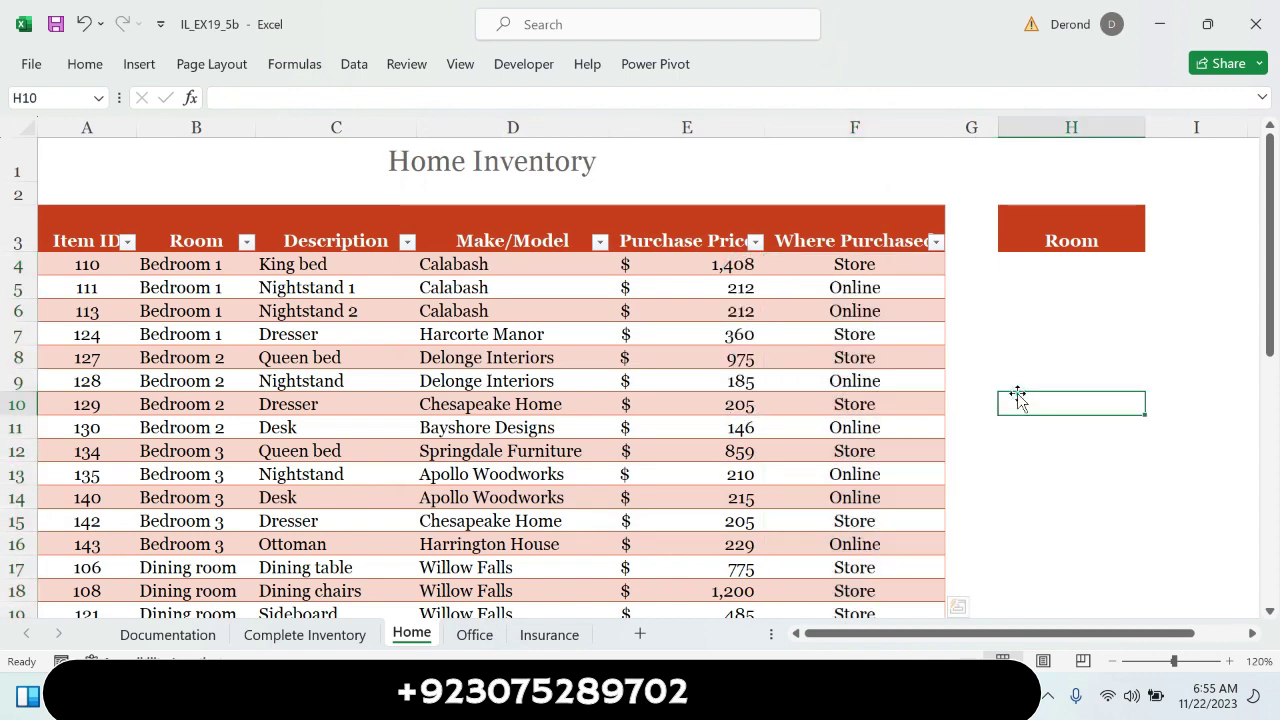
pyautogui.click(900, 260)
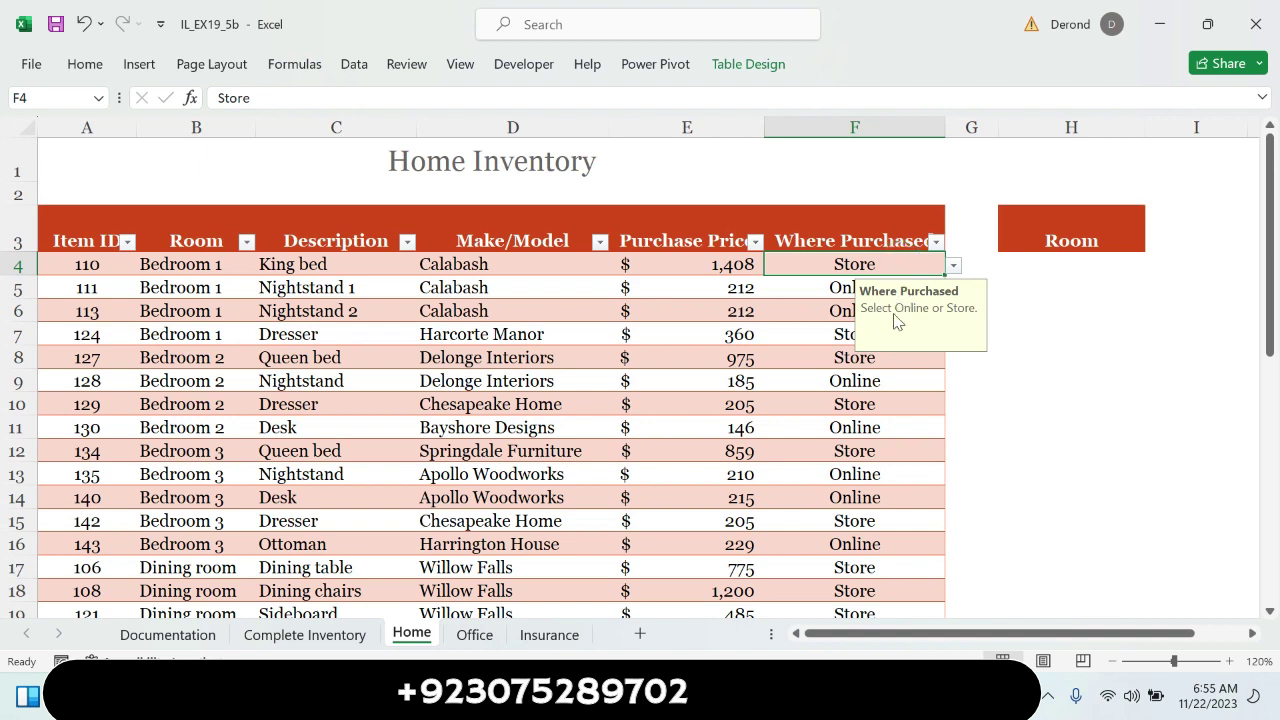
pyautogui.click(820, 290)
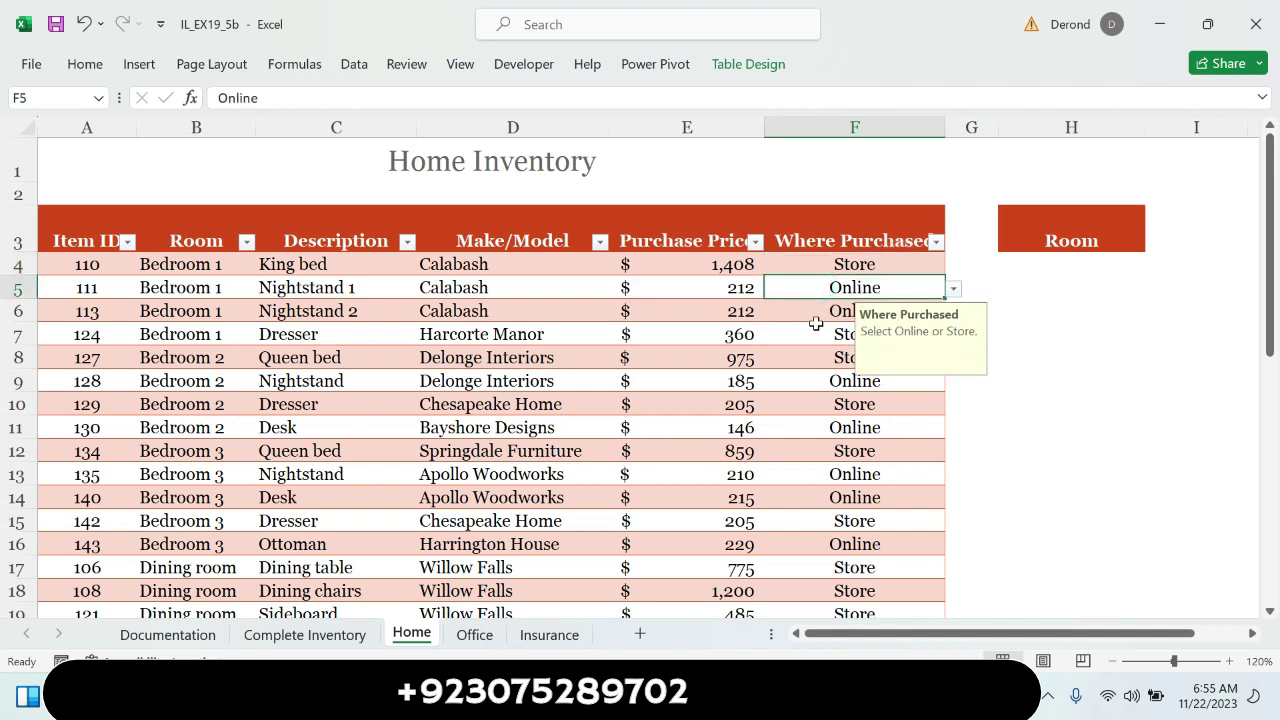
pyautogui.click(812, 312)
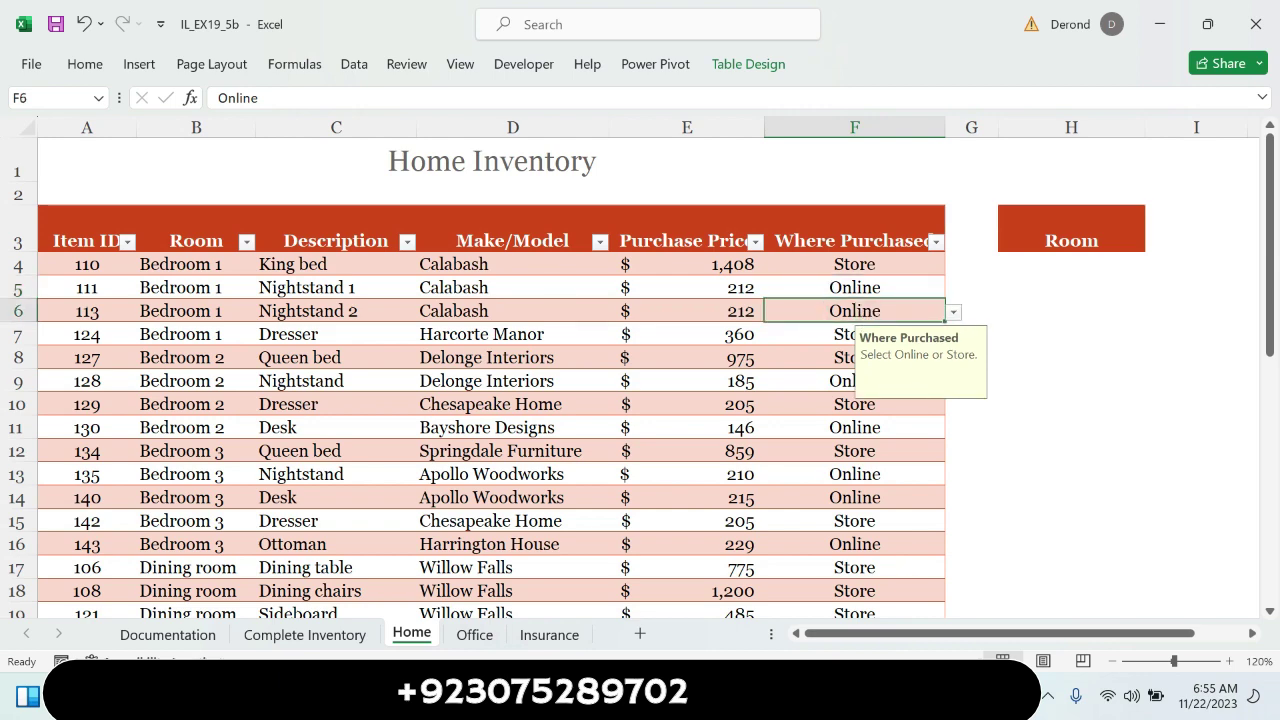
pyautogui.hotkey('alt', 'Tab')
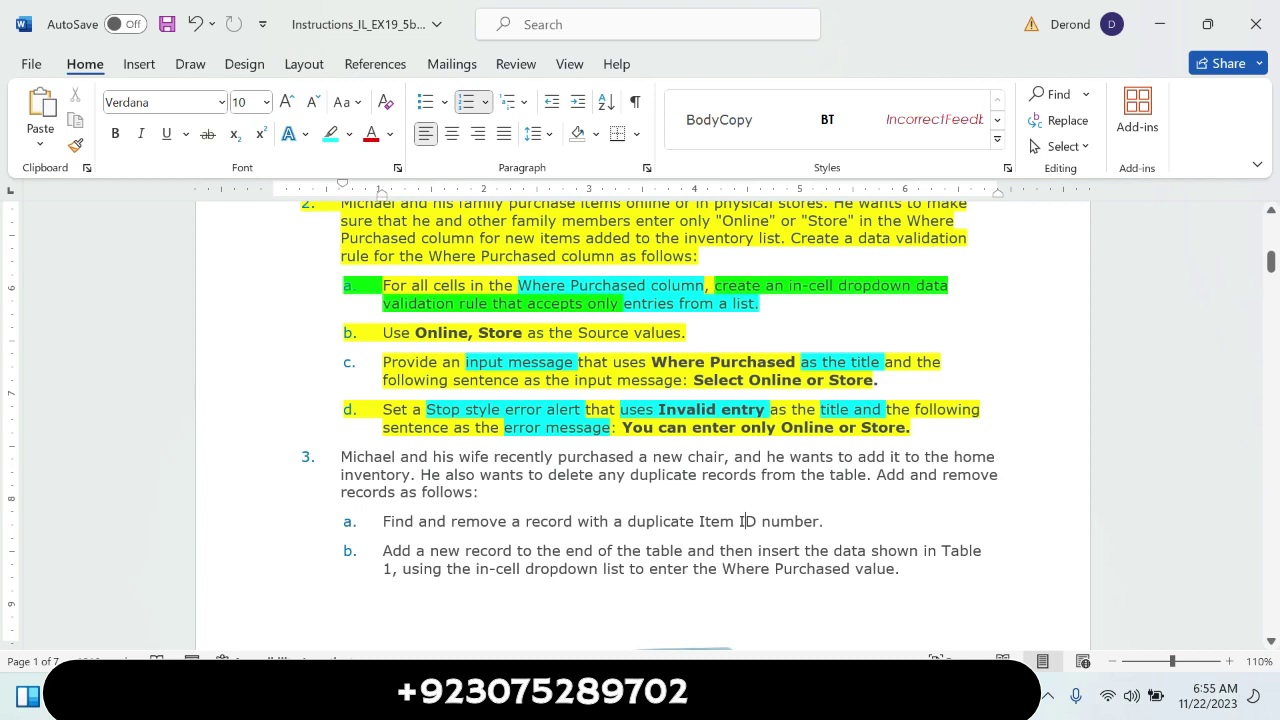
# Highlight step 3 and item 3a in yellow
pyautogui.tripleClick(355, 456)
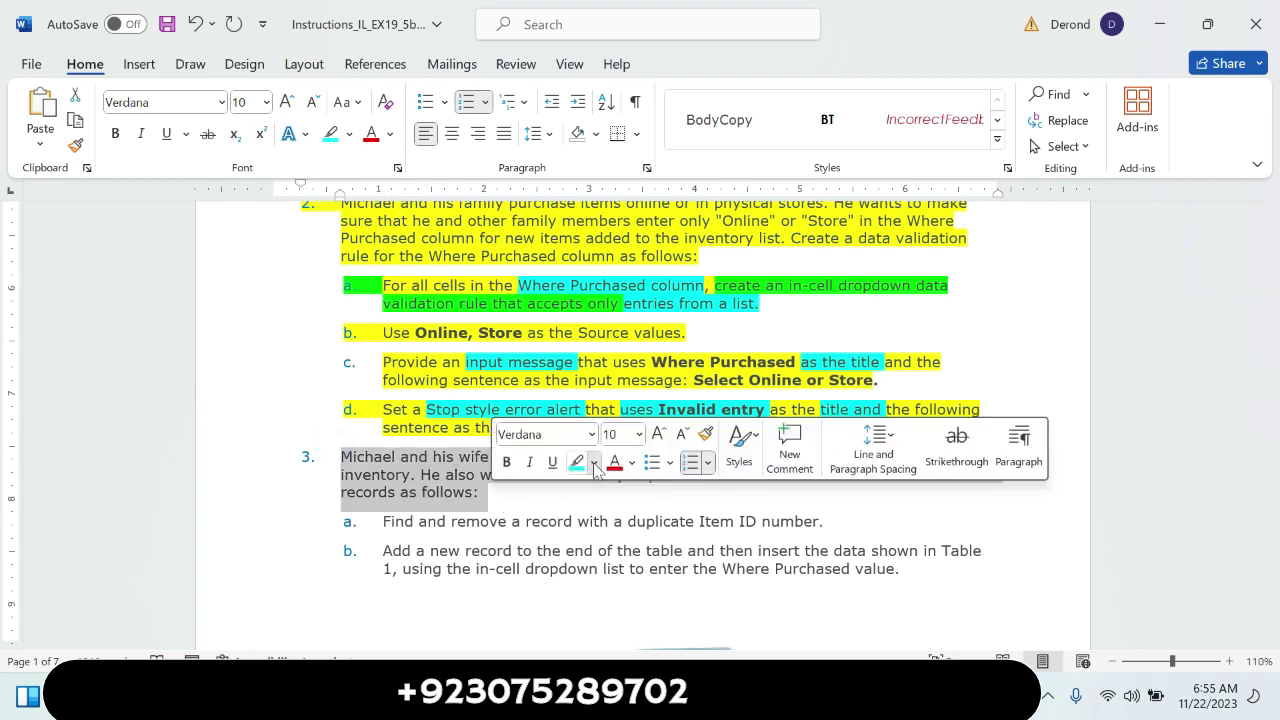
pyautogui.click(595, 468)
pyautogui.click(578, 310)
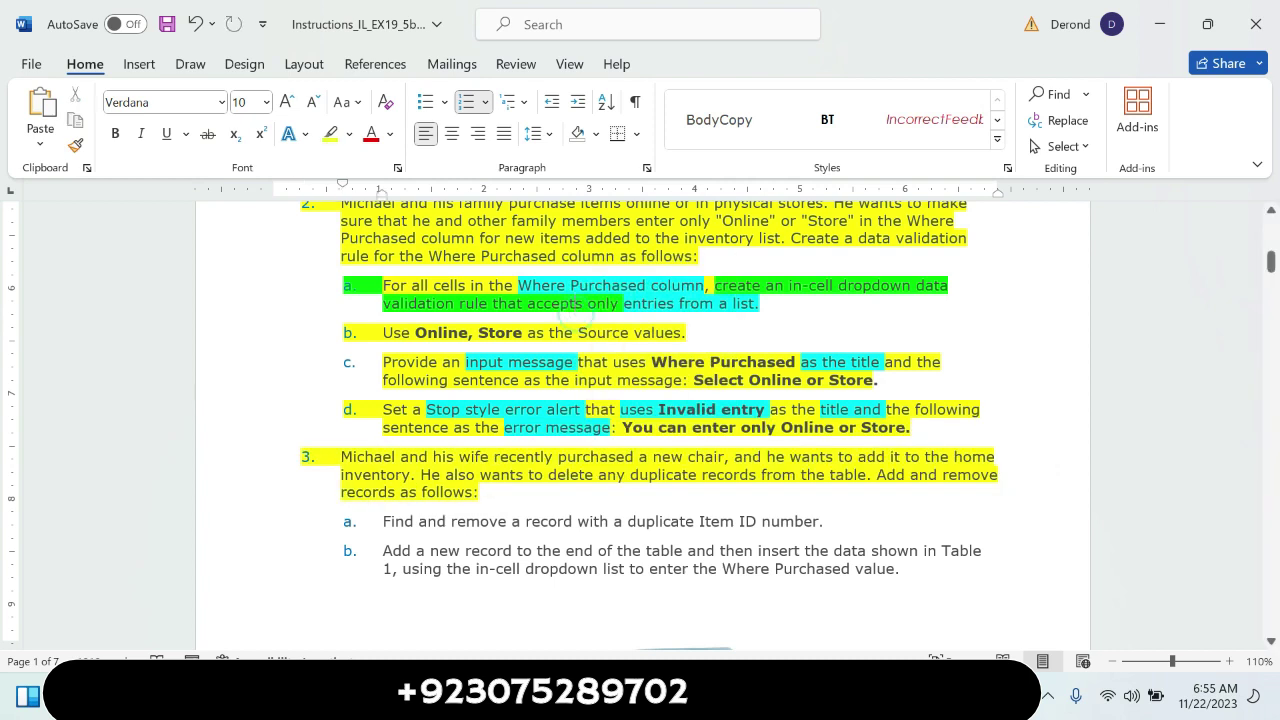
pyautogui.tripleClick(383, 521)
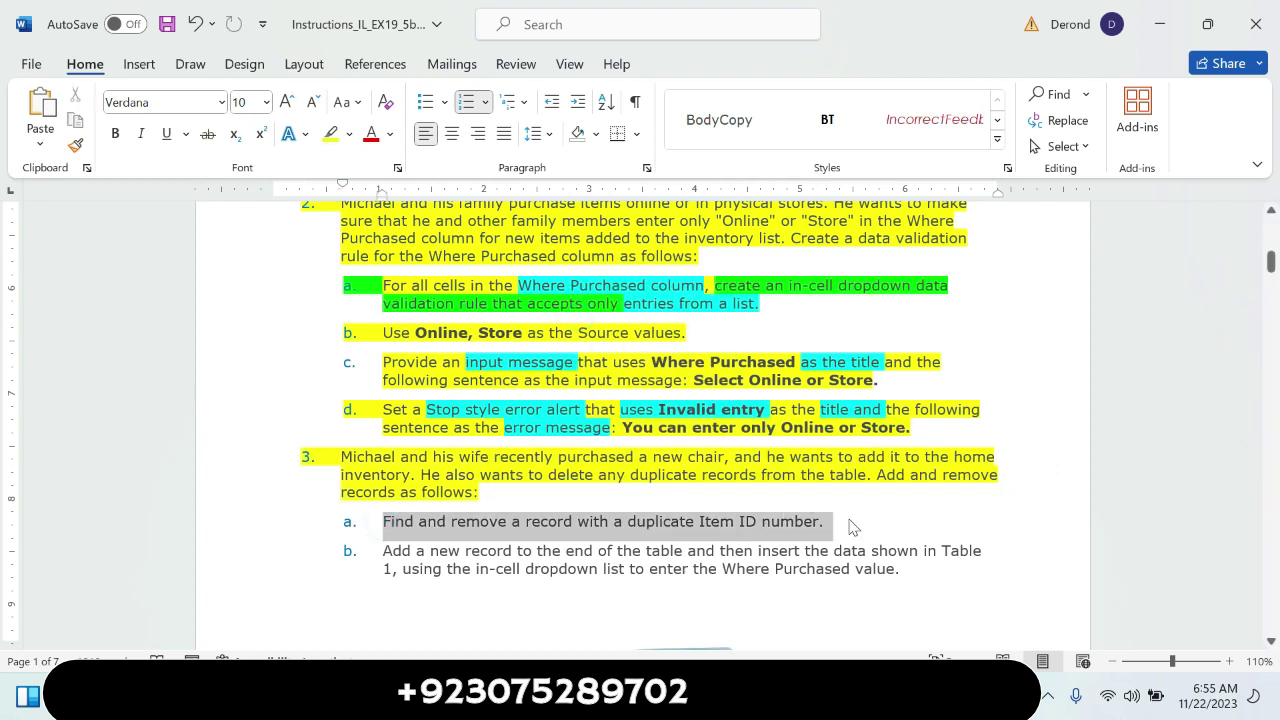
pyautogui.click(757, 485)
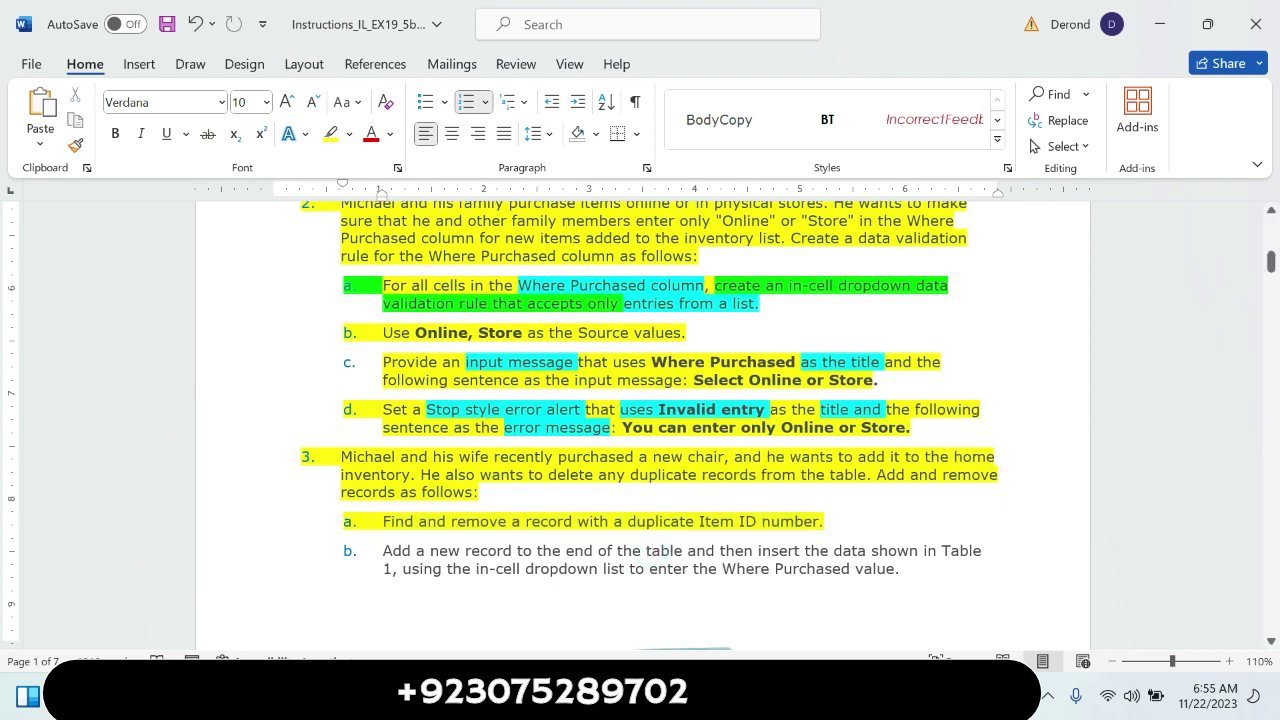
# Highlight 'a duplicate Item ID number' in turquoise
pyautogui.moveTo(613, 521); pyautogui.dragTo(820, 521)
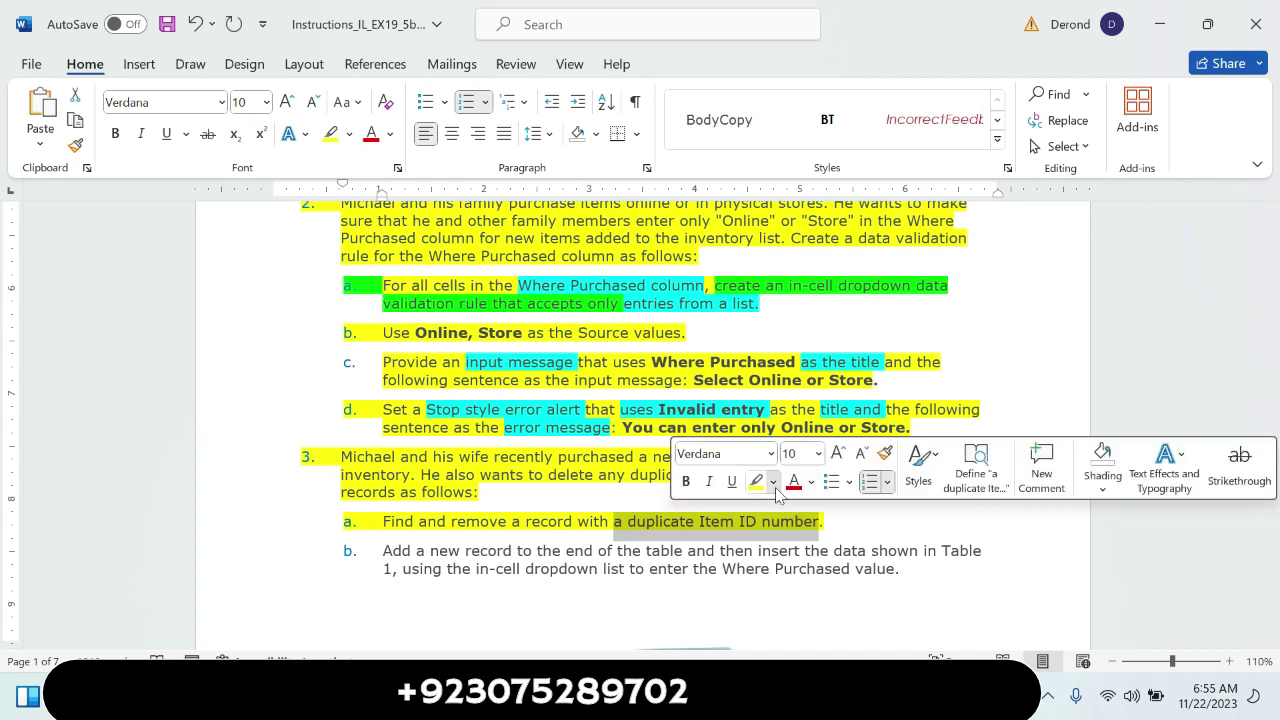
pyautogui.click(773, 482)
pyautogui.click(814, 328)
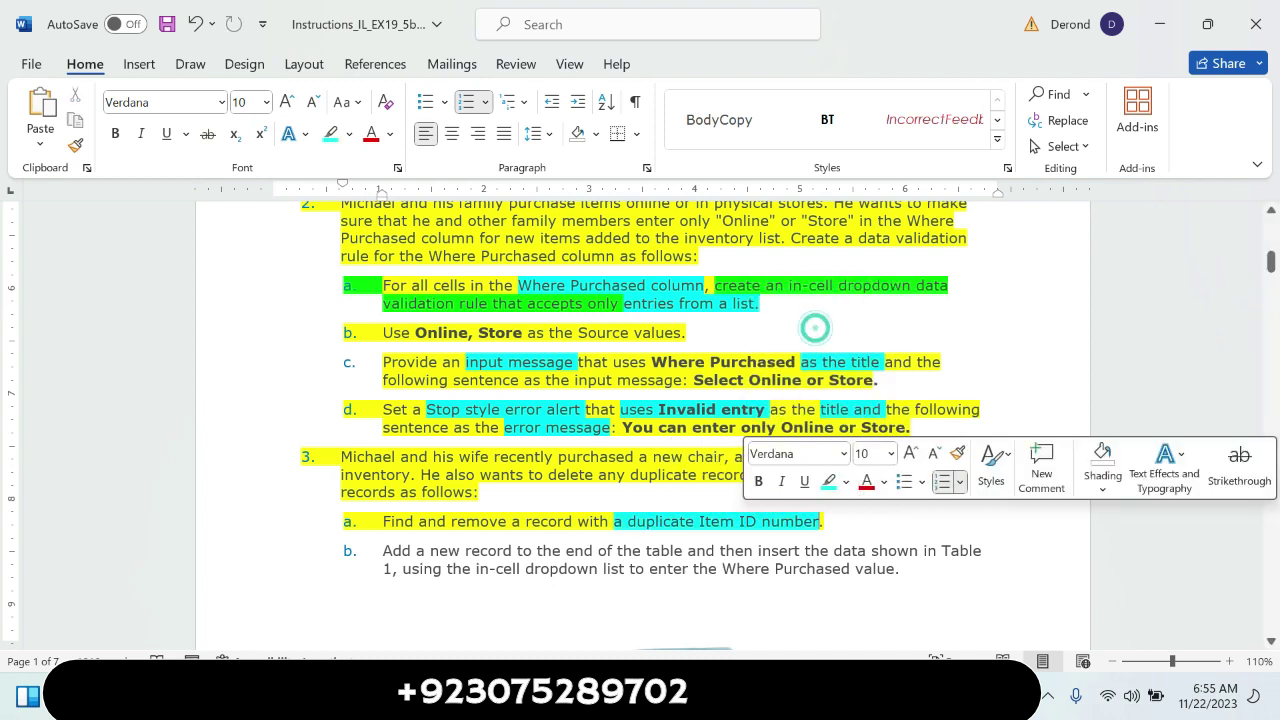
pyautogui.click(892, 517)
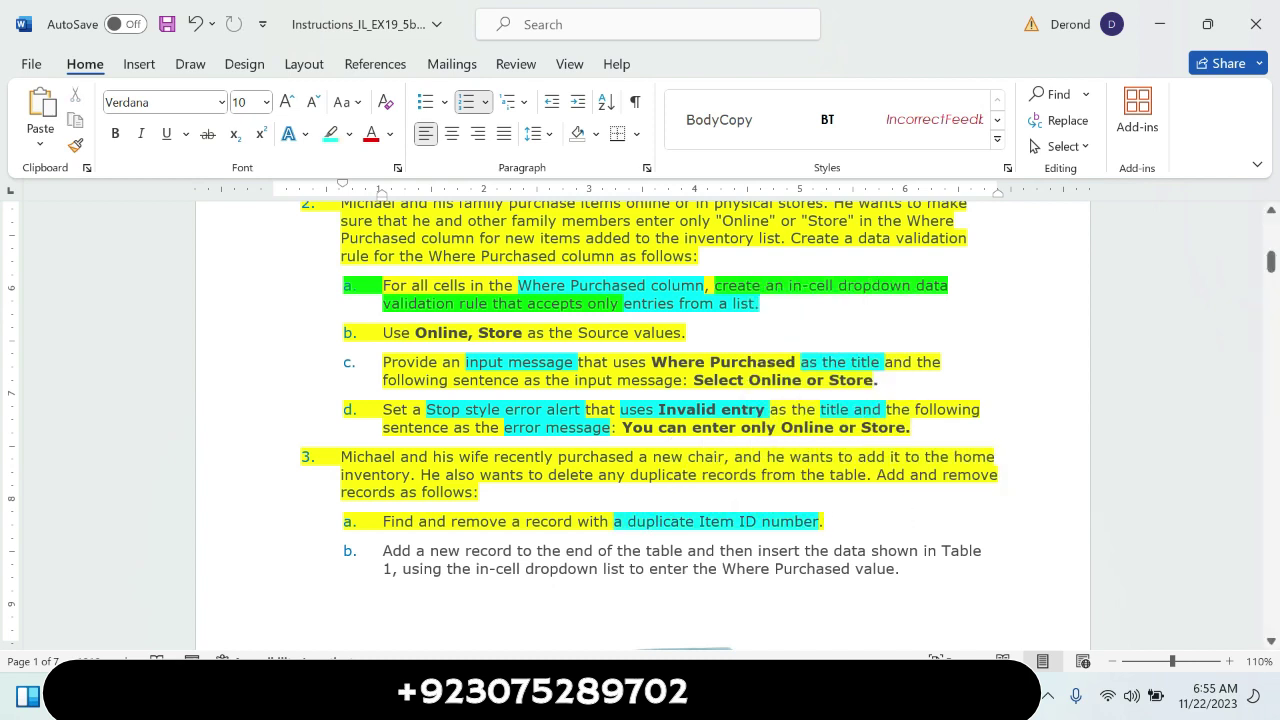
pyautogui.click(928, 600)
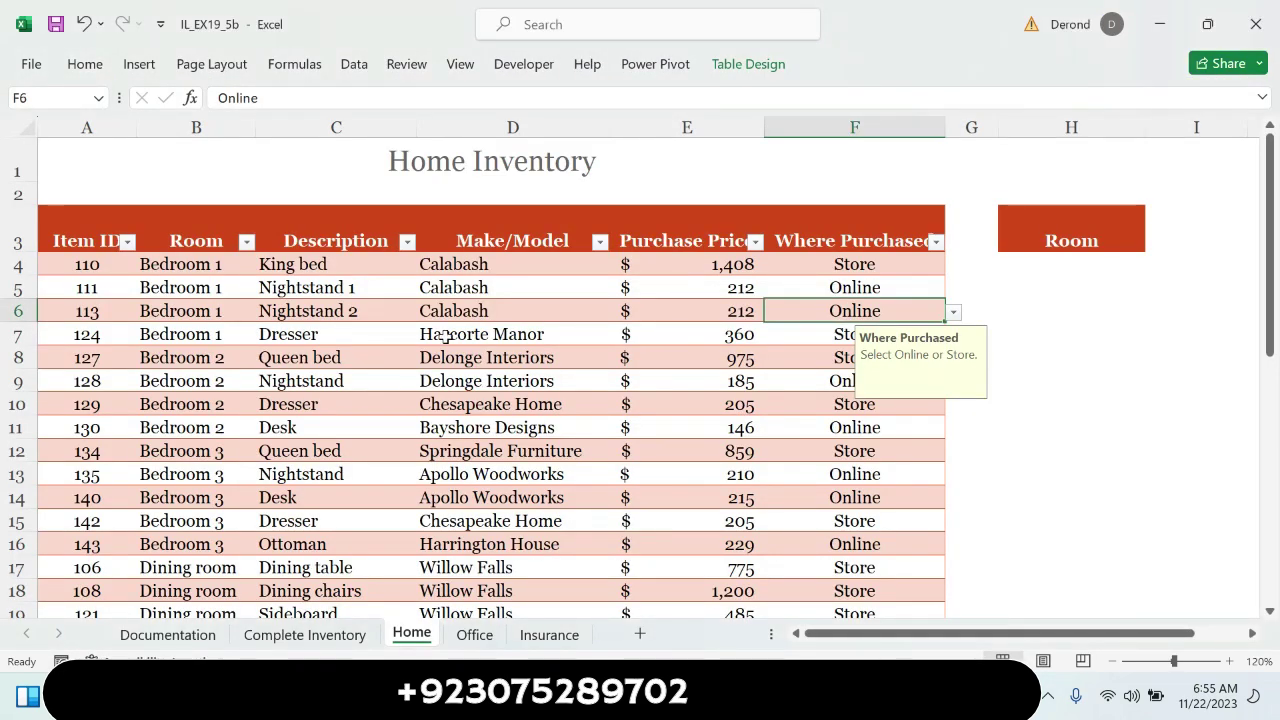
# Run Table Design > Remove Duplicates across all columns, deleting the one duplicate record
pyautogui.click(139, 63)
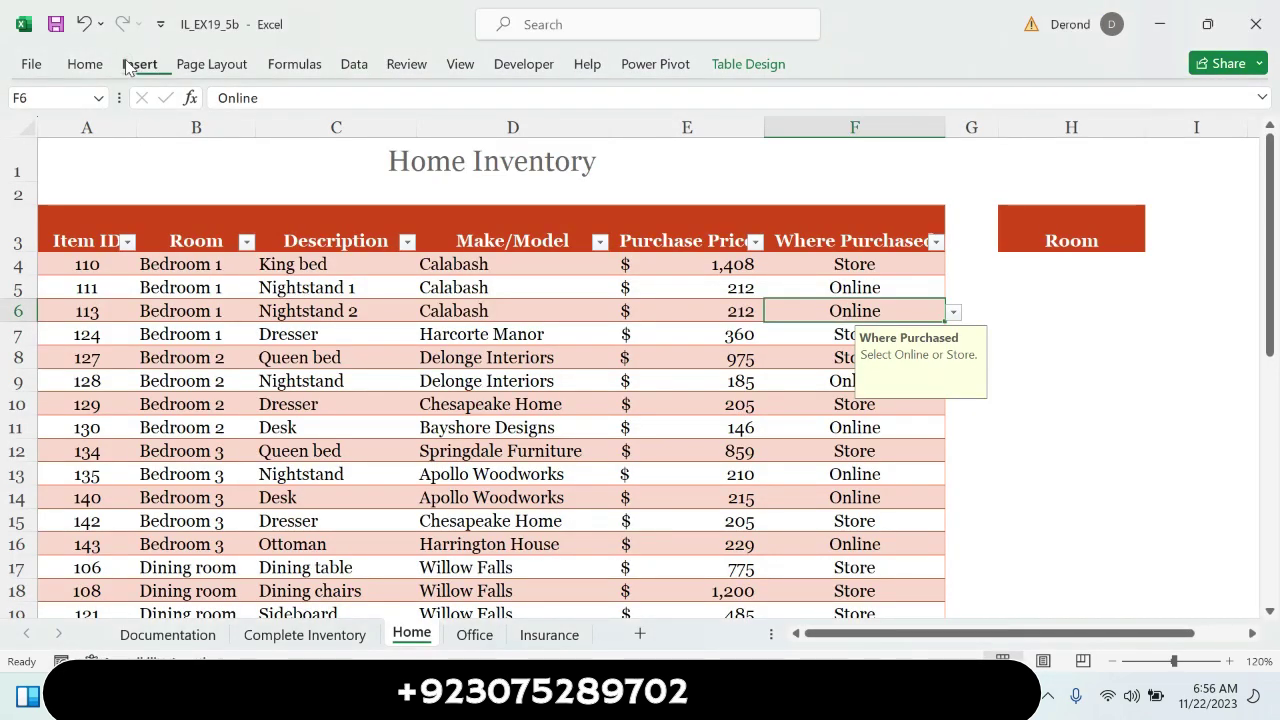
pyautogui.click(200, 63)
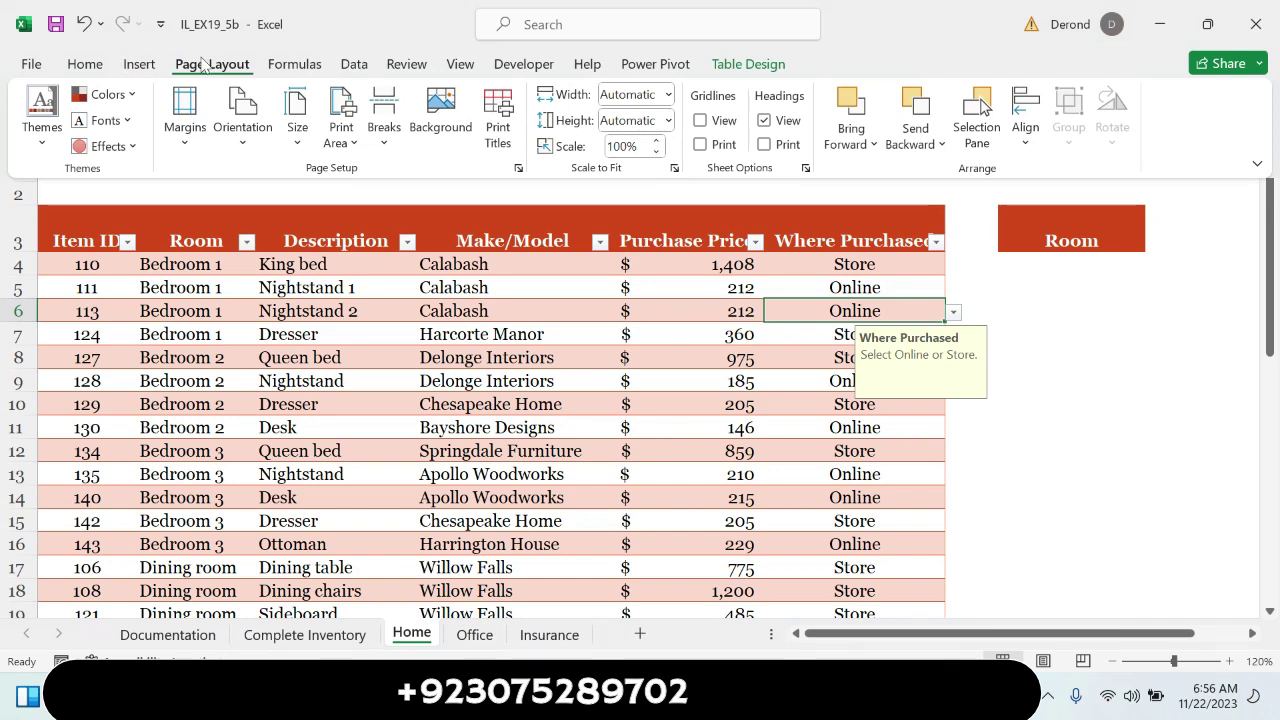
pyautogui.click(352, 64)
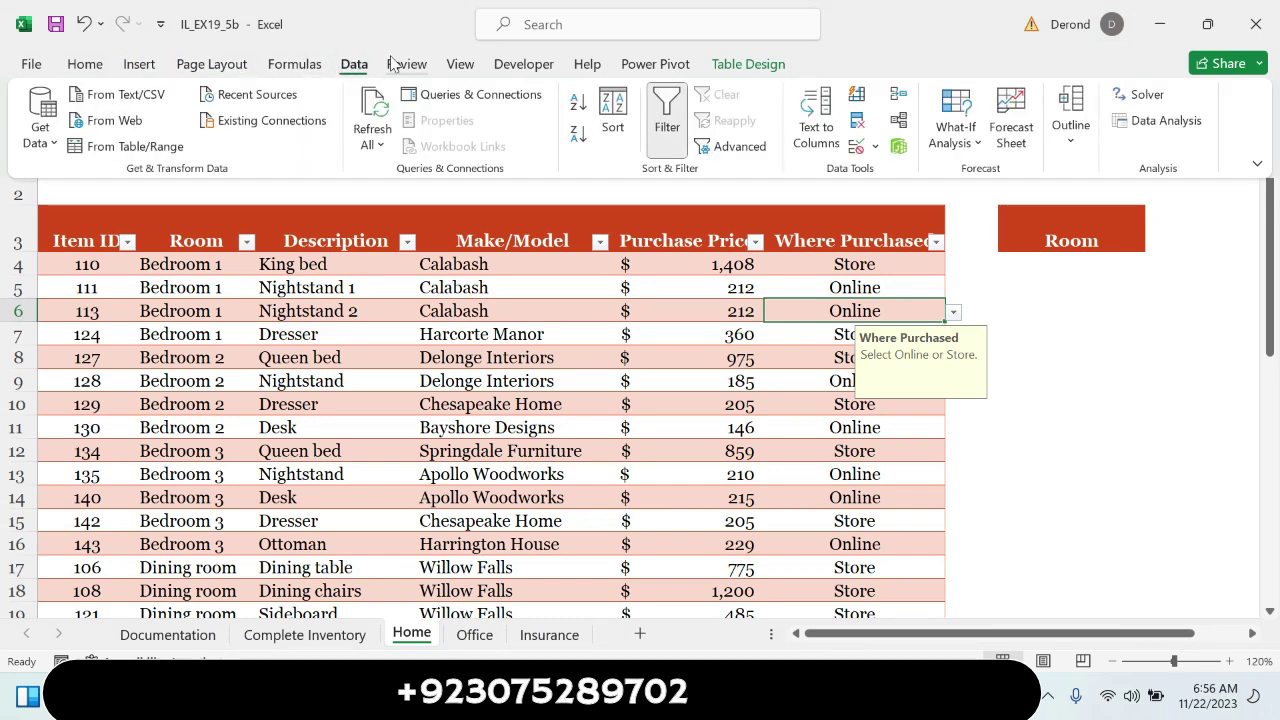
pyautogui.click(422, 65)
pyautogui.click(452, 64)
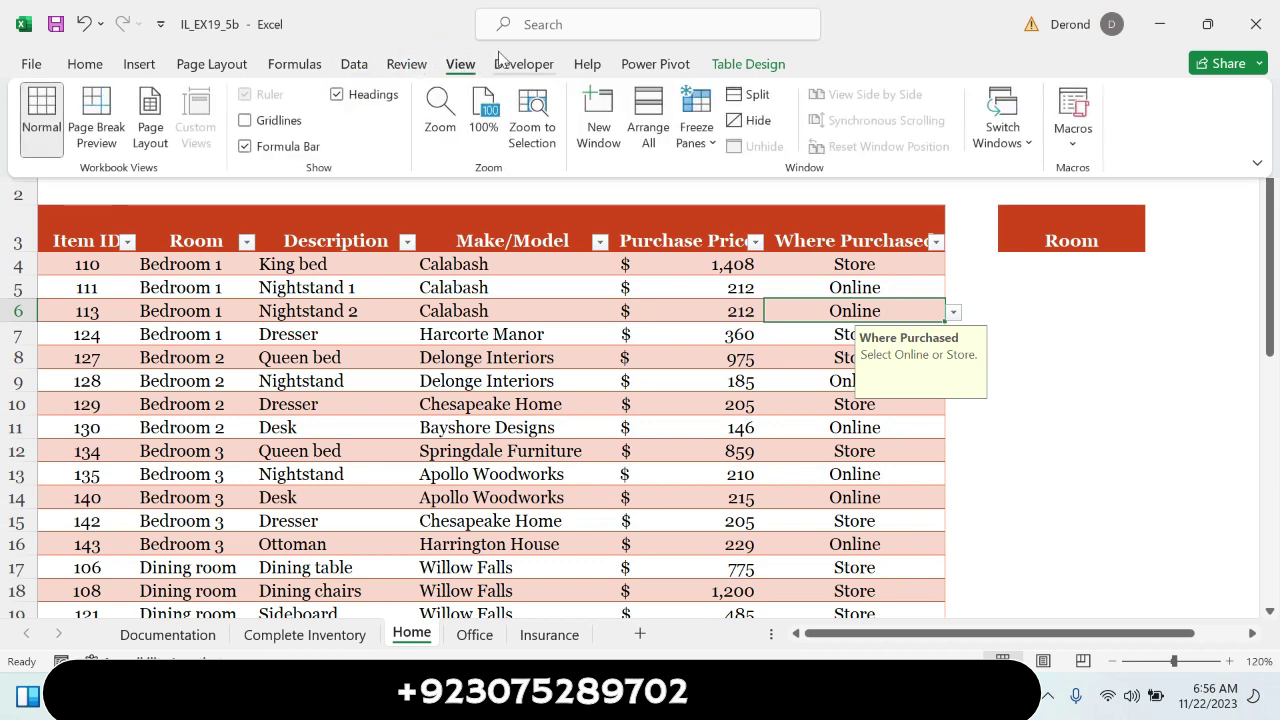
pyautogui.click(404, 67)
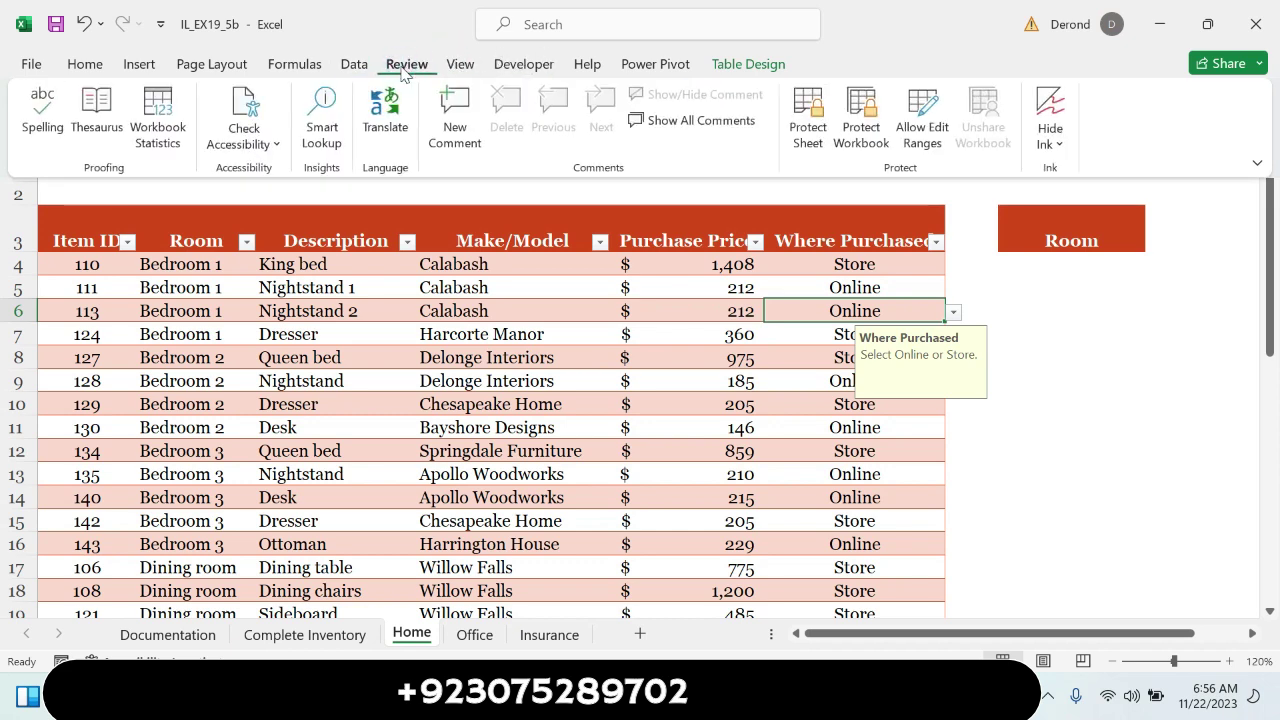
pyautogui.click(742, 66)
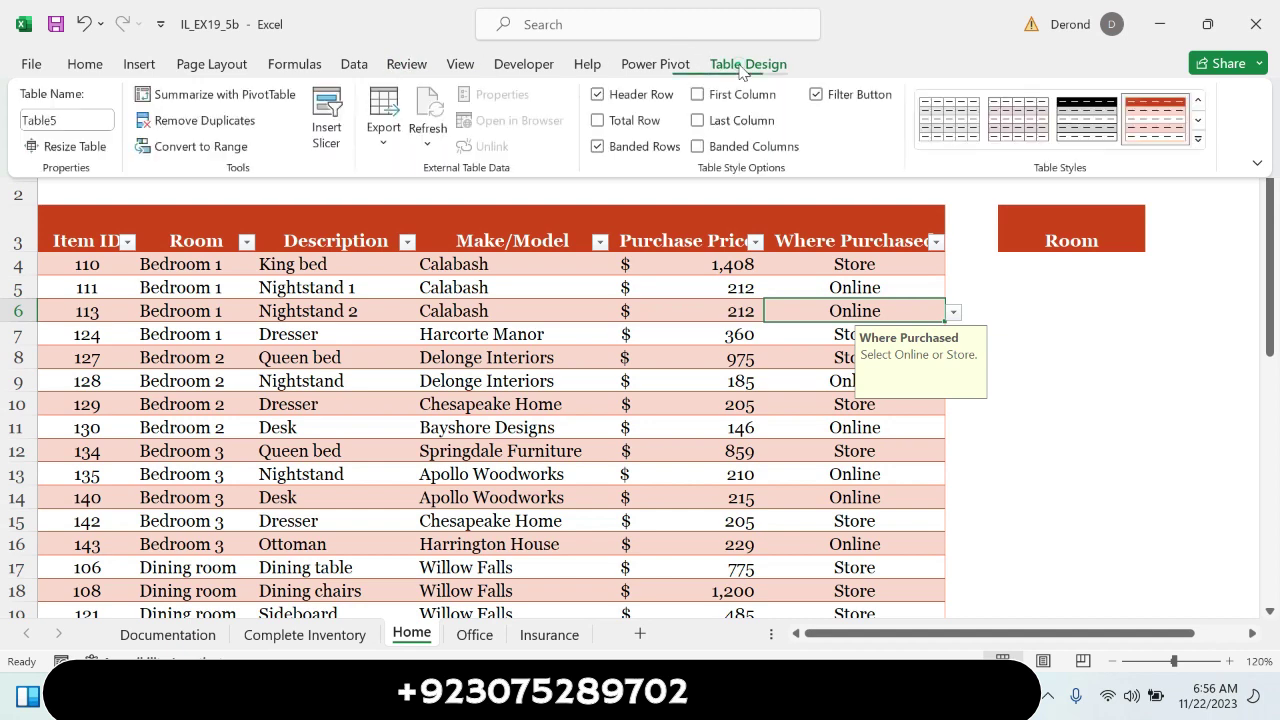
pyautogui.click(222, 120)
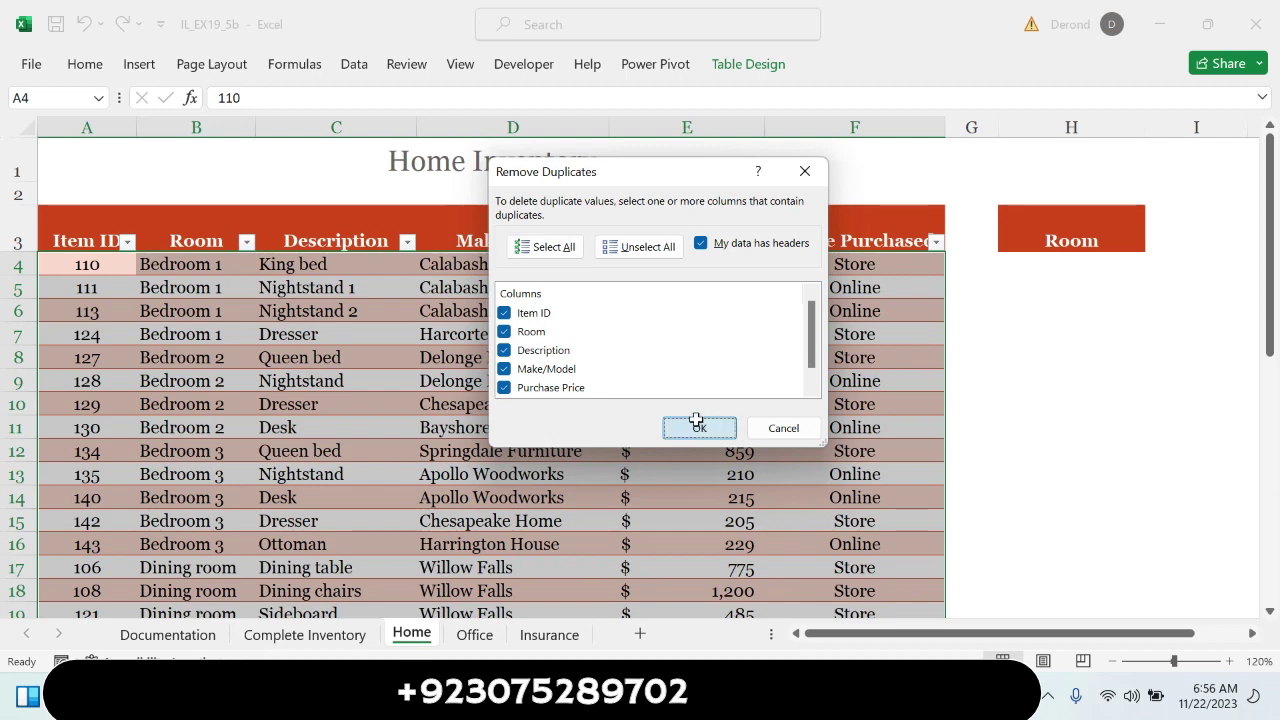
pyautogui.click(697, 425)
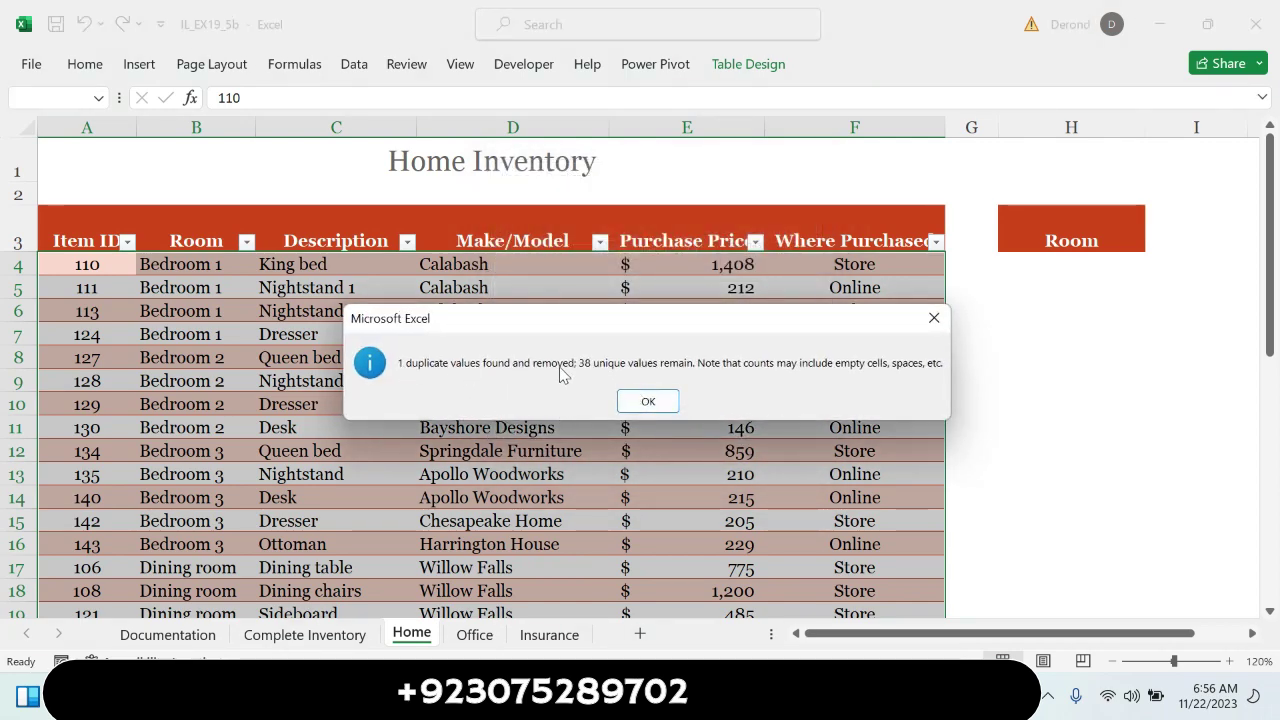
pyautogui.click(648, 401)
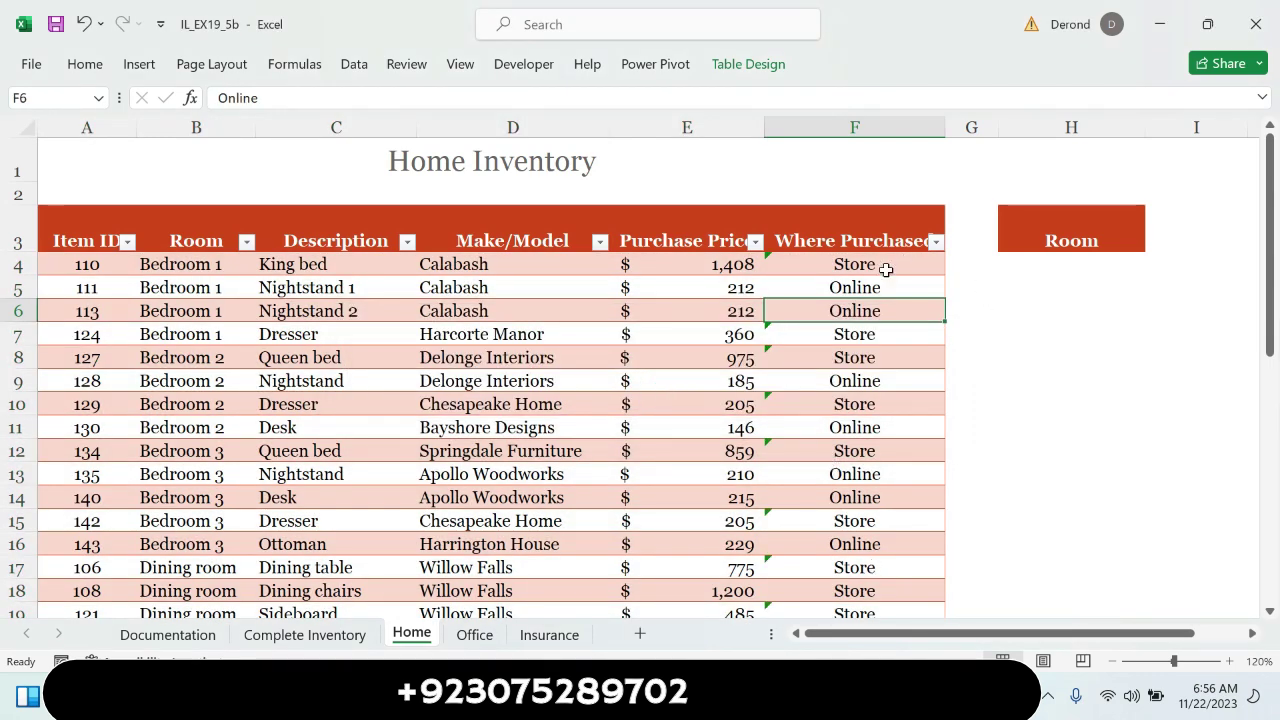
pyautogui.moveTo(1270, 340); pyautogui.dragTo(1270, 232)
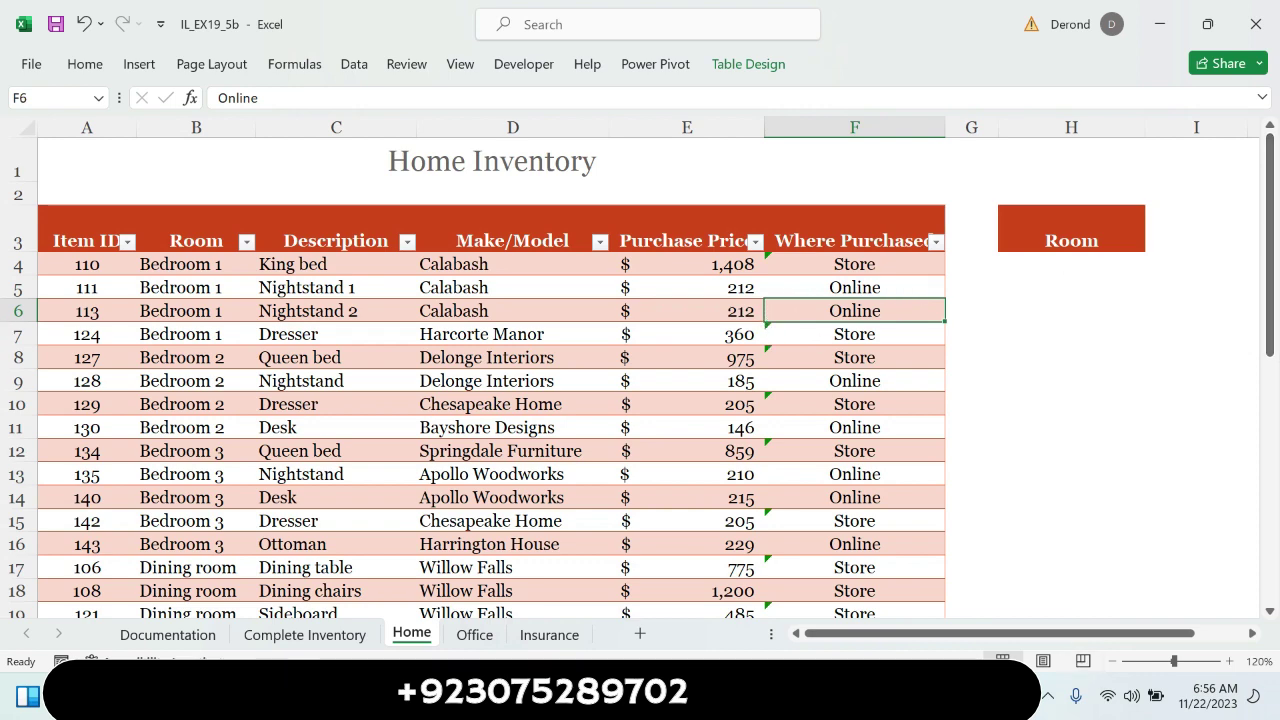
# Highlight instruction 3b in yellow
pyautogui.hotkey('alt', 'Tab')
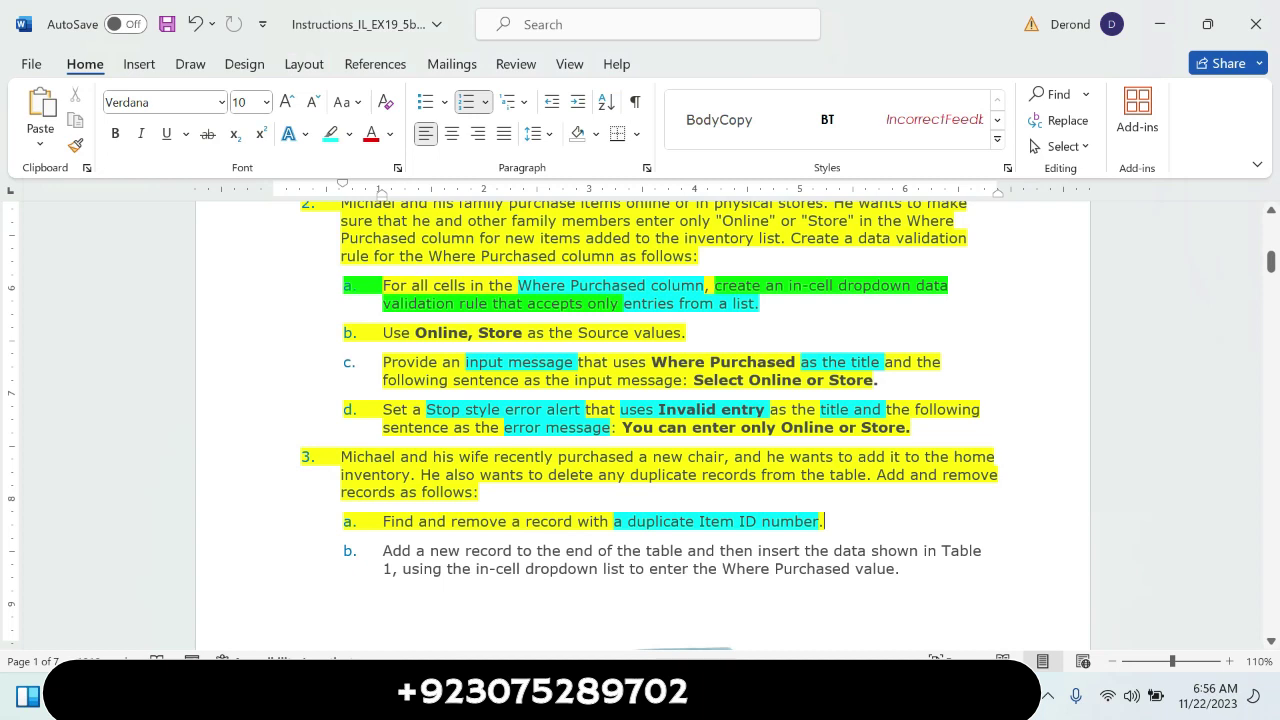
pyautogui.moveTo(382, 551); pyautogui.dragTo(912, 584)
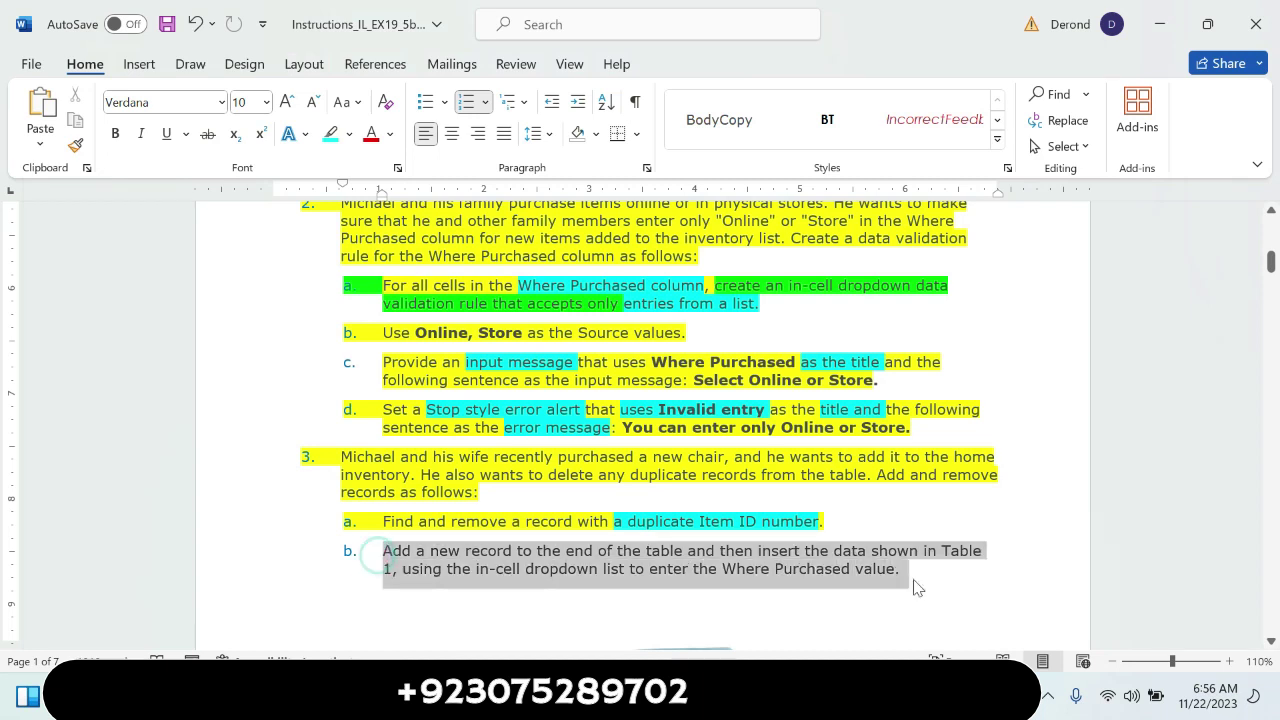
pyautogui.click(845, 546)
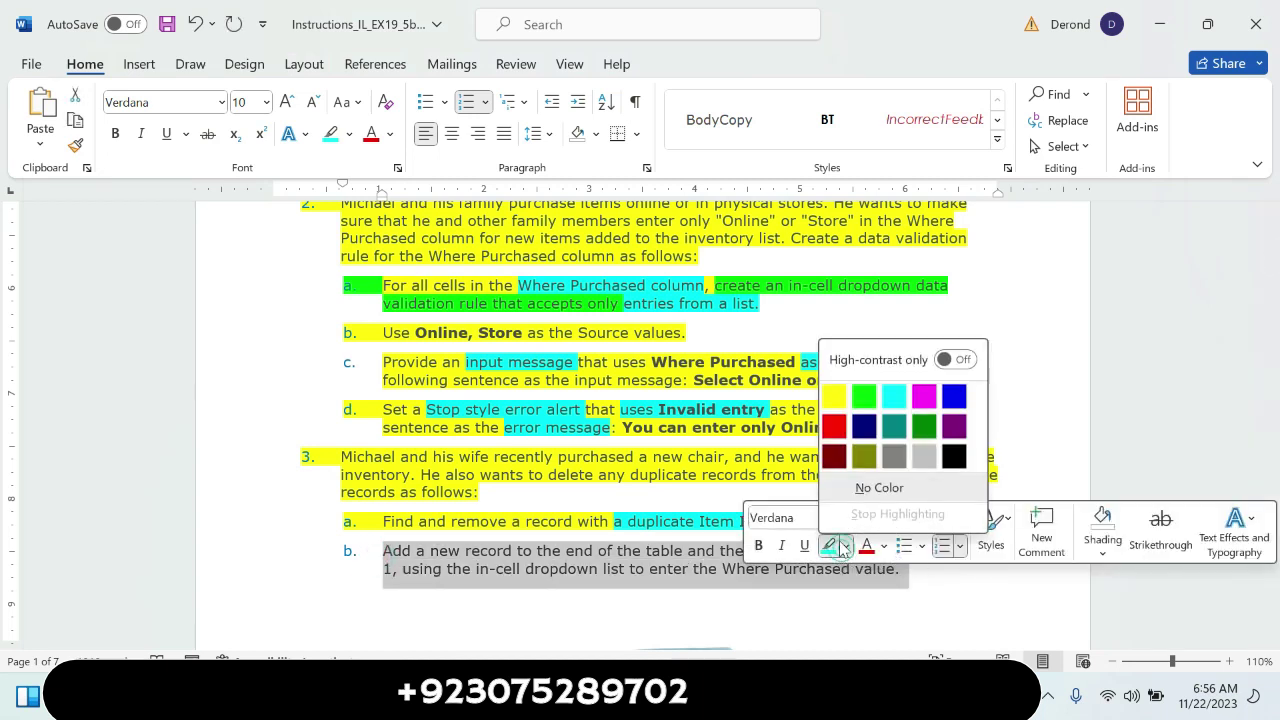
pyautogui.click(834, 398)
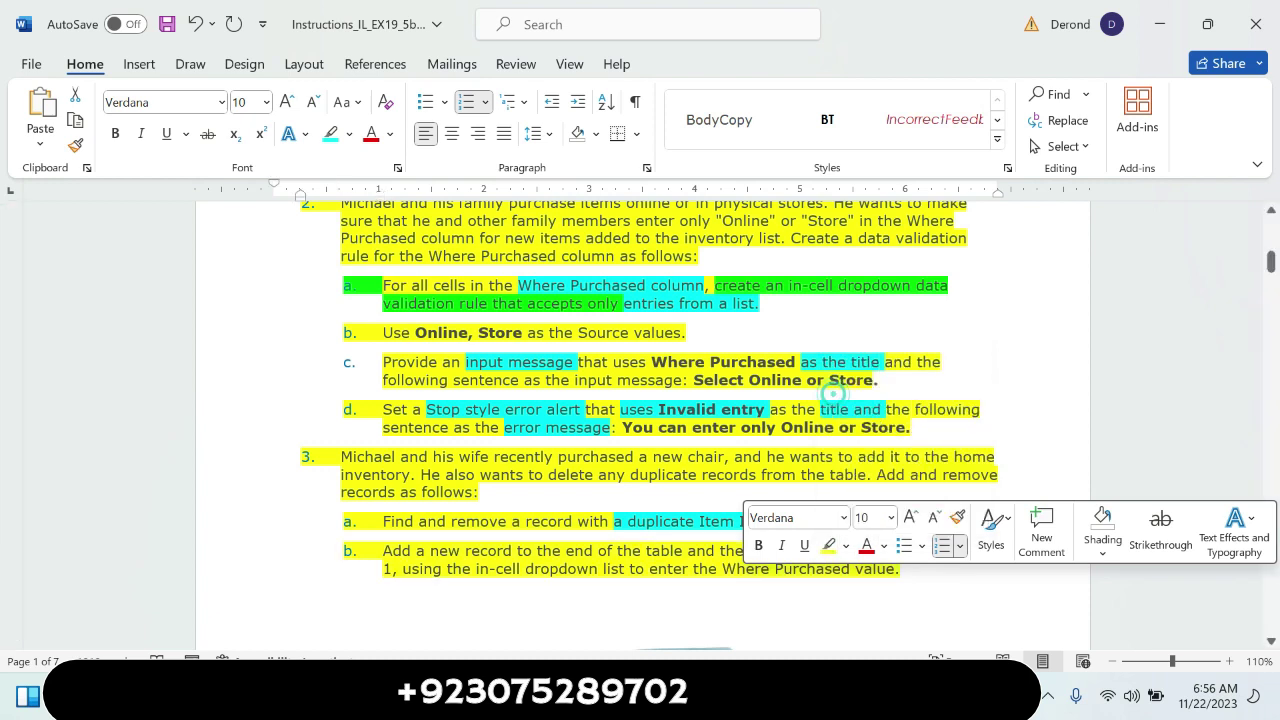
pyautogui.click(865, 625)
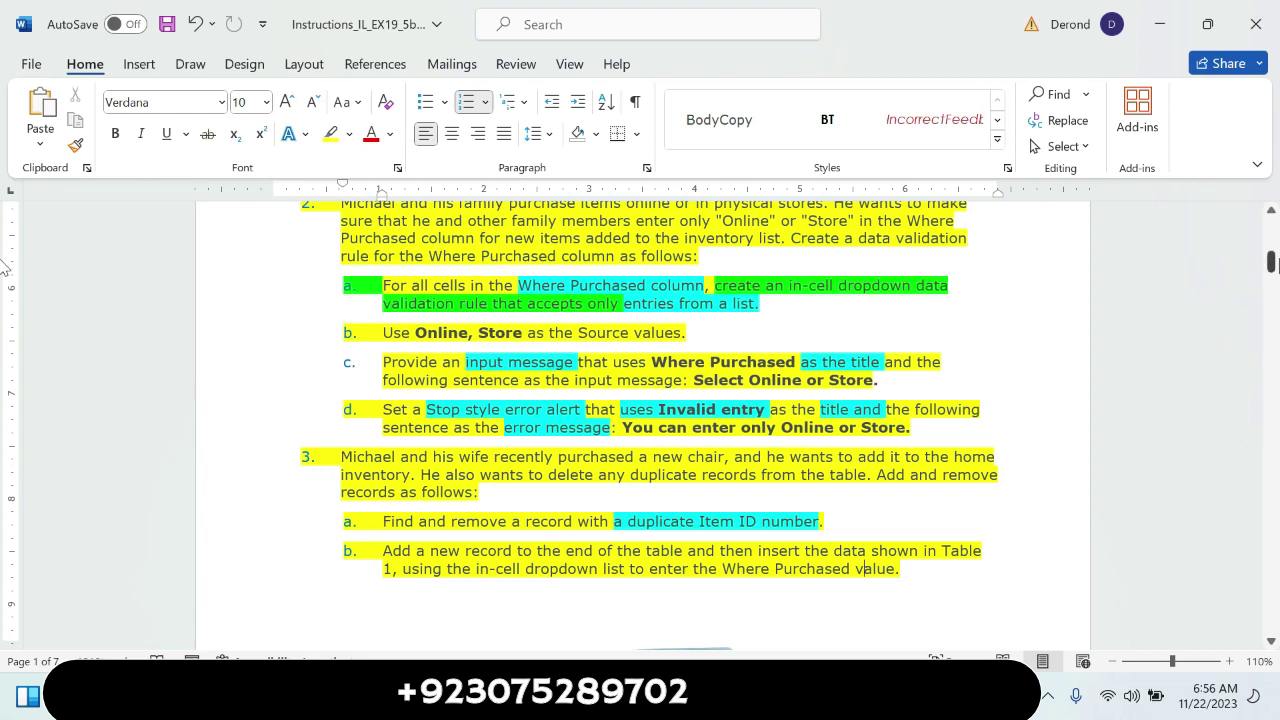
# Scroll down to review Table 1's desk chair data, then back to items a and b
pyautogui.moveTo(3, 262)
pyautogui.mouseDown()
pyautogui.moveTo(5, 300)
pyautogui.moveTo(5, 281)
pyautogui.mouseUp()
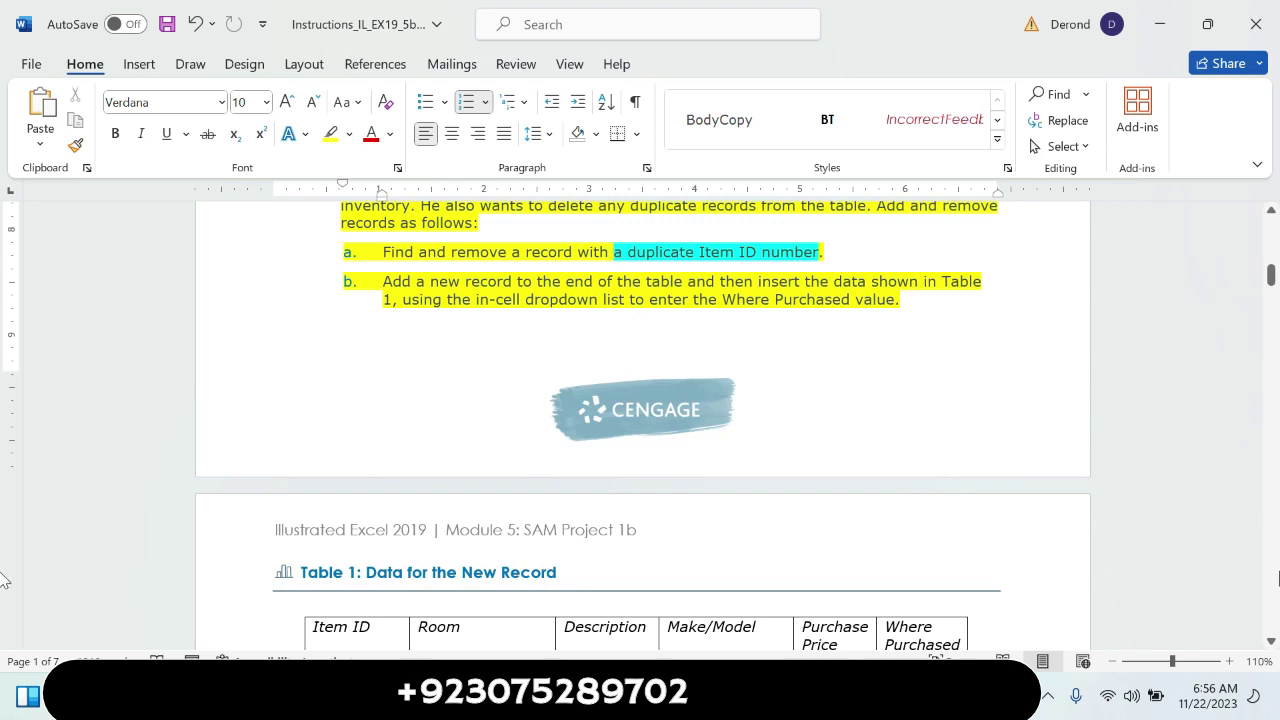
pyautogui.scroll(-1, 3, 643)
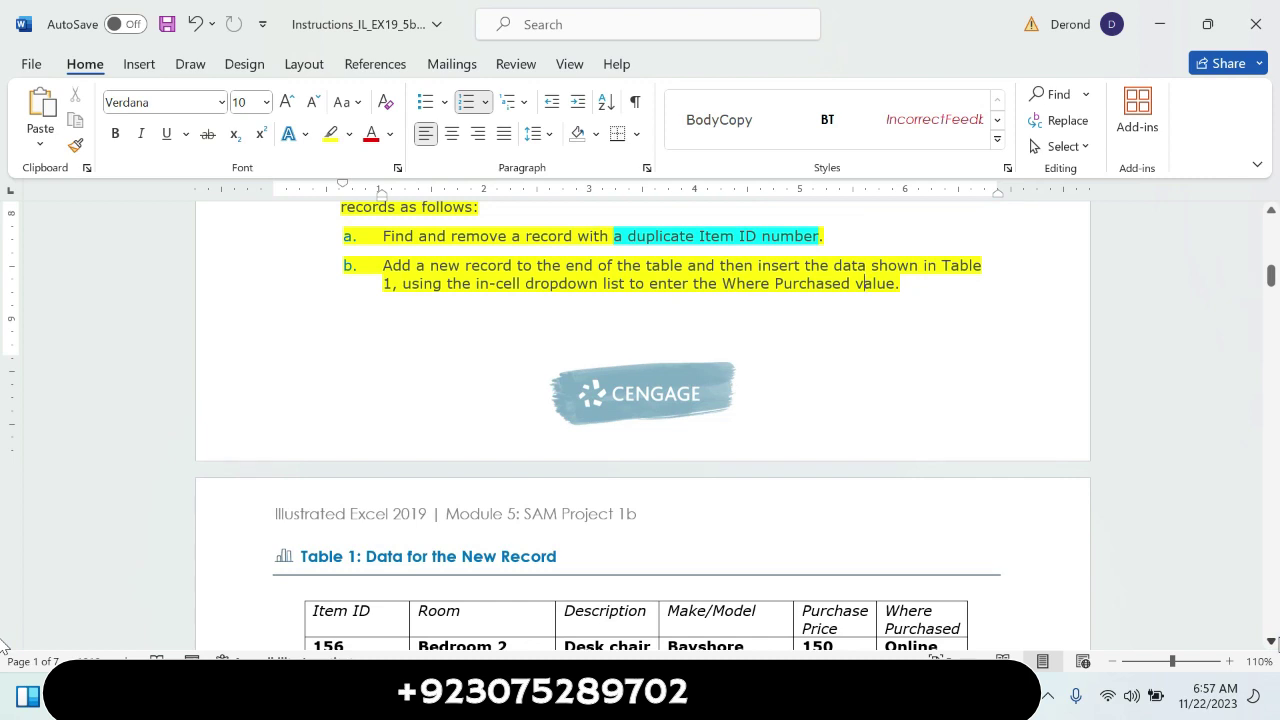
pyautogui.scroll(-1, 3, 643)
pyautogui.scroll(-2, 3, 643)
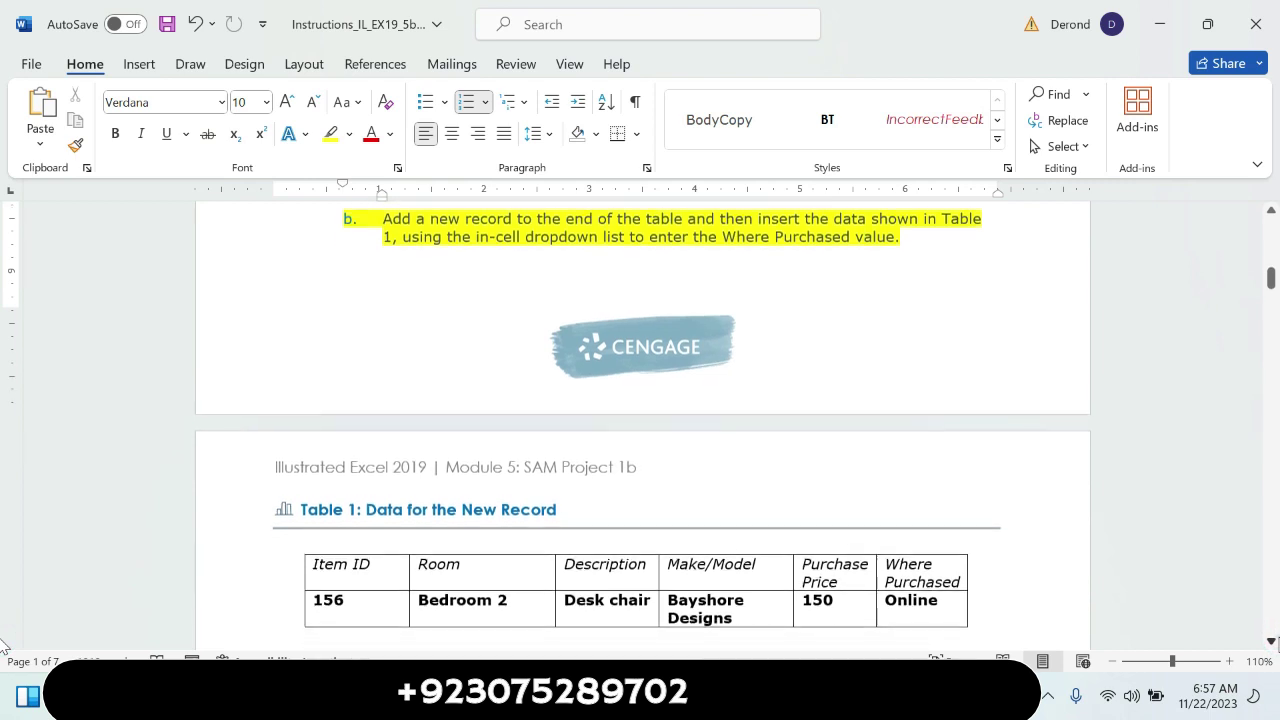
pyautogui.scroll(-1, 4, 646)
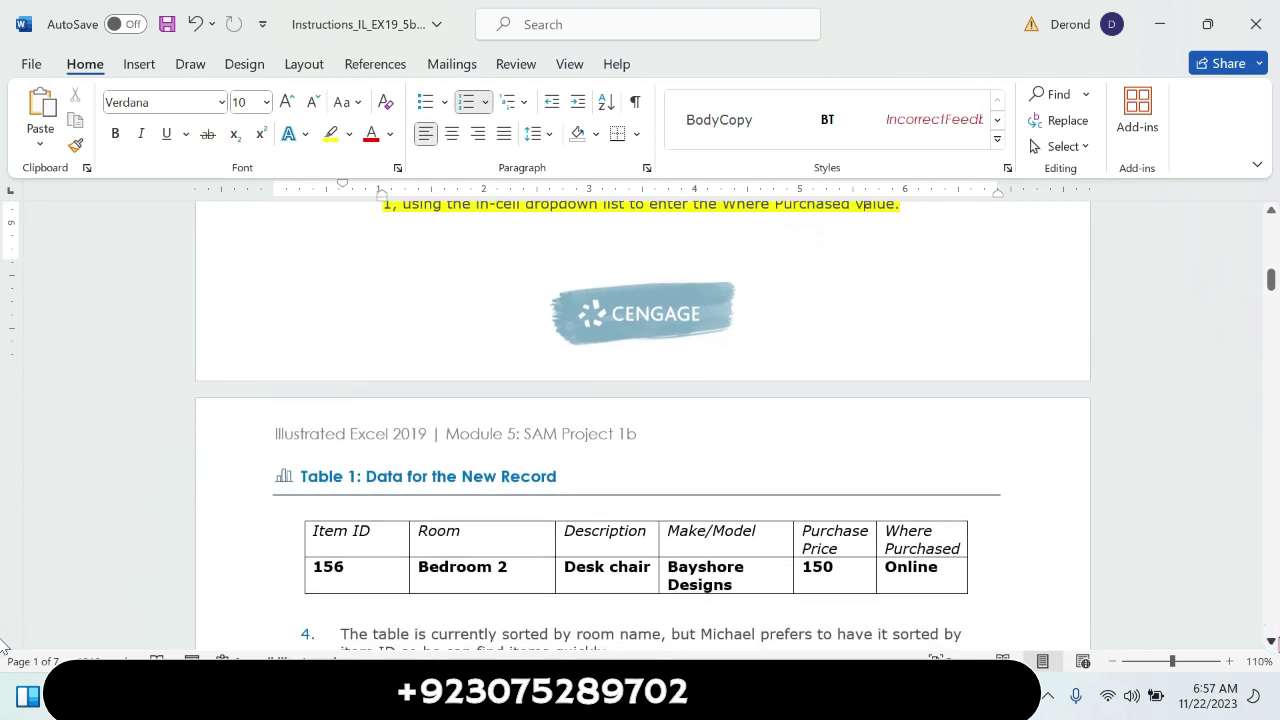
pyautogui.scroll(-1, 3, 646)
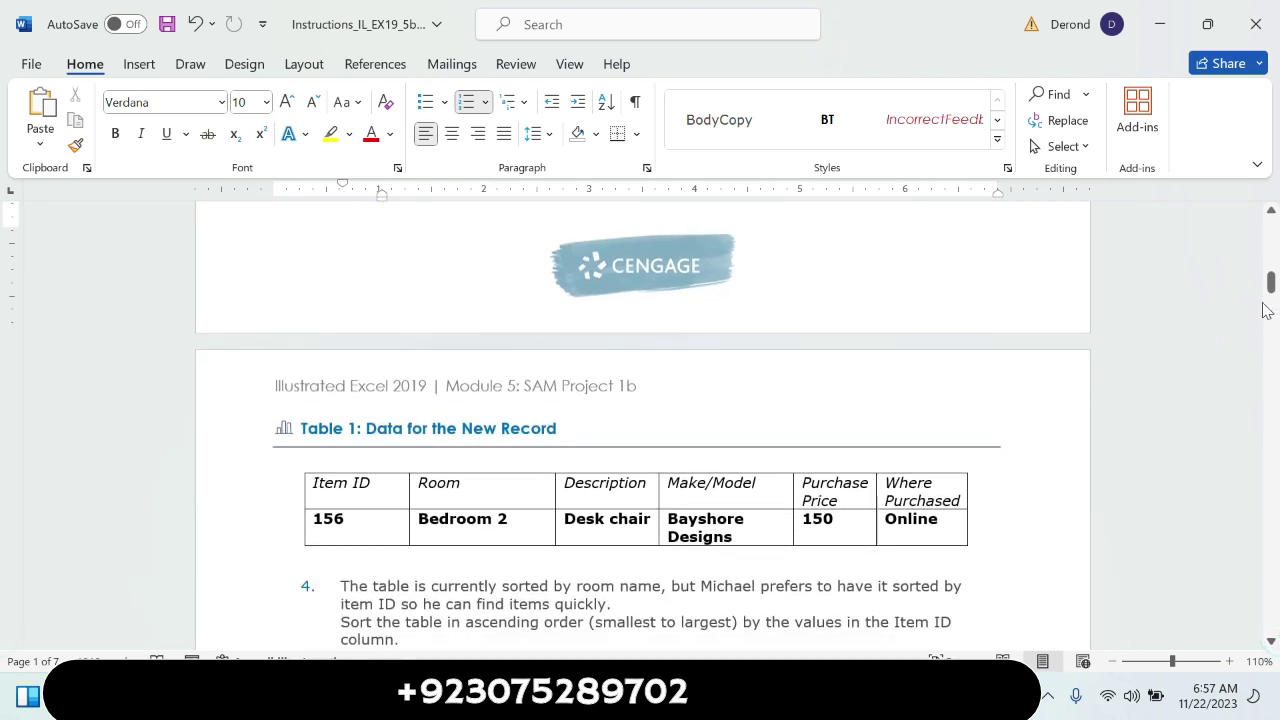
pyautogui.click(1272, 211)
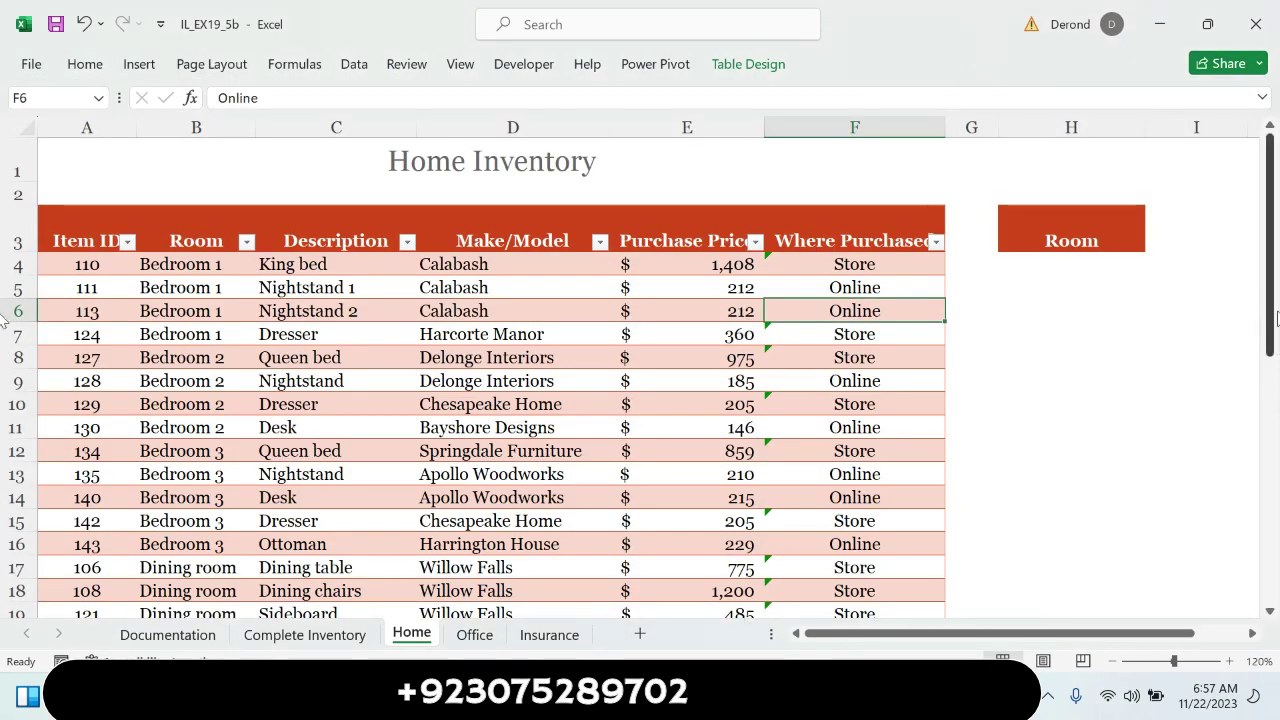
# Enter Item ID 156 in cell A42 so the Home table extends to row 42
pyautogui.moveTo(1270, 310); pyautogui.dragTo(1270, 555)
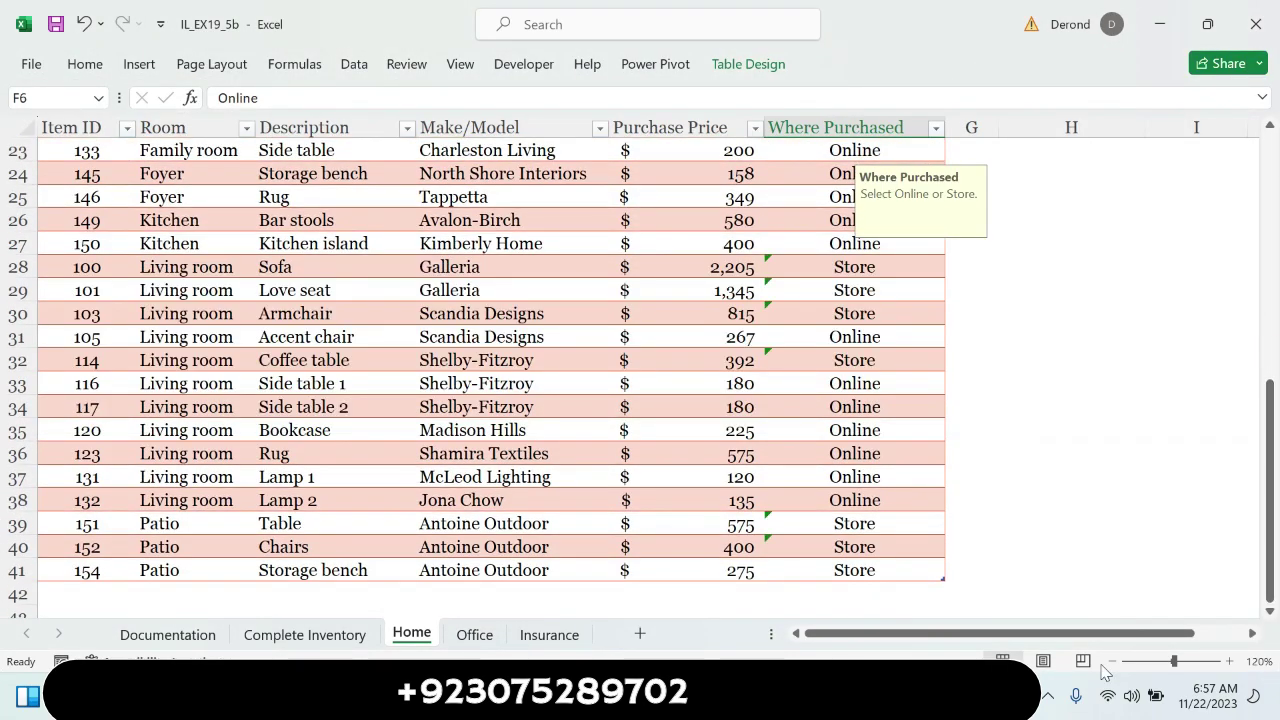
pyautogui.click(79, 597)
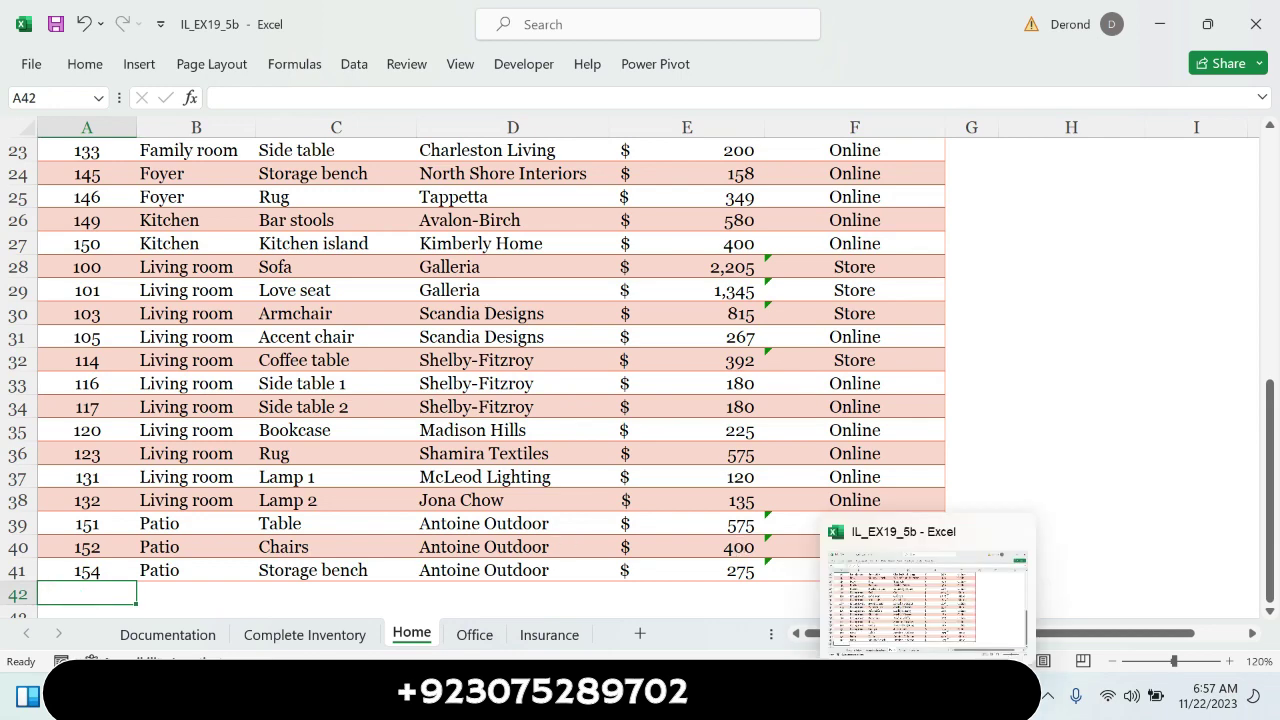
pyautogui.click(880, 700)
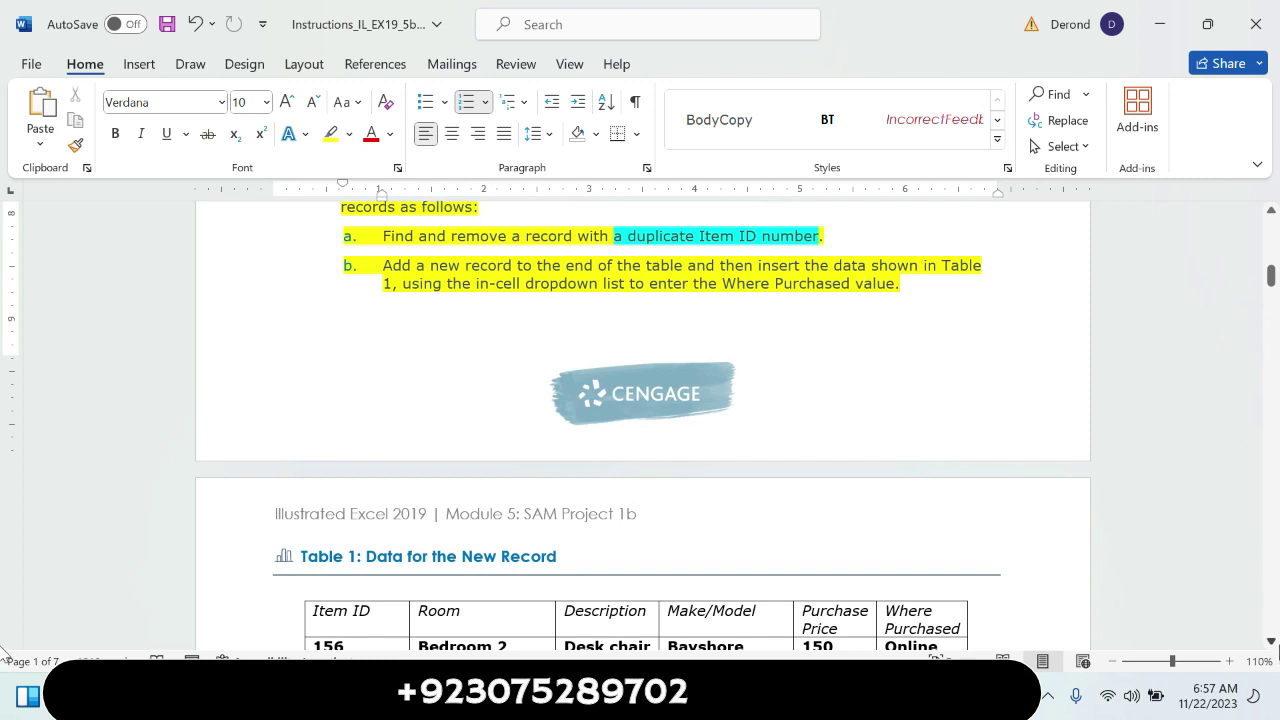
pyautogui.scroll(-1, 4, 648)
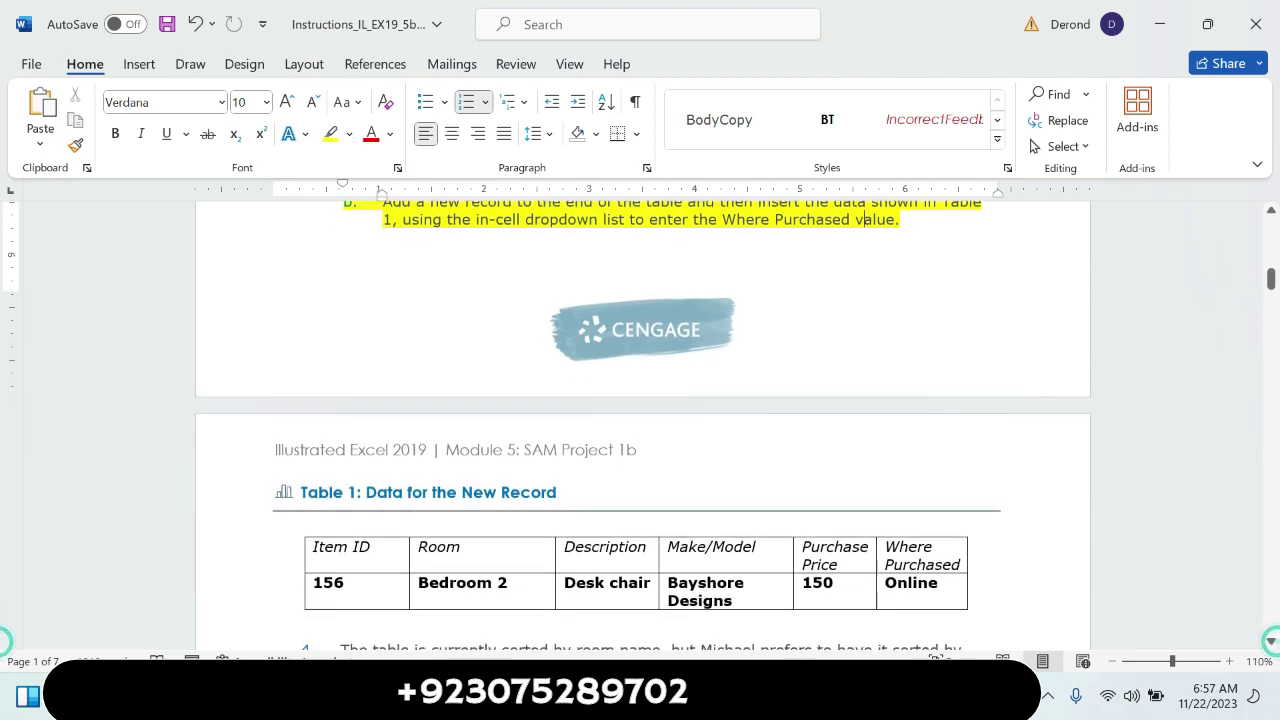
pyautogui.hotkey('alt', 'Tab')
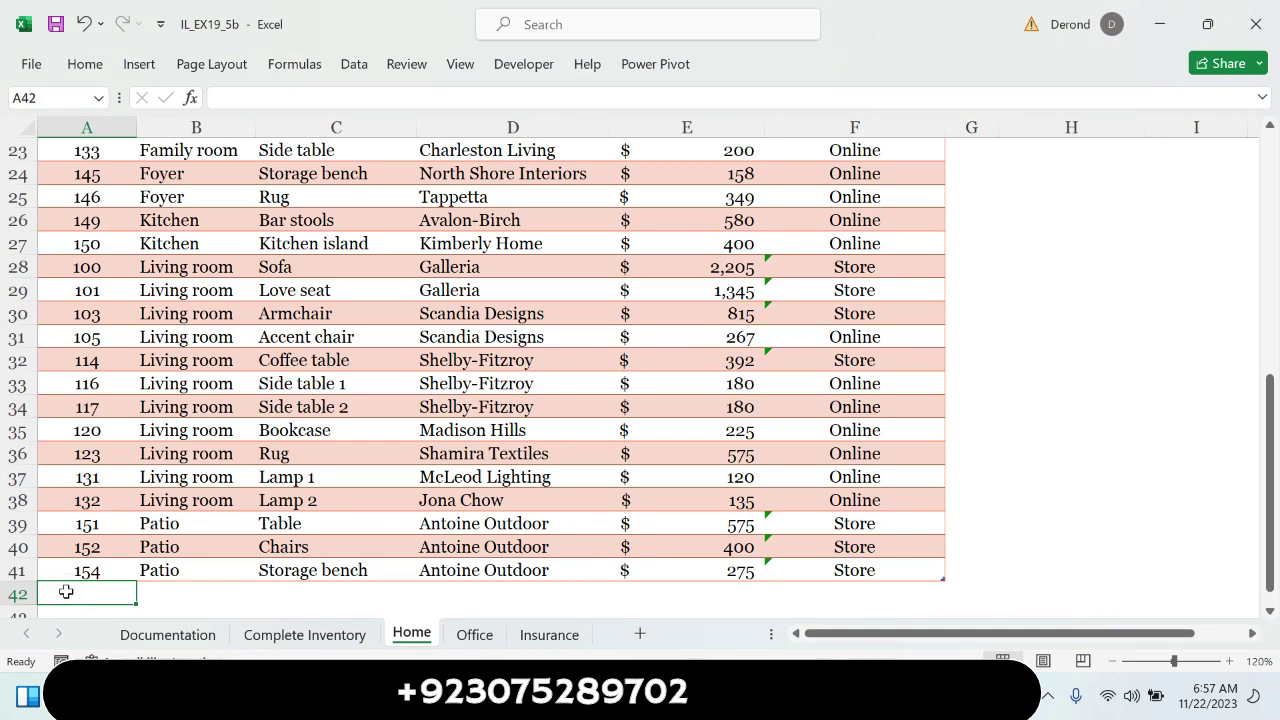
pyautogui.write('156')
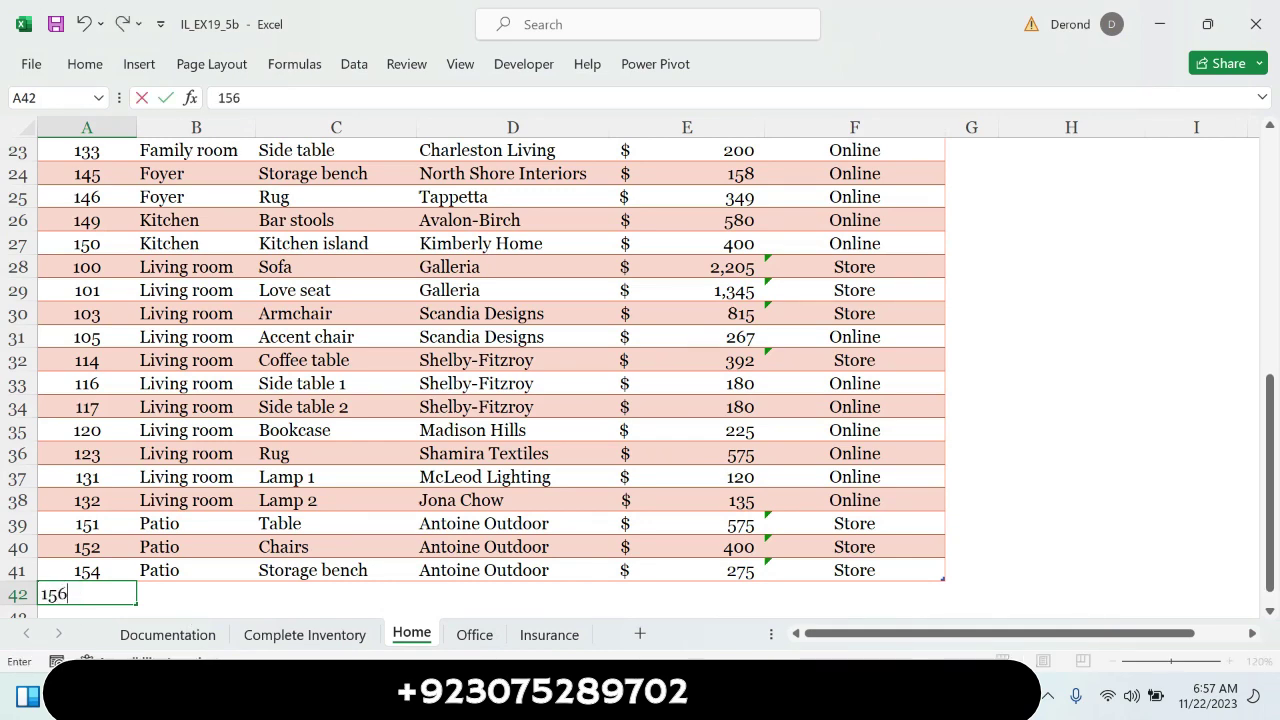
pyautogui.press('Return')
pyautogui.click(152, 572)
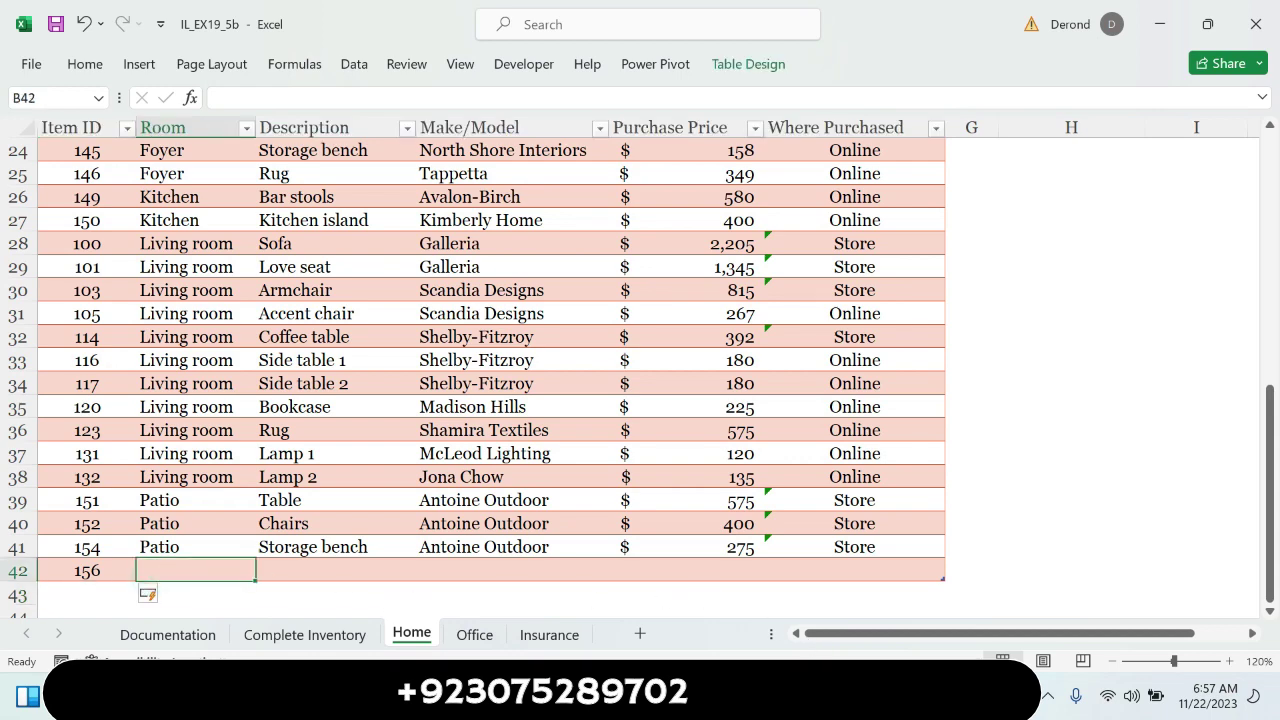
pyautogui.hotkey('alt', 'Tab')
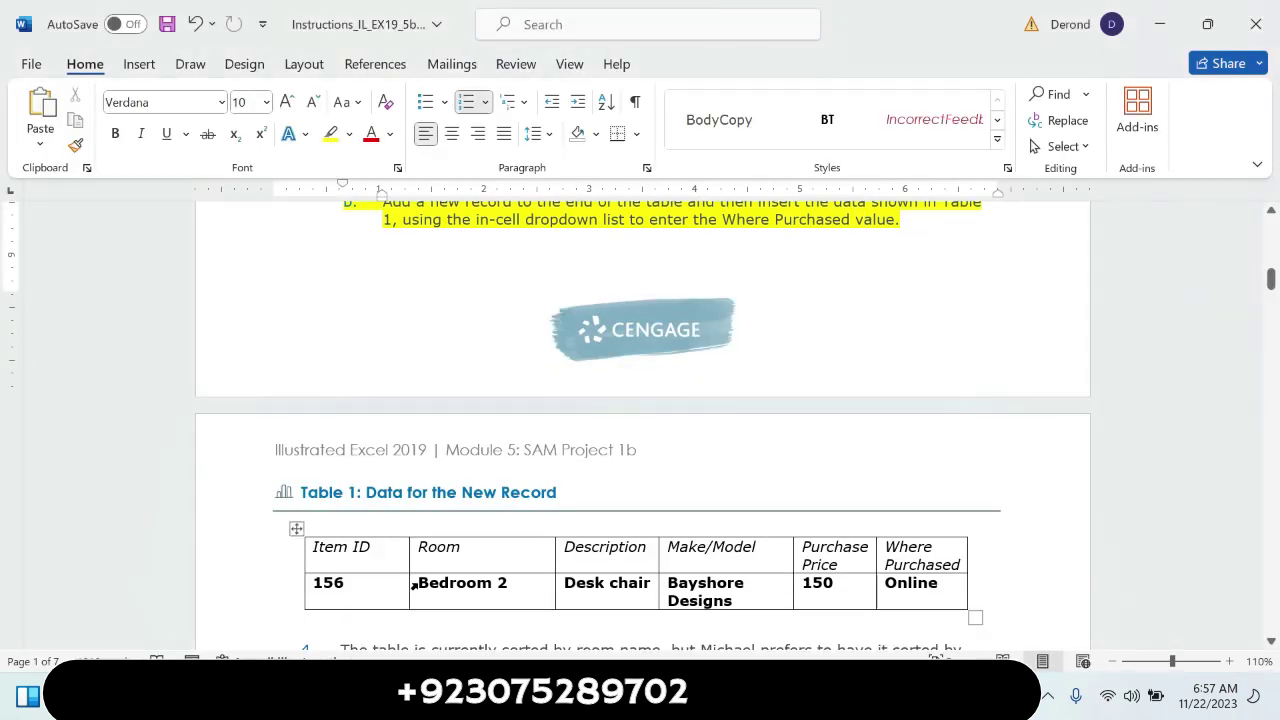
# Copy the Bedroom 2 through Online values of the new record from Word's Table 1
pyautogui.moveTo(414, 582); pyautogui.dragTo(830, 585)
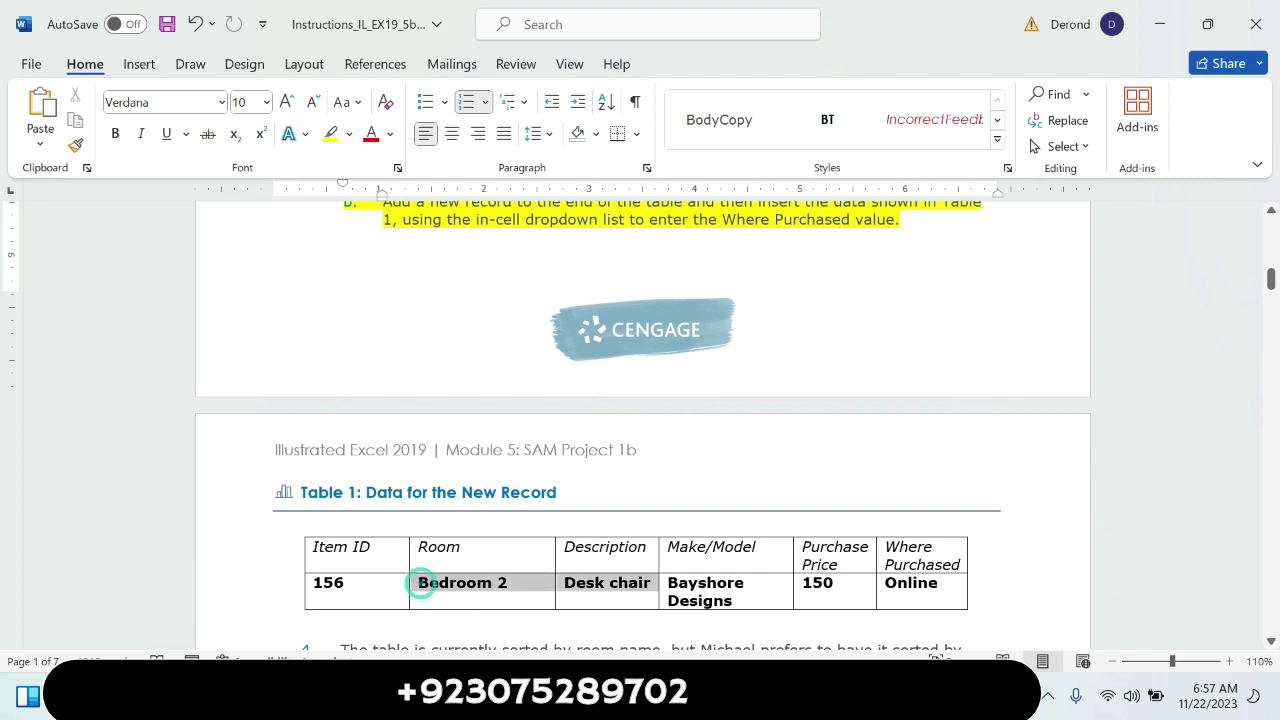
pyautogui.click(969, 590)
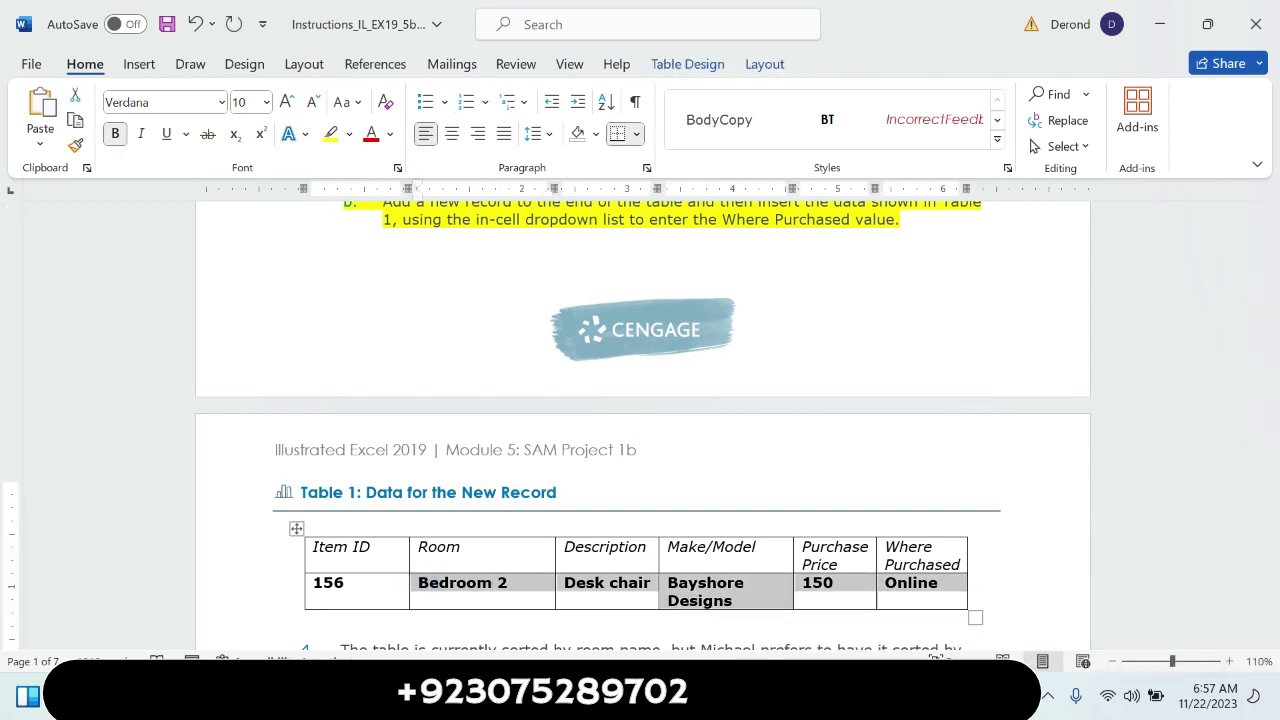
pyautogui.hotkey('alt', 'Tab')
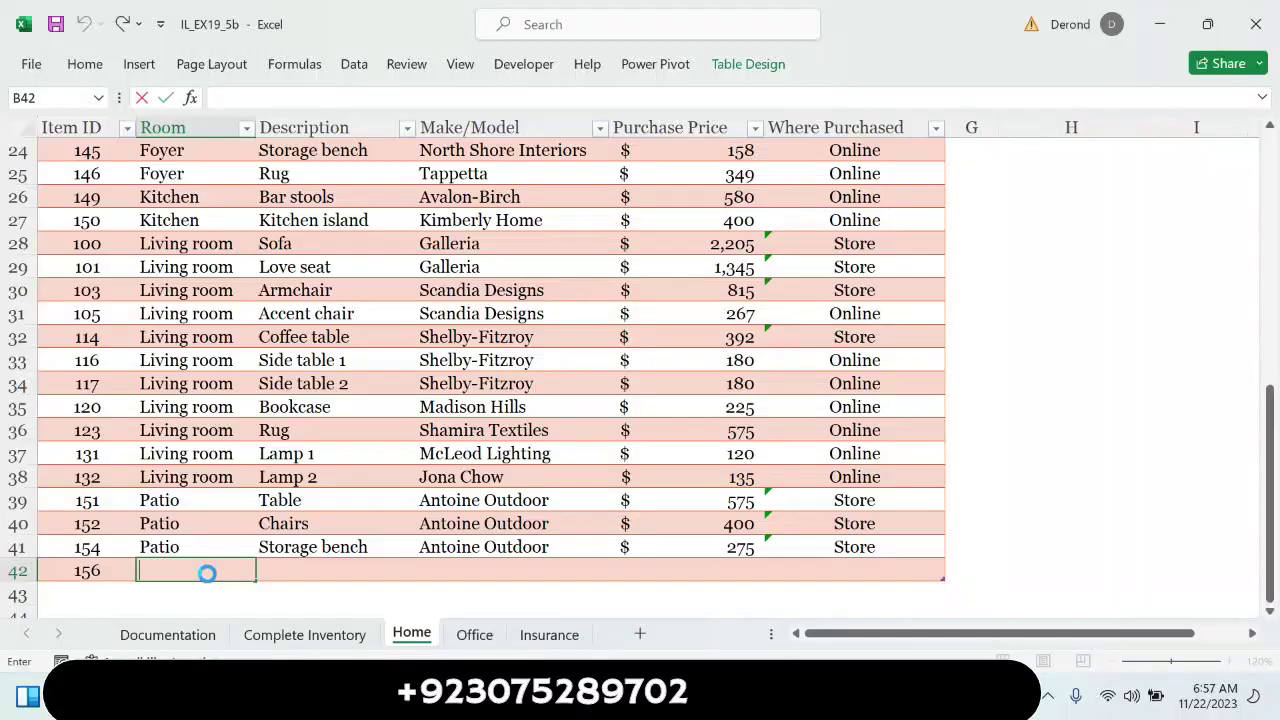
pyautogui.write('Bedroom 2\tDesk chair\tBayshore Designs\t150\tOnline')
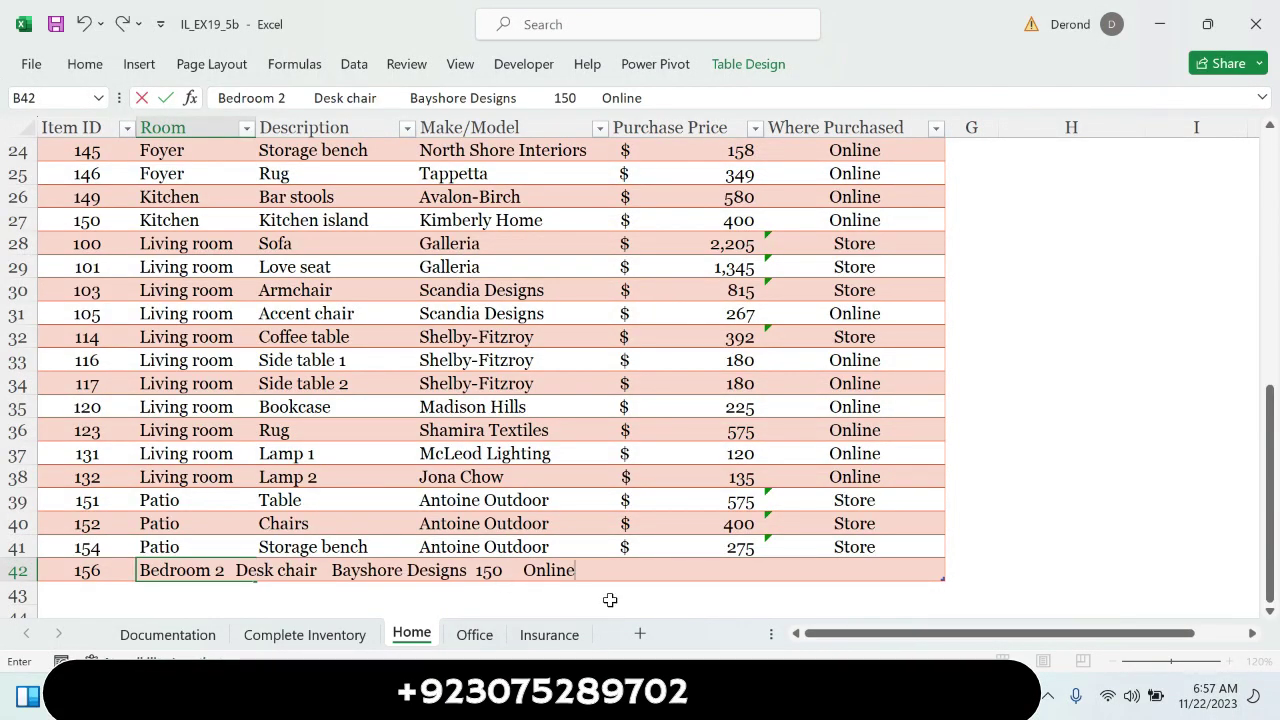
pyautogui.click(610, 599)
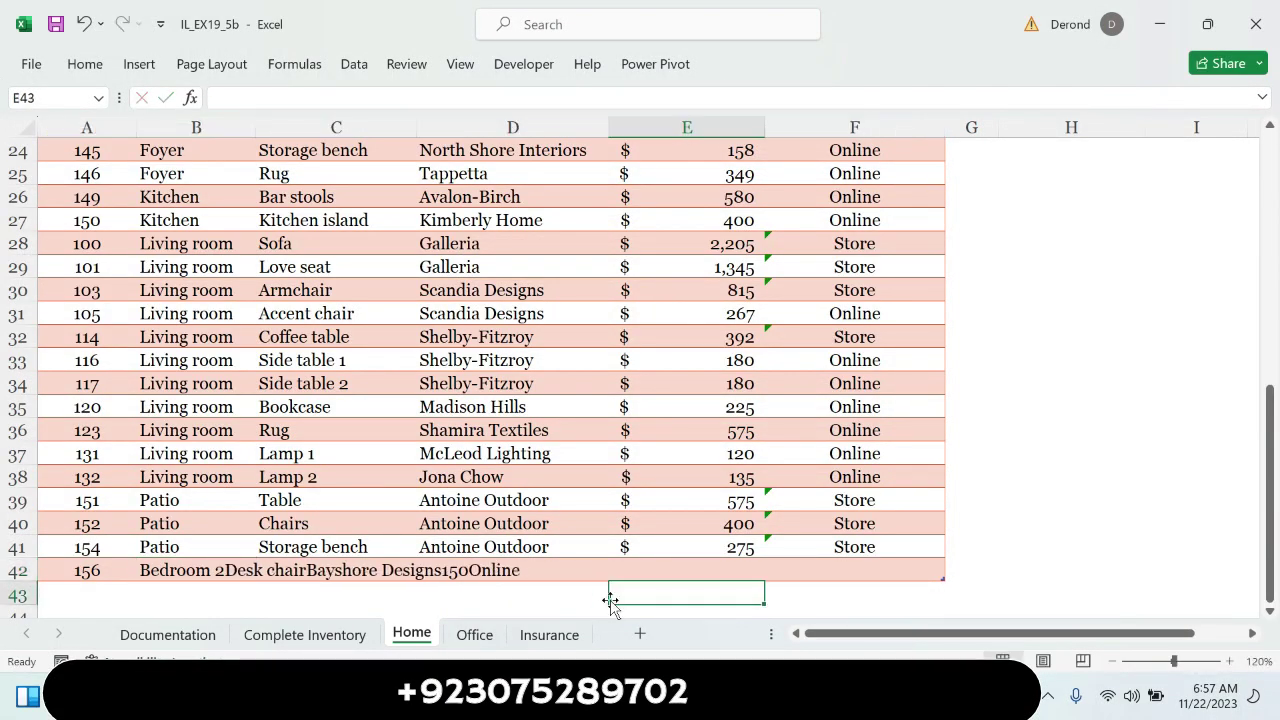
pyautogui.click(196, 570)
pyautogui.click(300, 570)
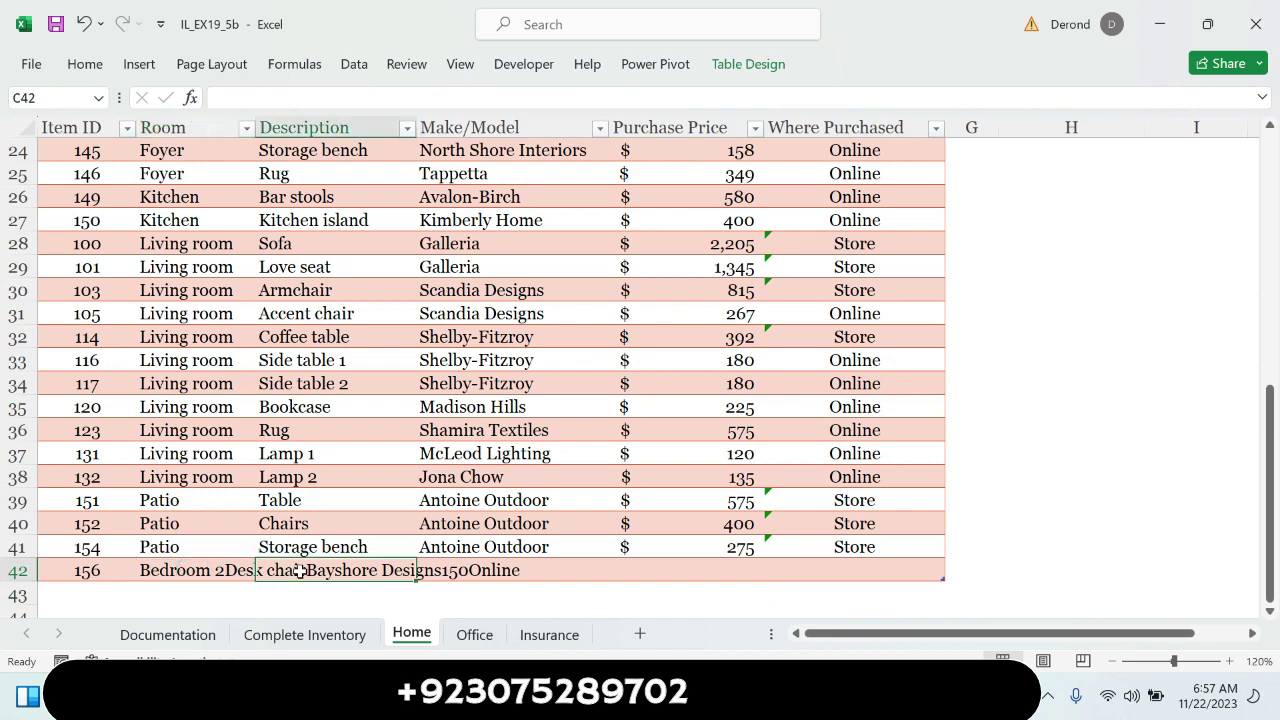
pyautogui.click(225, 570)
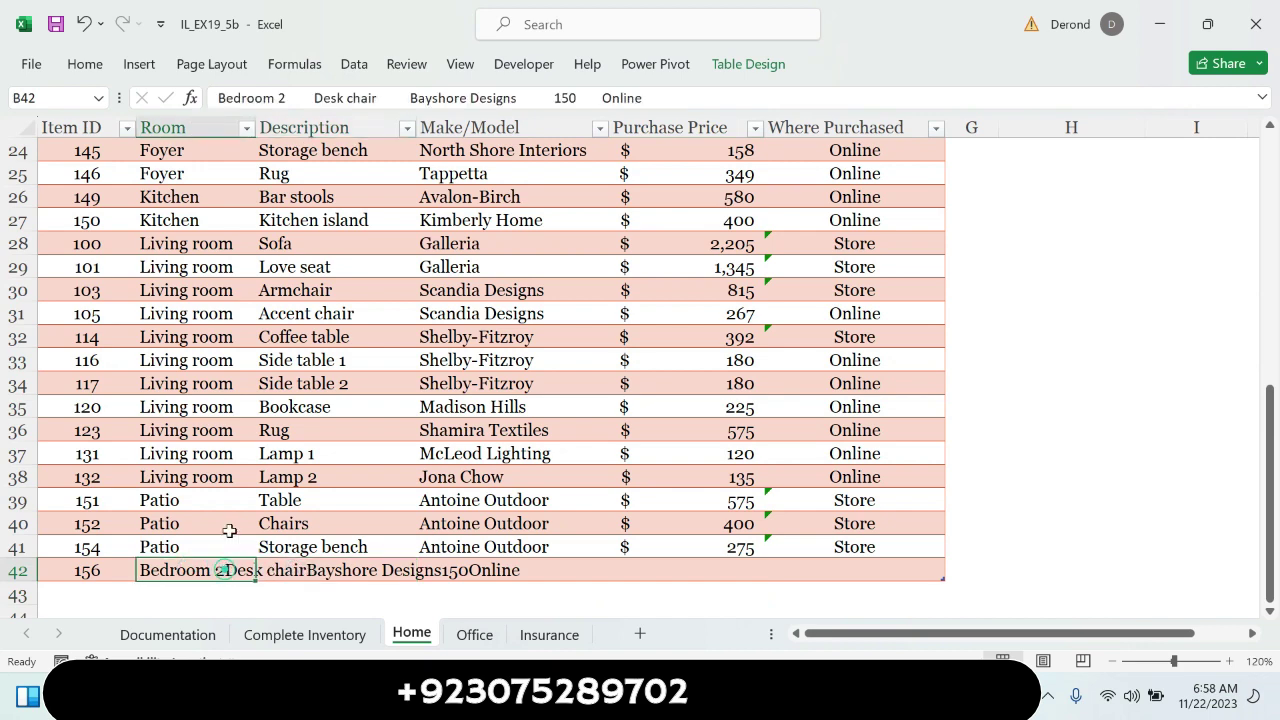
pyautogui.doubleClick(256, 121)
pyautogui.hotkey('ctrl', 'z')
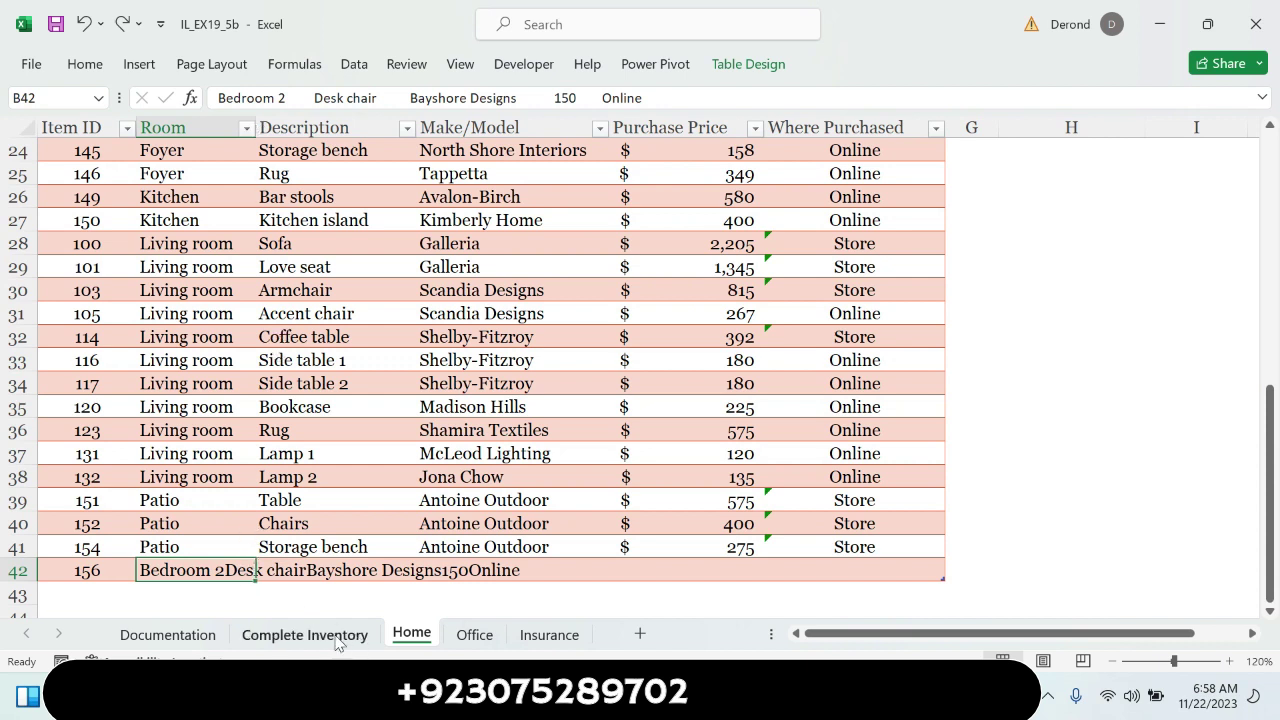
pyautogui.hotkey('ctrl', 'z')
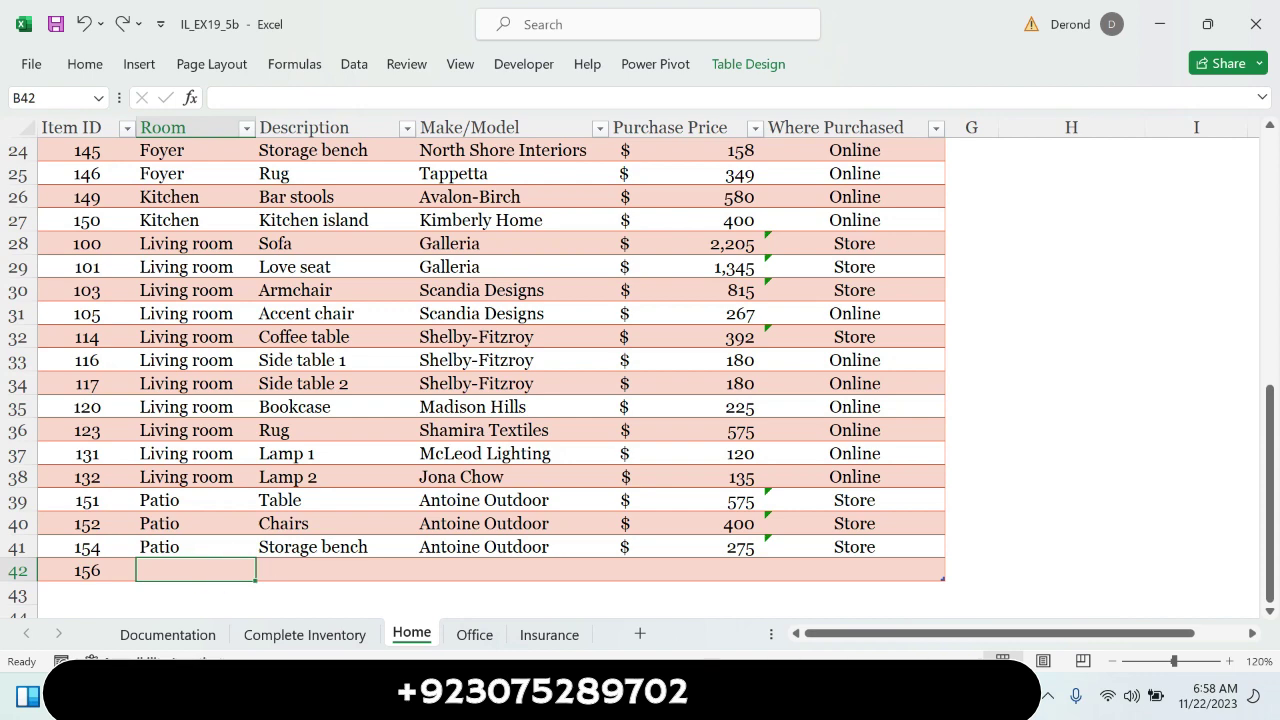
pyautogui.hotkey('alt', 'Tab')
# Type Bedroom2 in B42 and Desk Chair in C42
pyautogui.click(491, 597)
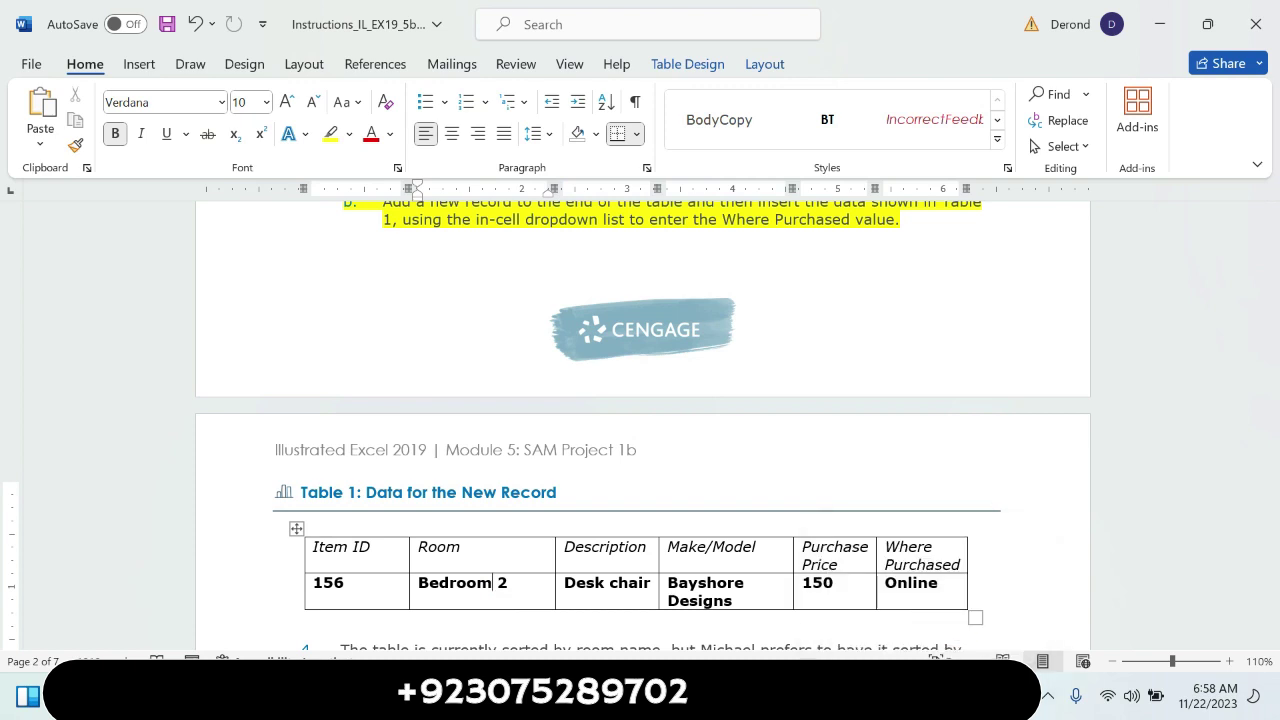
pyautogui.hotkey('alt', 'Tab')
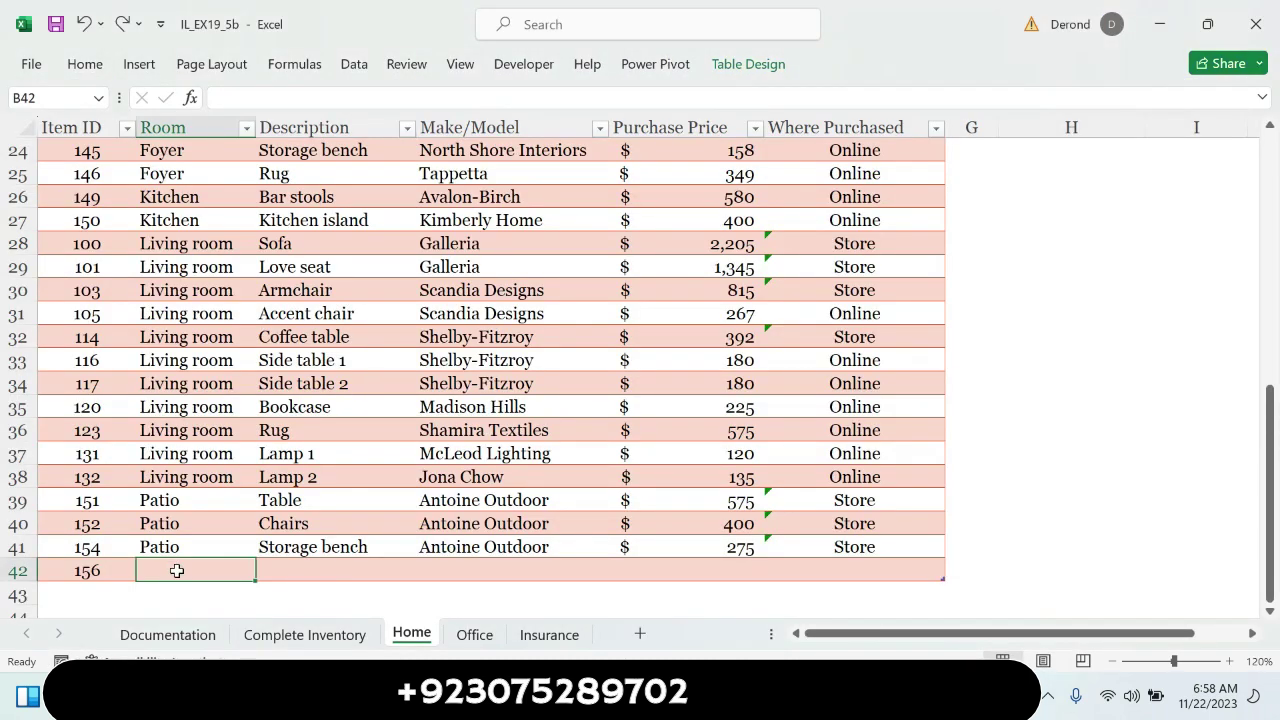
pyautogui.write('Bedroom2')
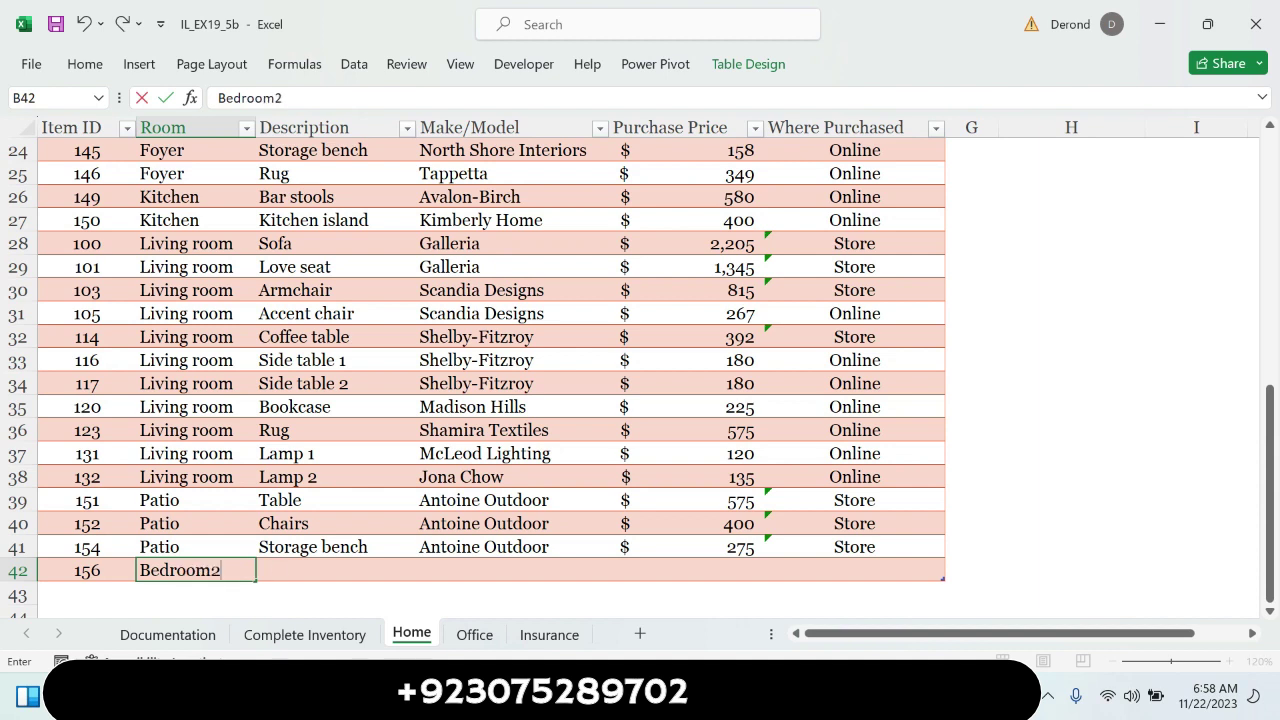
pyautogui.click(297, 570)
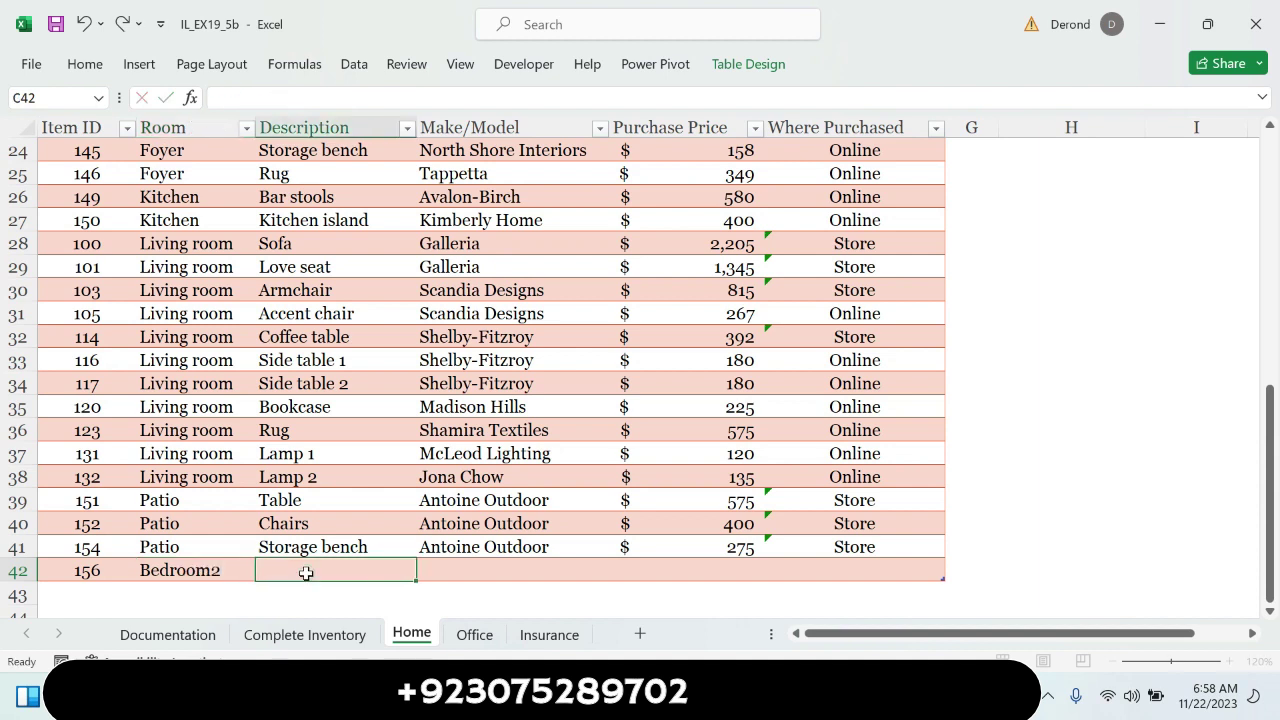
pyautogui.click(886, 590)
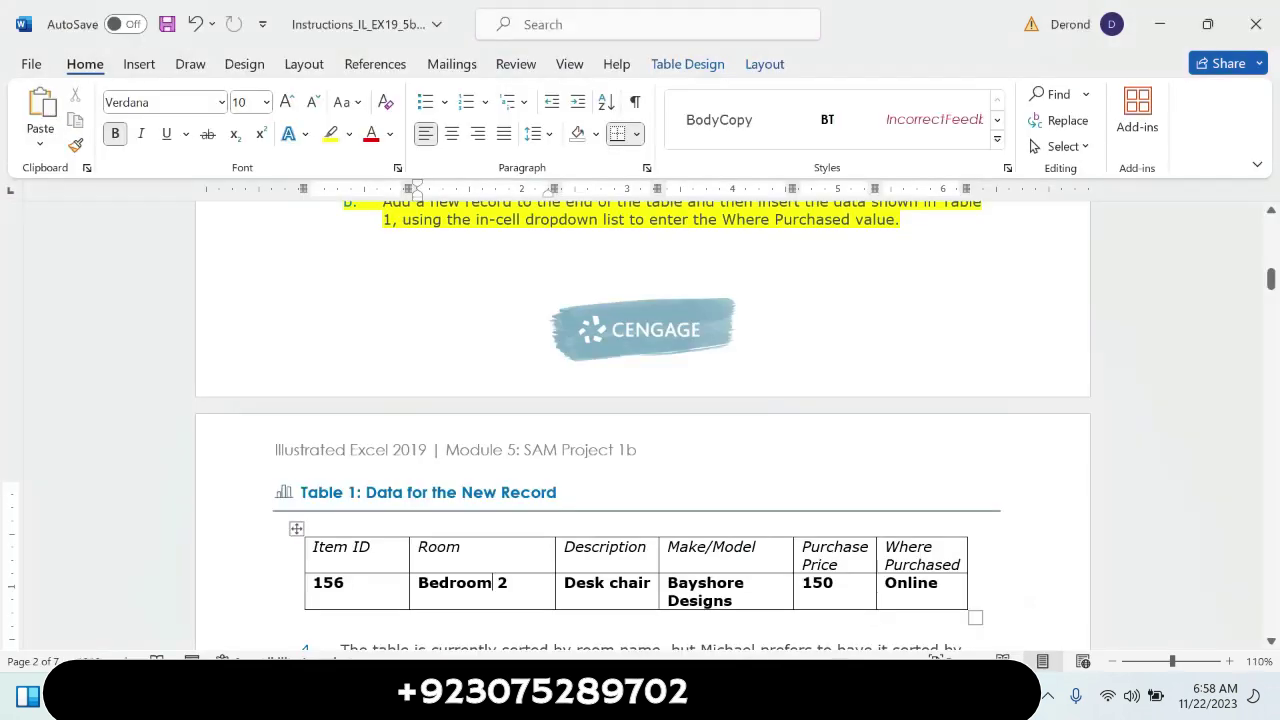
pyautogui.hotkey('alt', 'Tab')
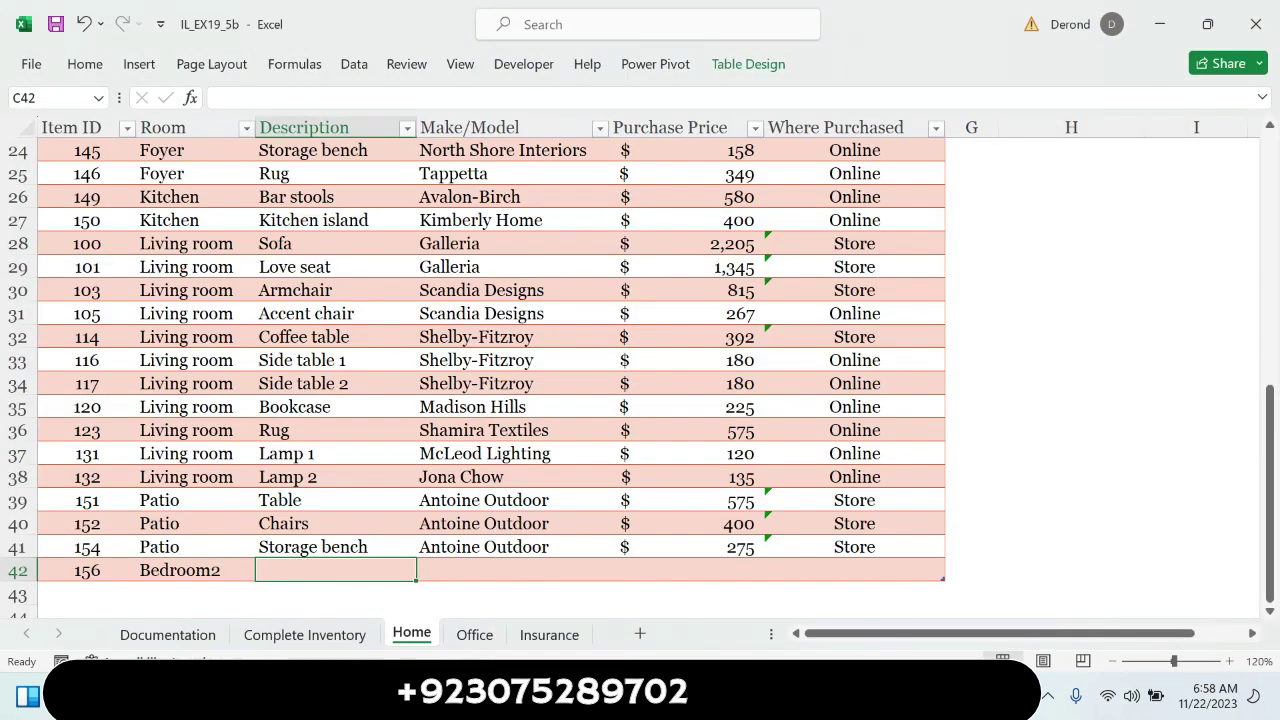
pyautogui.write('Desk Chair')
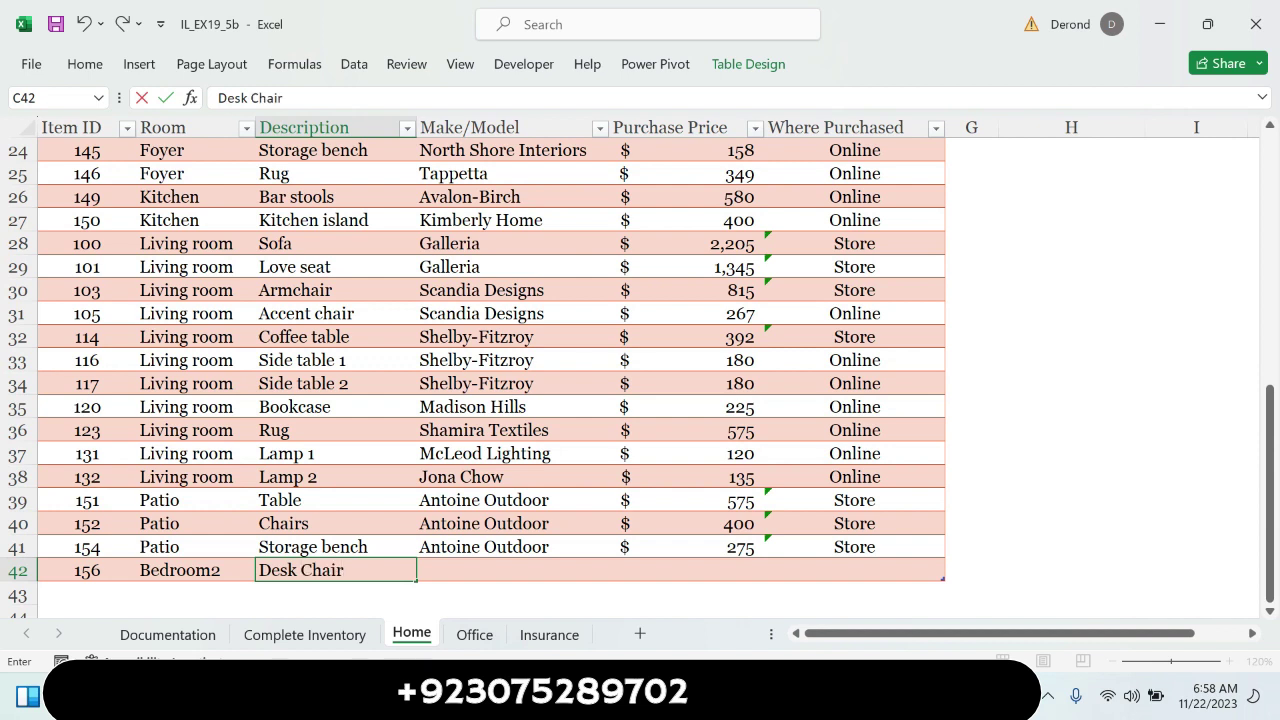
pyautogui.click(498, 566)
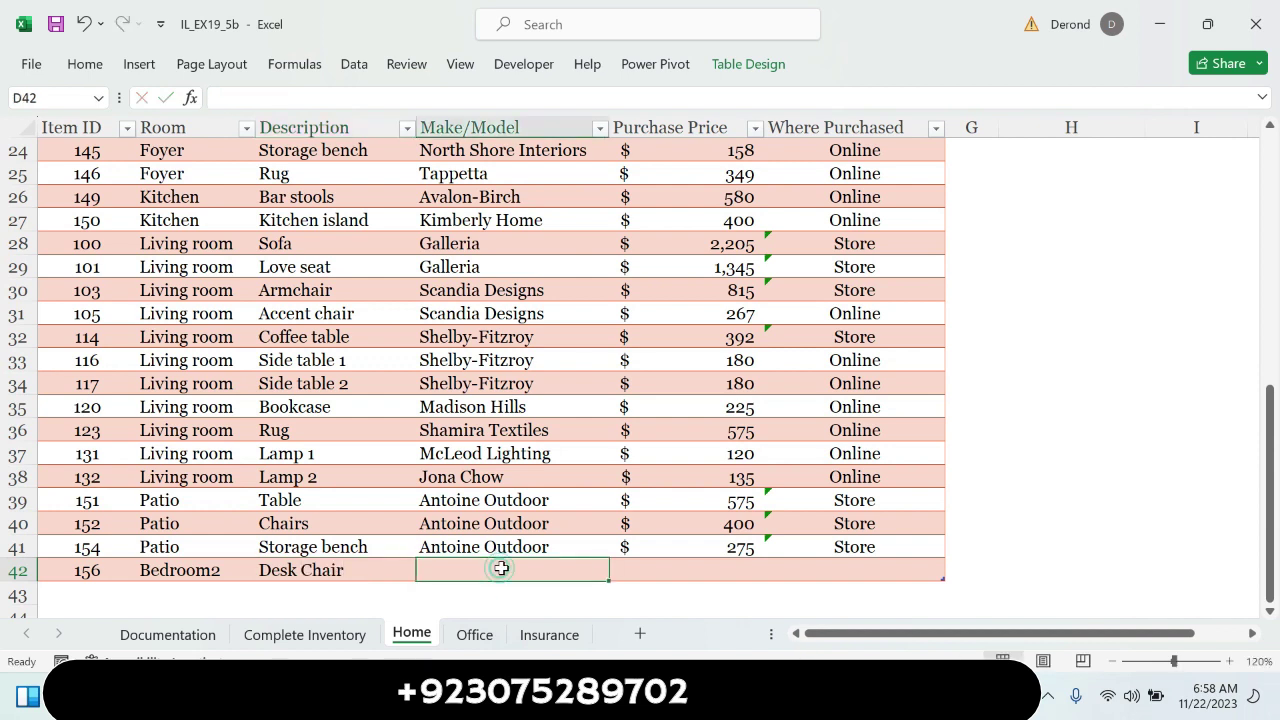
# Copy Bayshore Designs from Table 1 in Word and paste it into cell D42
pyautogui.hotkey('alt', 'Tab')
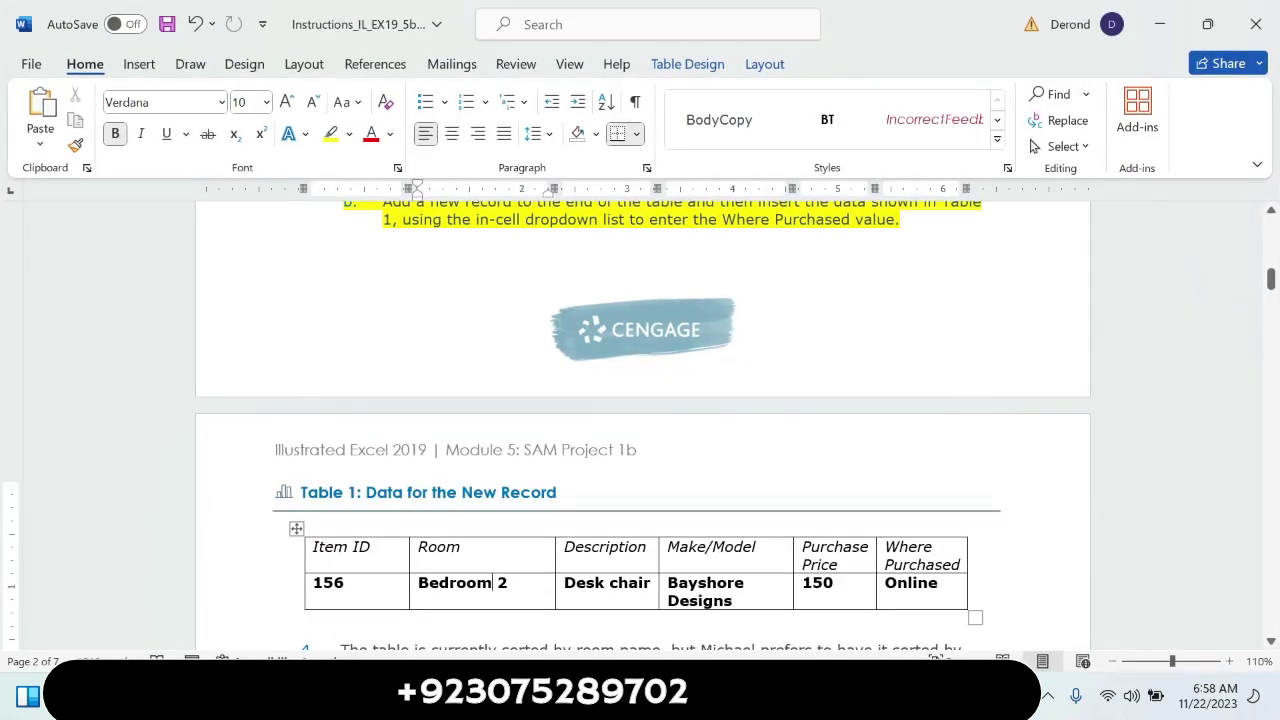
pyautogui.tripleClick(684, 595)
pyautogui.hotkey('ctrl', 'c')
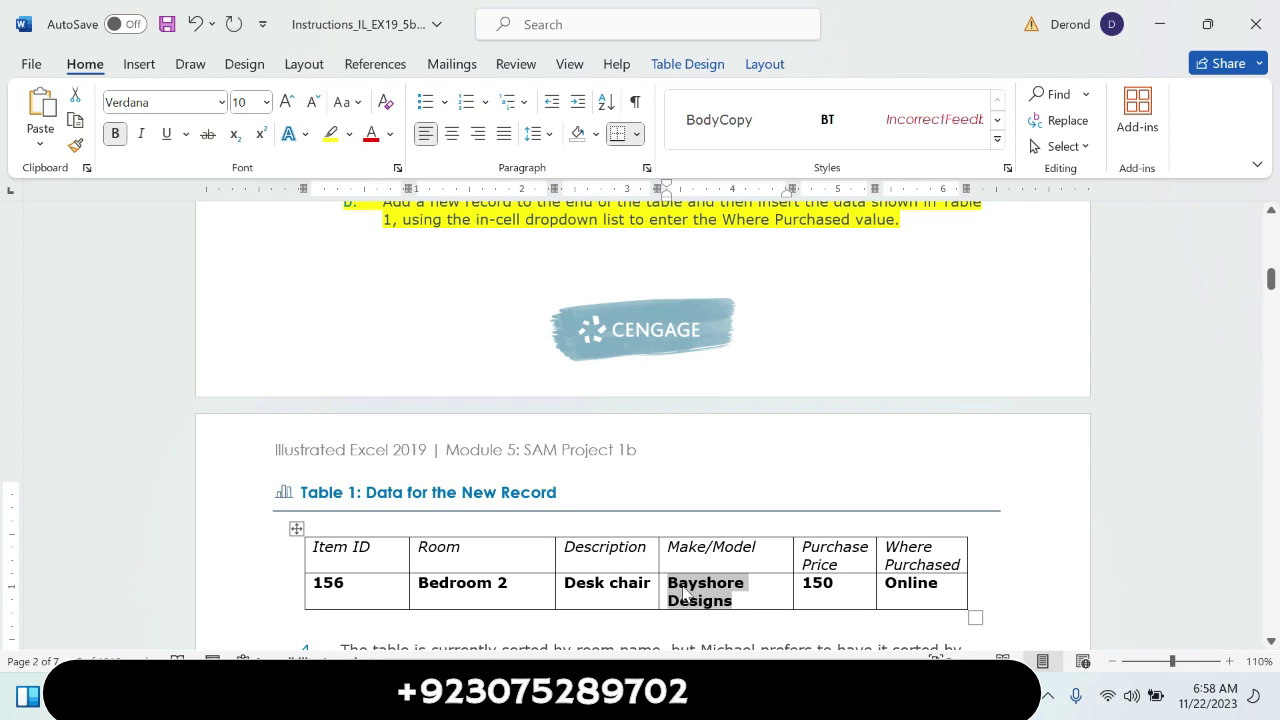
pyautogui.hotkey('alt', 'Tab')
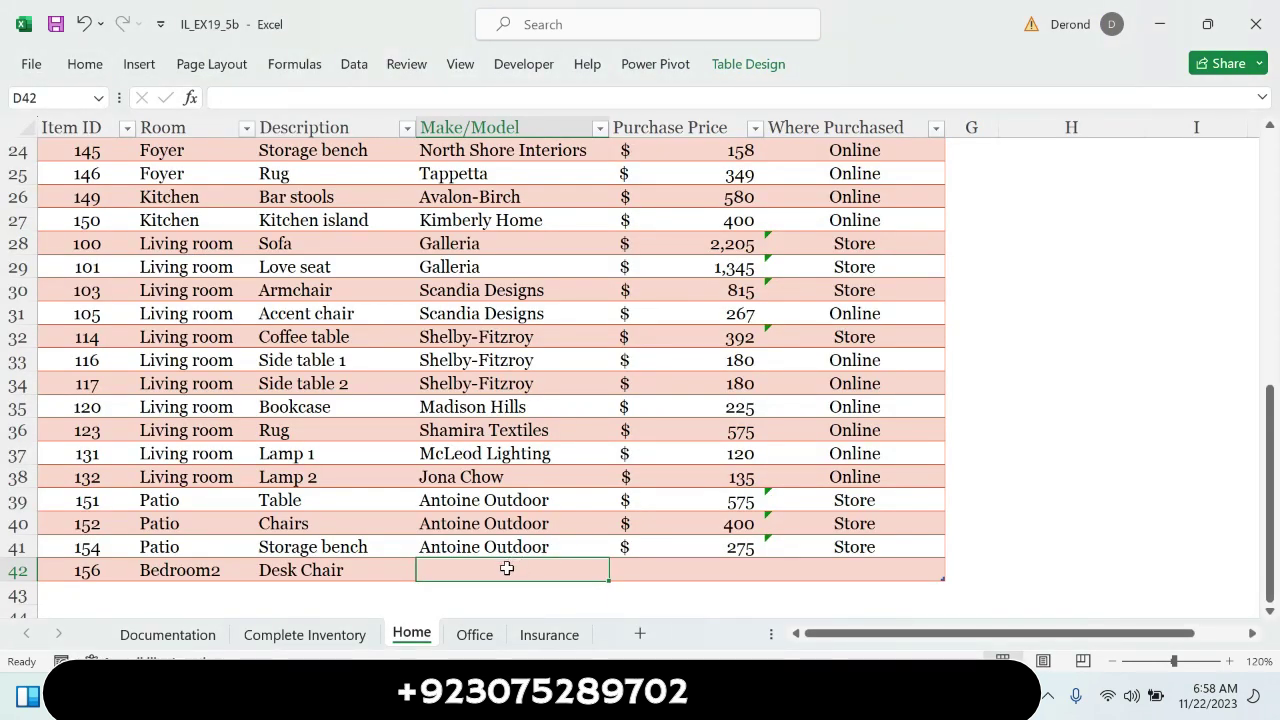
pyautogui.doubleClick(507, 568)
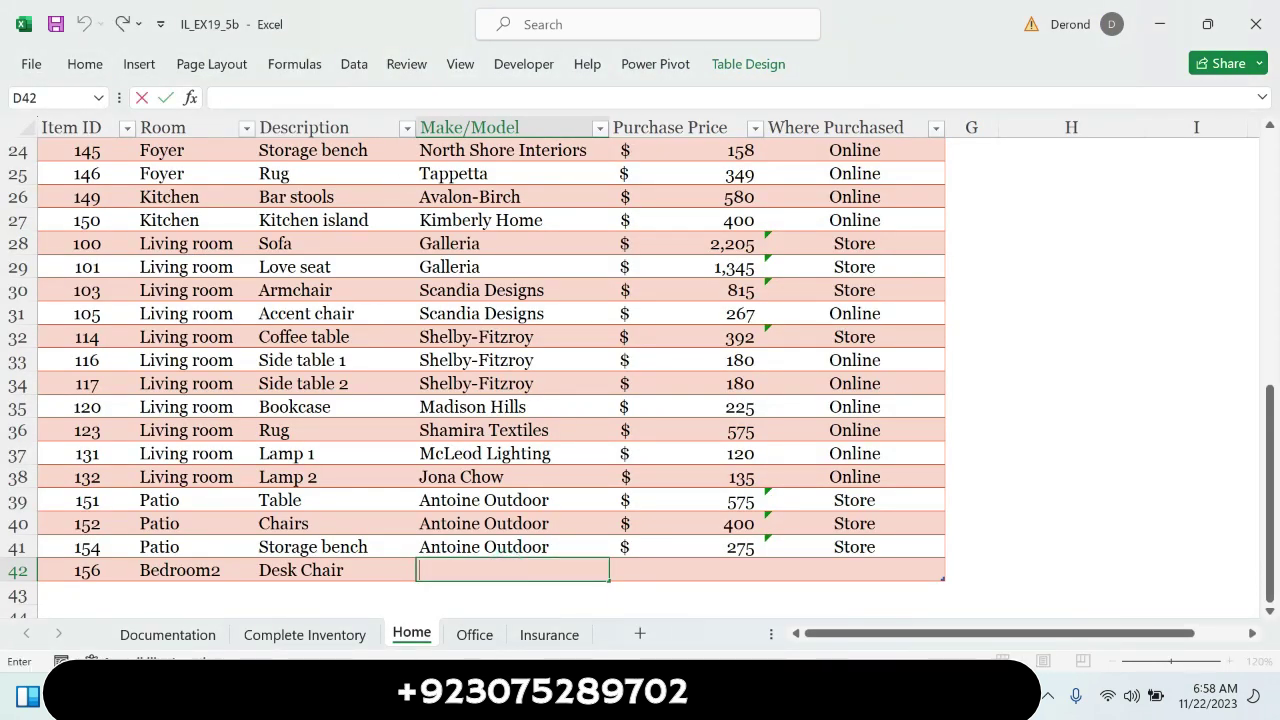
pyautogui.hotkey('ctrl', 'v')
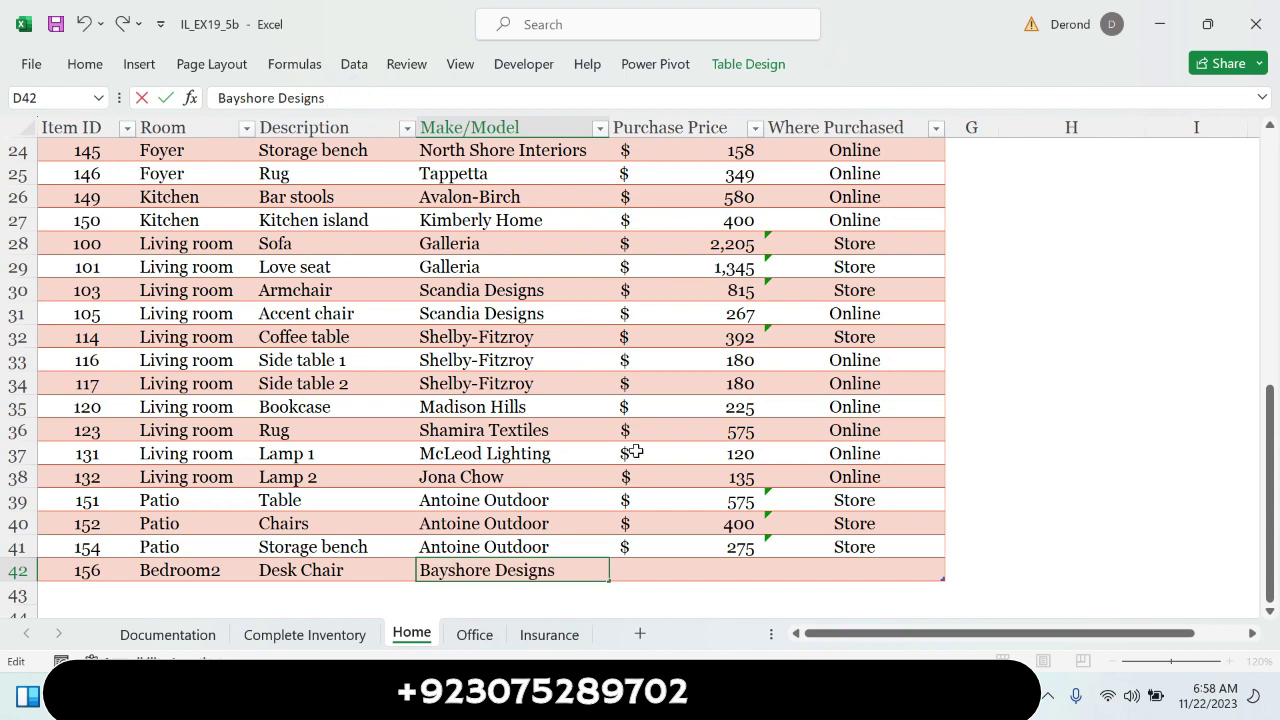
pyautogui.click(680, 565)
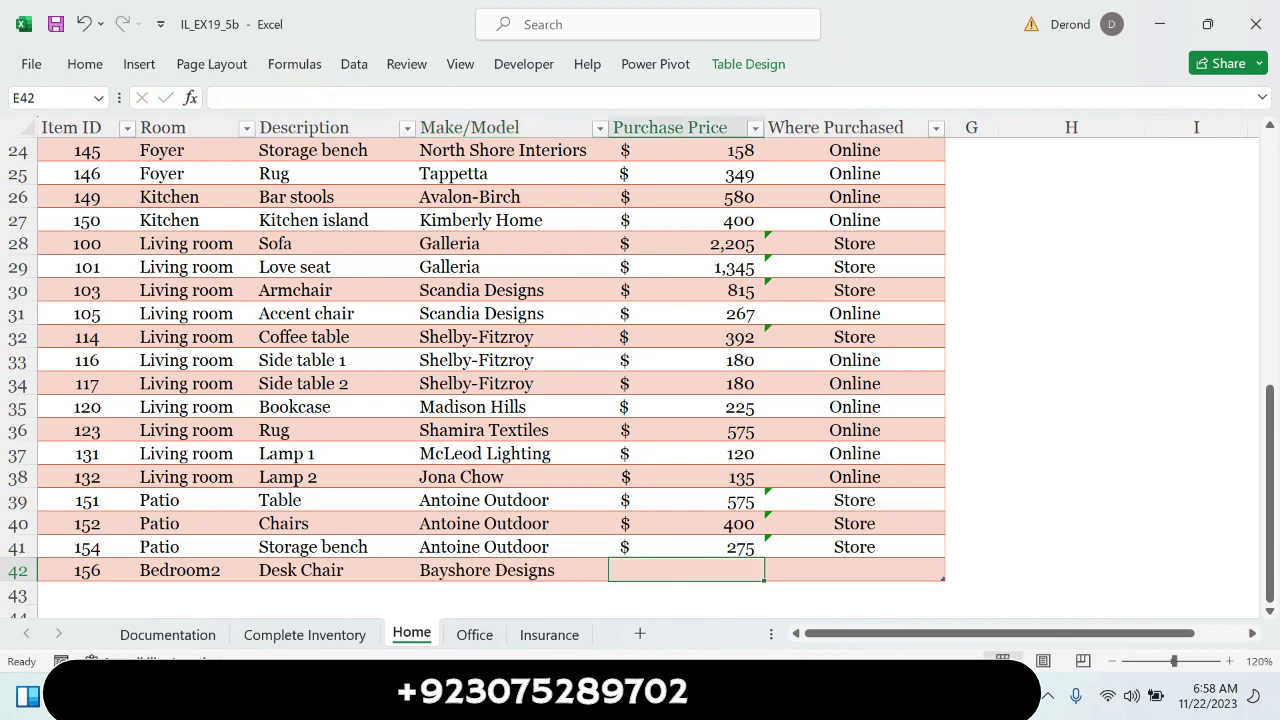
# Enter 150 as the Purchase Price in E42 and Online as Where Purchased in F42
pyautogui.click(880, 590)
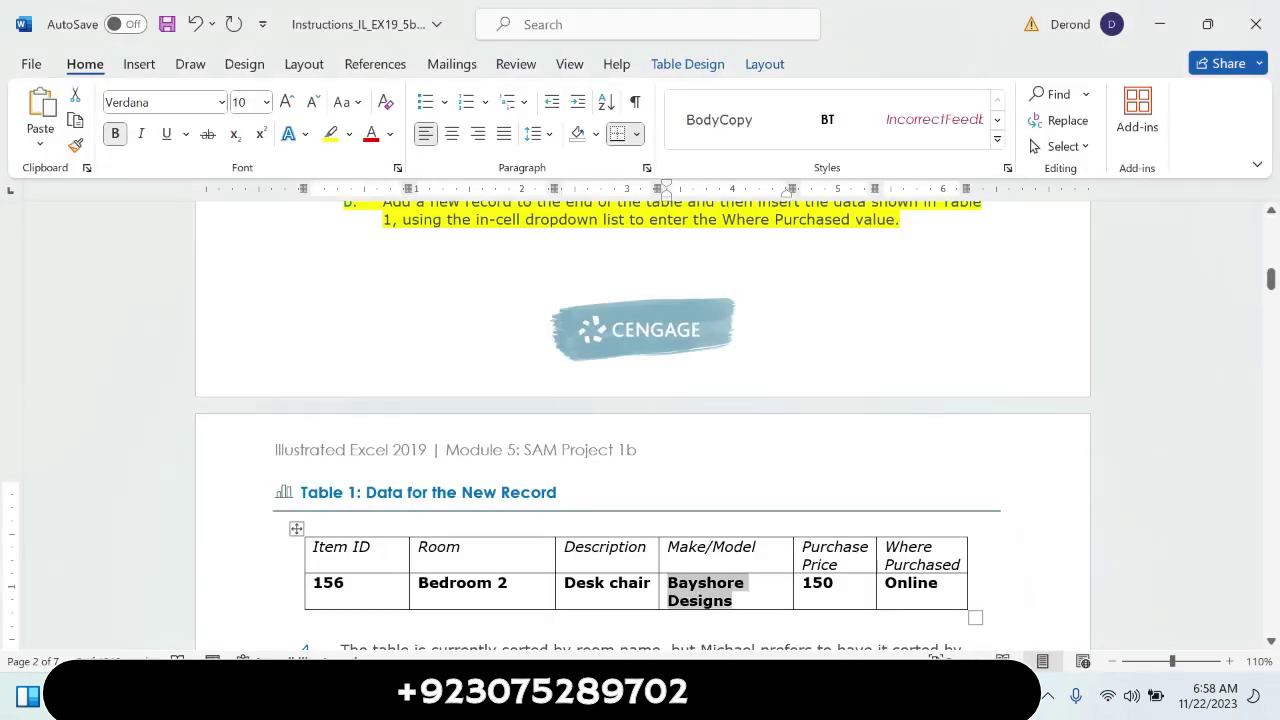
pyautogui.hotkey('alt', 'Tab')
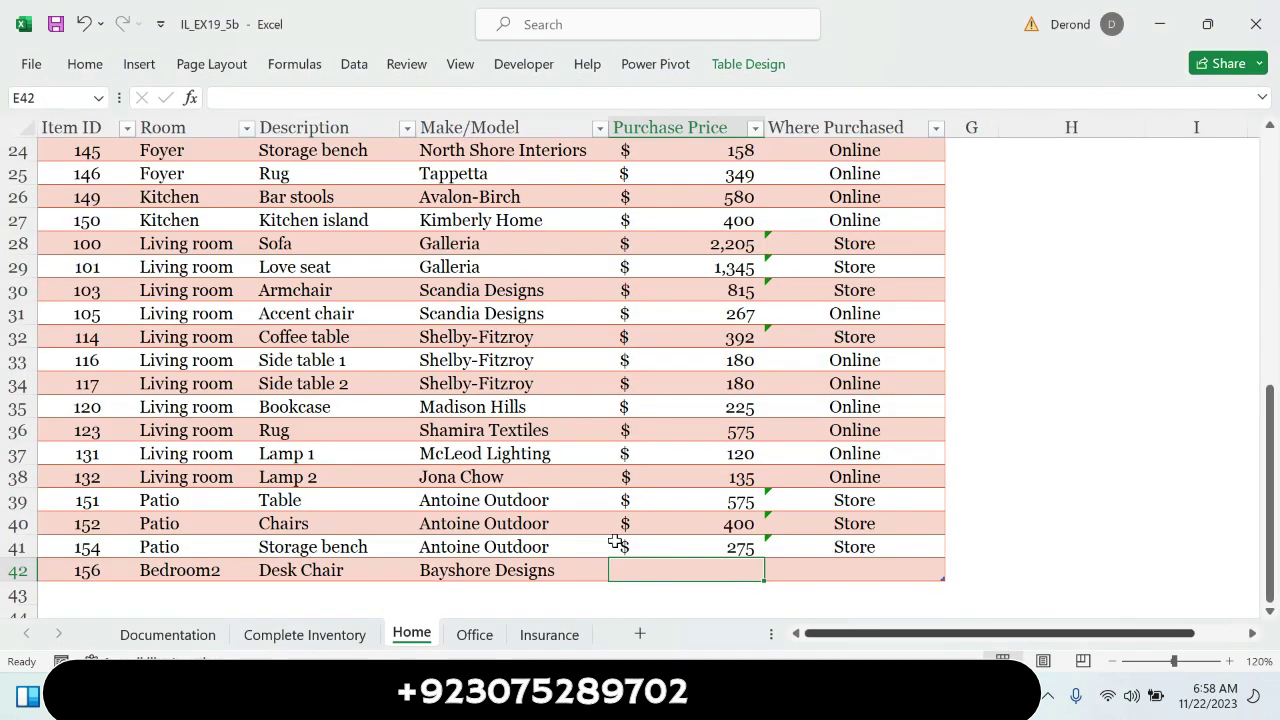
pyautogui.write('15')
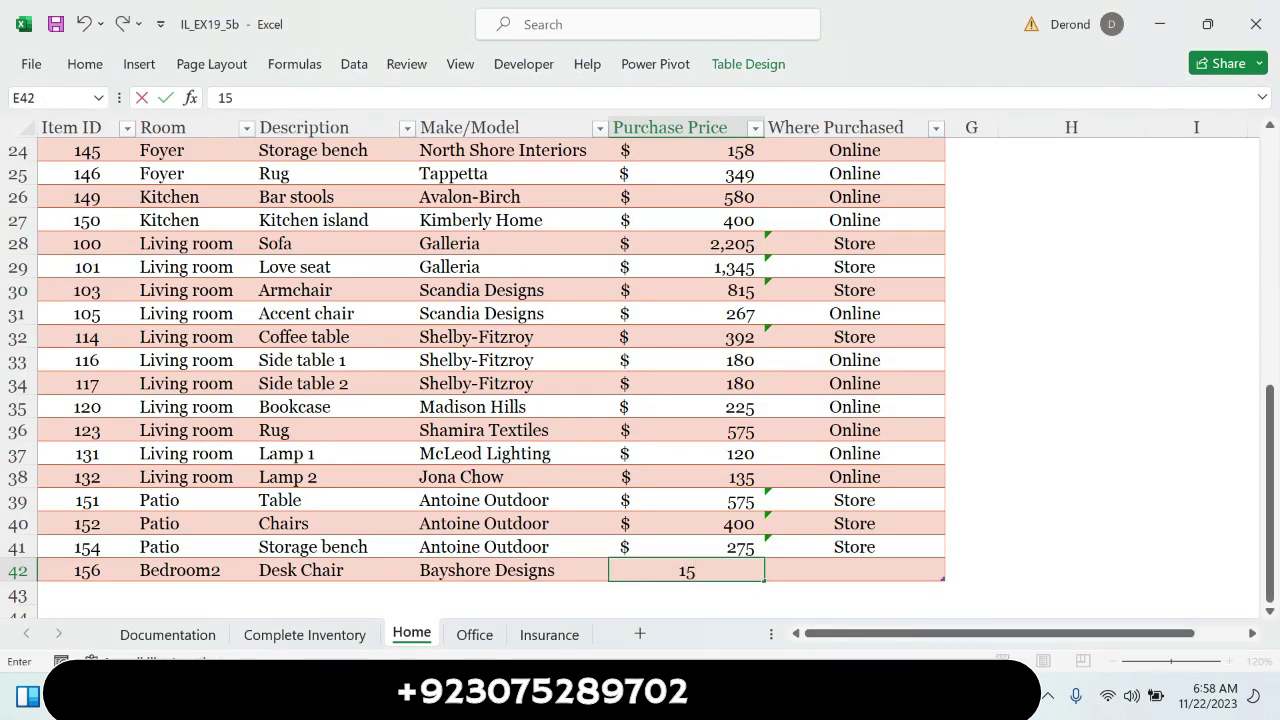
pyautogui.write('0')
pyautogui.click(800, 568)
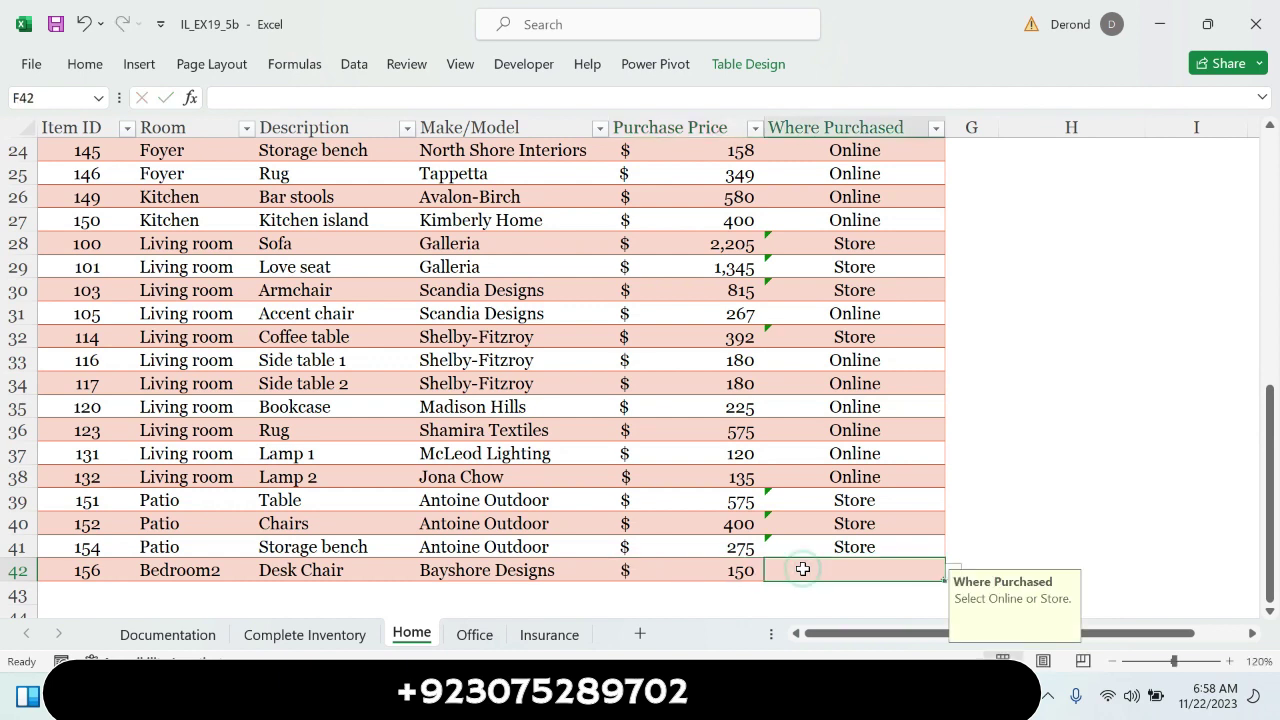
pyautogui.write('O')
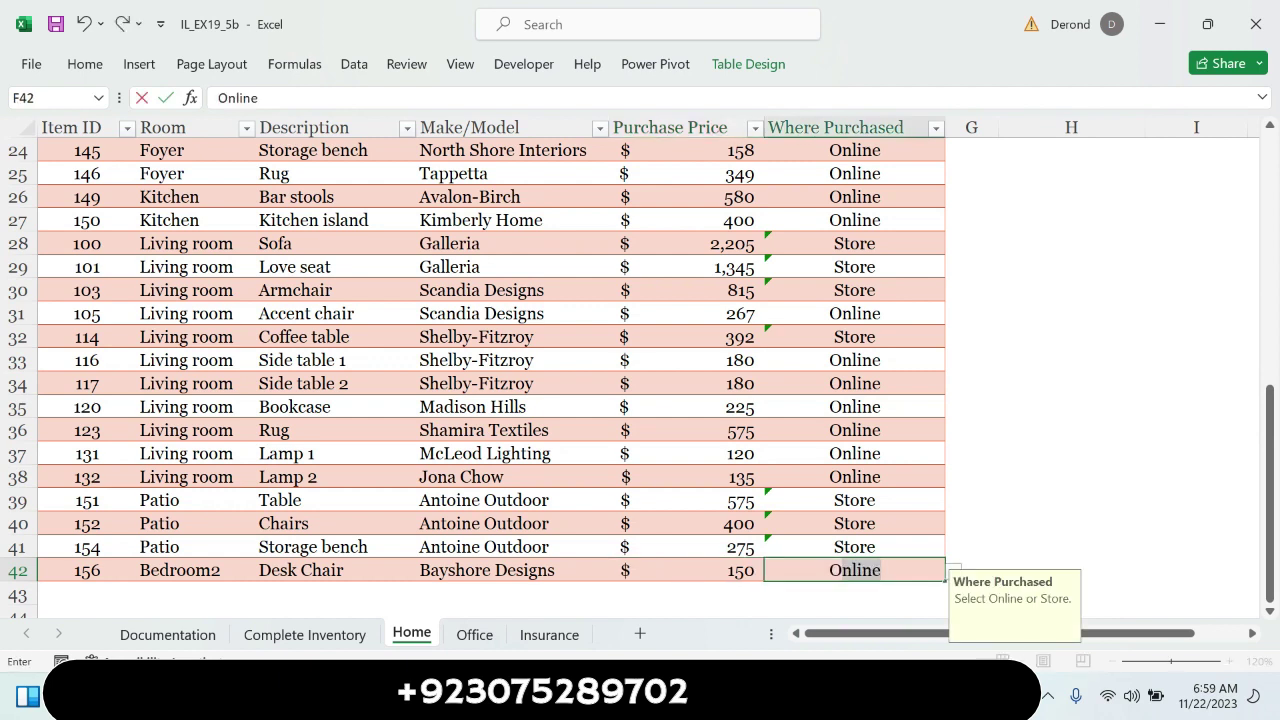
pyautogui.write('nline')
pyautogui.click(1077, 470)
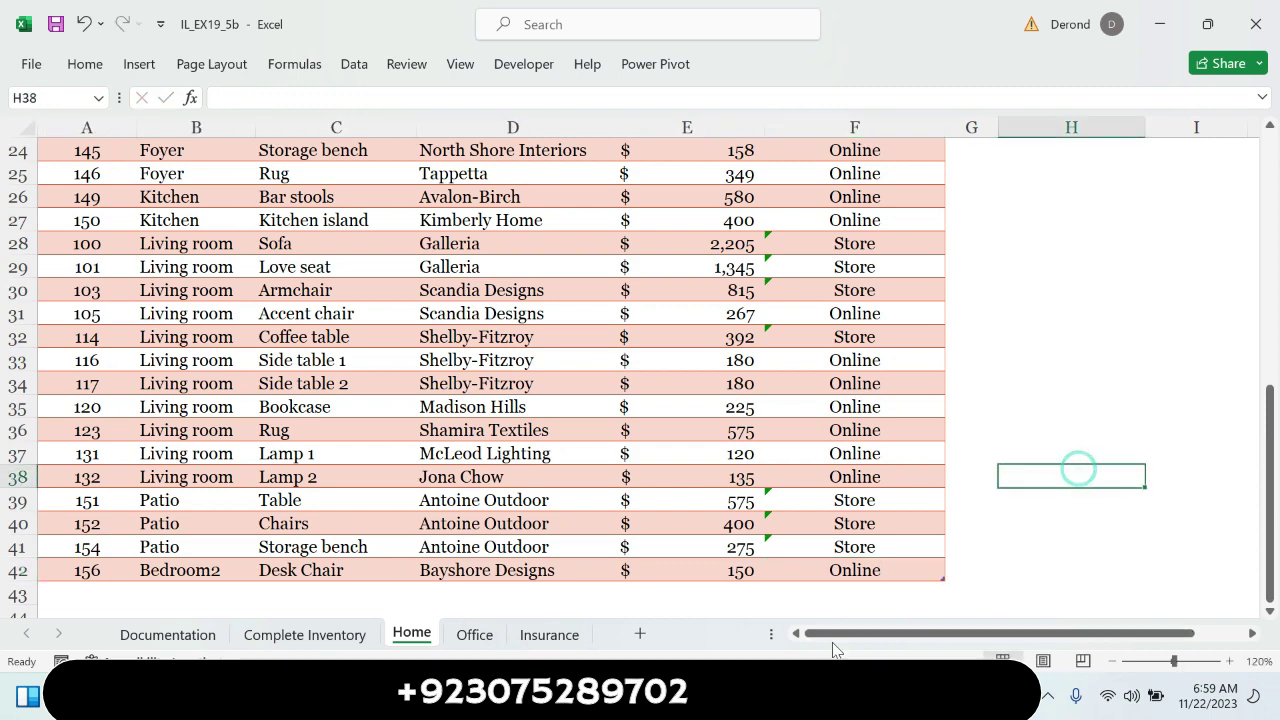
# Highlight step 4 of the Word instructions in yellow
pyautogui.hotkey('alt', 'Tab')
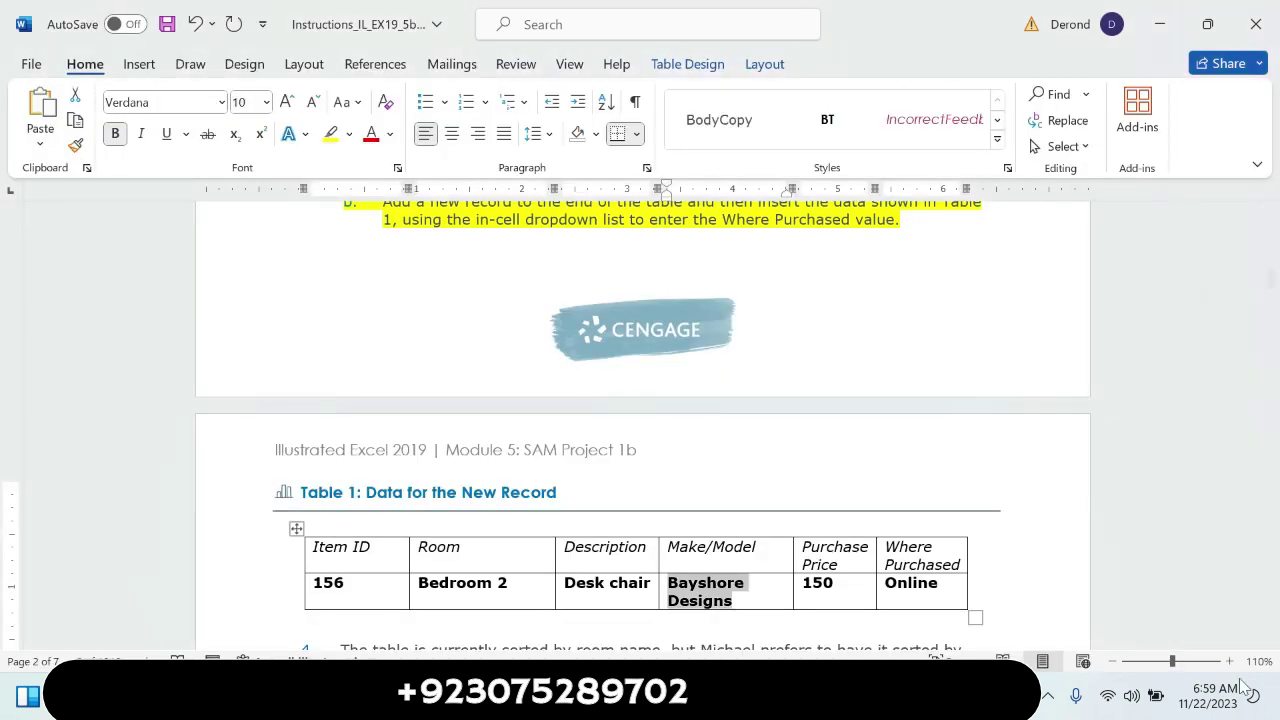
pyautogui.click(1273, 640)
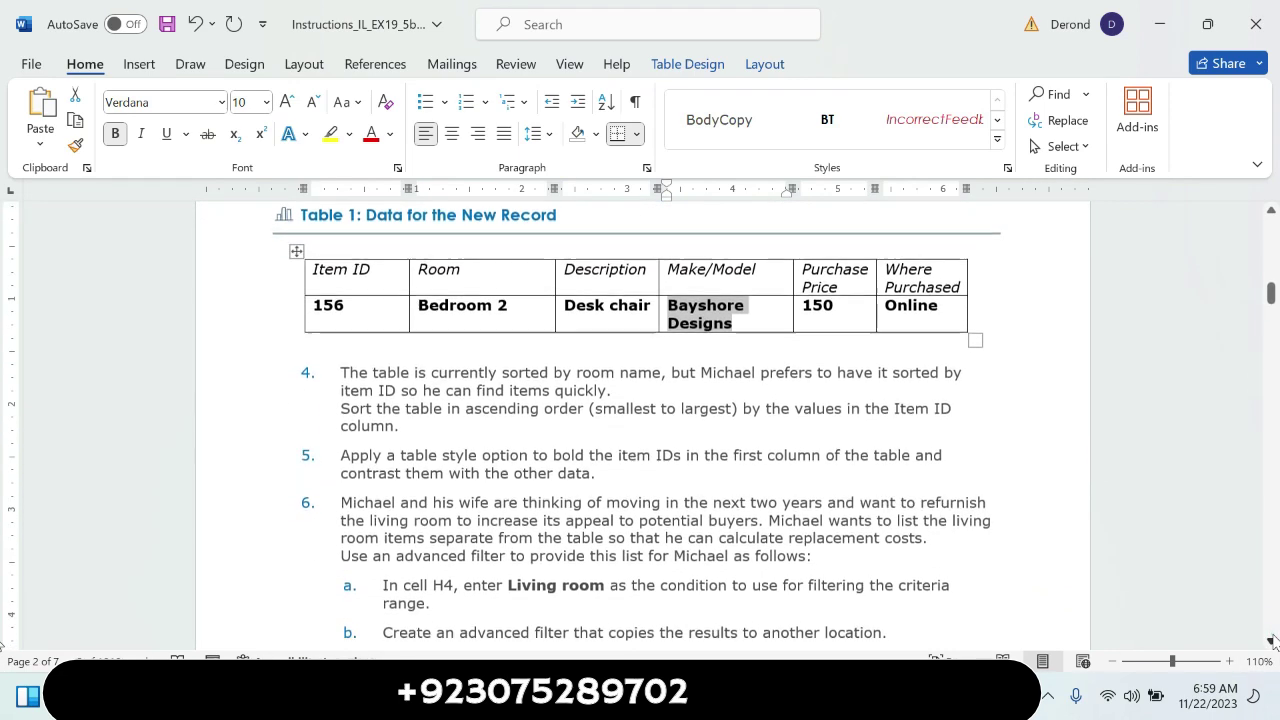
pyautogui.moveTo(1273, 640); pyautogui.dragTo(1270, 634)
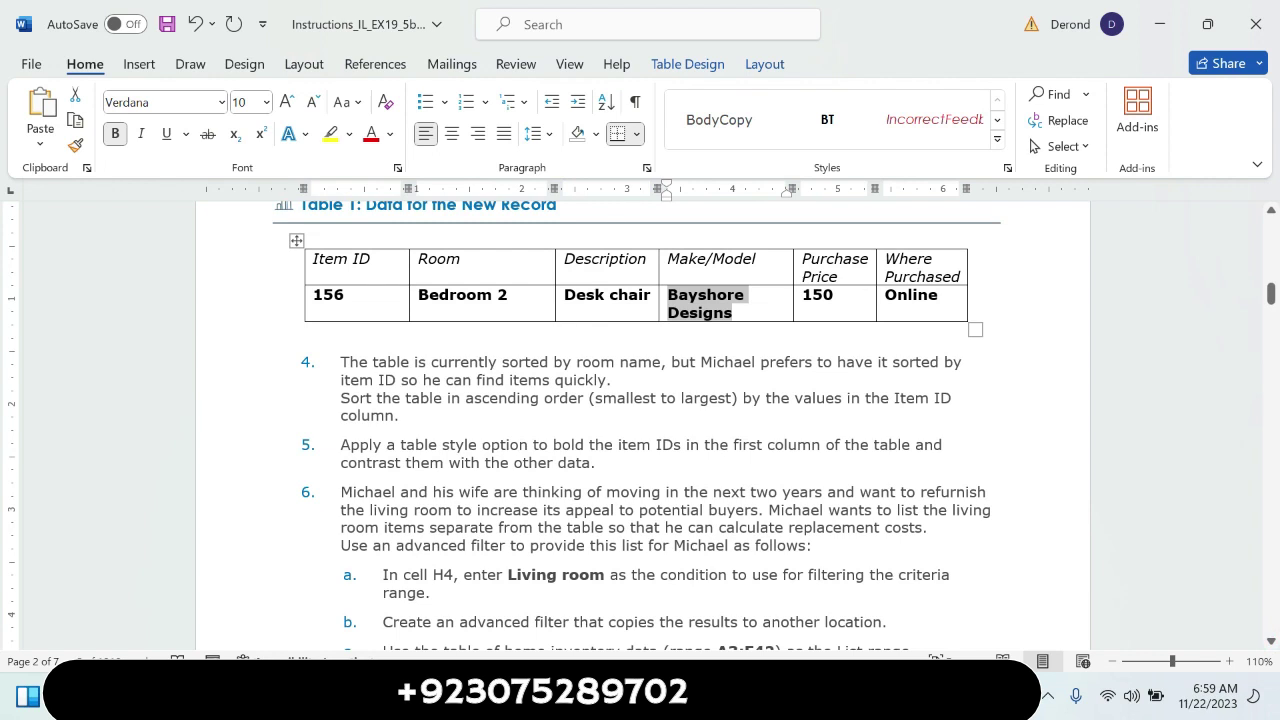
pyautogui.click(638, 428)
pyautogui.moveTo(341, 361); pyautogui.dragTo(718, 392)
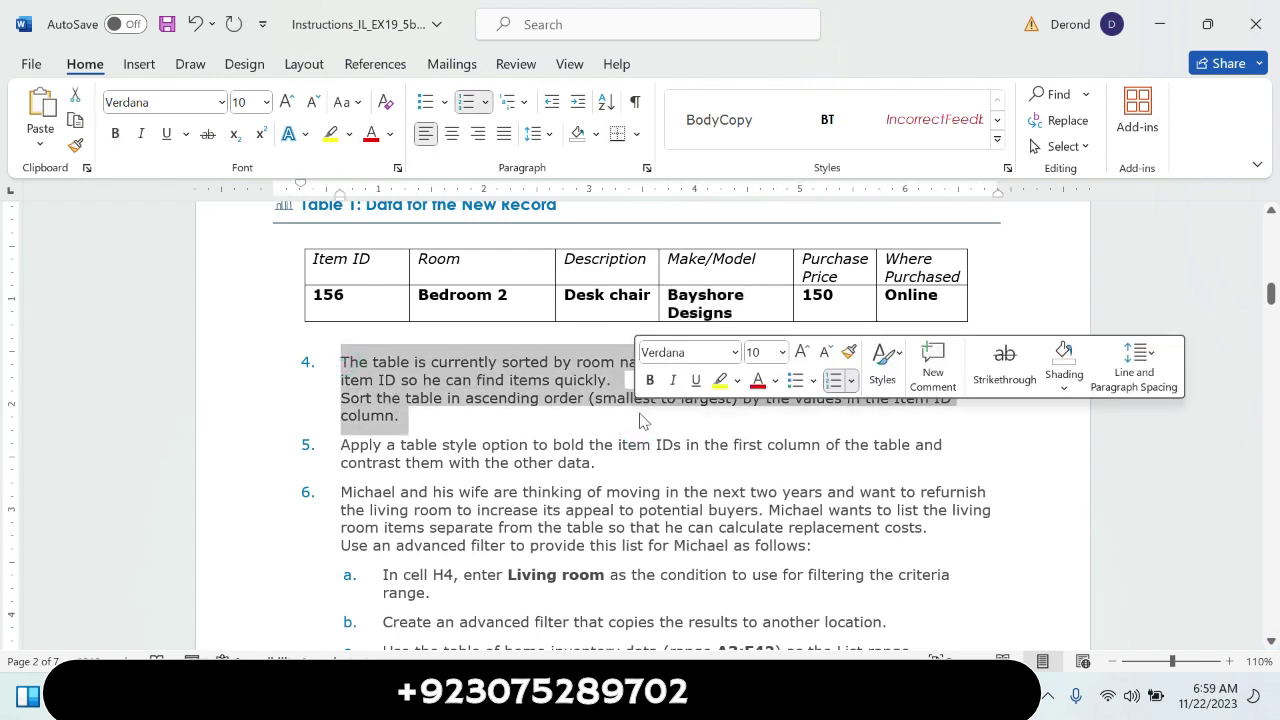
pyautogui.click(719, 383)
pyautogui.click(754, 422)
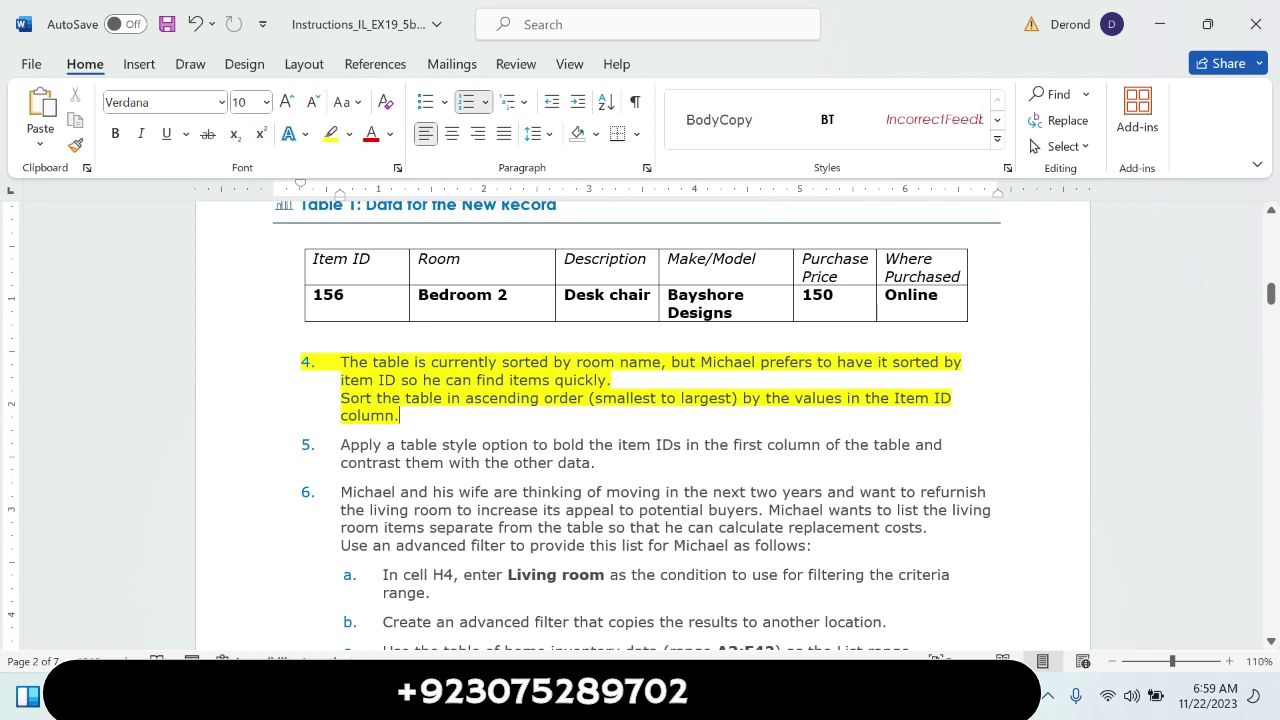
# Highlight steps 5 and 6 and sub-steps a–f in yellow
pyautogui.moveTo(340, 444); pyautogui.dragTo(645, 565)
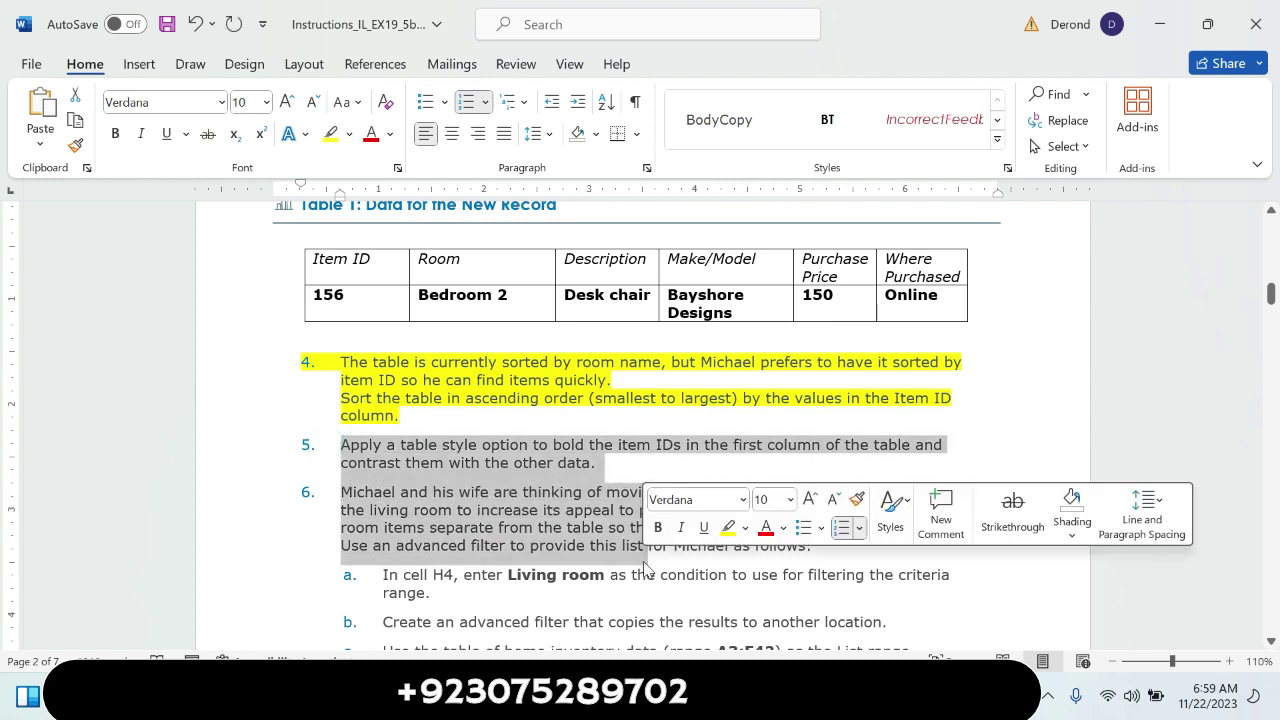
pyautogui.click(728, 527)
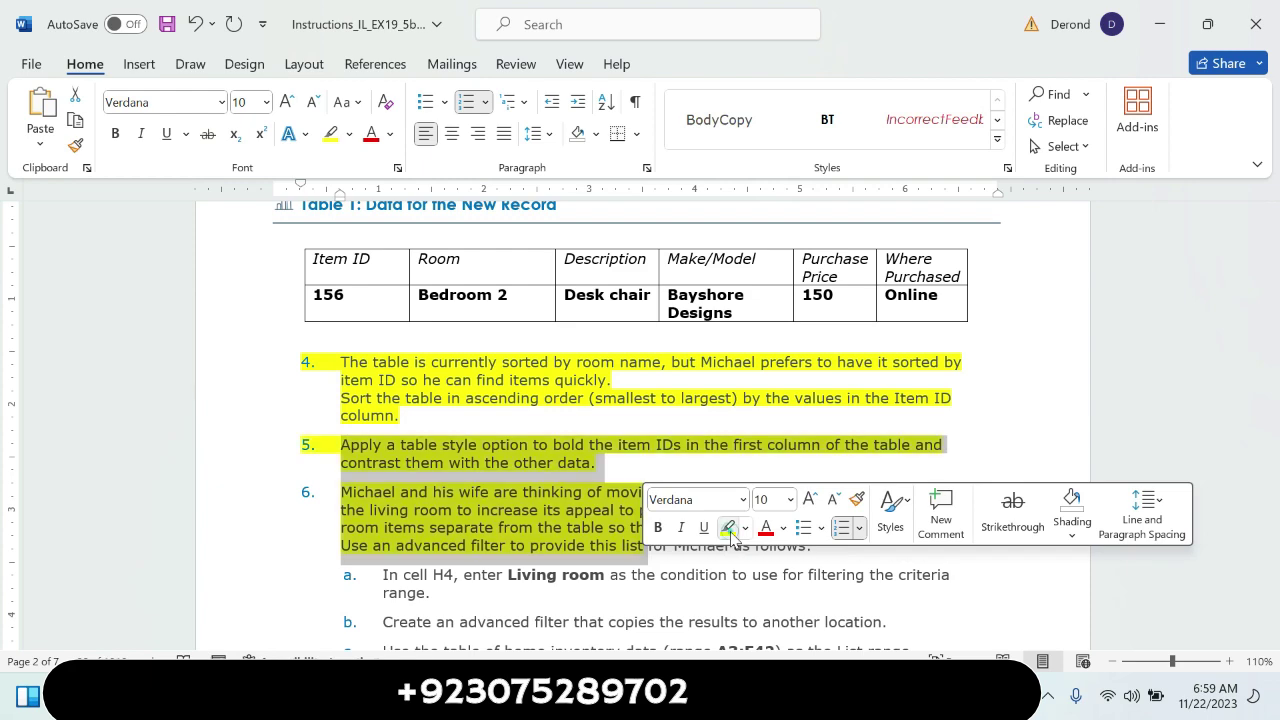
pyautogui.click(787, 574)
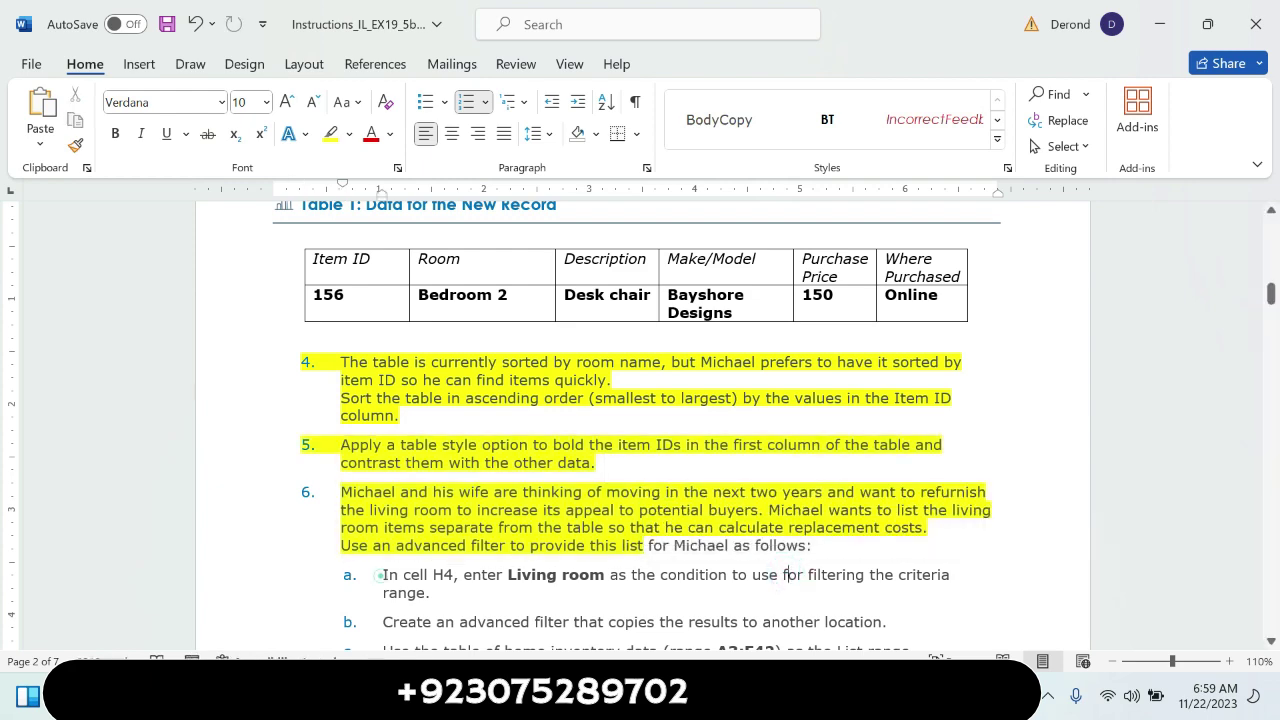
pyautogui.moveTo(380, 575)
pyautogui.mouseDown()
pyautogui.moveTo(835, 641)
pyautogui.moveTo(658, 564)
pyautogui.mouseUp()
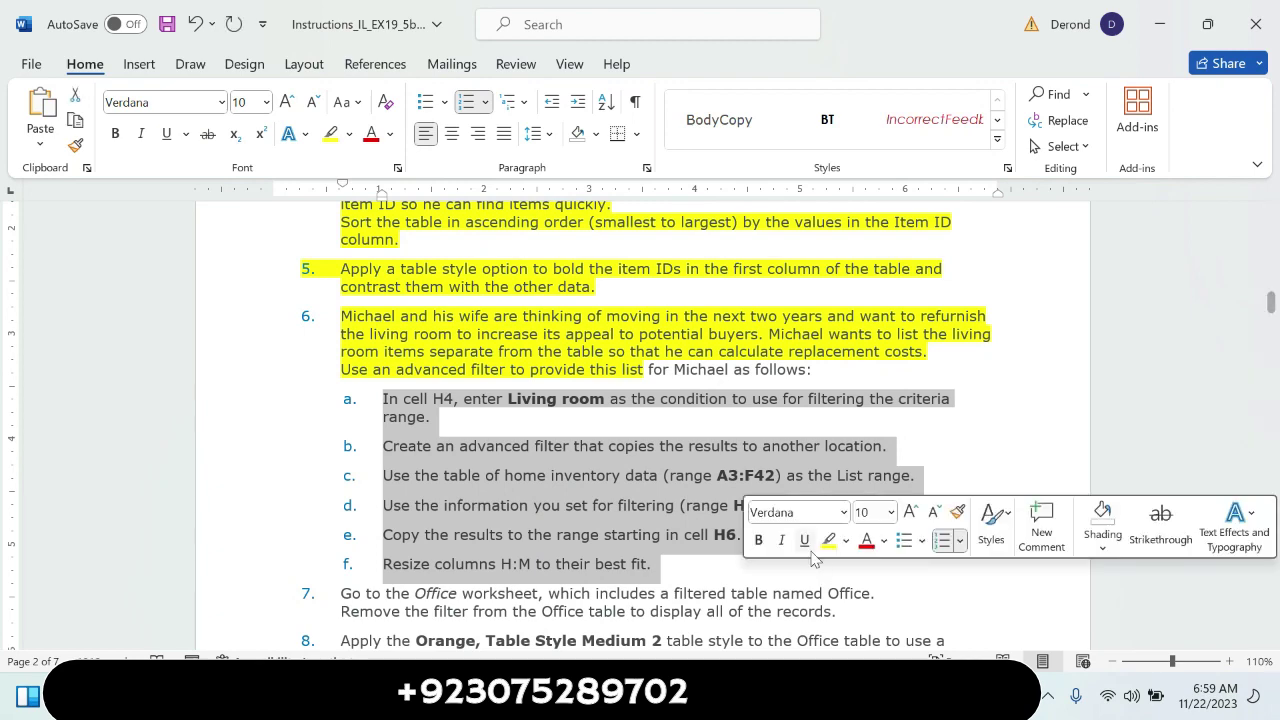
pyautogui.click(832, 540)
pyautogui.click(912, 607)
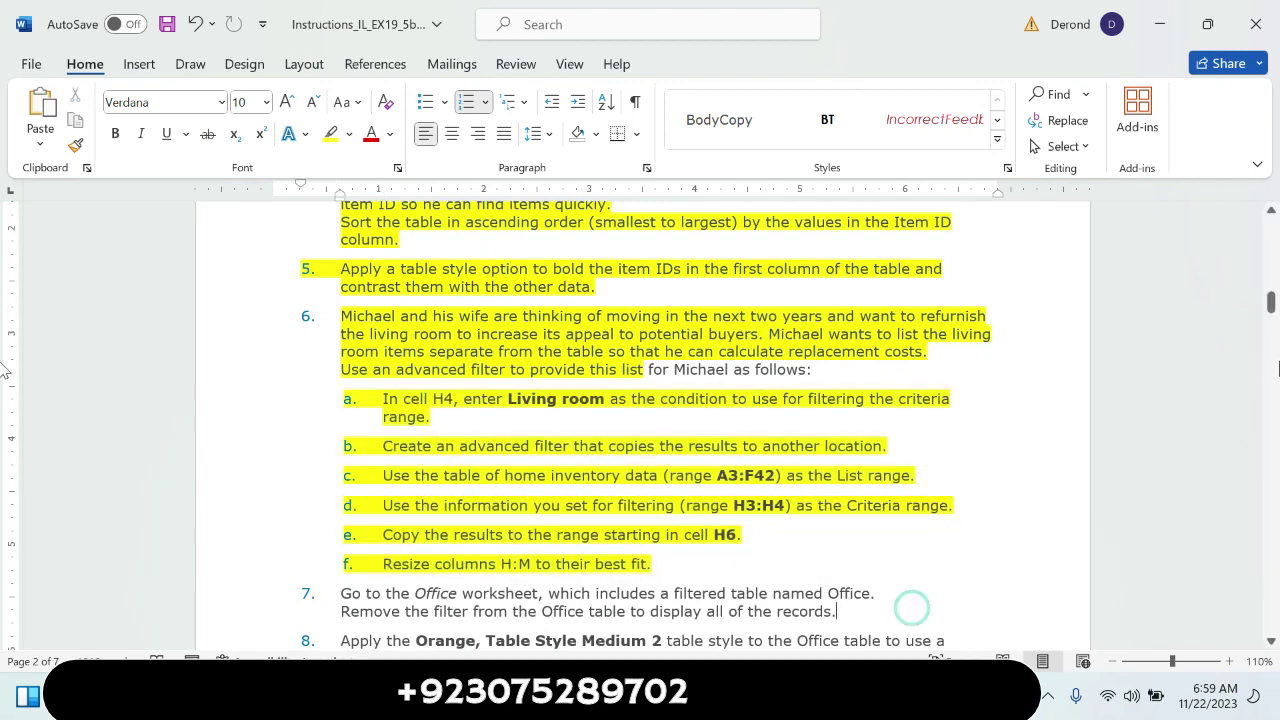
pyautogui.moveTo(1271, 302)
pyautogui.mouseDown()
pyautogui.moveTo(1272, 320)
pyautogui.moveTo(1273, 290)
pyautogui.moveTo(1272, 441)
pyautogui.mouseUp()
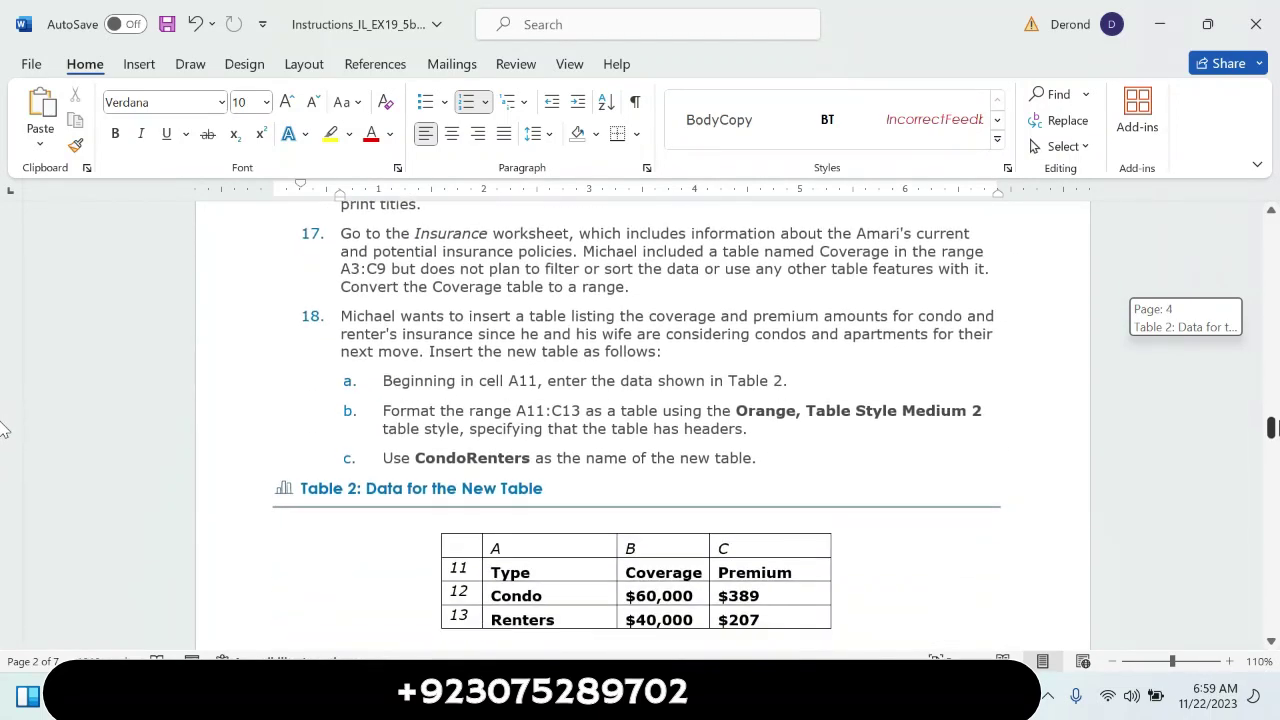
# Scroll the instructions to the final figures and back to the top, then return to Excel
pyautogui.moveTo(5, 445); pyautogui.dragTo(5, 530)
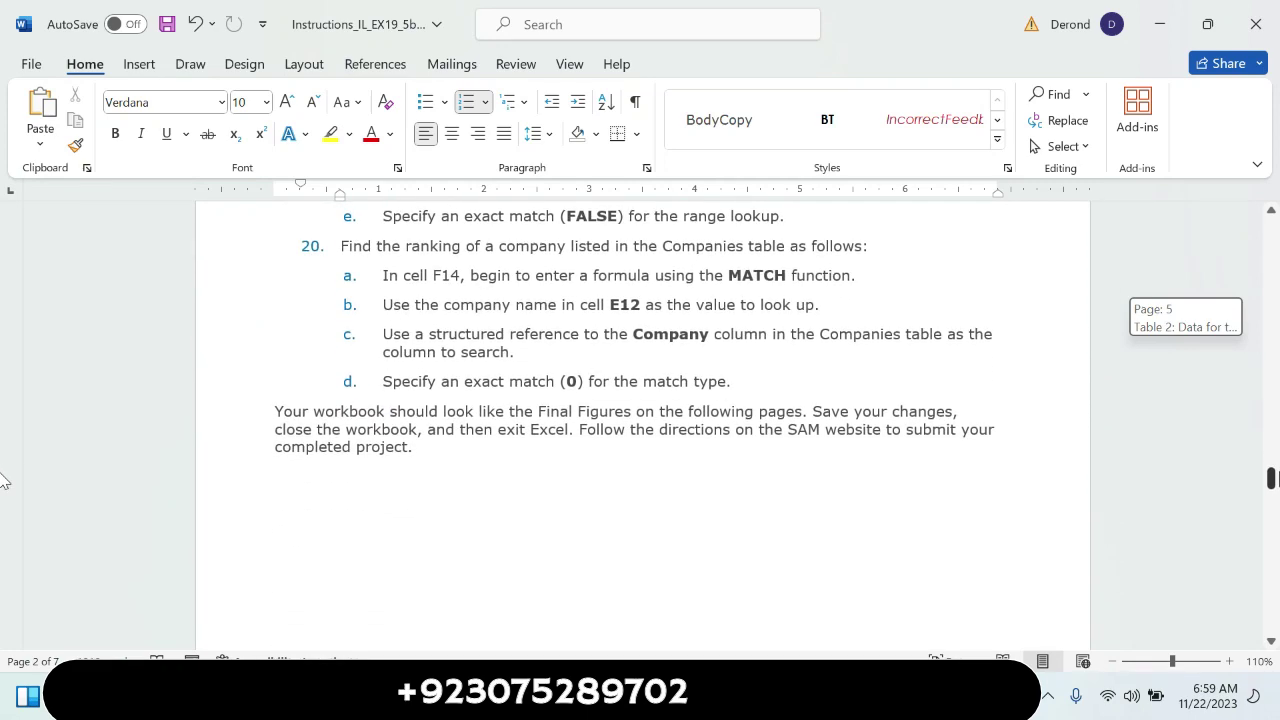
pyautogui.moveTo(1272, 527); pyautogui.dragTo(1270, 620)
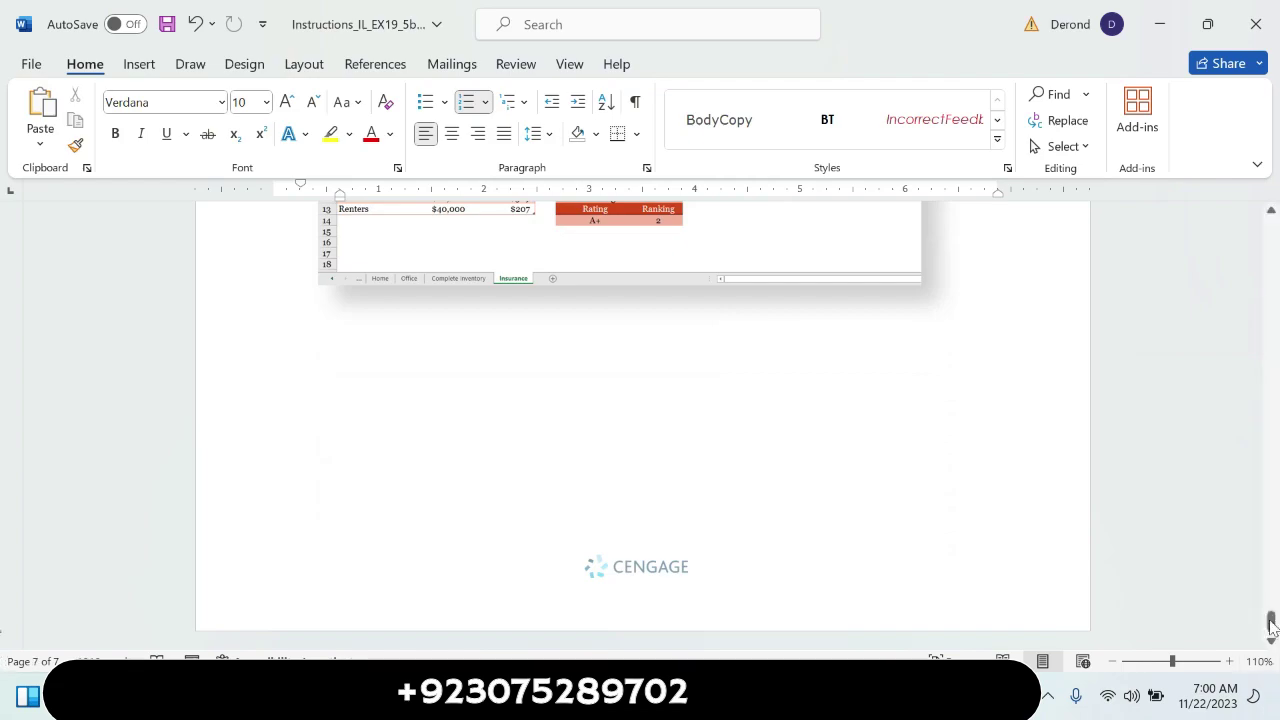
pyautogui.scroll(-3, 1270, 600)
pyautogui.moveTo(1272, 575)
pyautogui.mouseDown()
pyautogui.moveTo(1272, 252)
pyautogui.moveTo(1270, 224)
pyautogui.moveTo(1253, 219)
pyautogui.mouseUp()
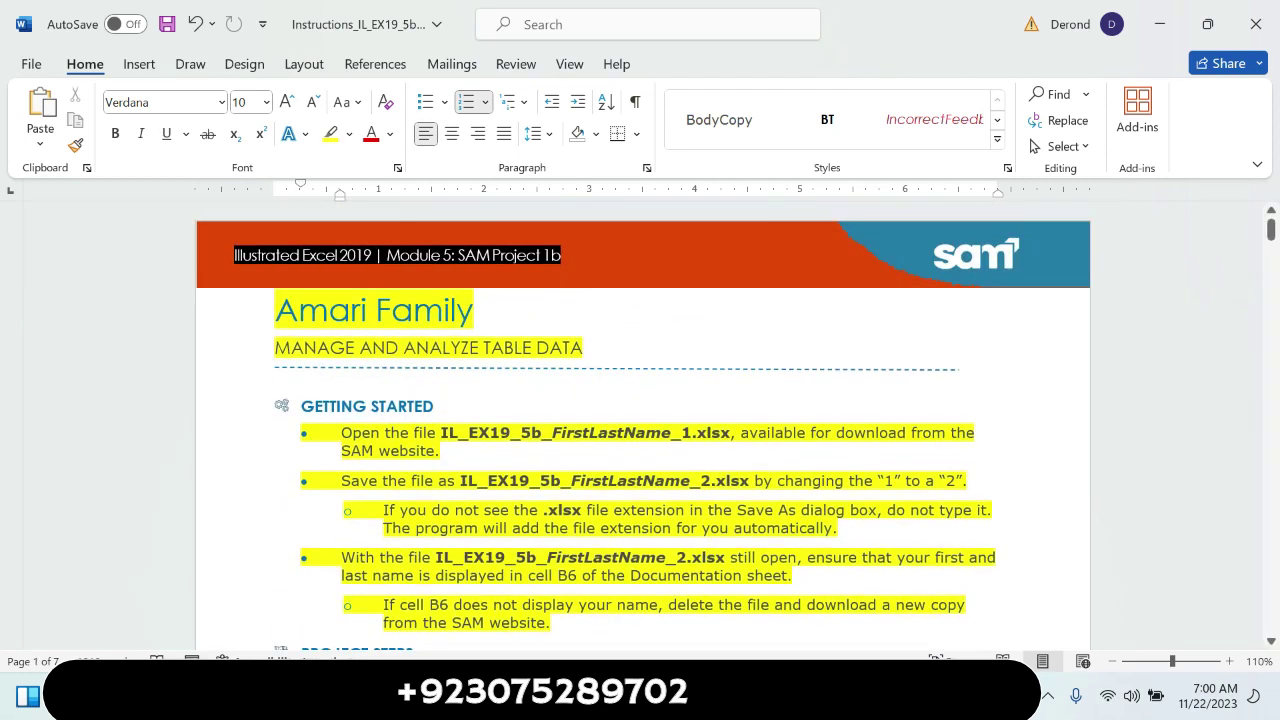
pyautogui.hotkey('alt', 'Tab')
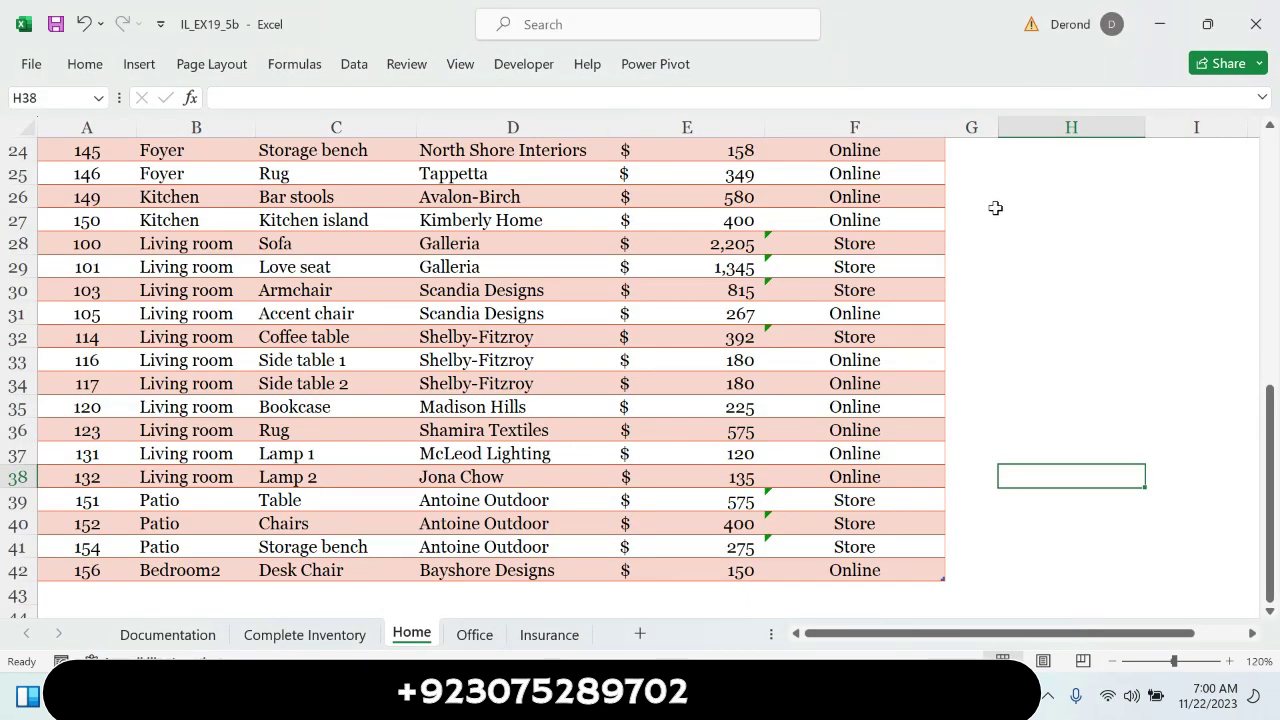
# Browse the Office, Insurance, Home and Complete Inventory sheets, ending on Documentation
pyautogui.click(1268, 349)
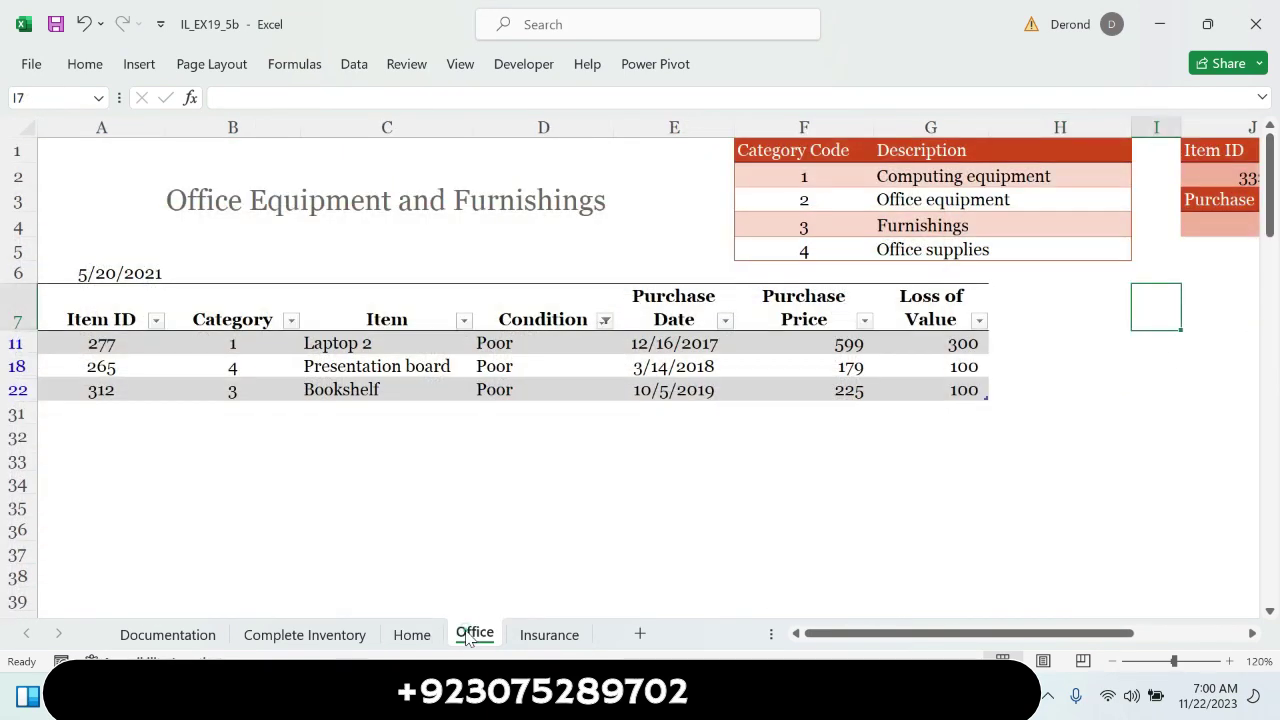
pyautogui.click(474, 634)
pyautogui.click(551, 634)
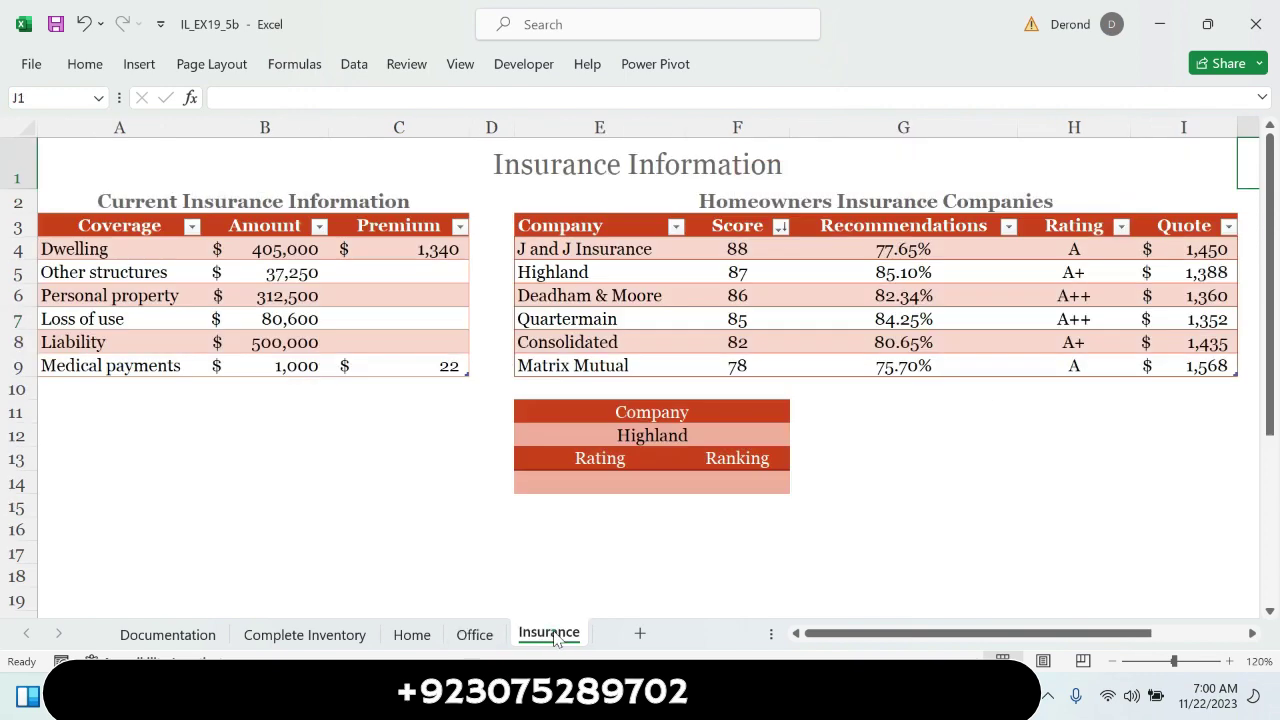
pyautogui.click(462, 636)
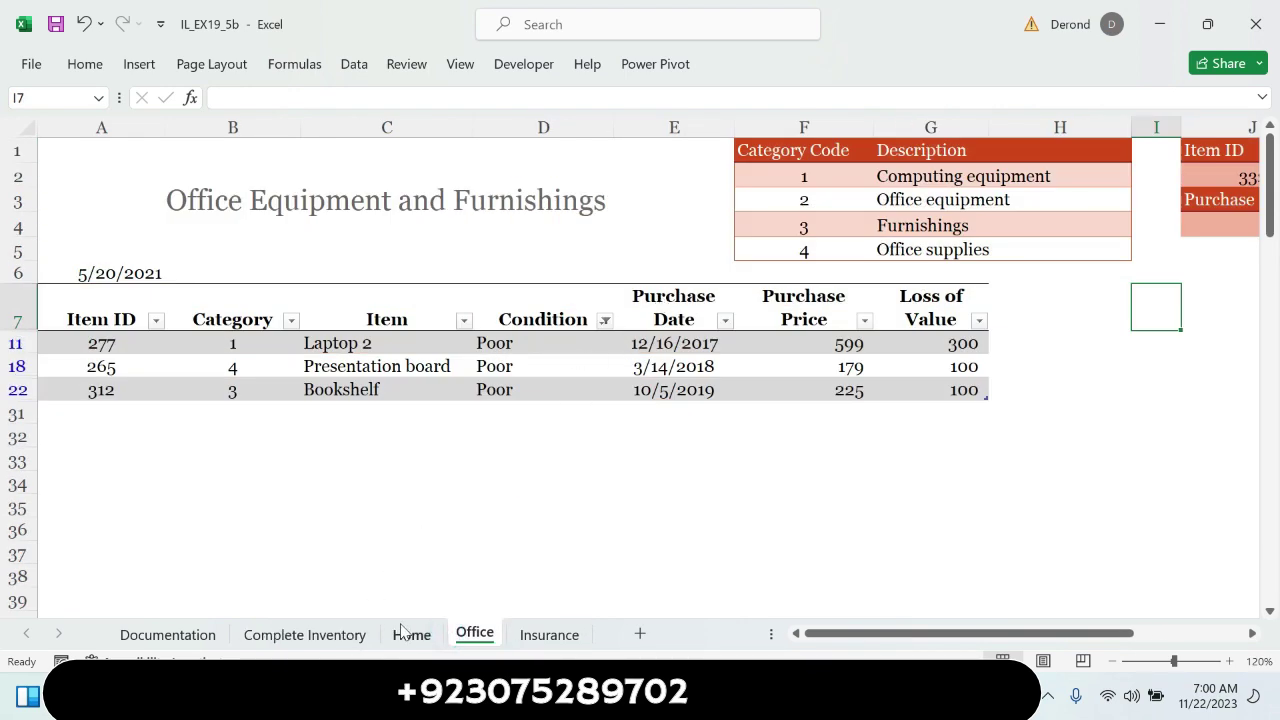
pyautogui.click(408, 635)
pyautogui.click(330, 638)
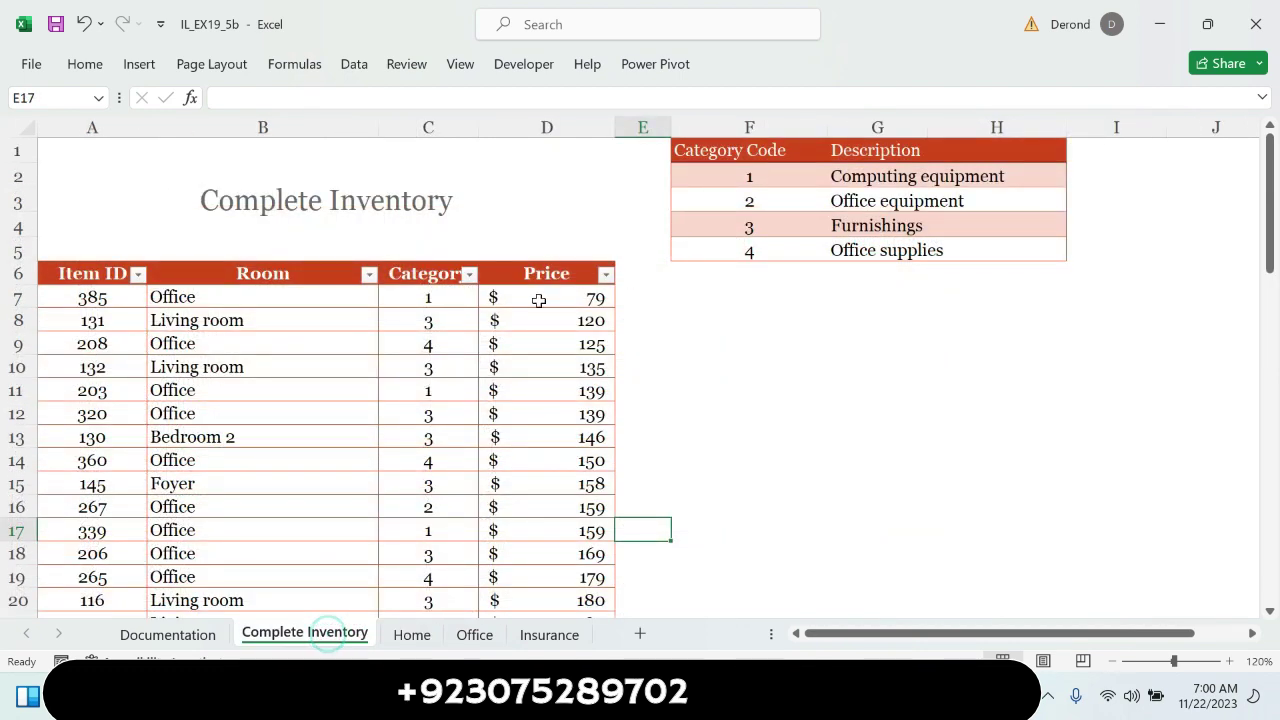
pyautogui.click(218, 632)
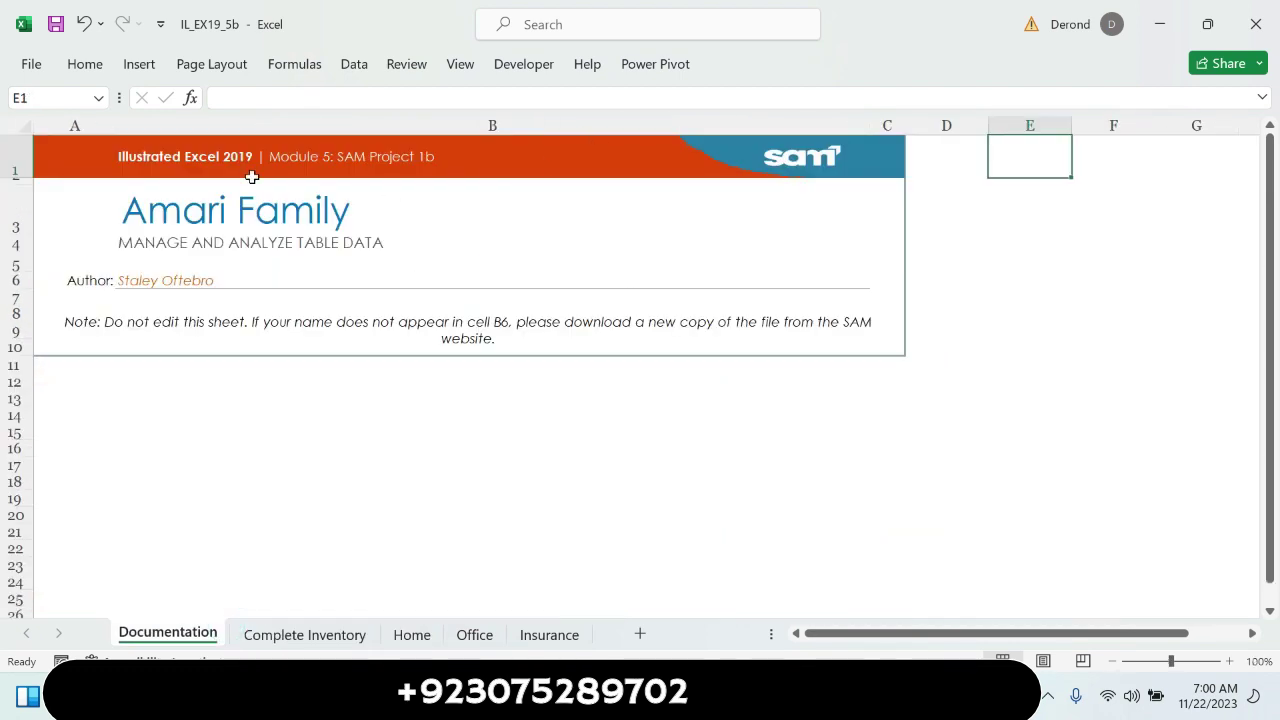
# Open the family title in cell B3 for editing and select the word Family
pyautogui.click(363, 209)
pyautogui.doubleClick(363, 209)
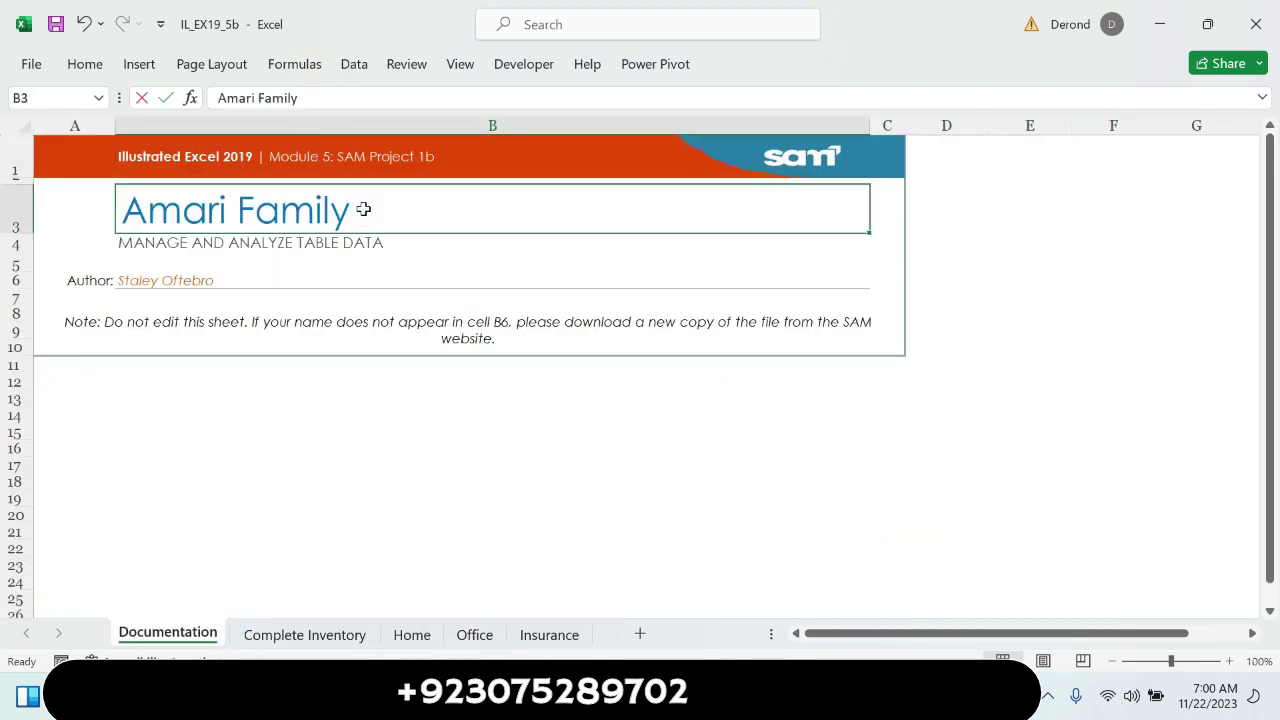
pyautogui.doubleClick(363, 209)
pyautogui.click(363, 209)
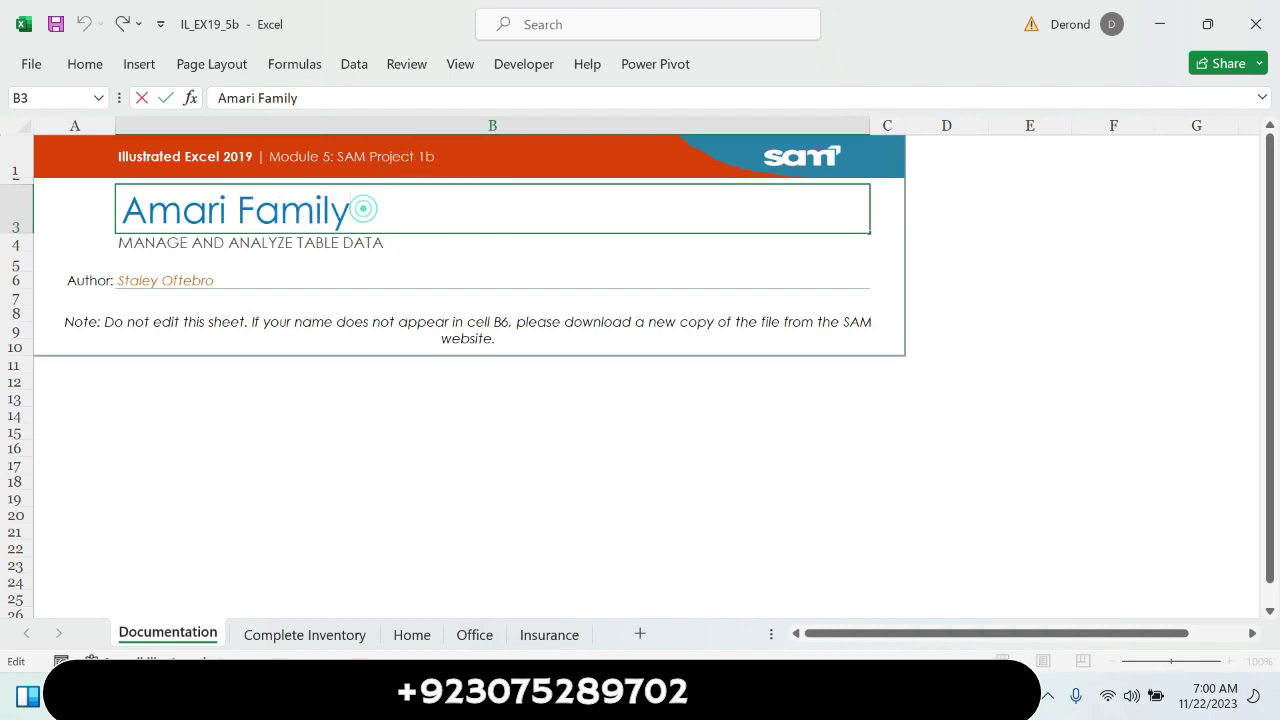